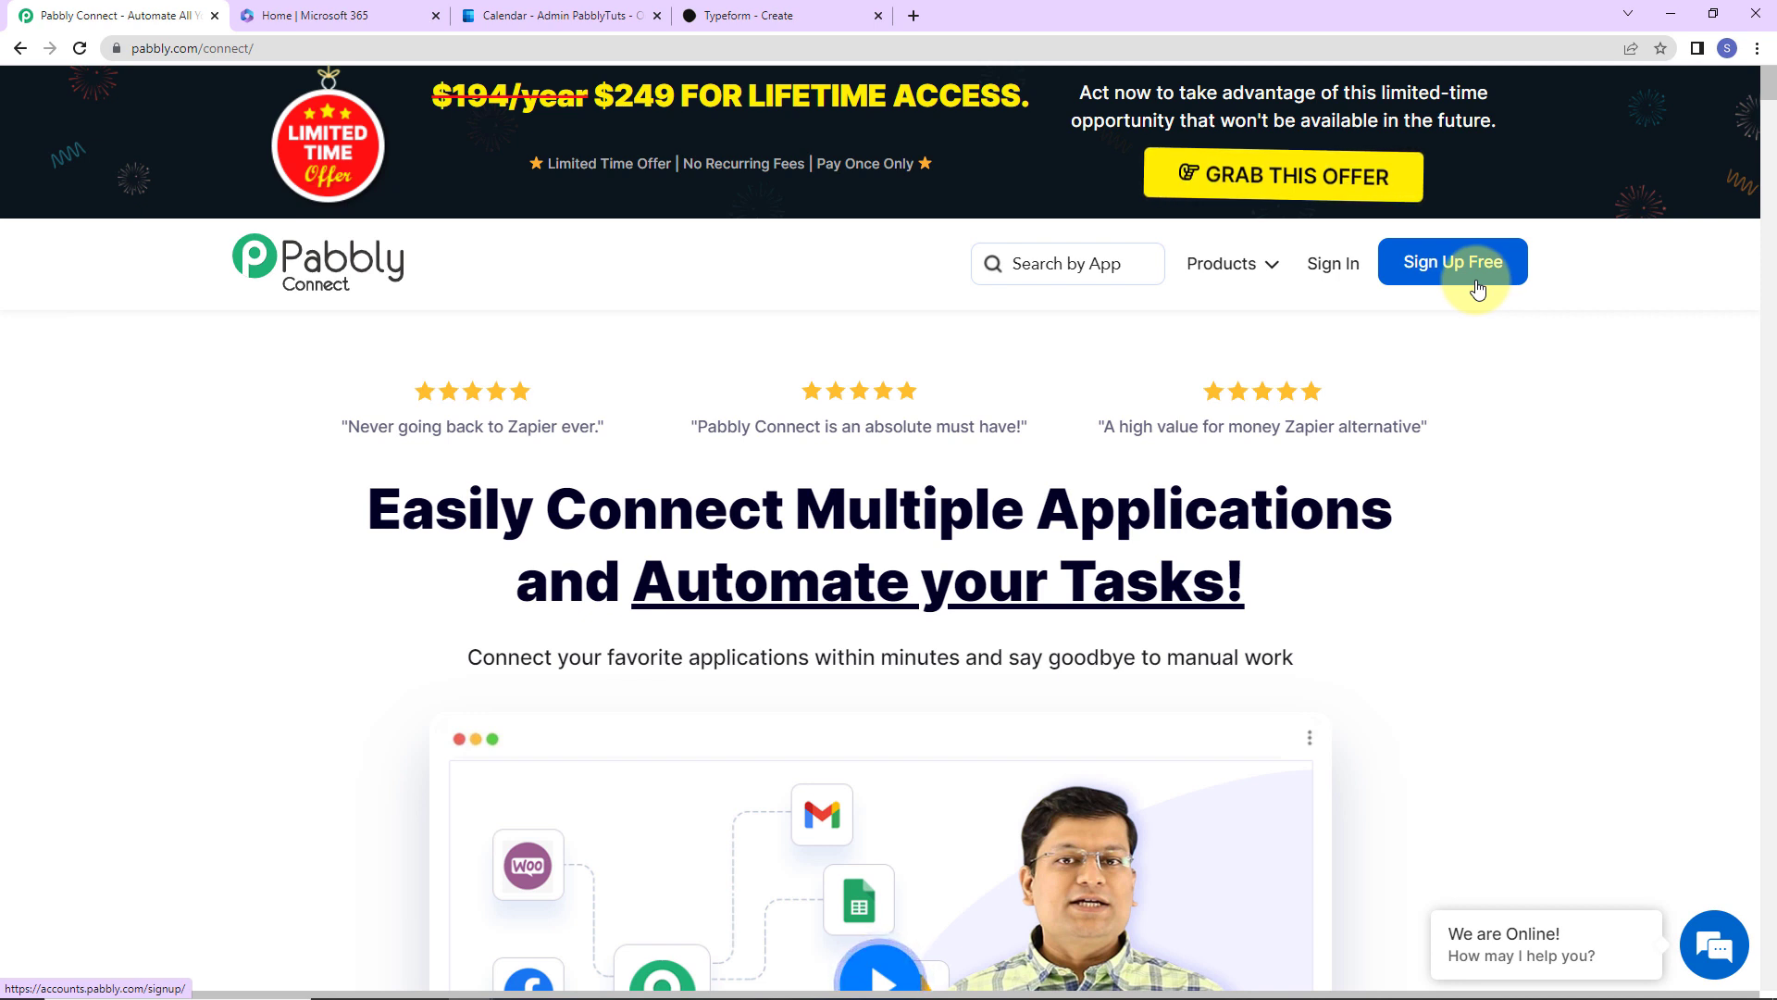
- Sign in to Pabbly Connect and create a workflow named "Create Microsoft Outlook Events From New Typeform Responses"
{"action": "left_click", "coordinate": [1333, 265]}
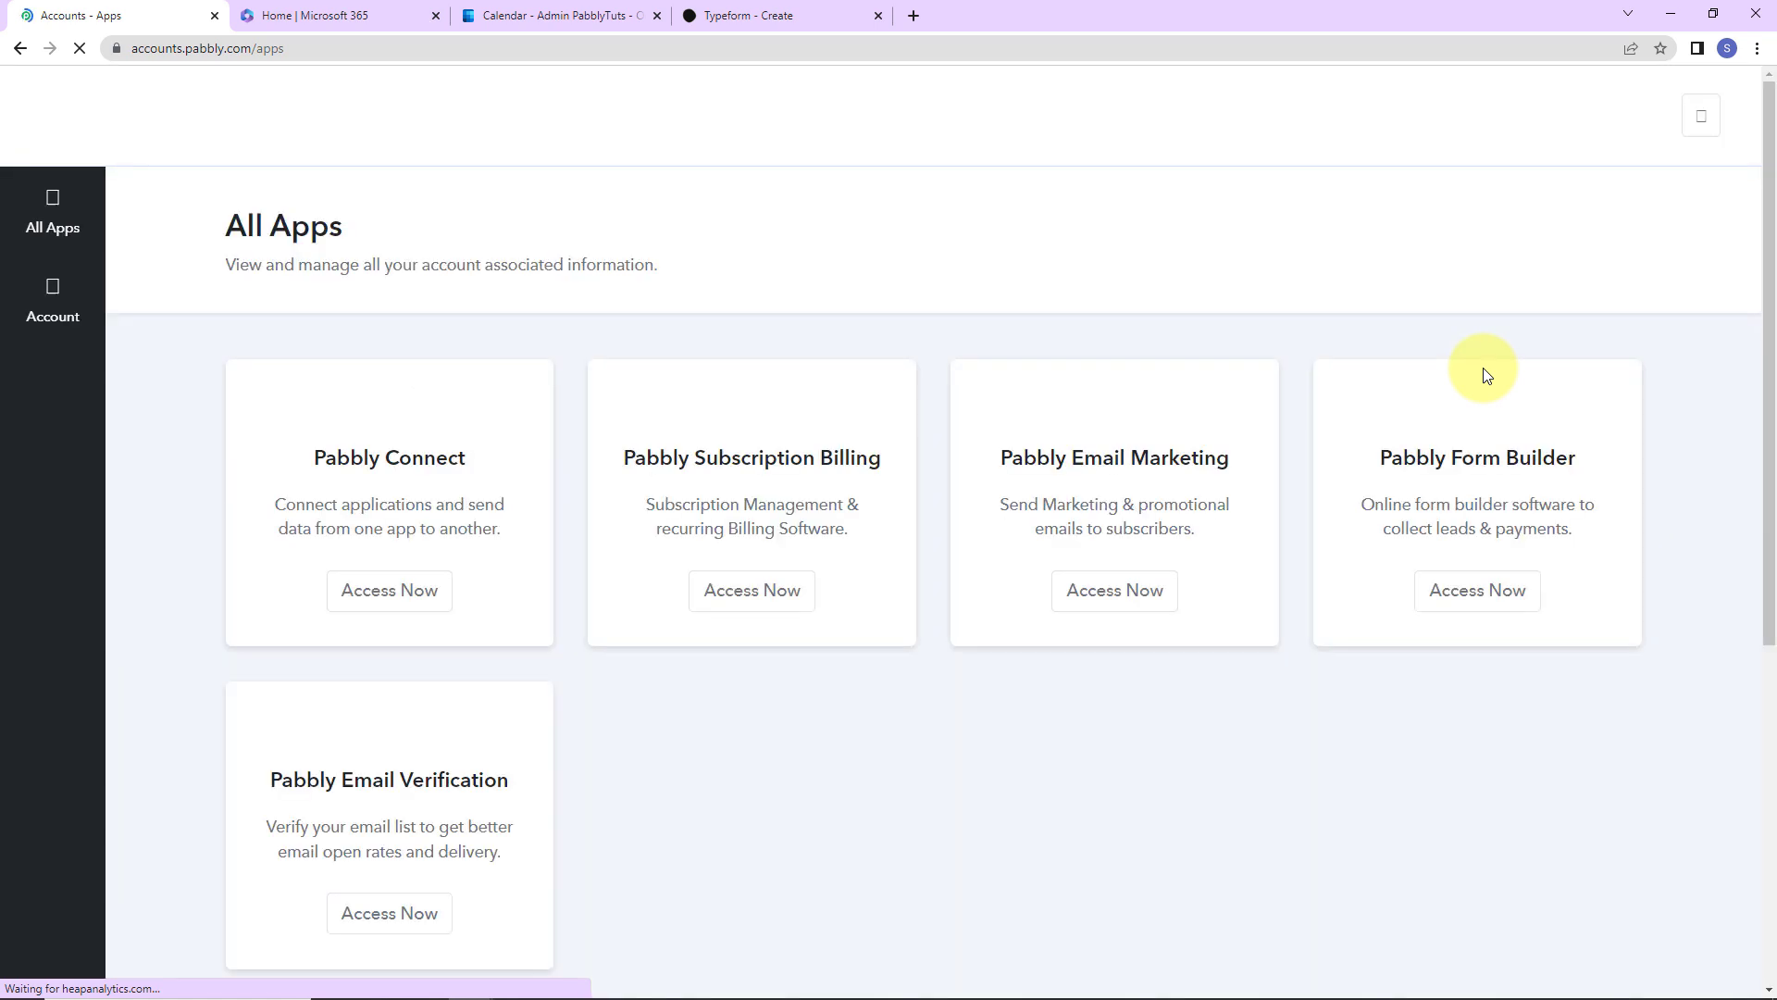
{"action": "left_click", "coordinate": [373, 603]}
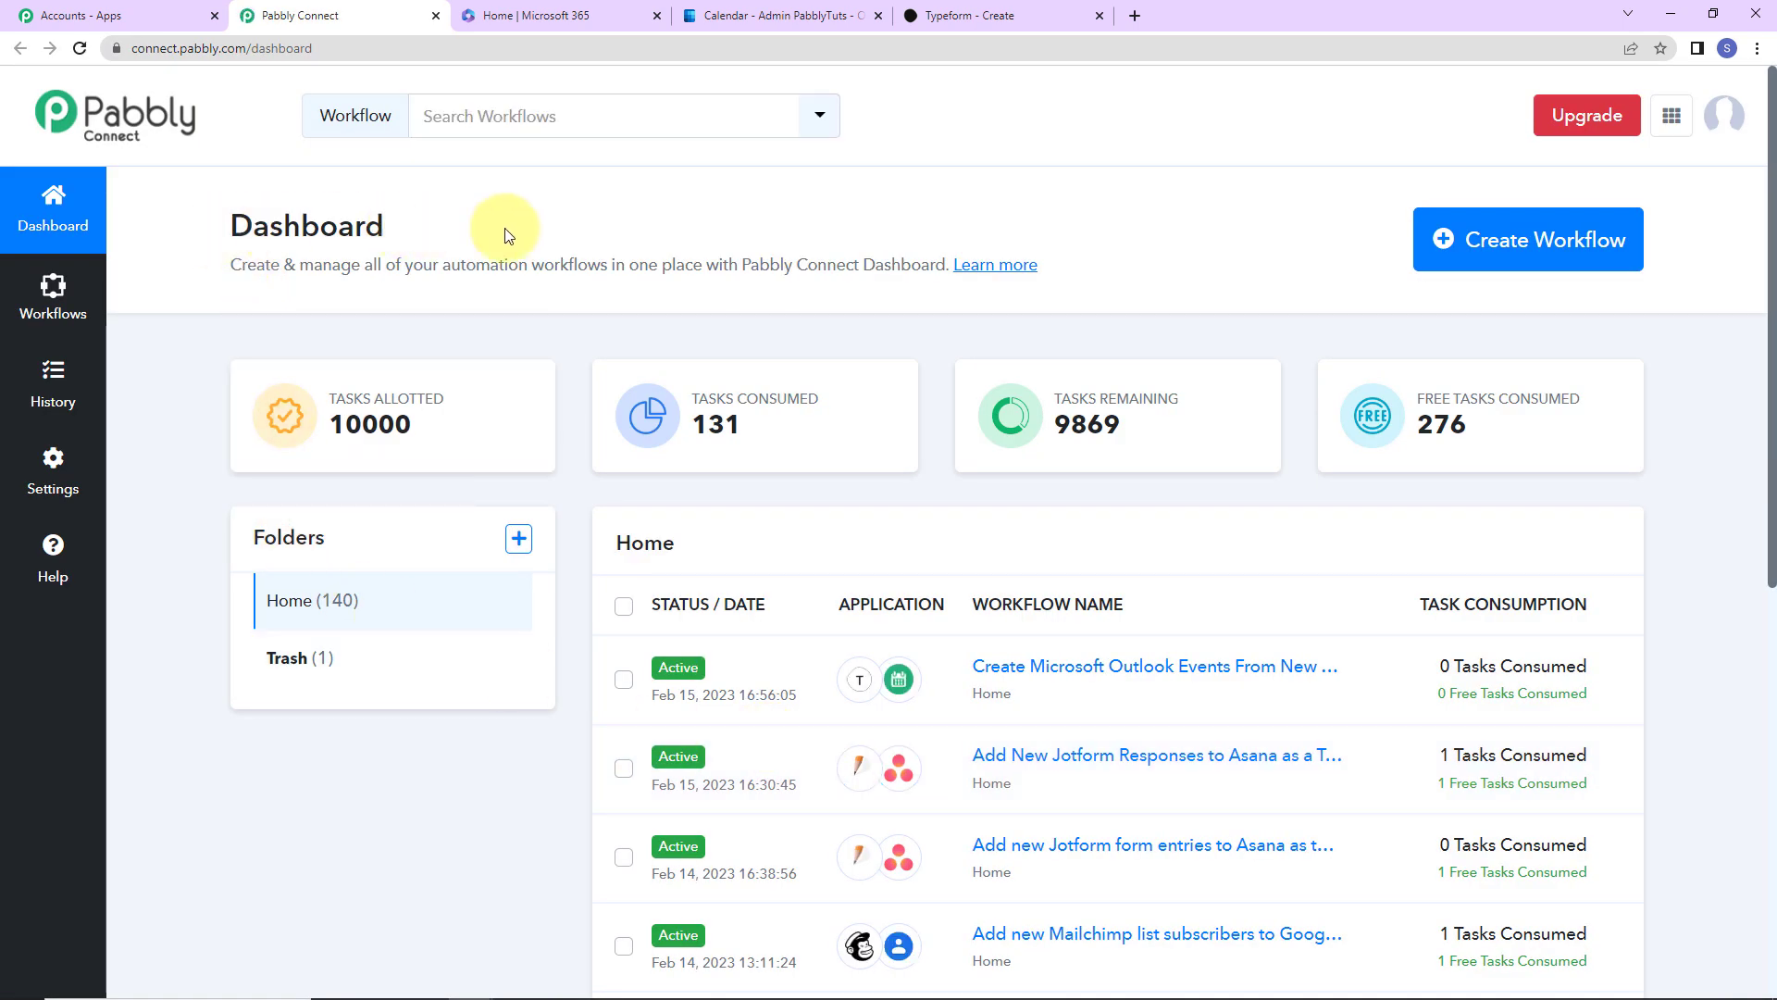
{"action": "left_click", "coordinate": [1499, 246]}
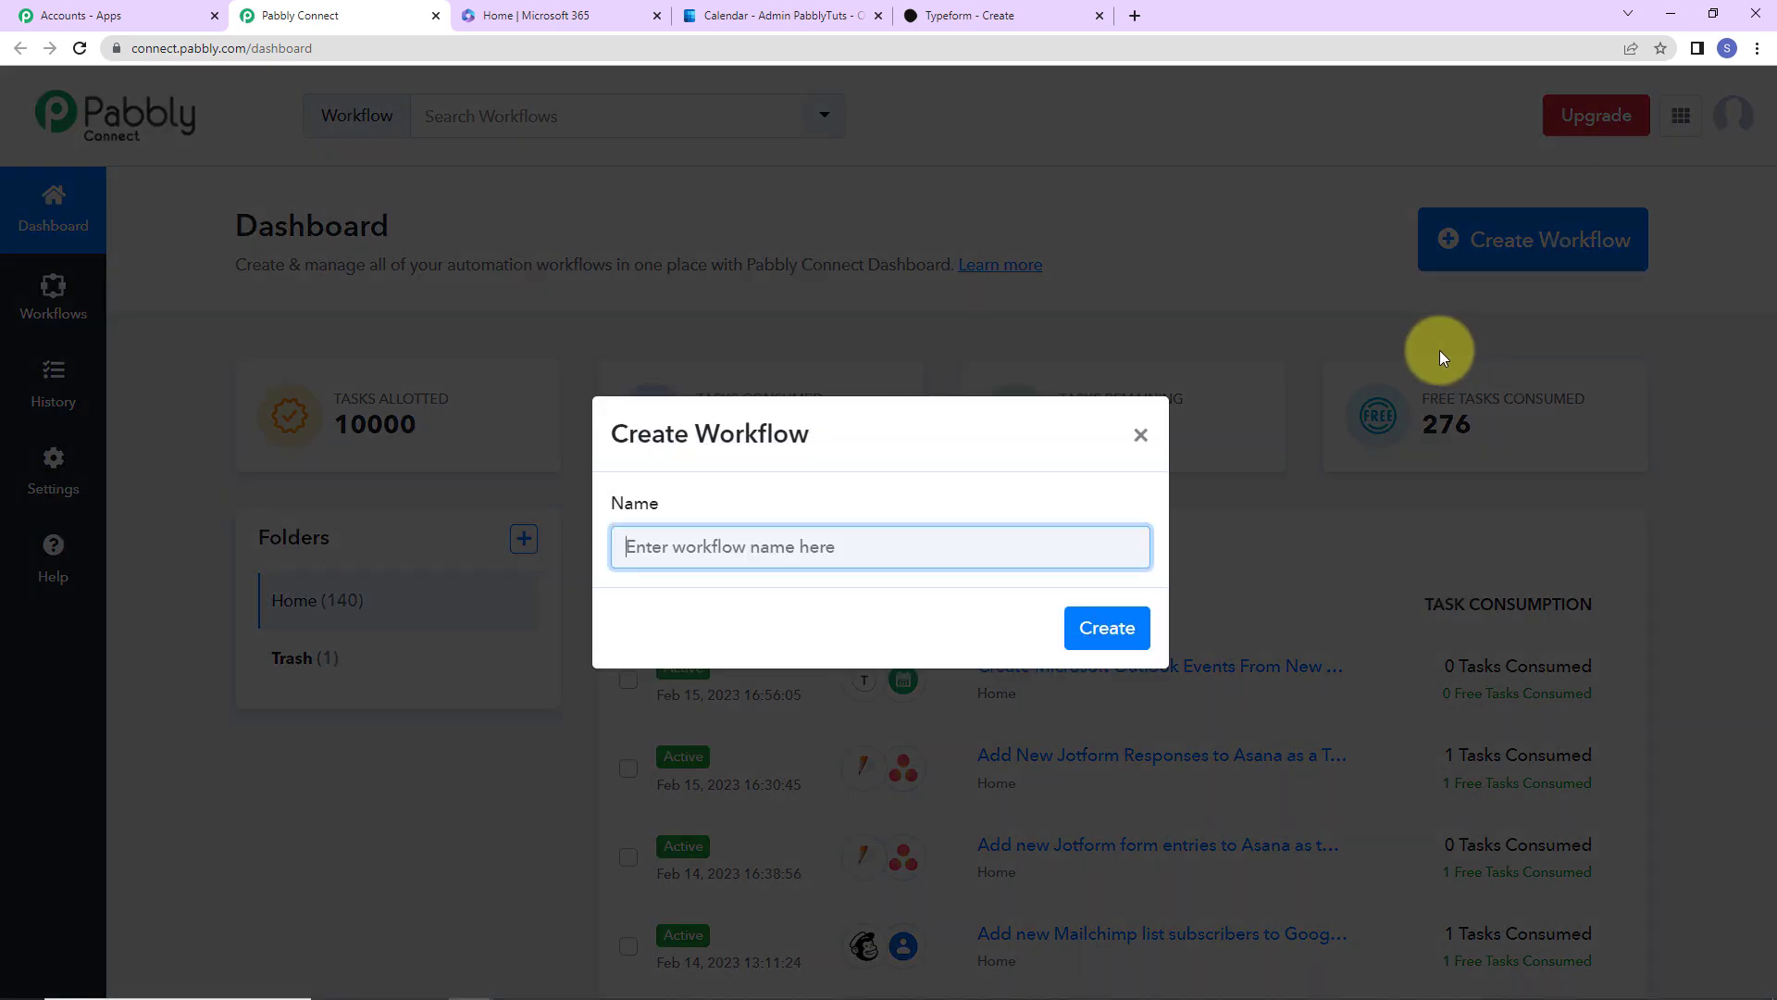
{"action": "type", "text": "Create Microsoft Outlook Events From New Typeform Responses"}
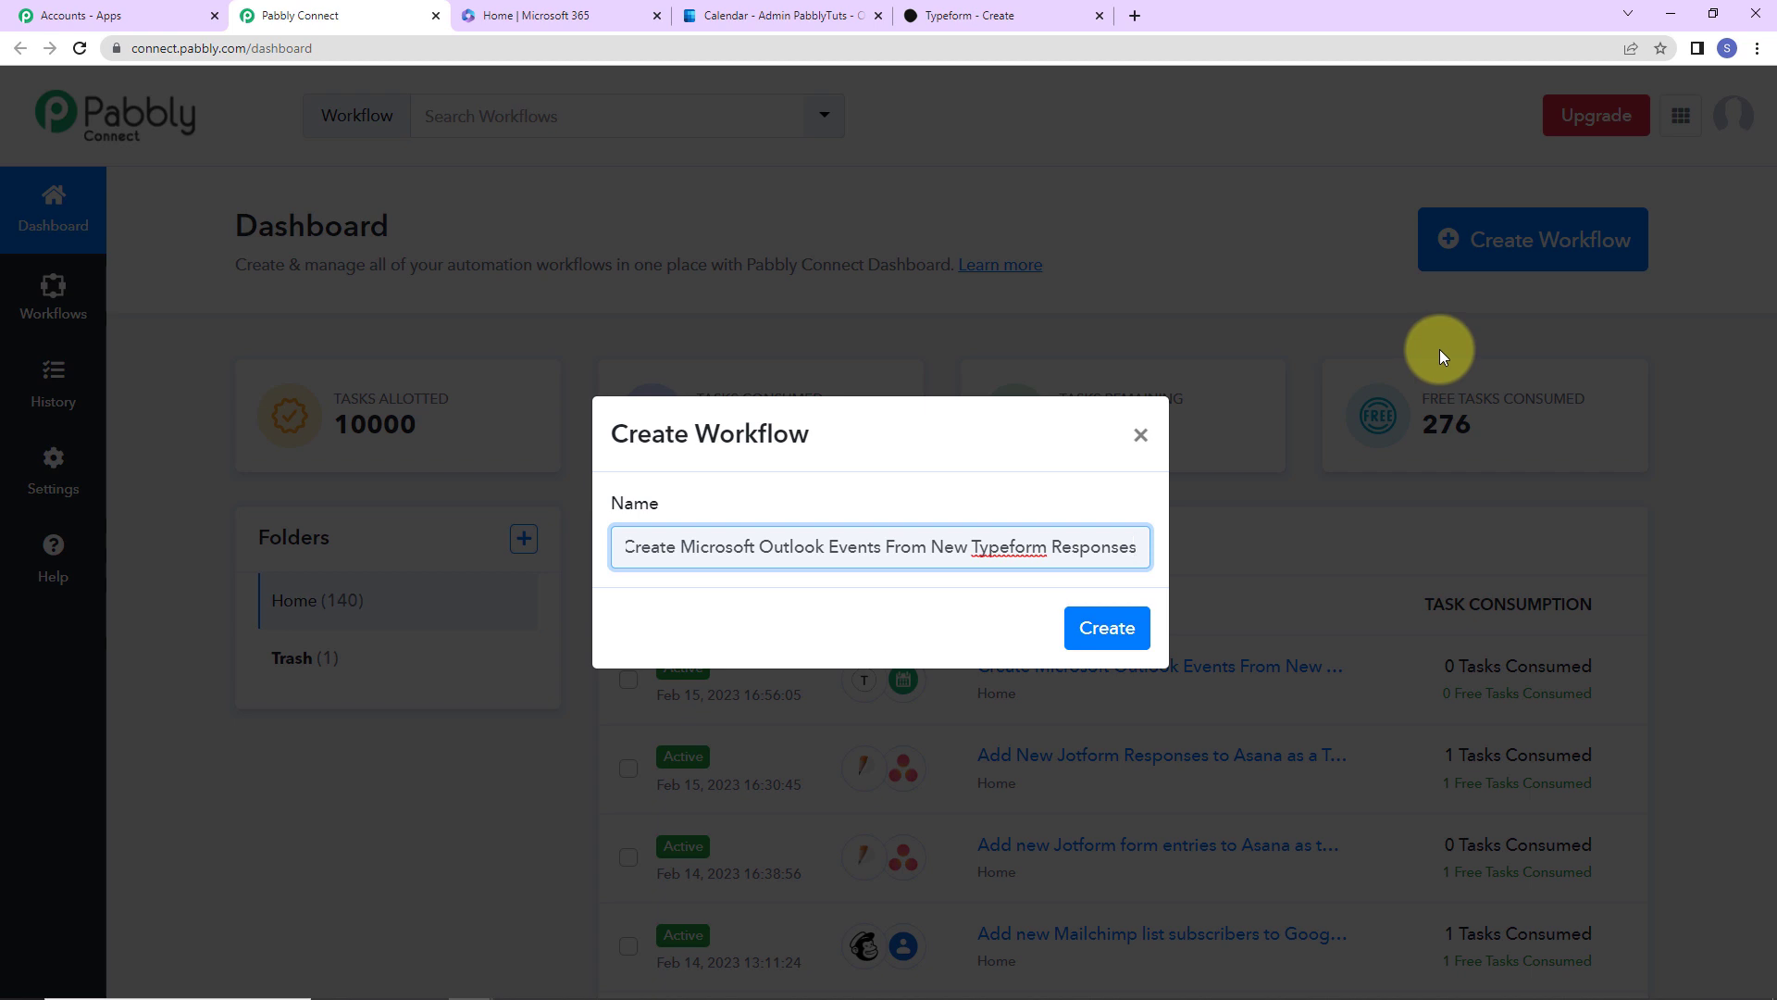
{"action": "left_click", "coordinate": [1095, 626]}
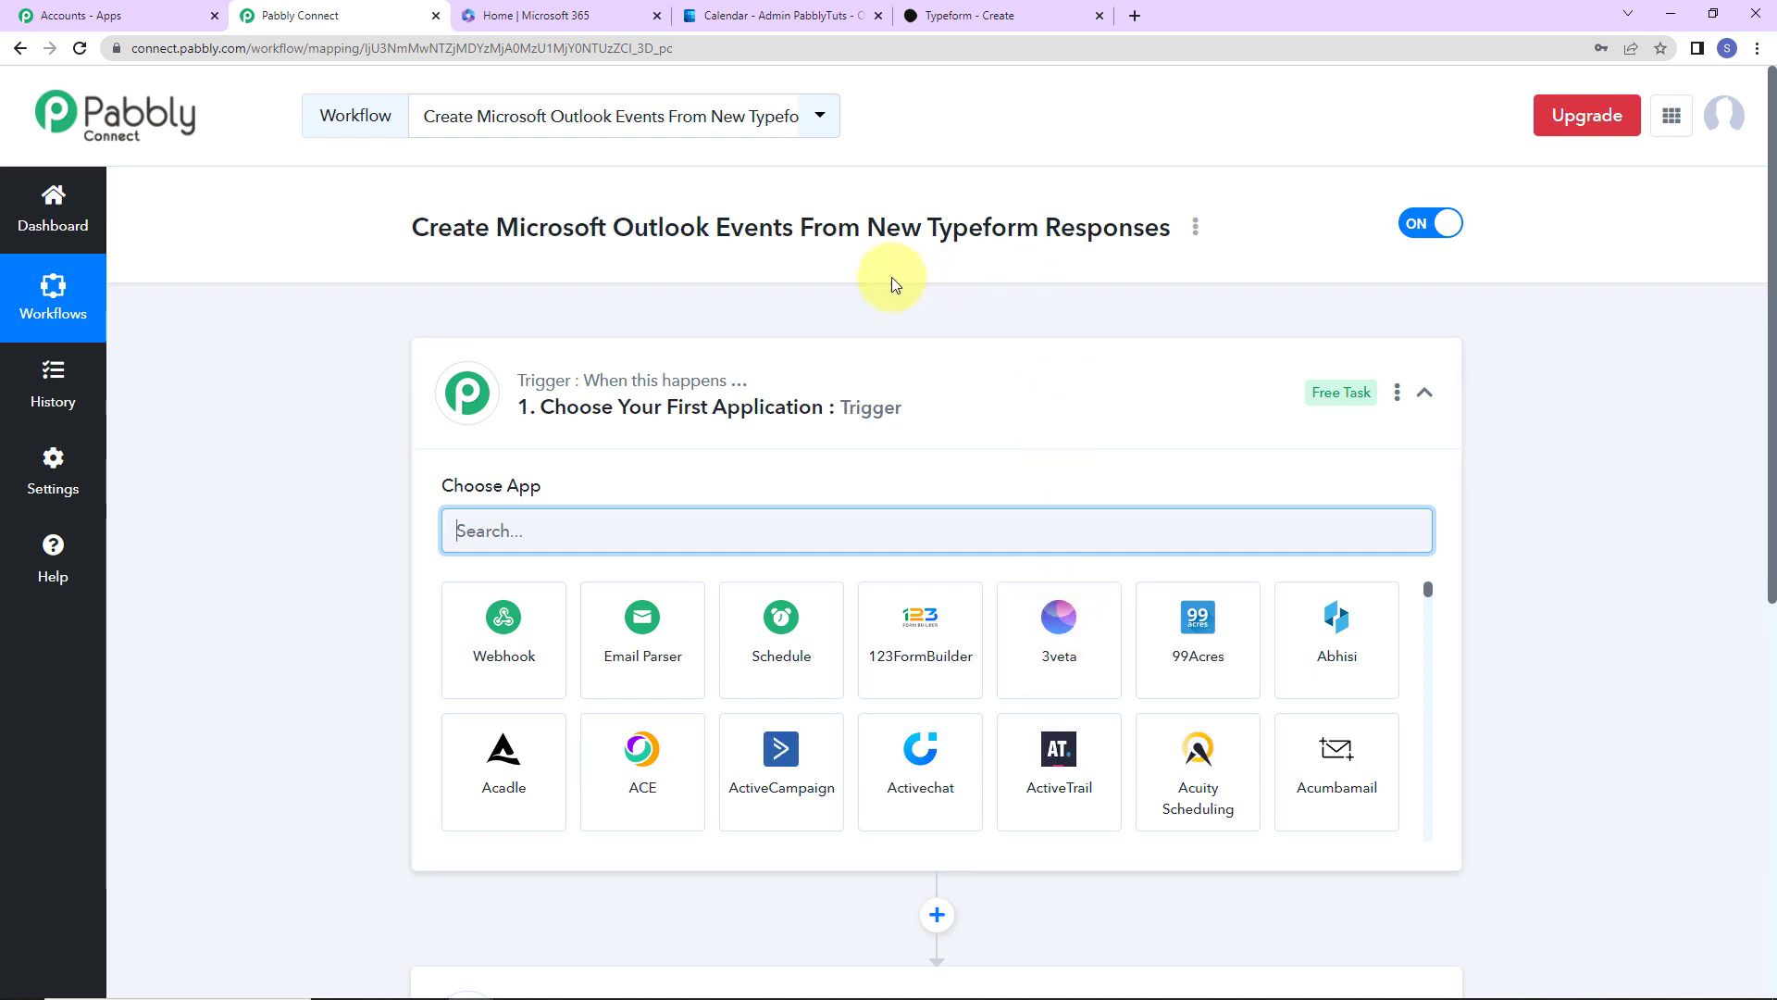
- Choose Typeform as the workflow's trigger application with New Entry as the trigger event
{"action": "scroll", "coordinate": [848, 556], "scroll_direction": "down", "scroll_amount": 2}
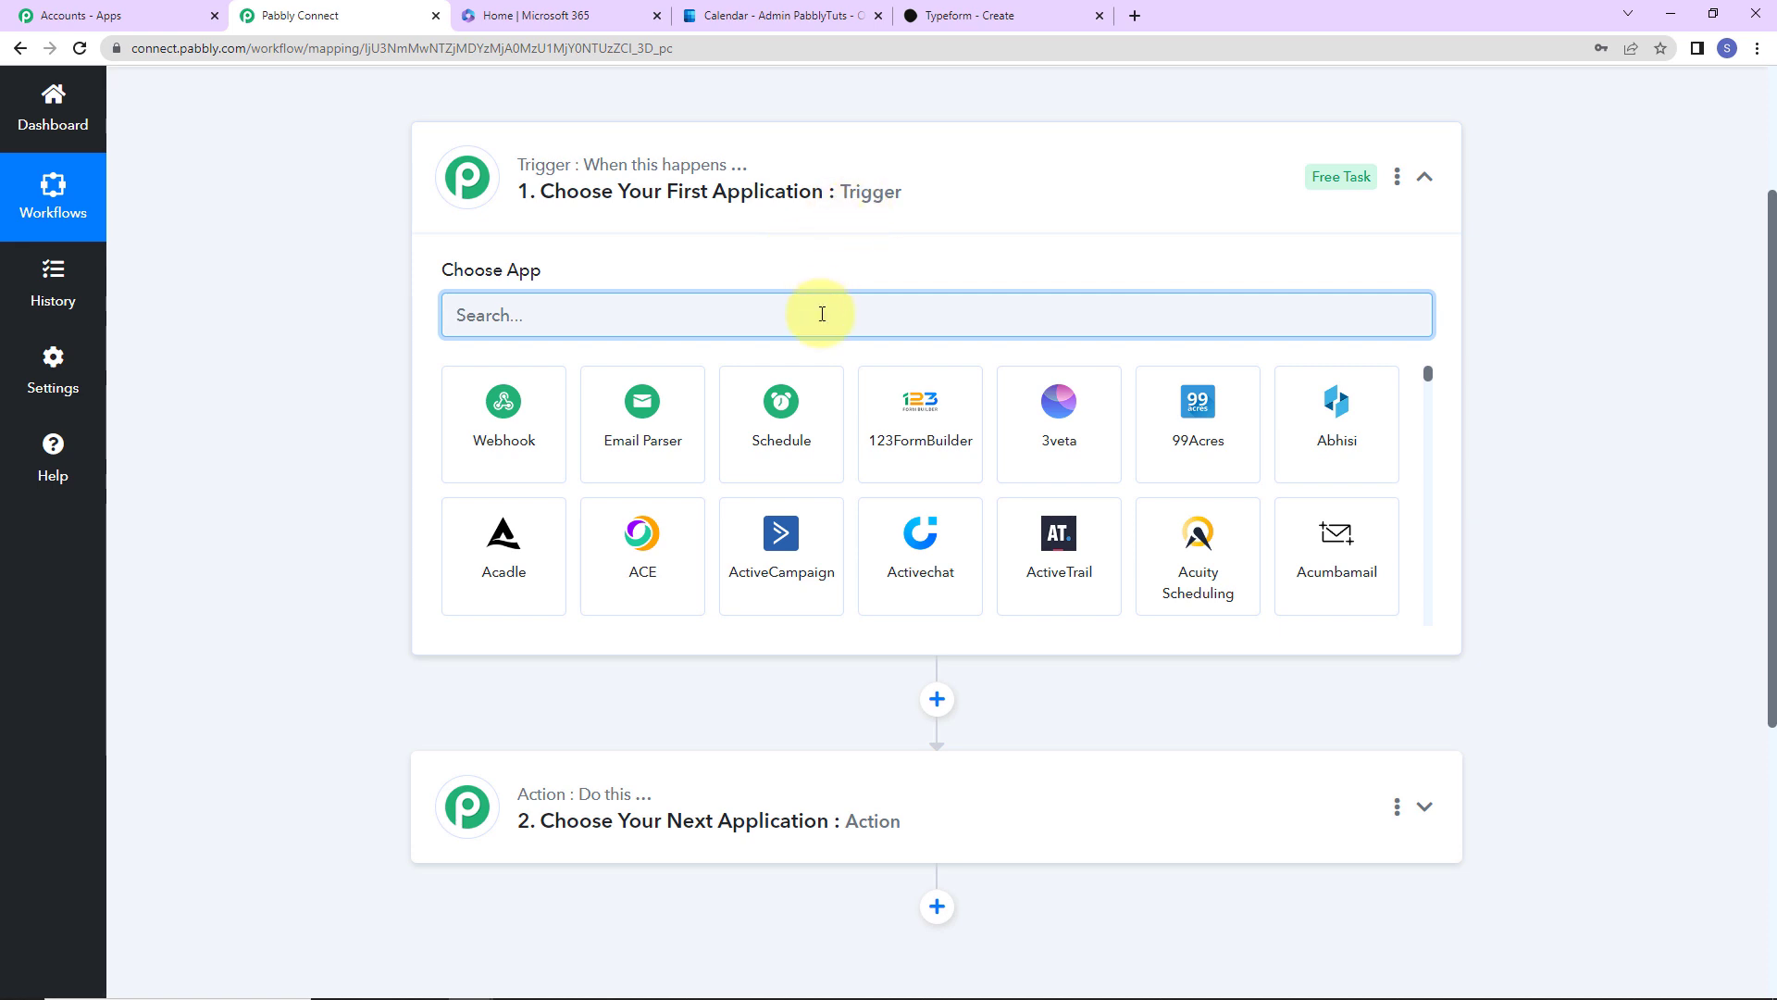
{"action": "type", "text": "typ"}
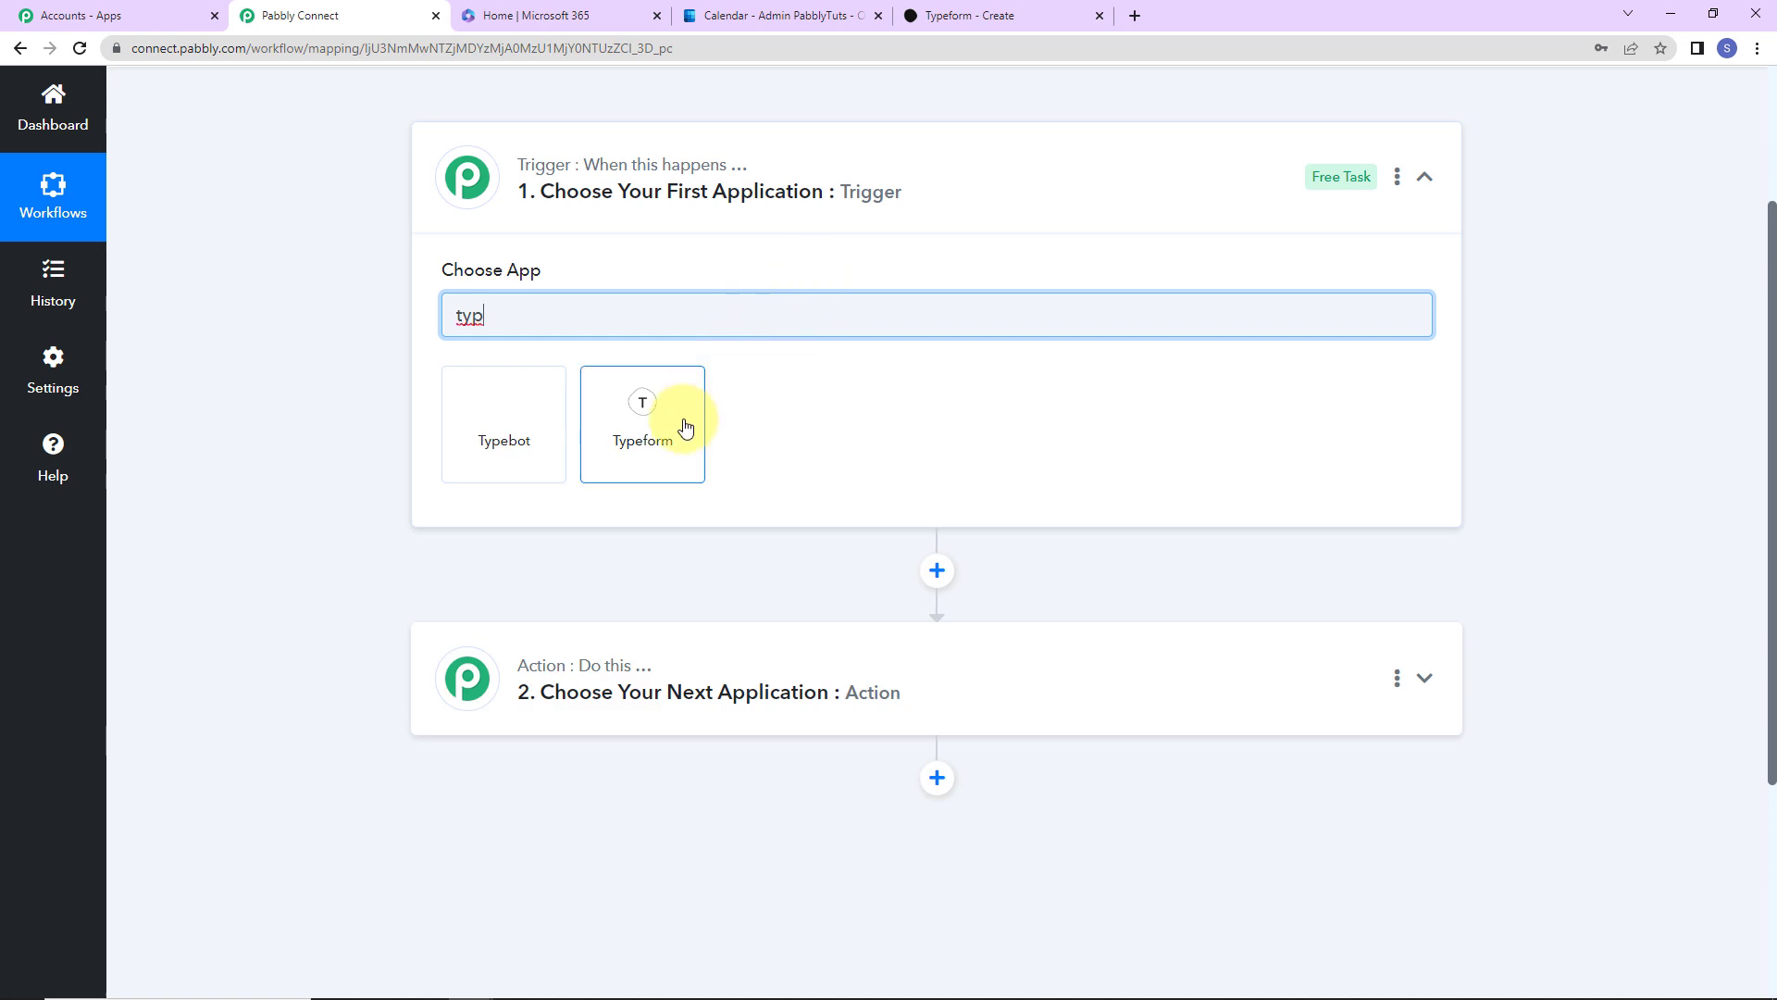
{"action": "left_click", "coordinate": [685, 426]}
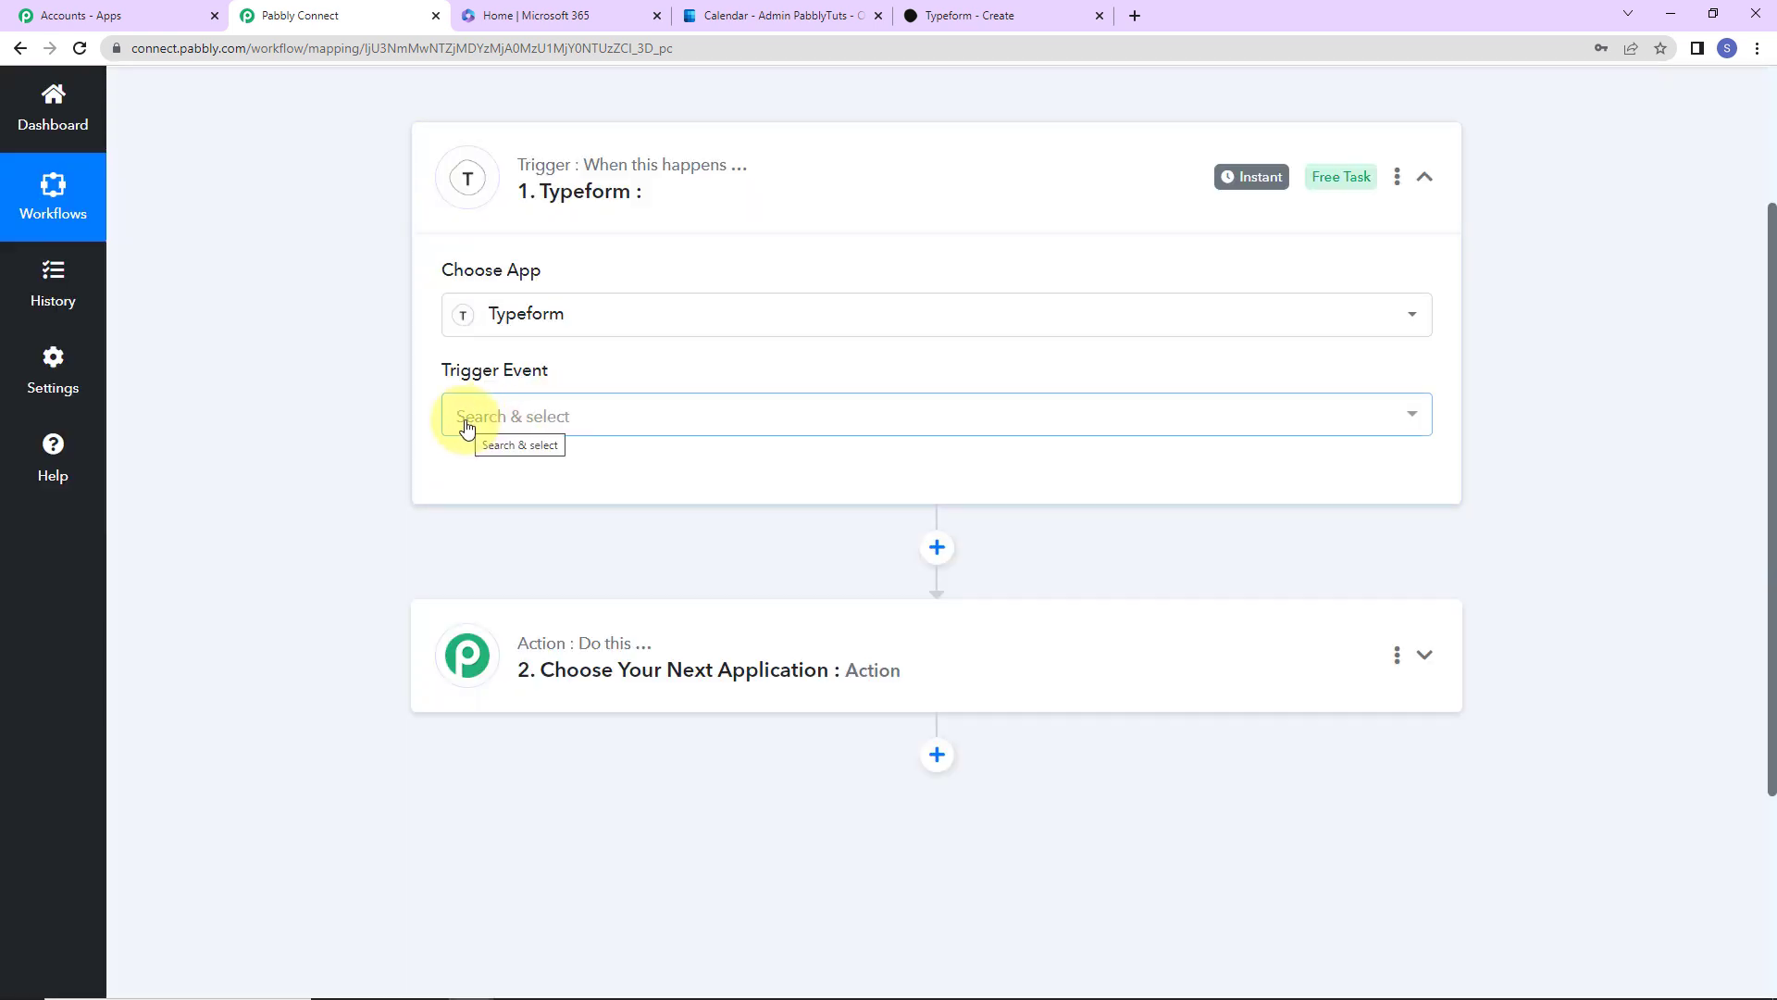
{"action": "left_click", "coordinate": [466, 425]}
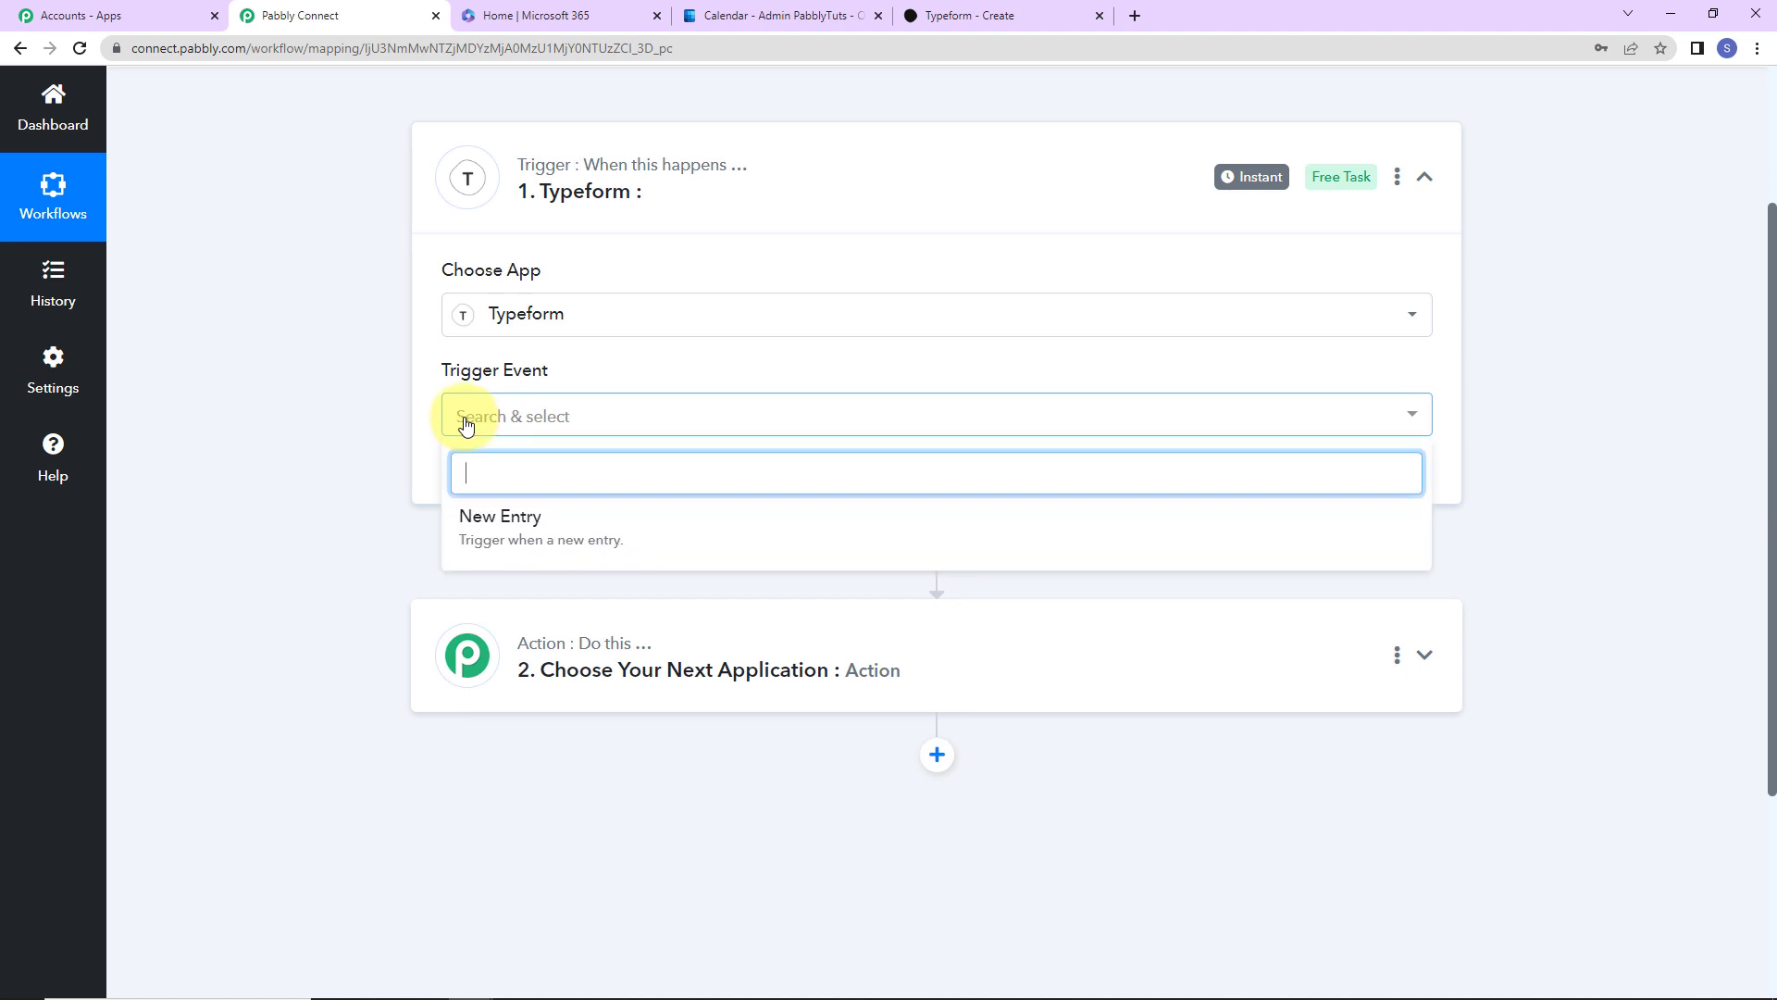
{"action": "left_click", "coordinate": [479, 541]}
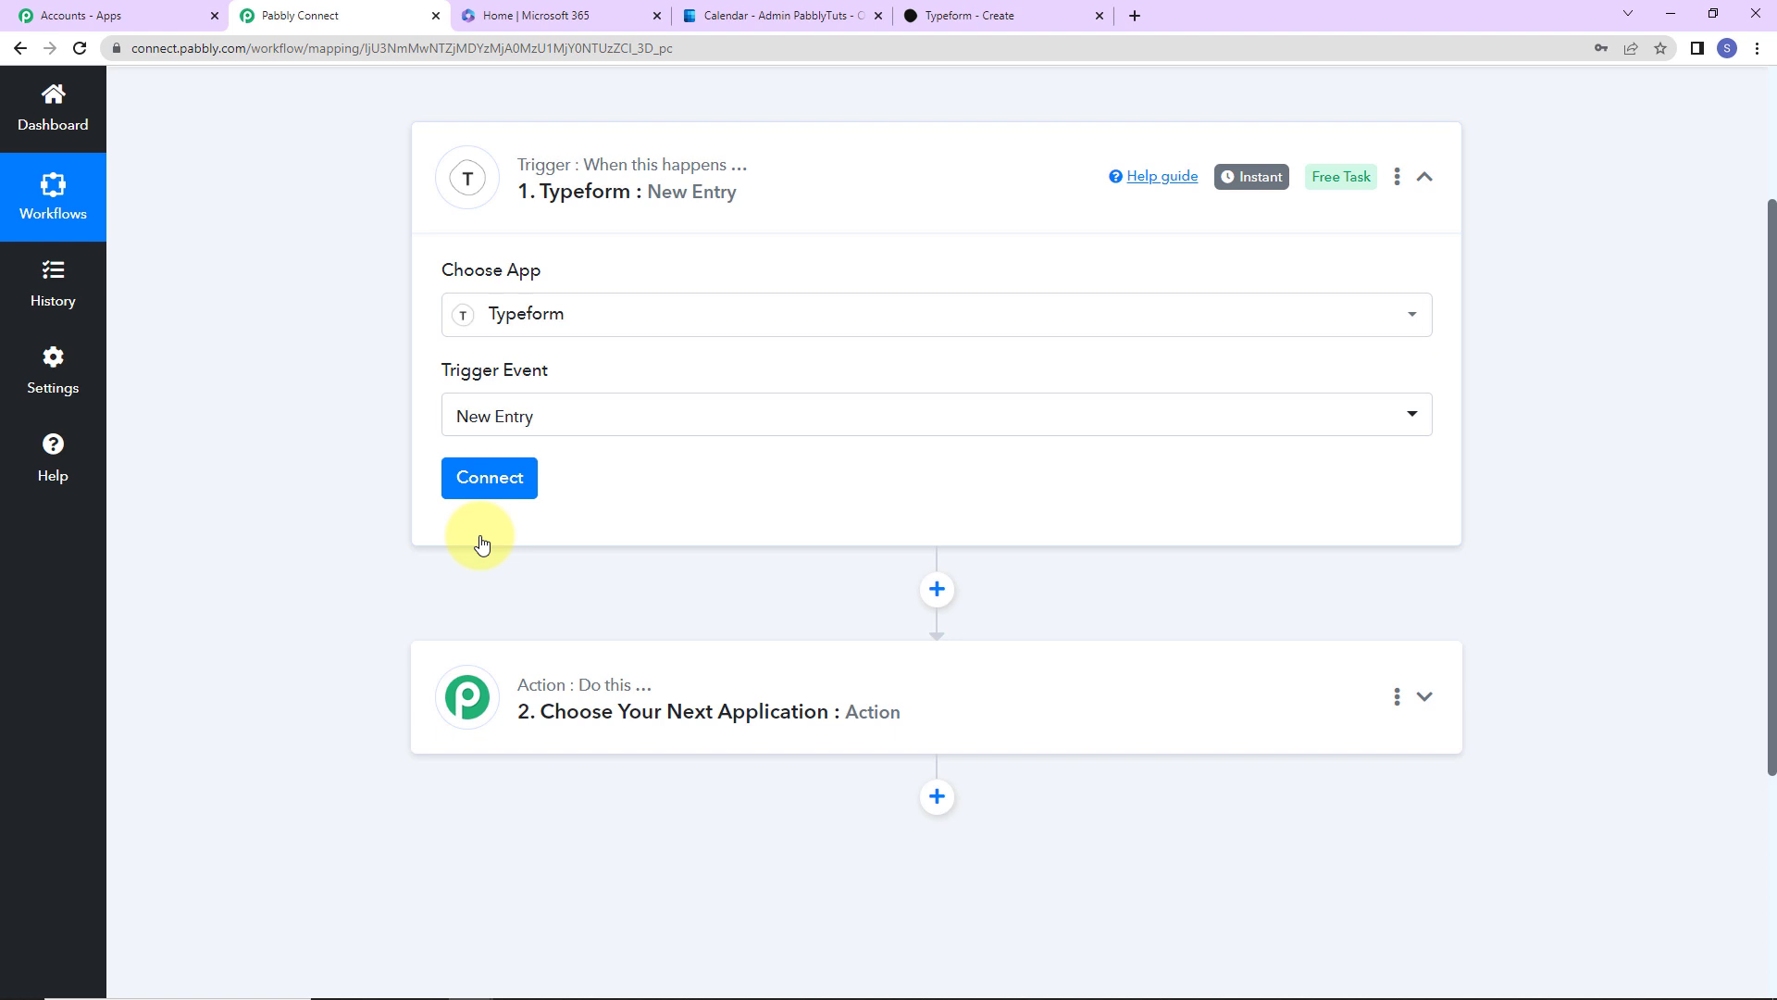
- Add a new Typeform connection to the trigger and accept the requested account access
{"action": "left_click", "coordinate": [489, 481]}
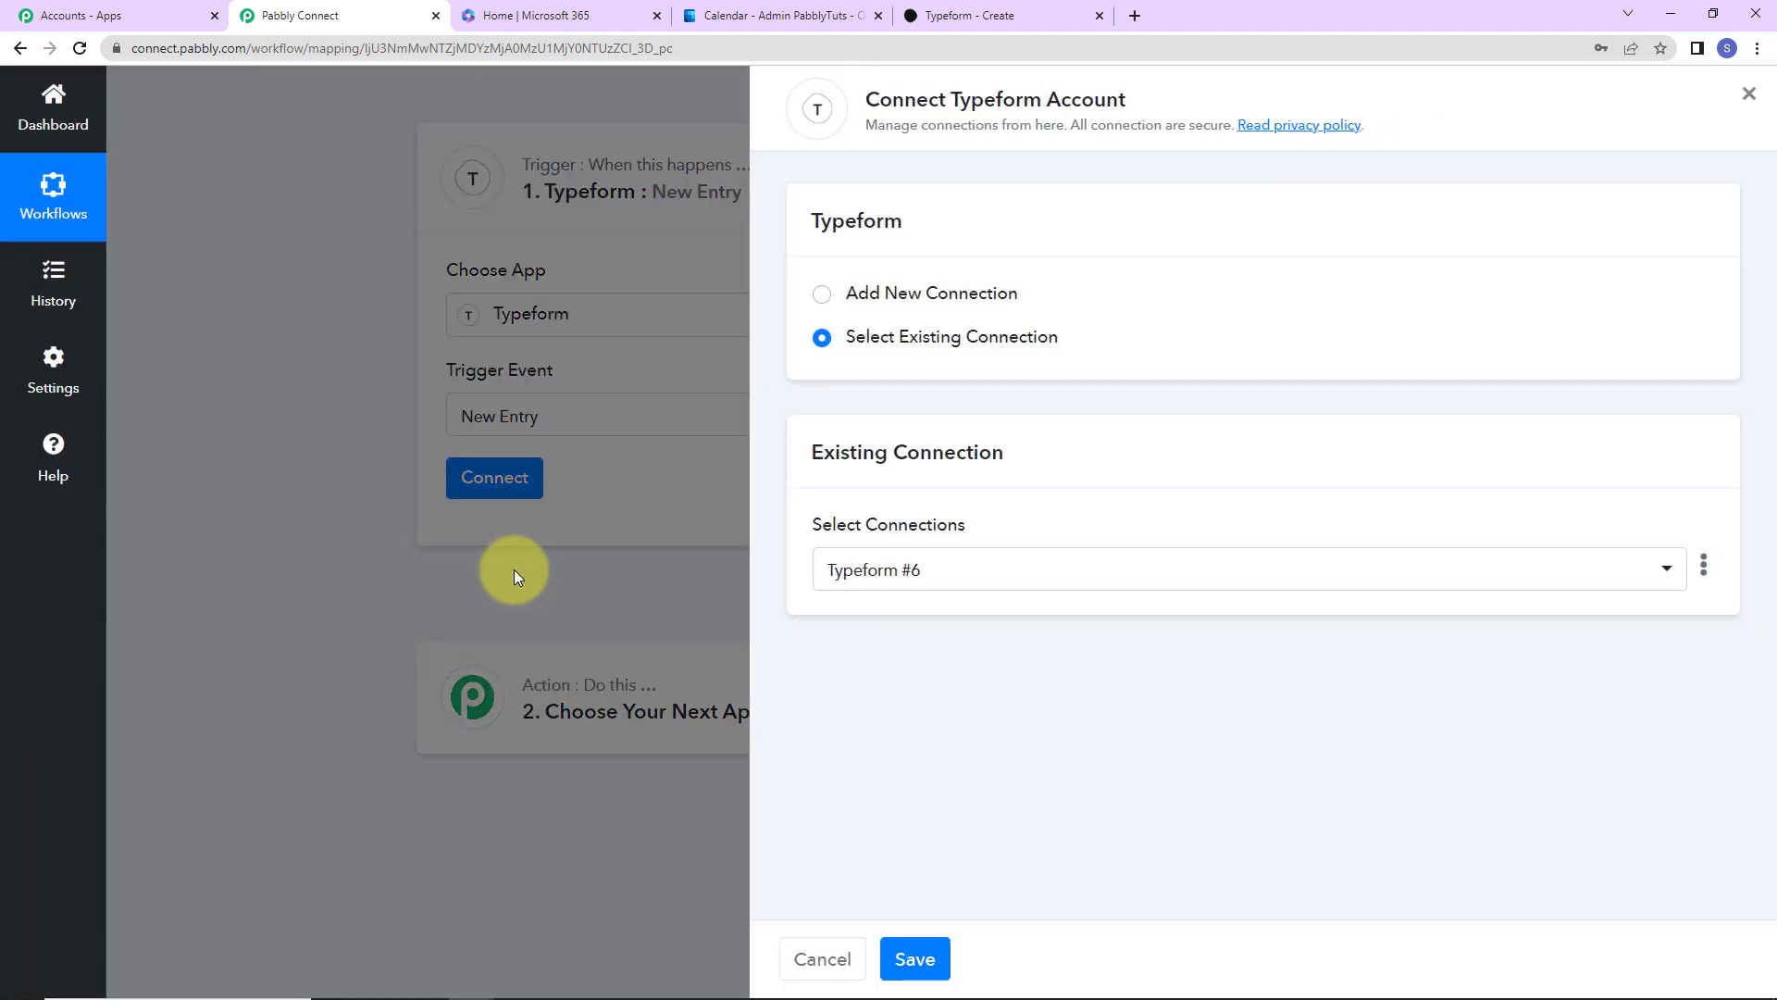
{"action": "left_click_drag", "start_coordinate": [952, 99], "coordinate": [1336, 112]}
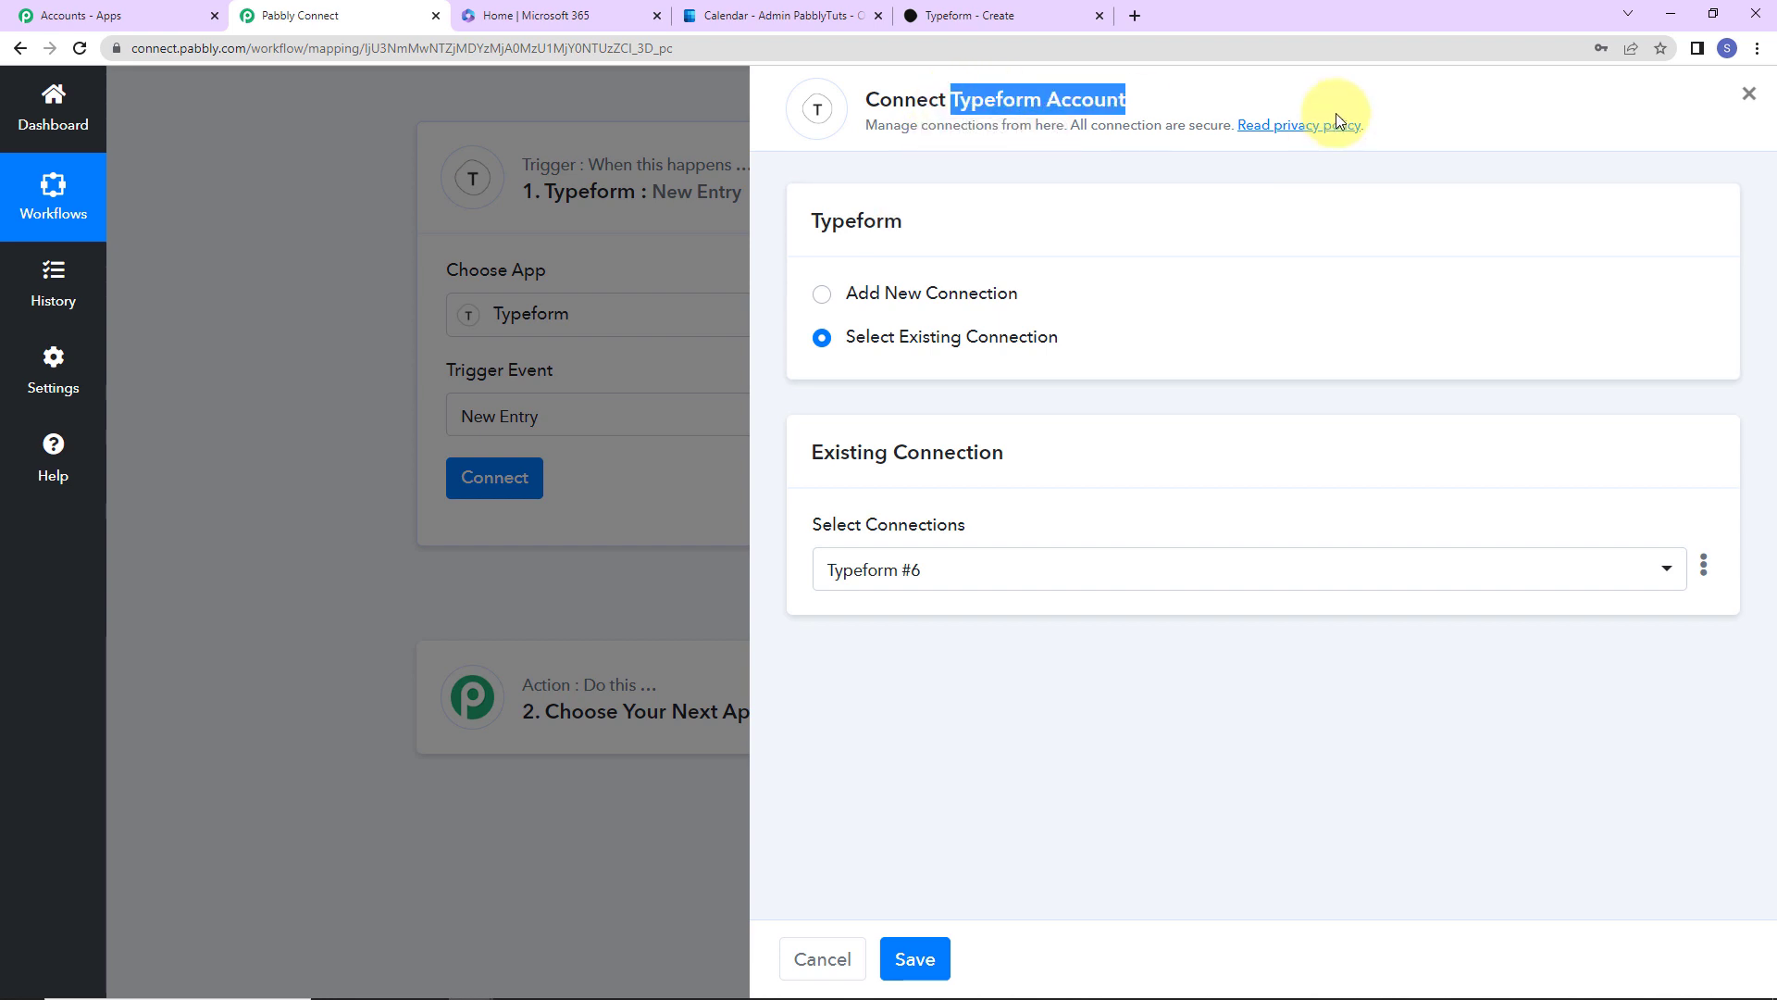
{"action": "left_click", "coordinate": [821, 298]}
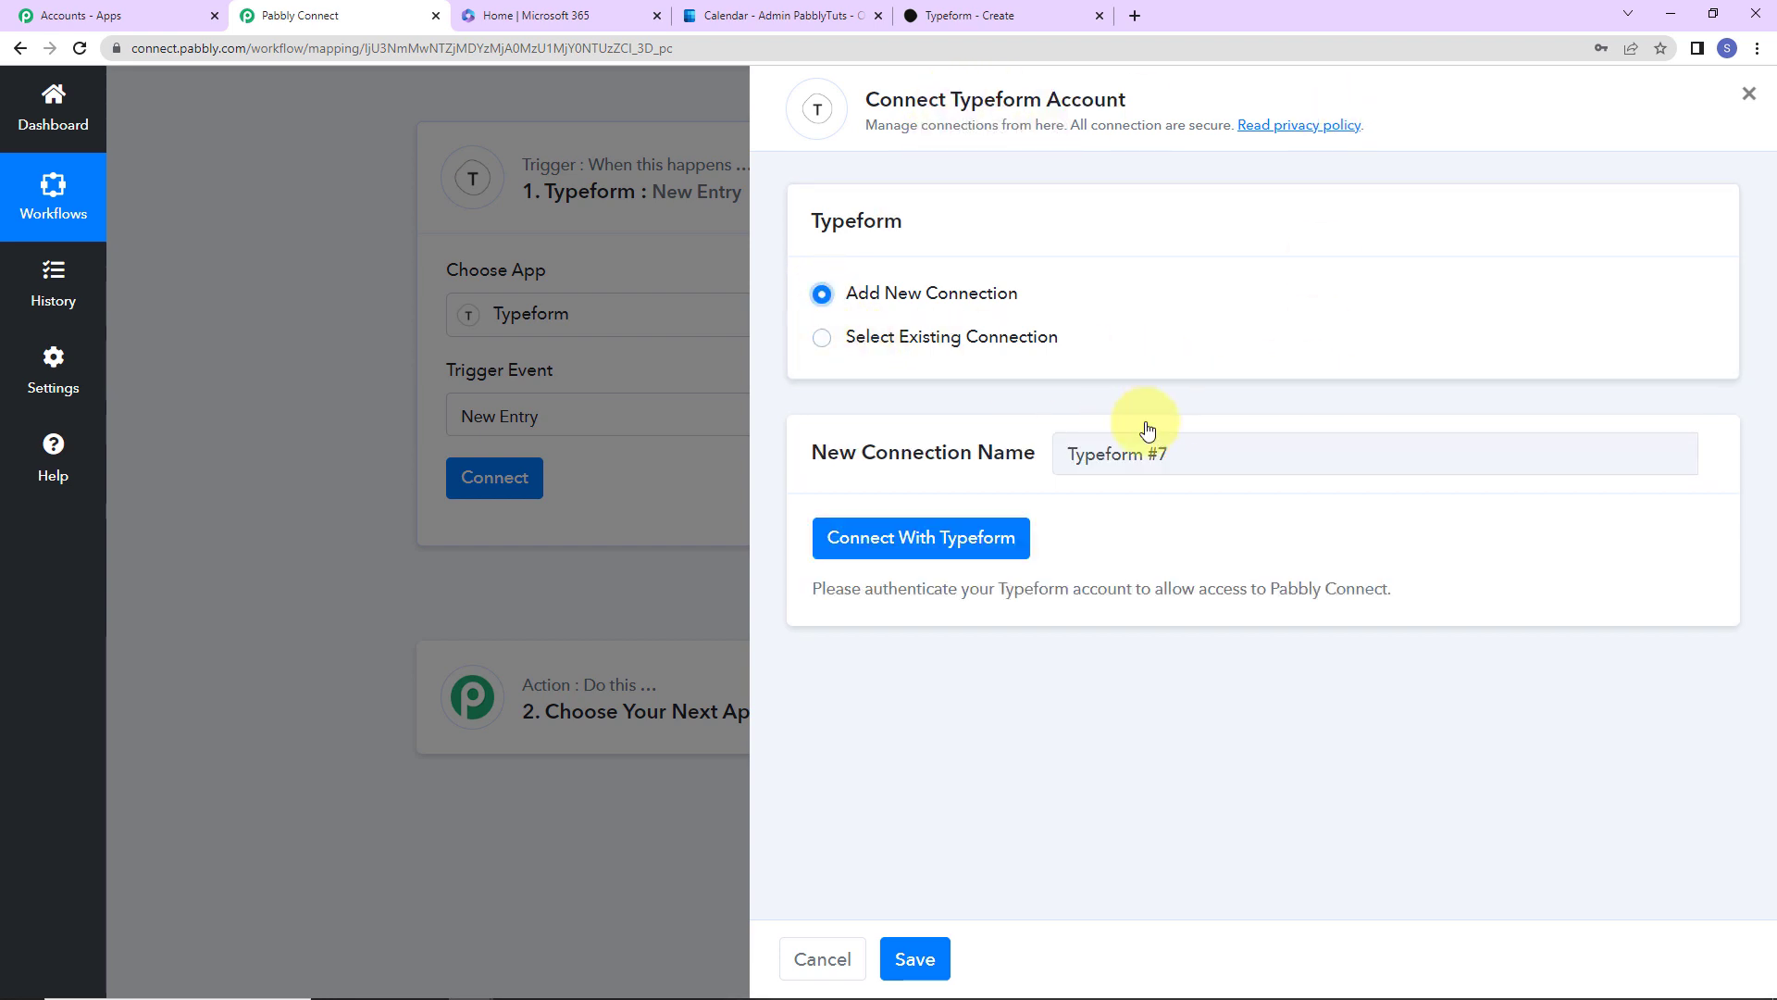
{"action": "left_click", "coordinate": [873, 538]}
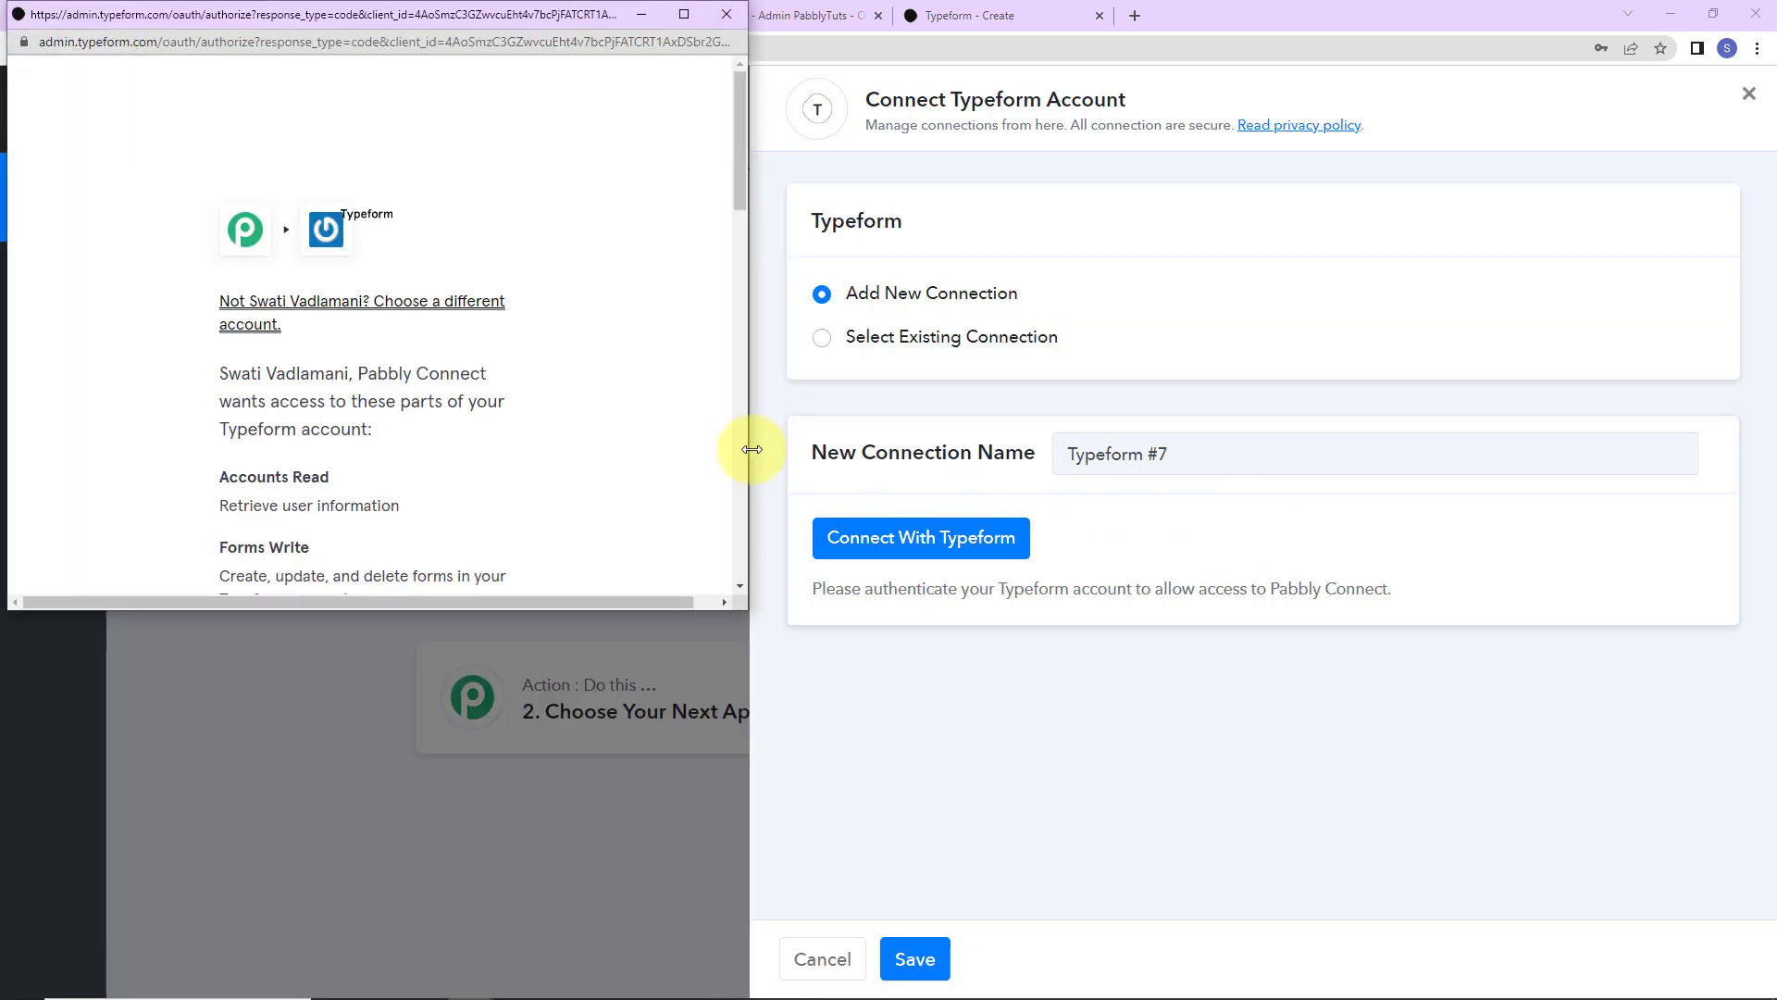
{"action": "scroll", "coordinate": [639, 387], "scroll_direction": "down", "scroll_amount": 15}
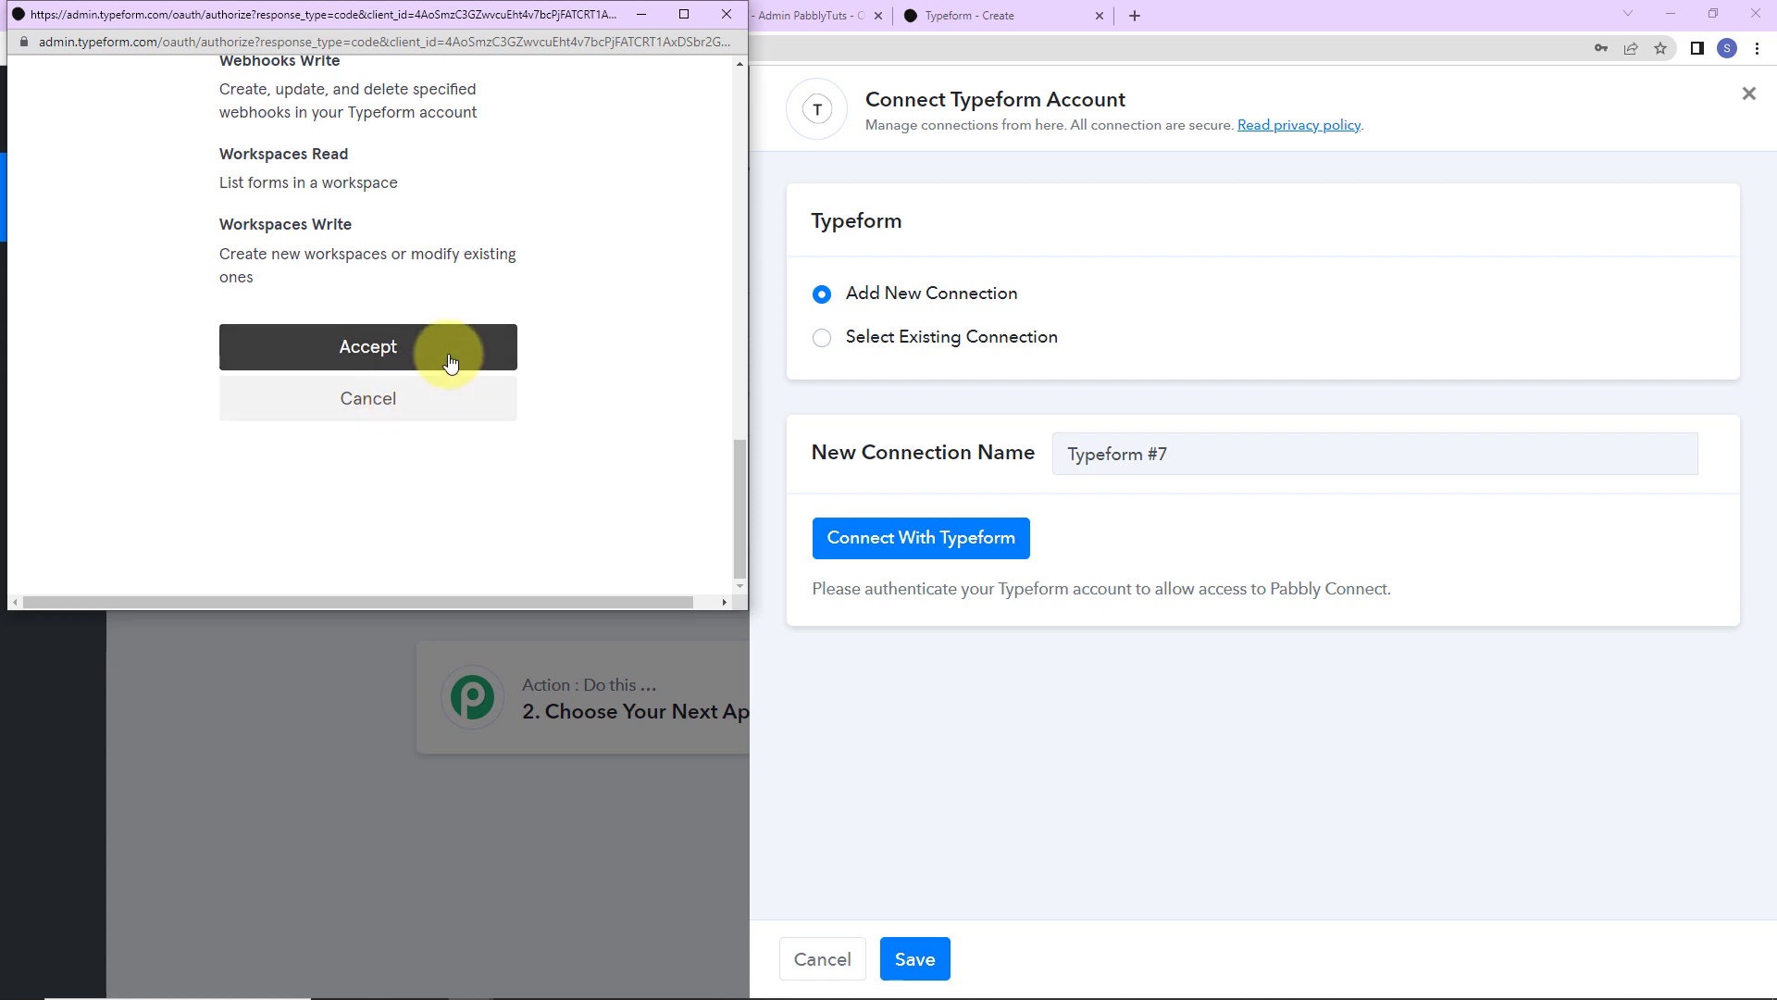
{"action": "left_click", "coordinate": [450, 361]}
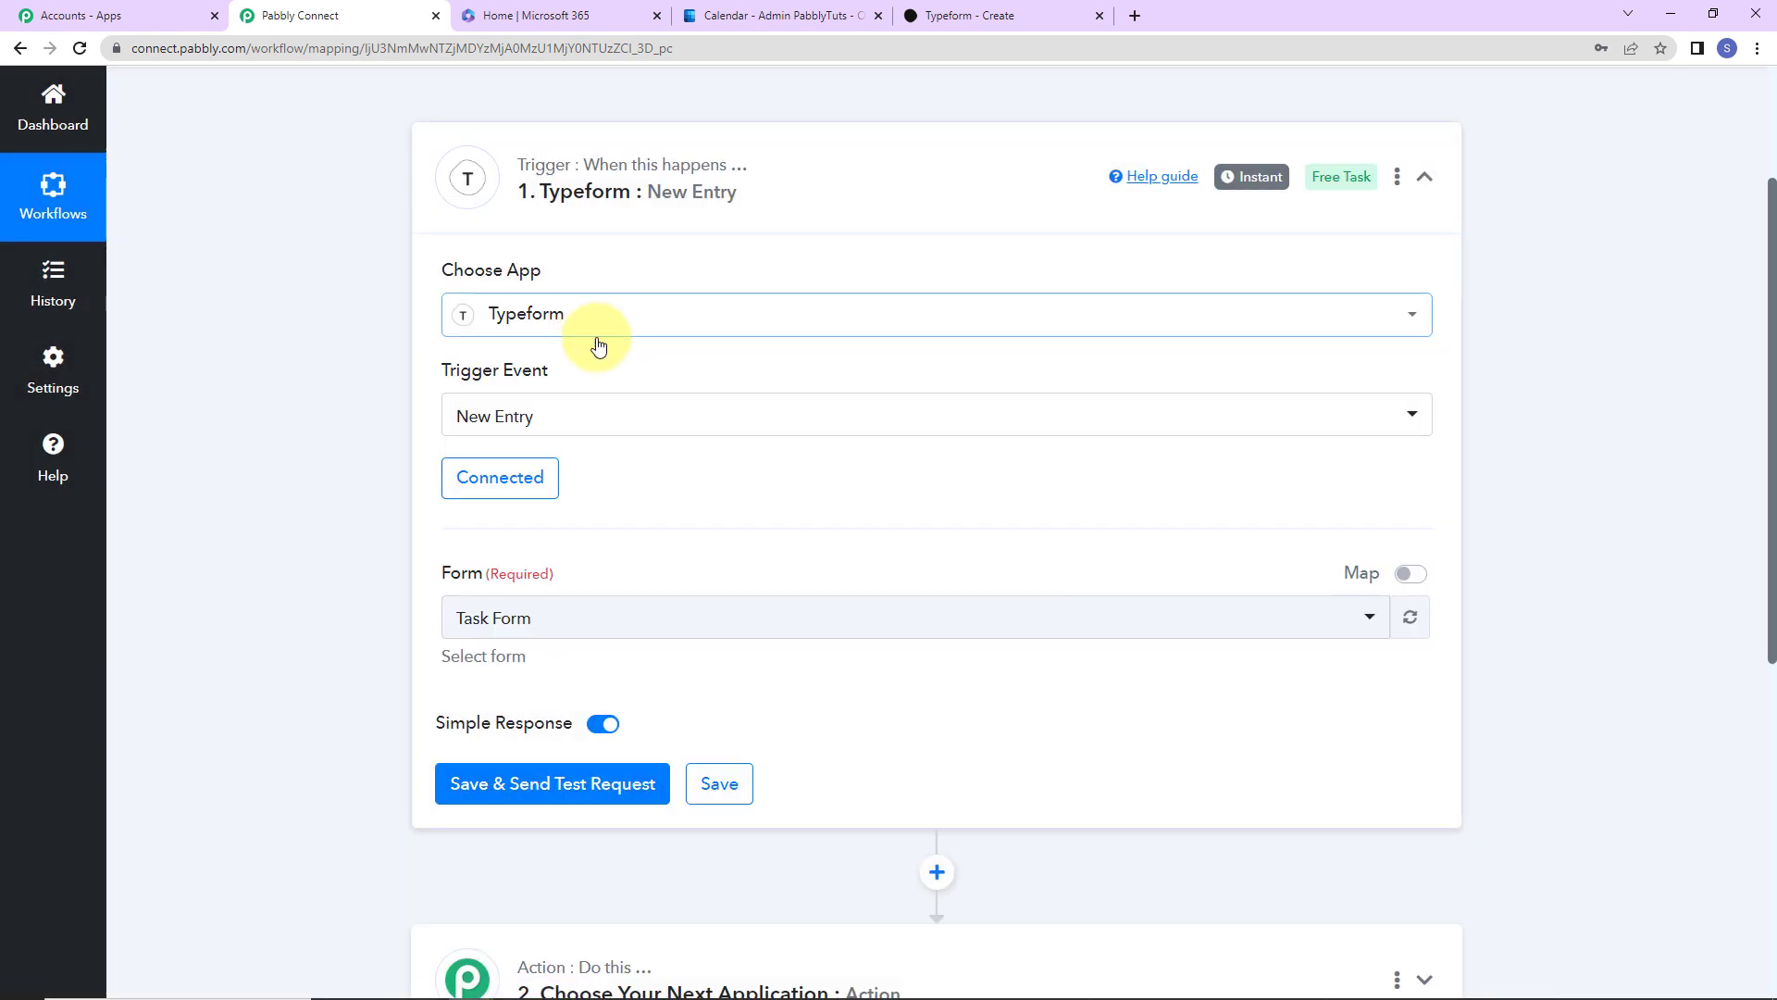
- Set the trigger's form to New Event Details and open that form in Typeform
{"action": "left_click", "coordinate": [1413, 580]}
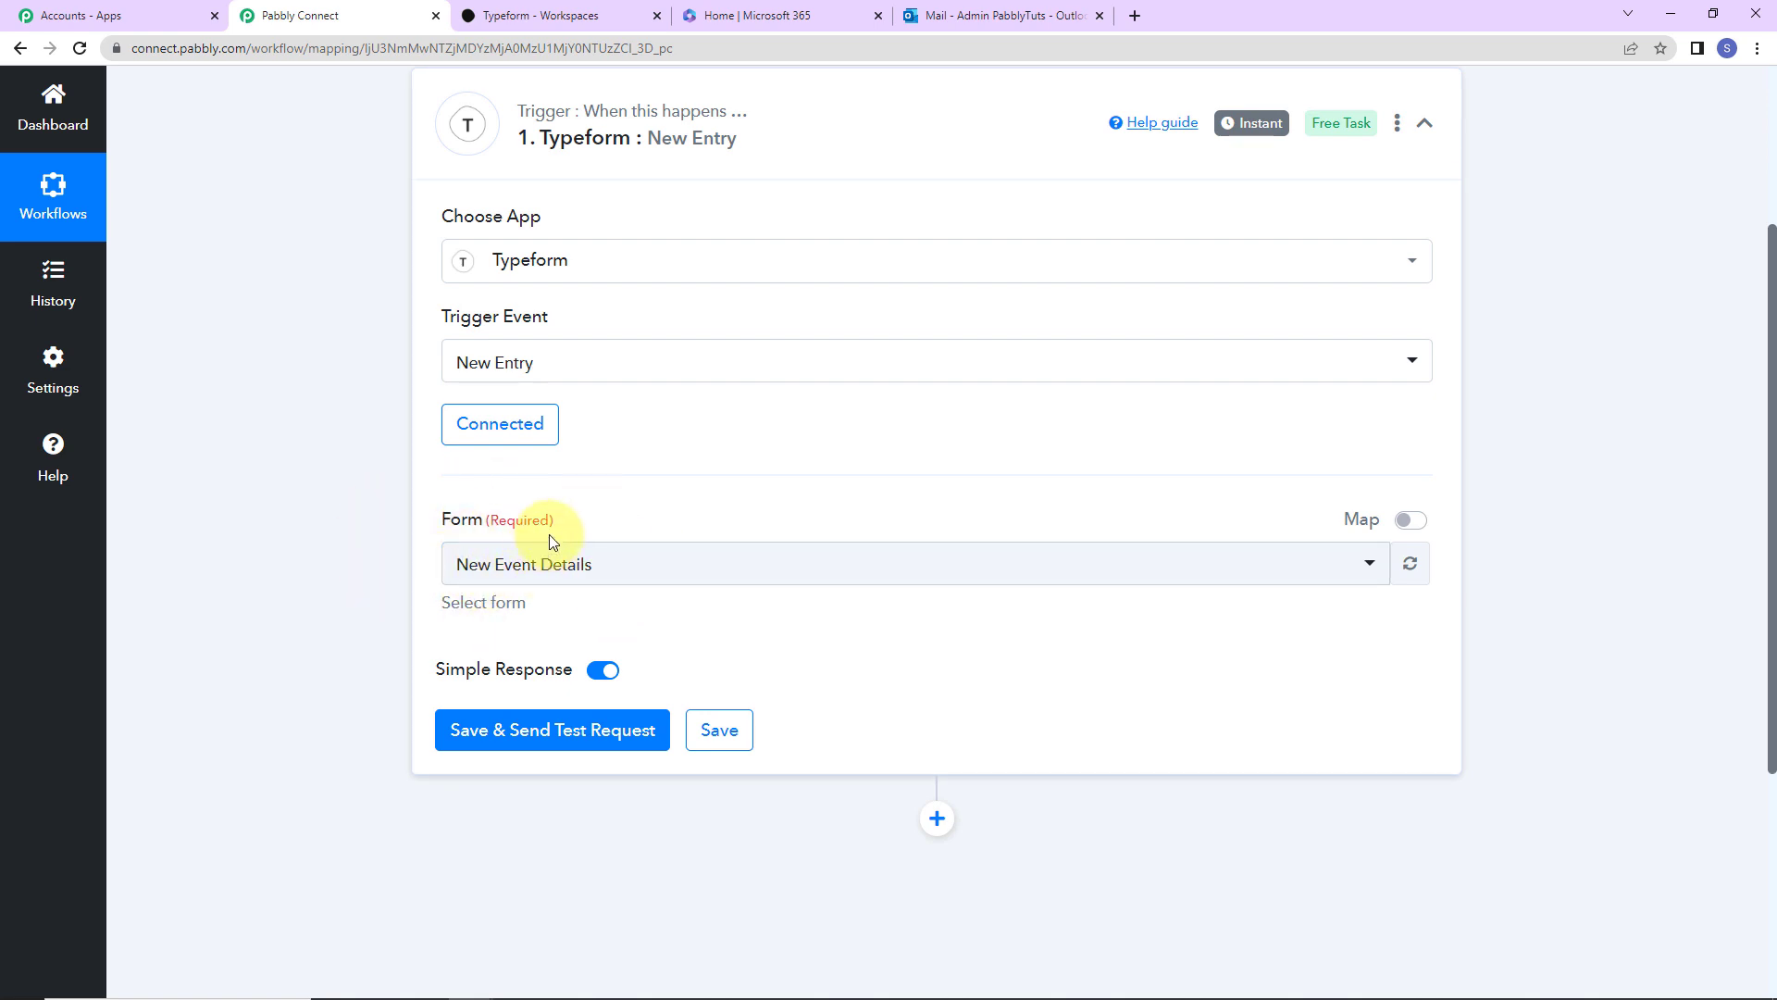
{"action": "left_click", "coordinate": [558, 16]}
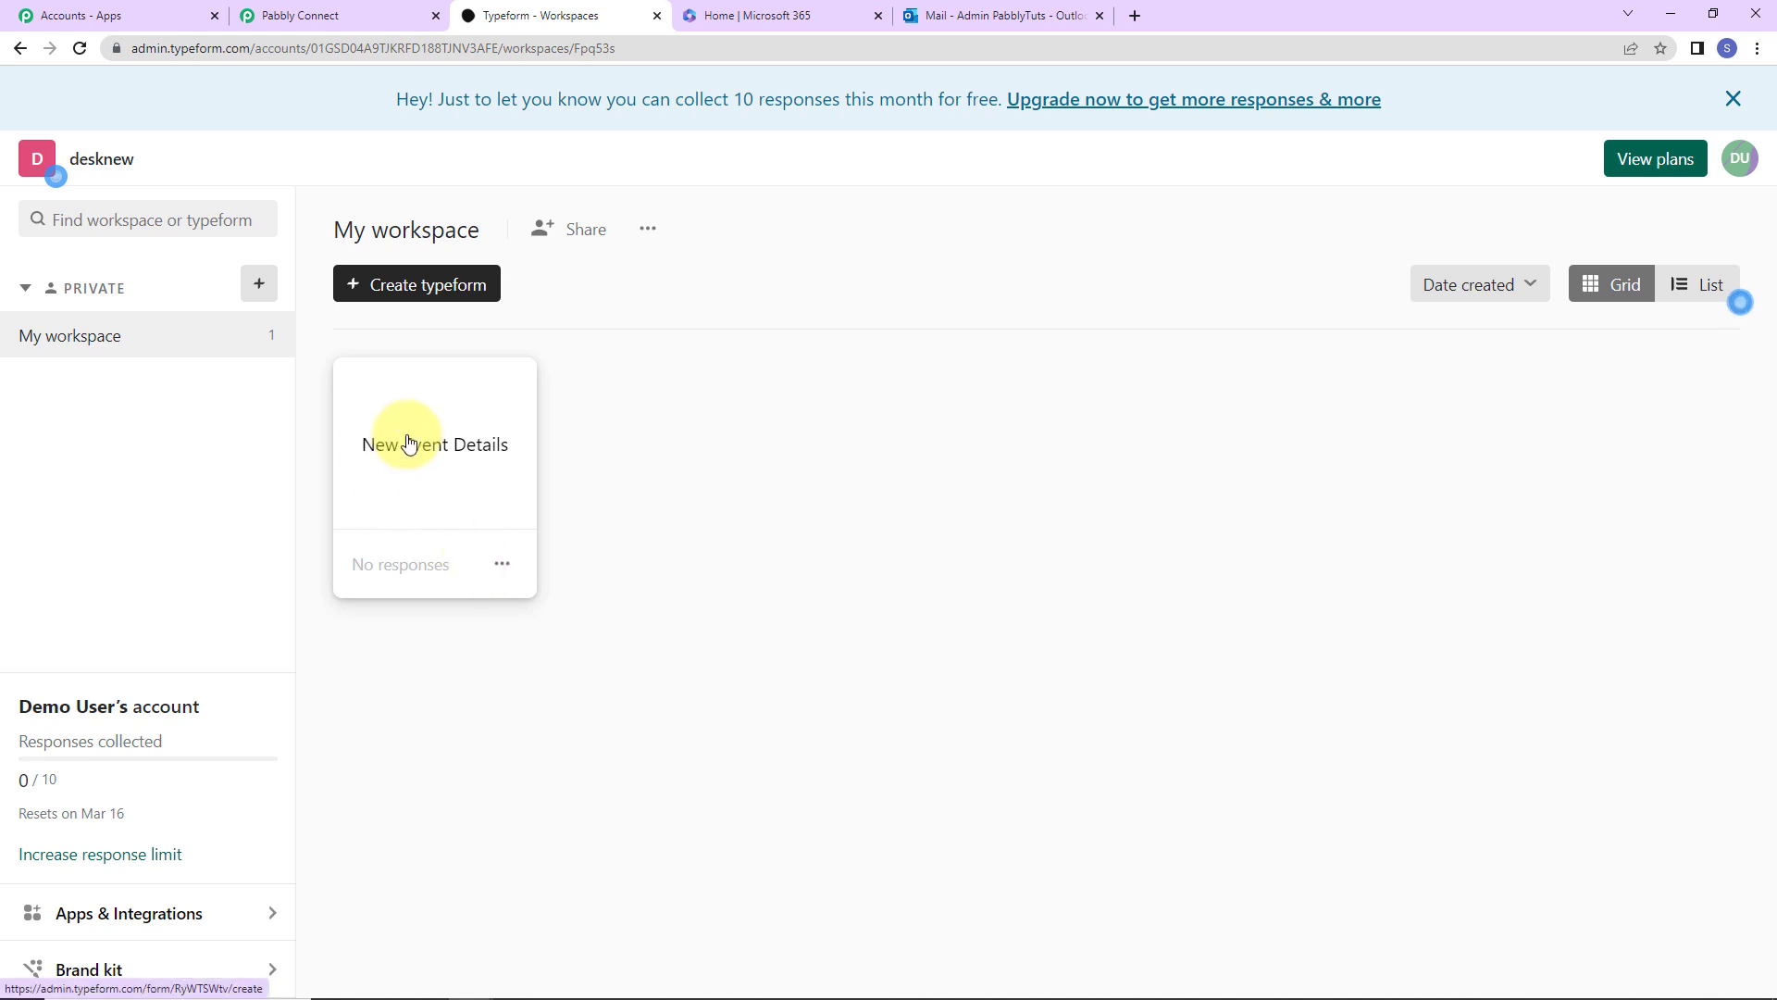
{"action": "left_click", "coordinate": [442, 445]}
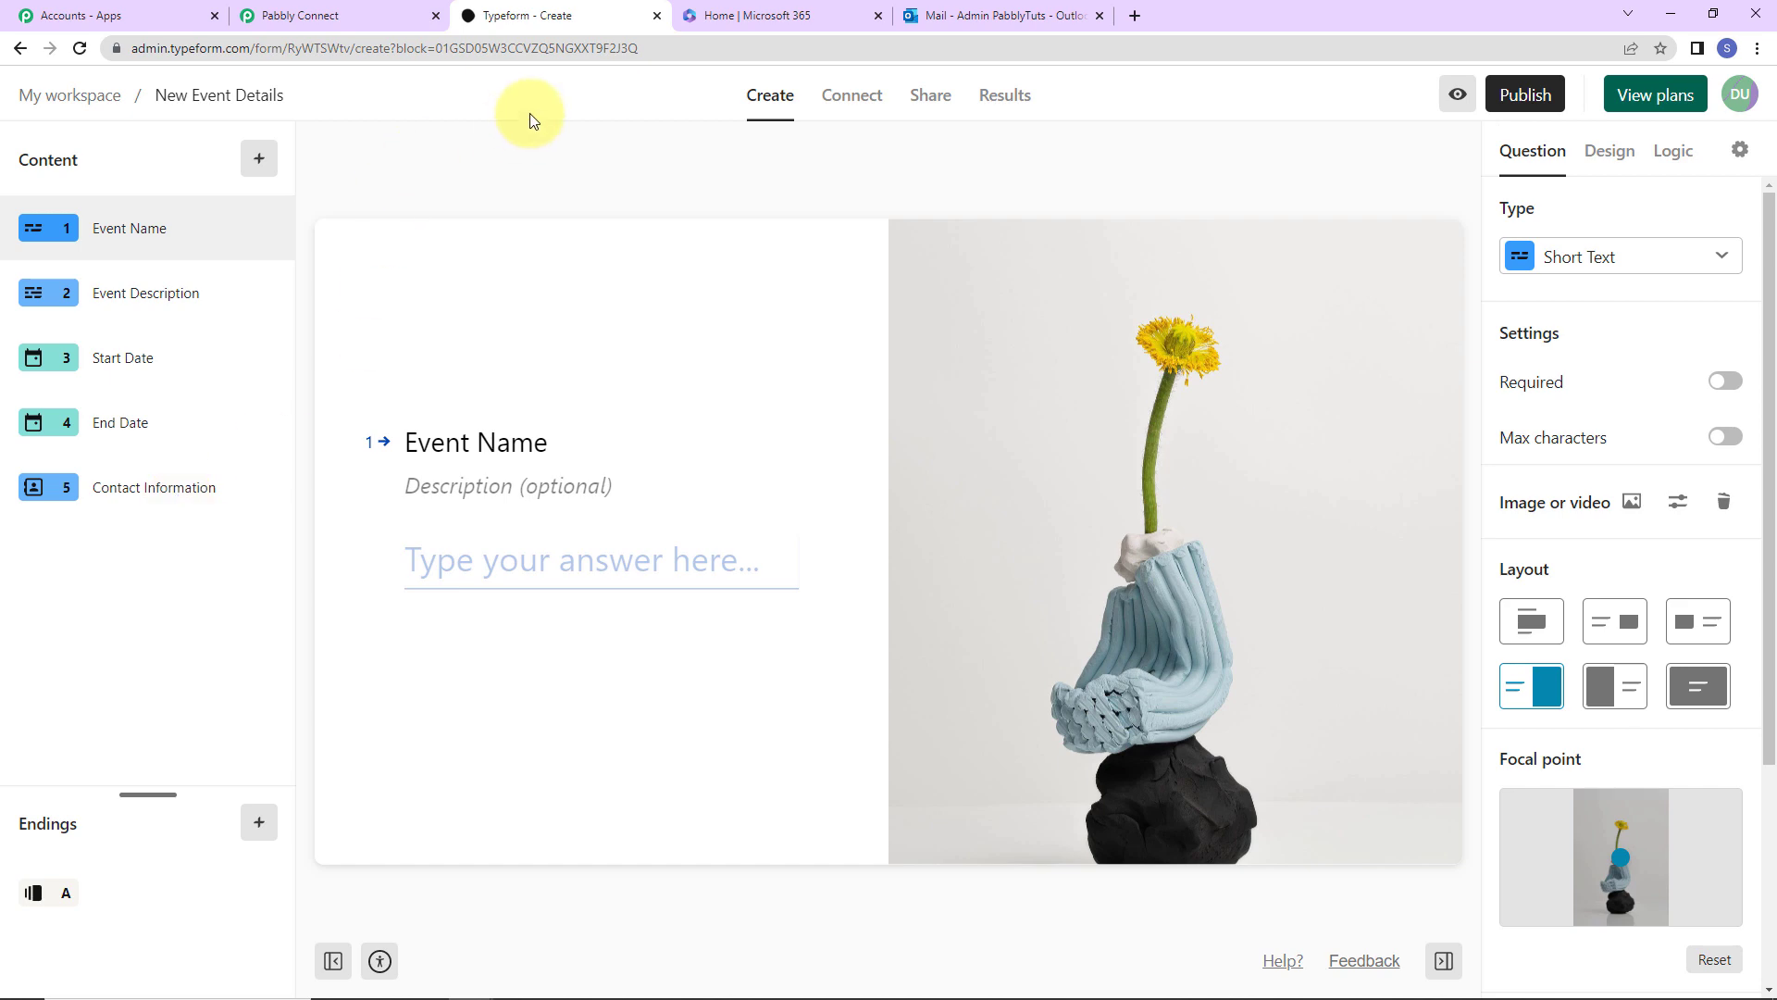
- Return to the Pabbly Connect workflow, save the Typeform trigger and resend its test request
{"action": "left_click", "coordinate": [321, 18]}
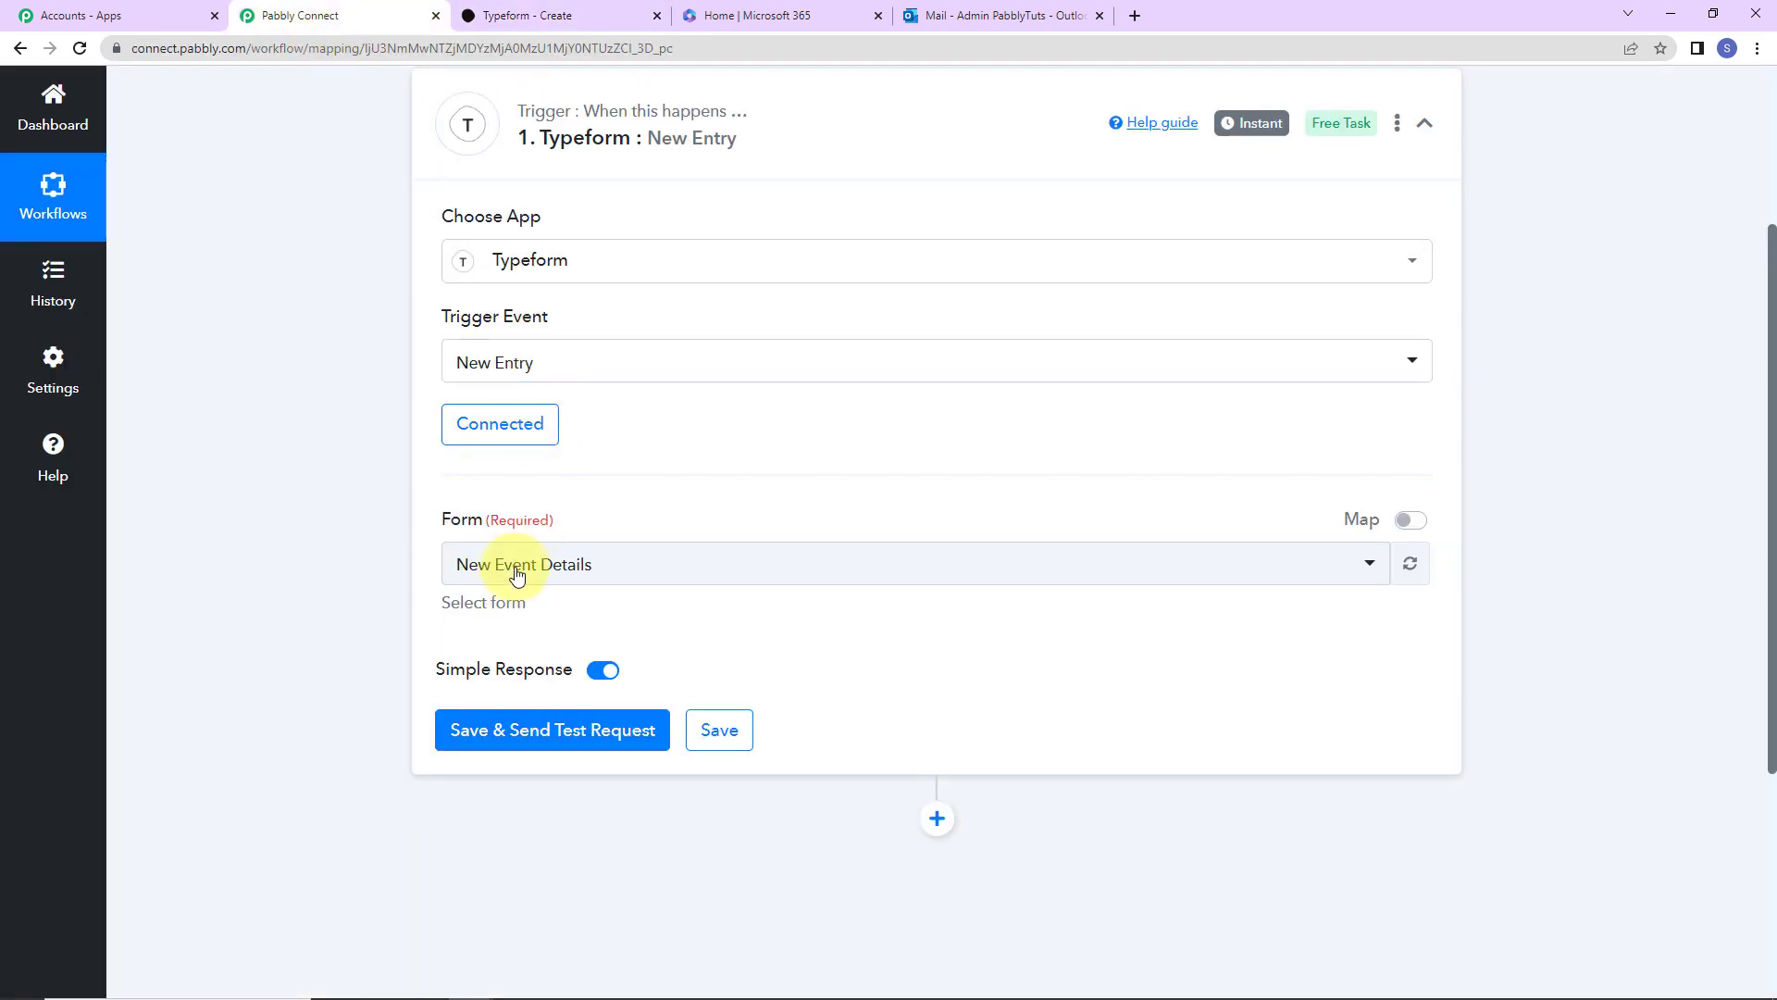
{"action": "left_click", "coordinate": [497, 734]}
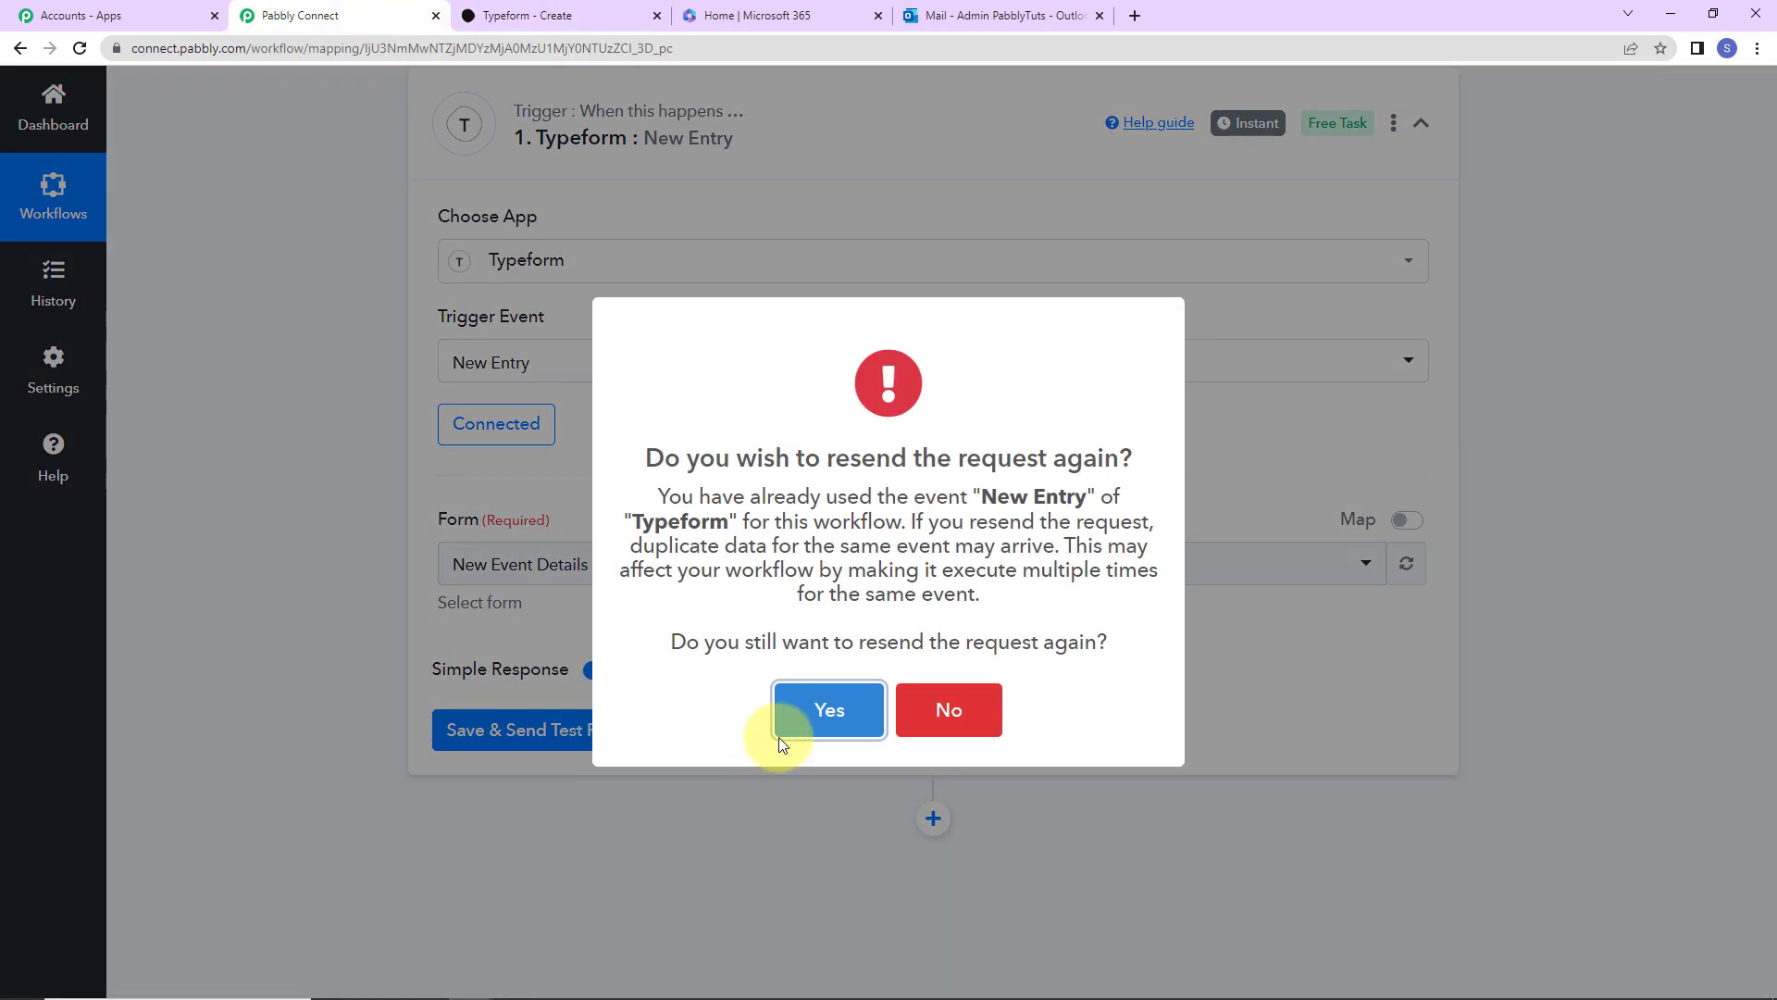
{"action": "left_click", "coordinate": [845, 712]}
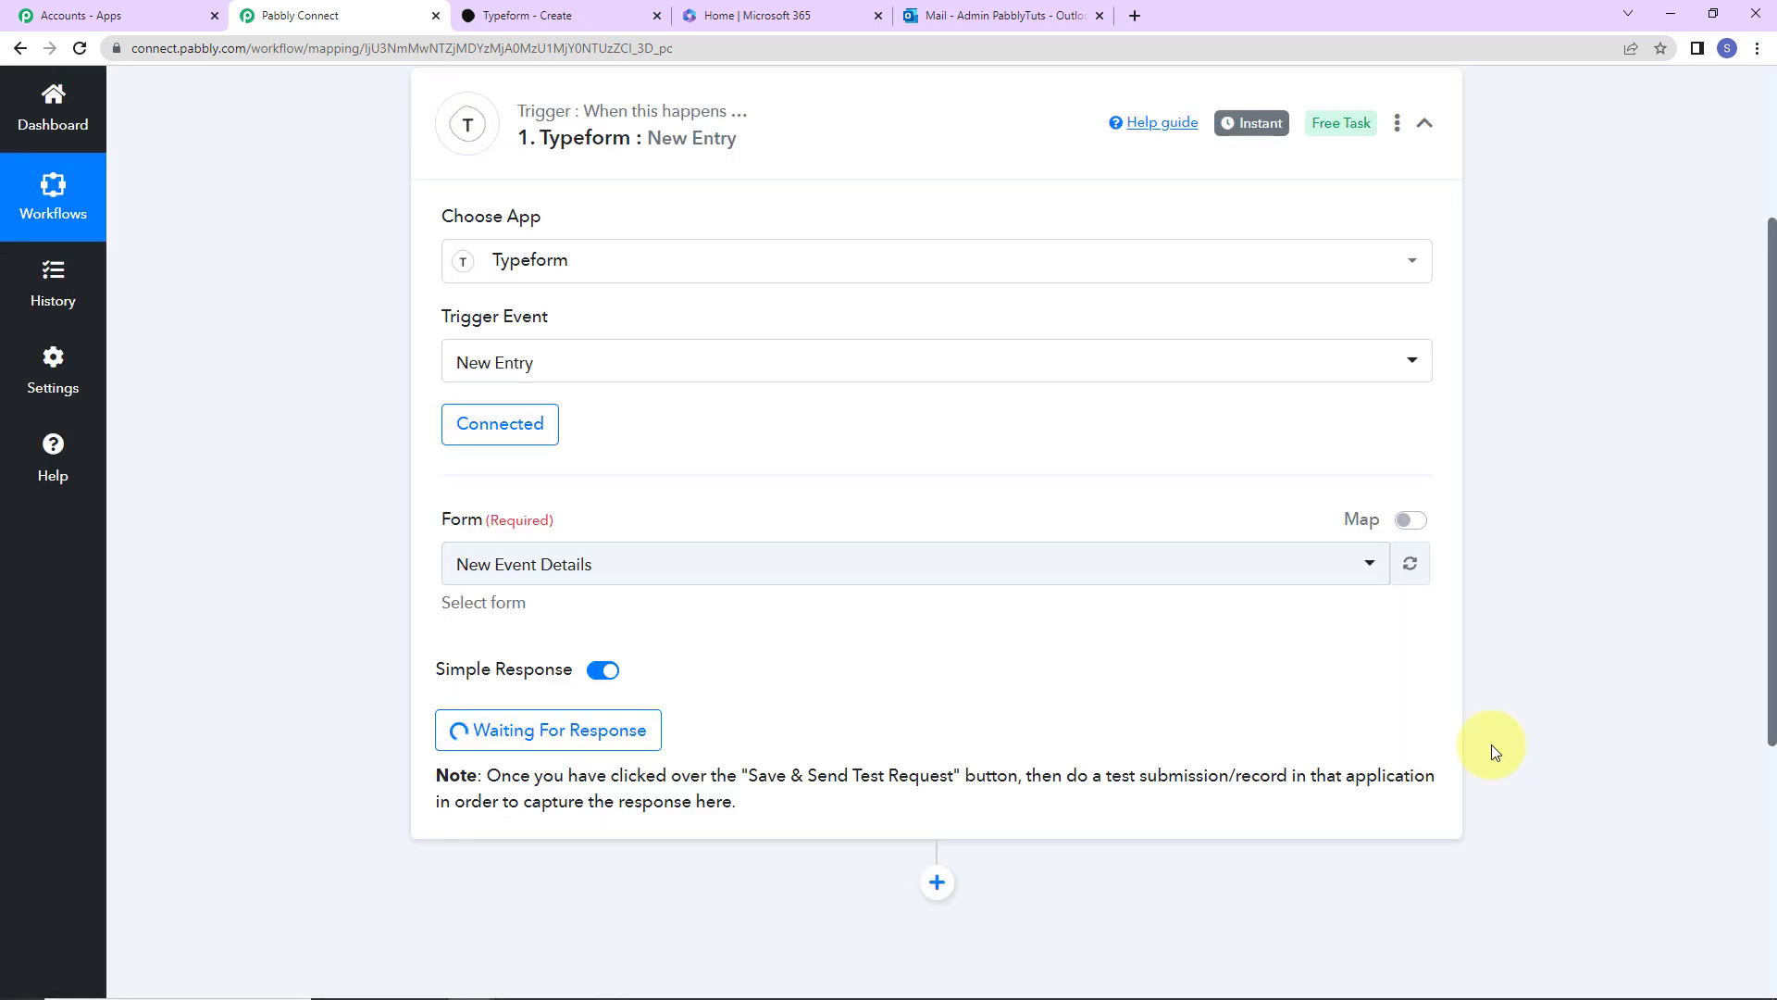
- Publish the New Event Details form in Typeform and open its shared link in a new browser tab
{"action": "left_click", "coordinate": [518, 17]}
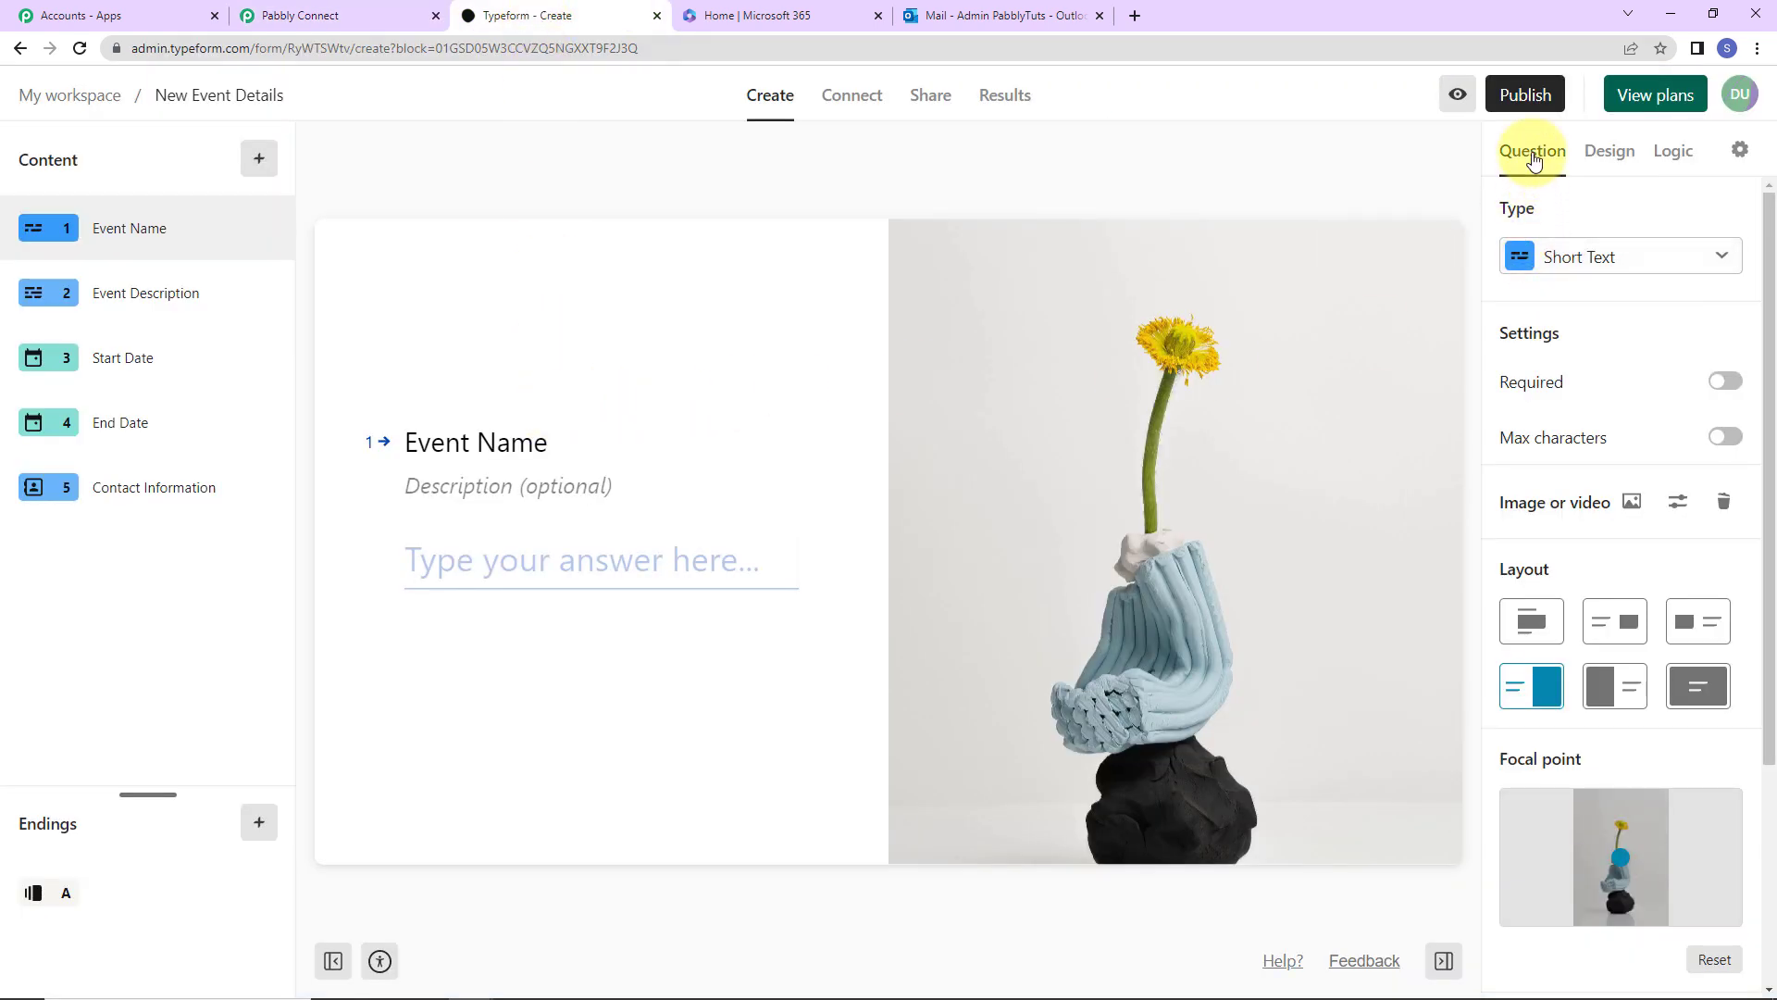
{"action": "left_click", "coordinate": [1523, 96]}
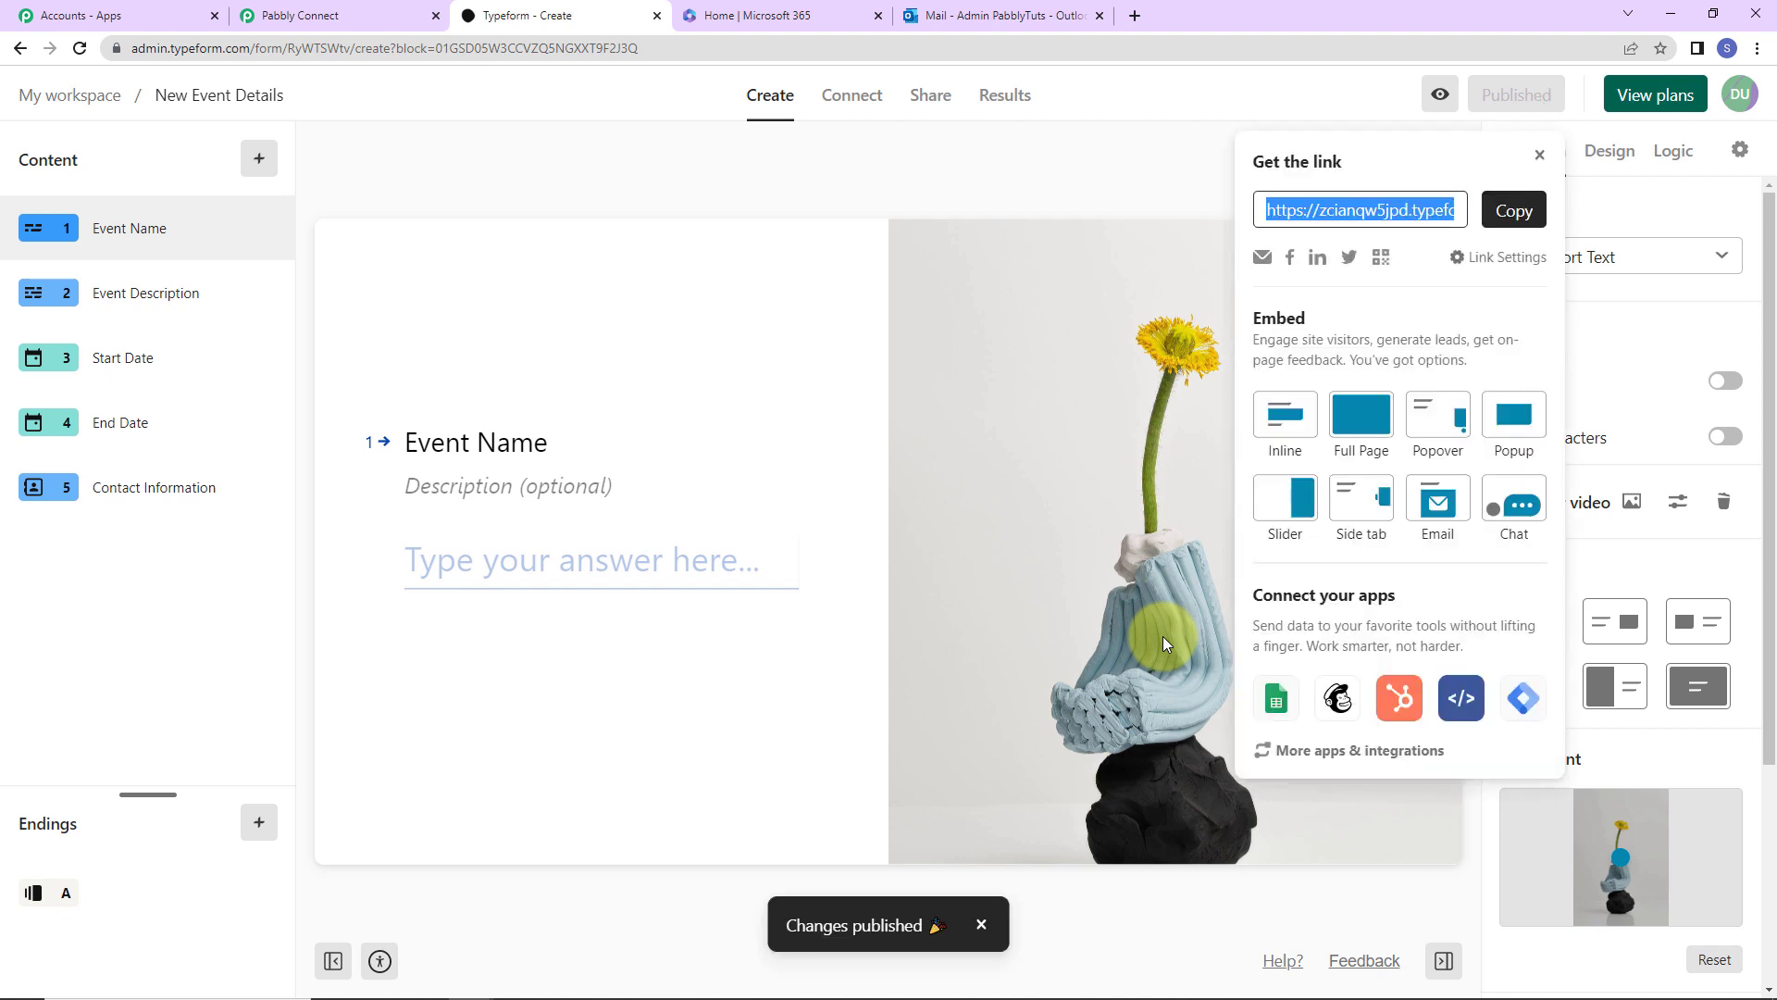
{"action": "left_click", "coordinate": [1511, 213]}
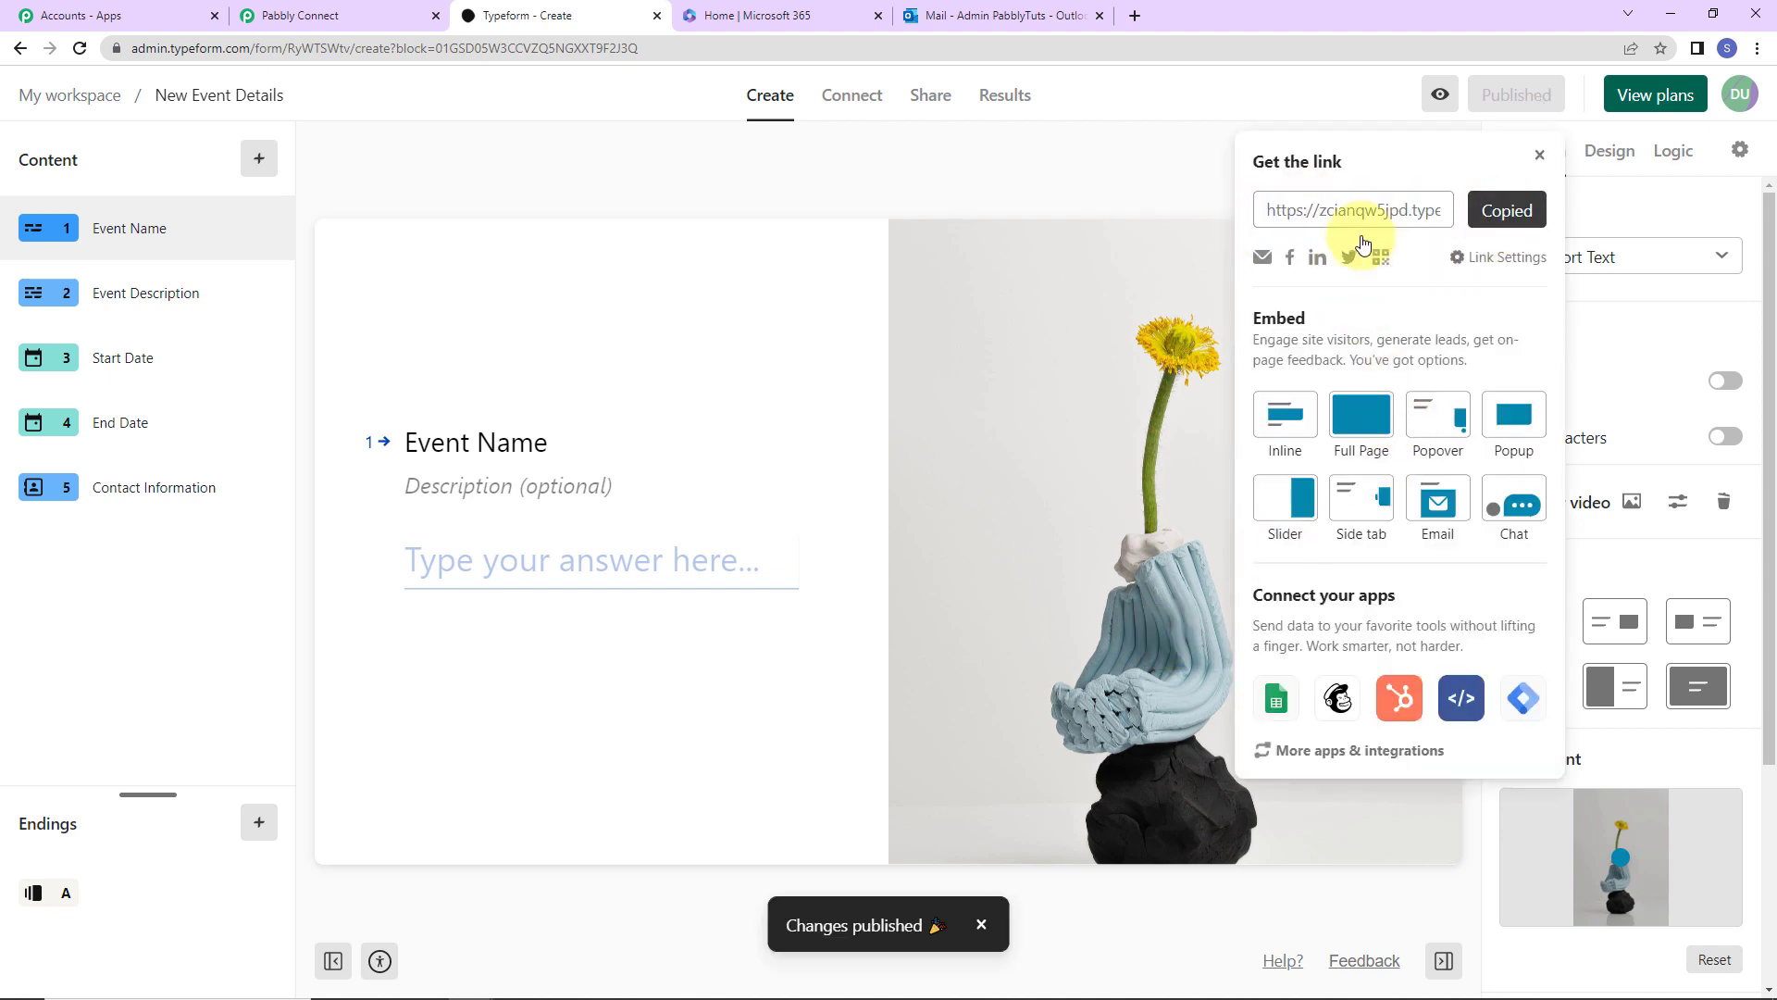
{"action": "left_click", "coordinate": [1135, 27]}
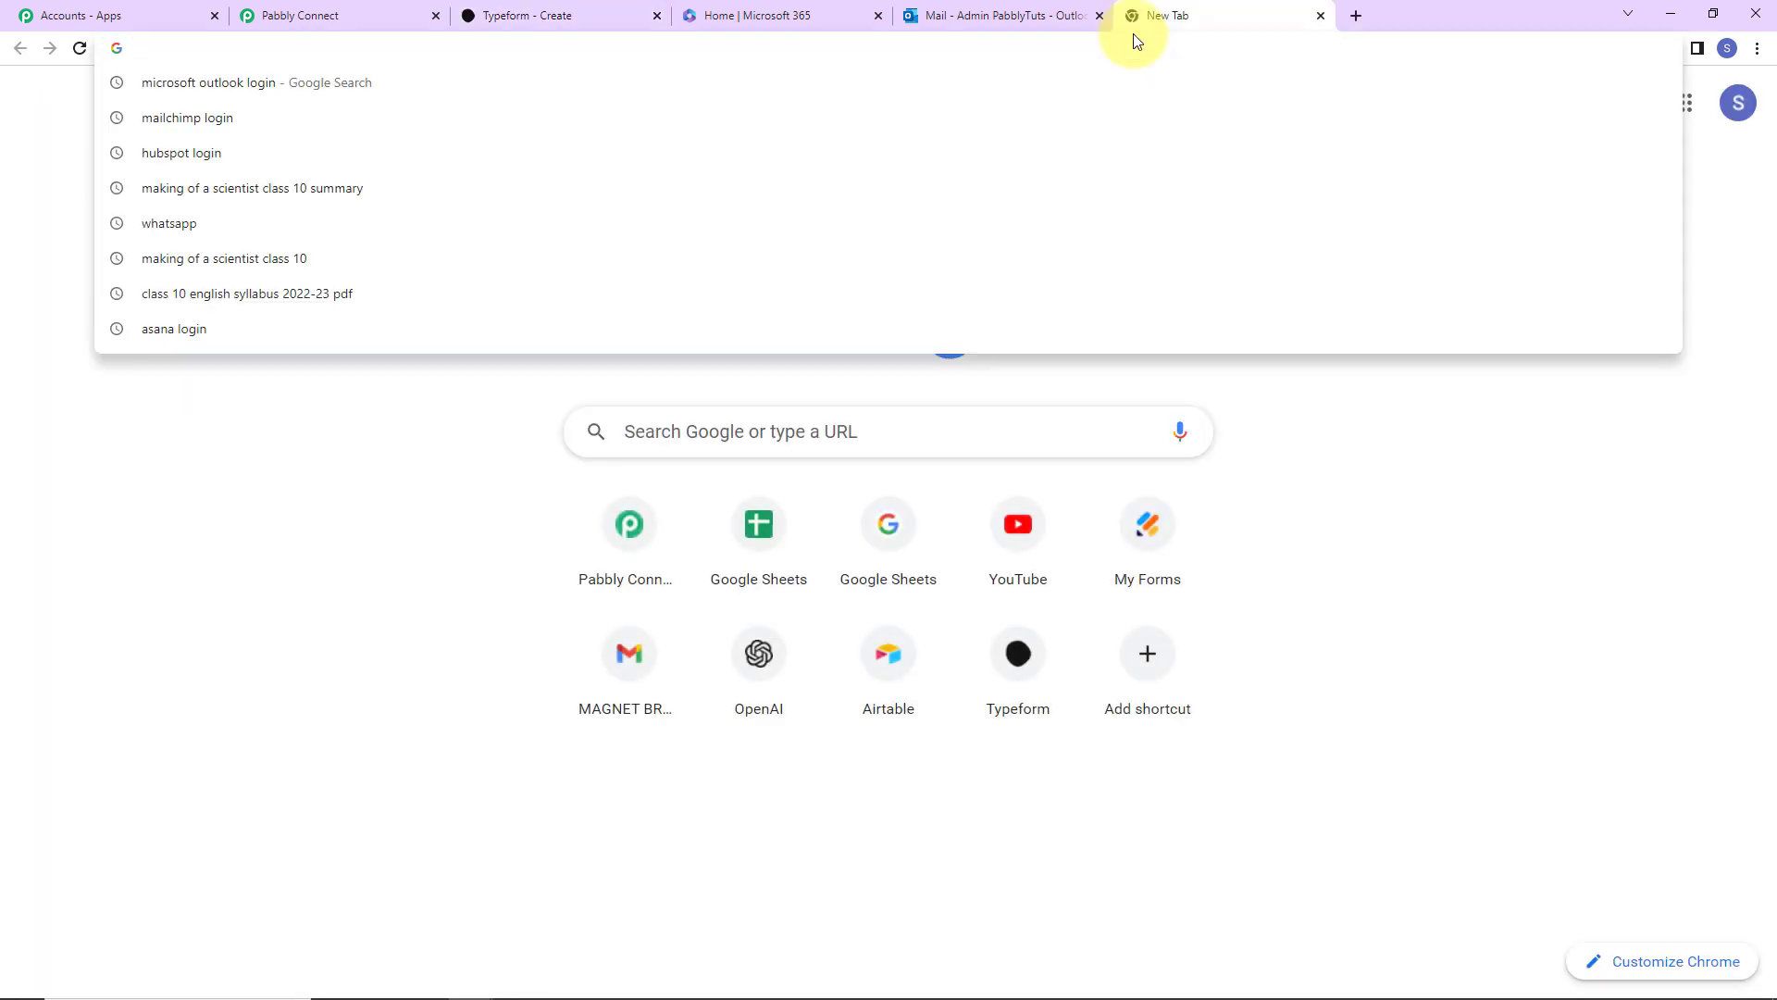
{"action": "key", "text": "ctrl+v"}
{"action": "key", "text": "Return"}
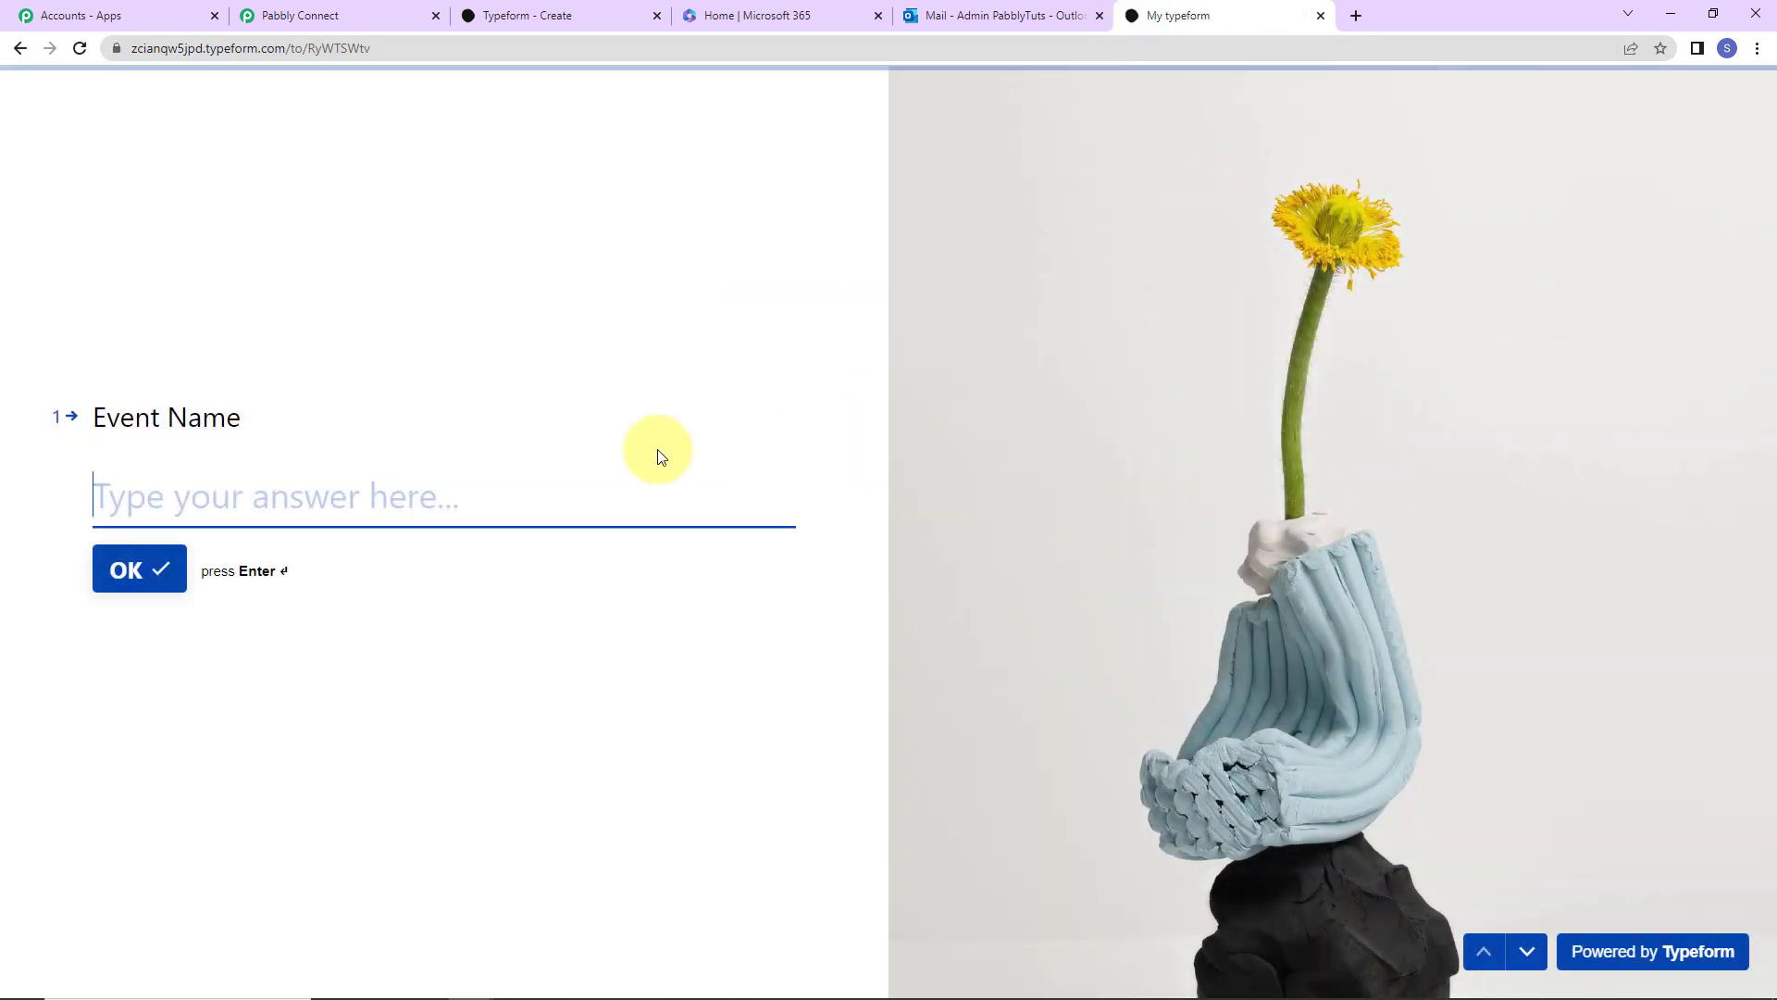
- Answer Event Name with "Testing123" and Event Description with "Team meeting regarding promotions", submitting both answers
{"action": "left_click", "coordinate": [435, 501]}
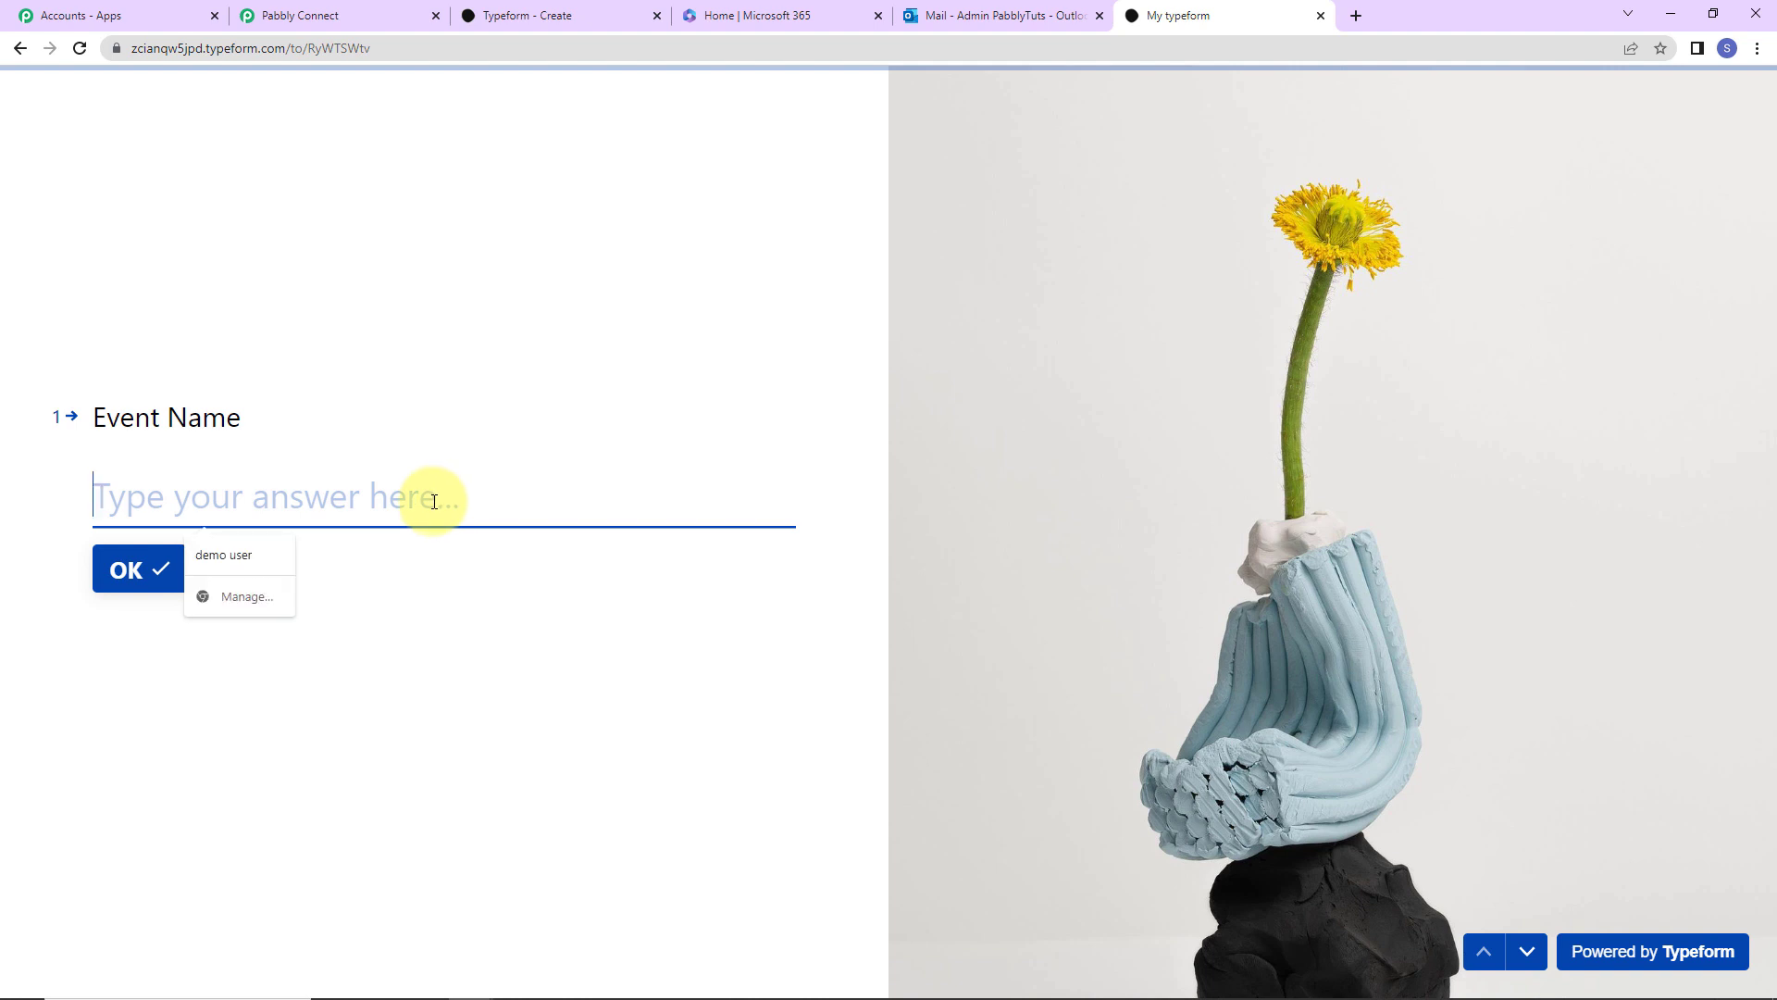
{"action": "type", "text": "Testi"}
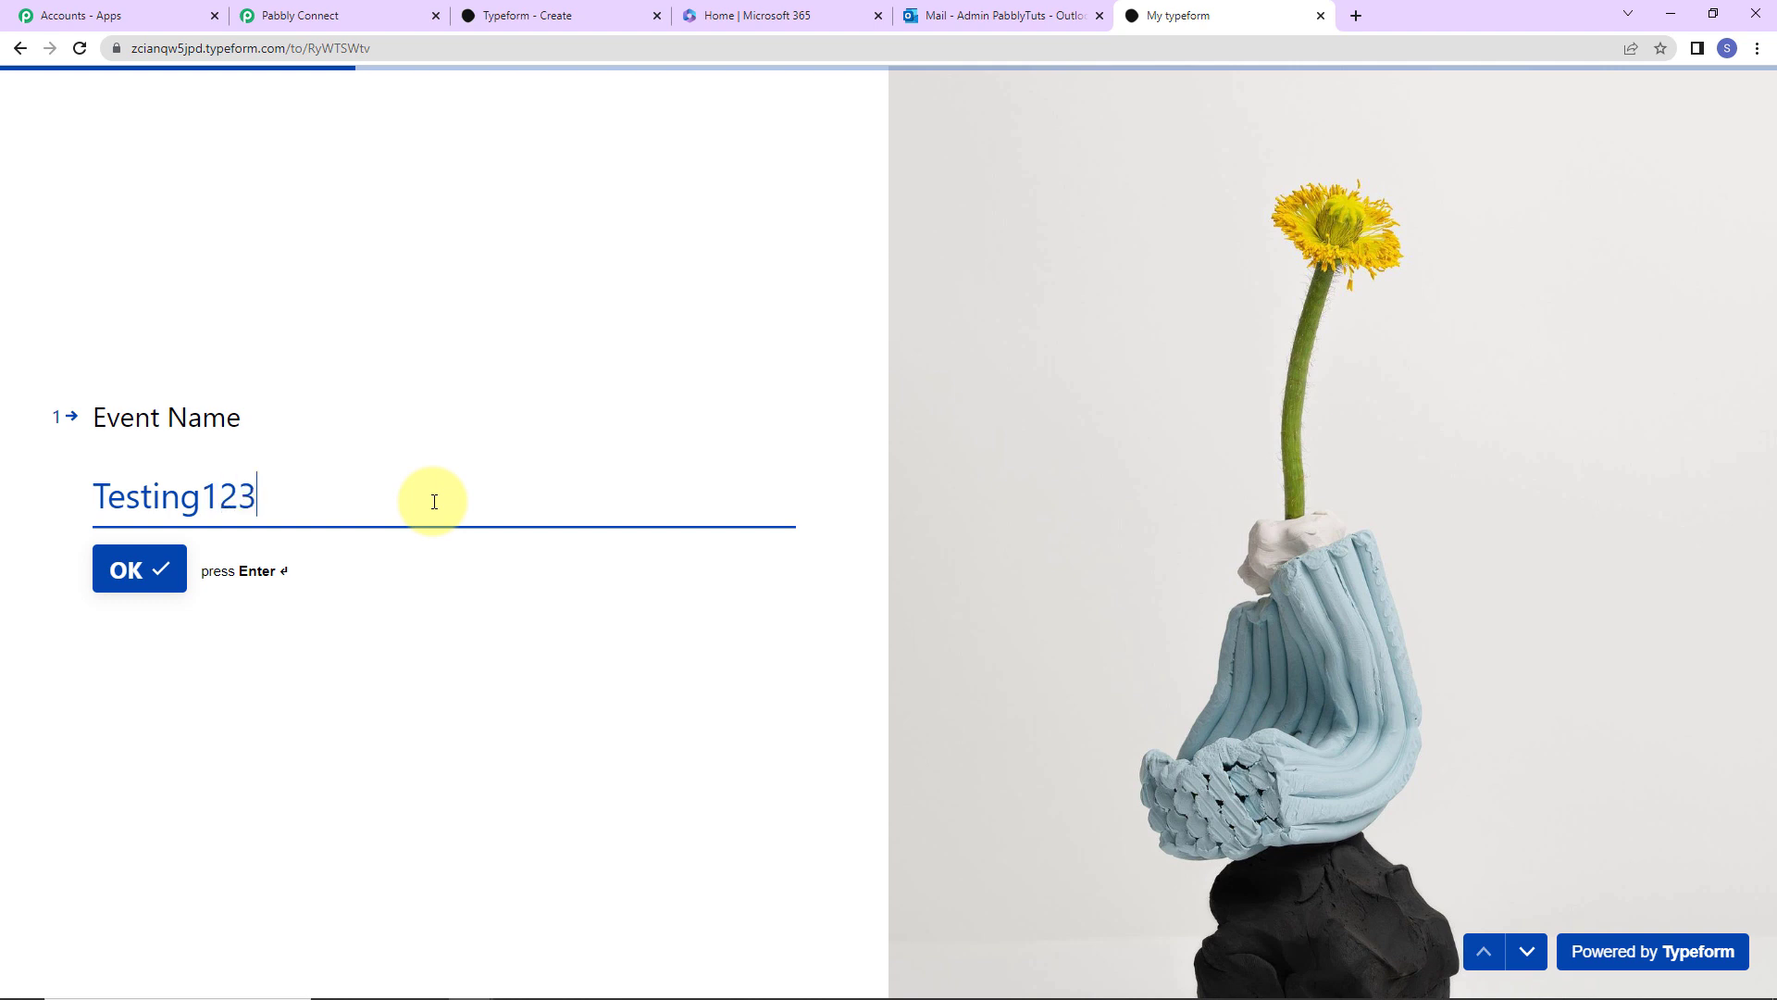
{"action": "type", "text": "ng123"}
{"action": "left_click", "coordinate": [147, 569]}
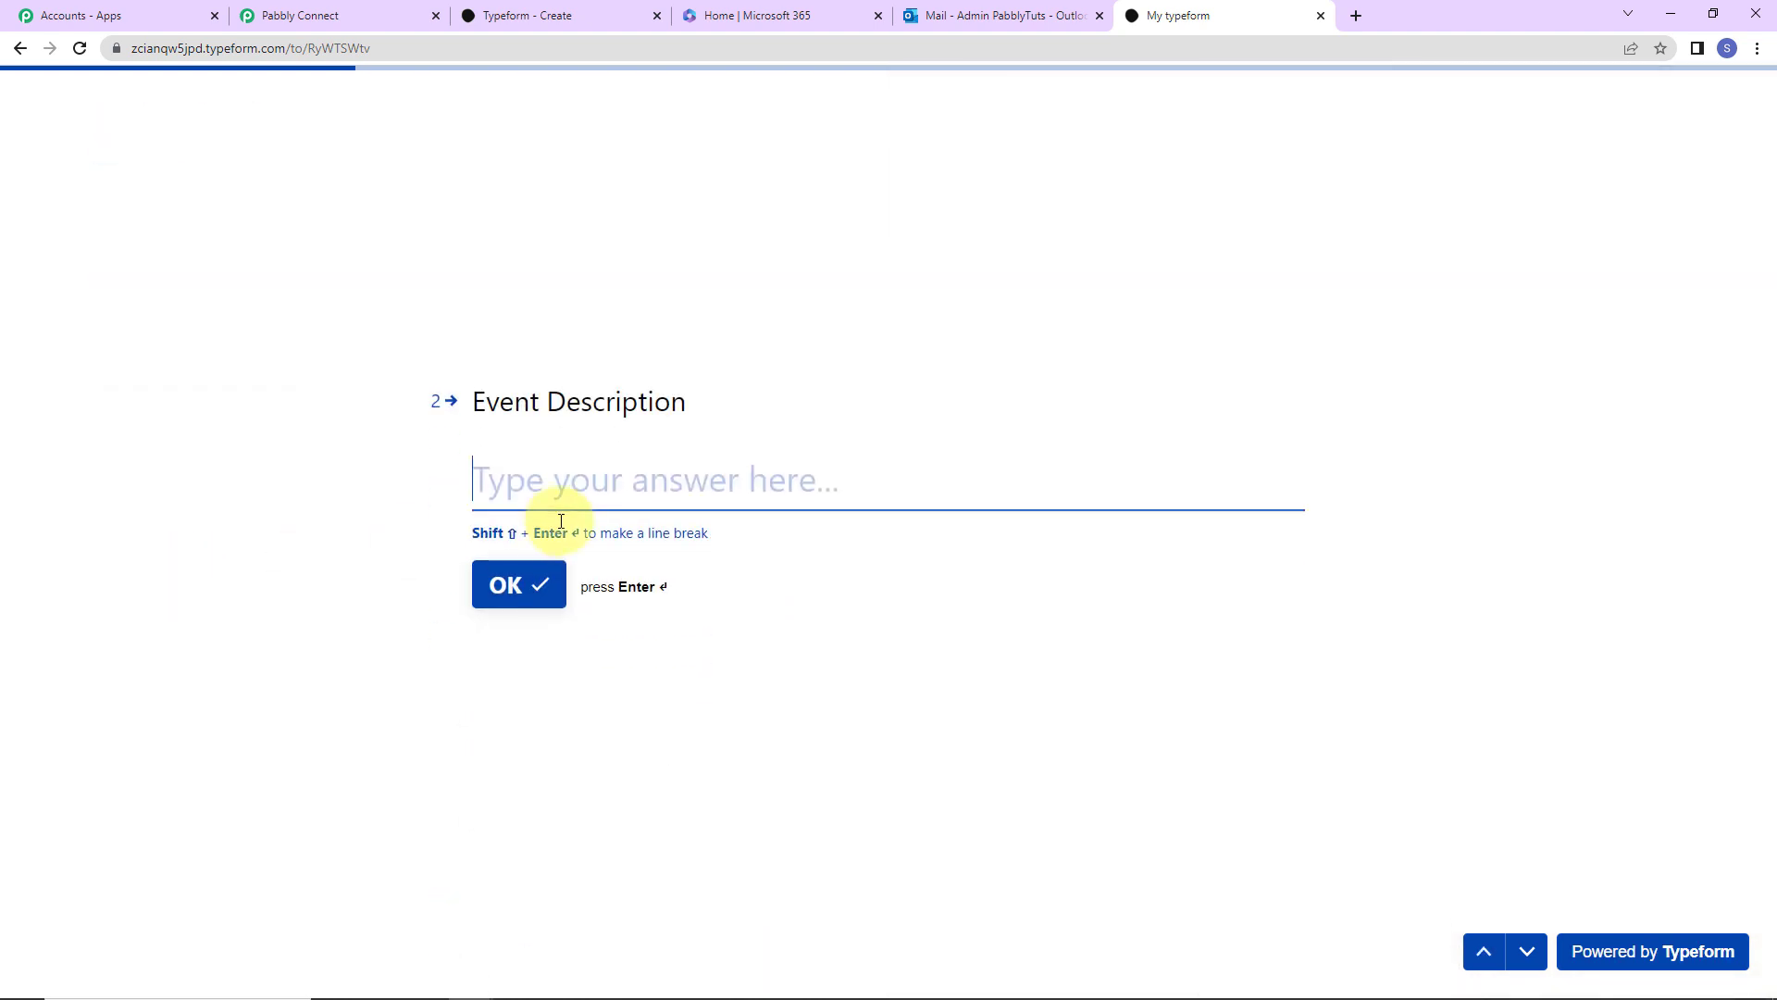
{"action": "type", "text": "Team meeting regarding p"}
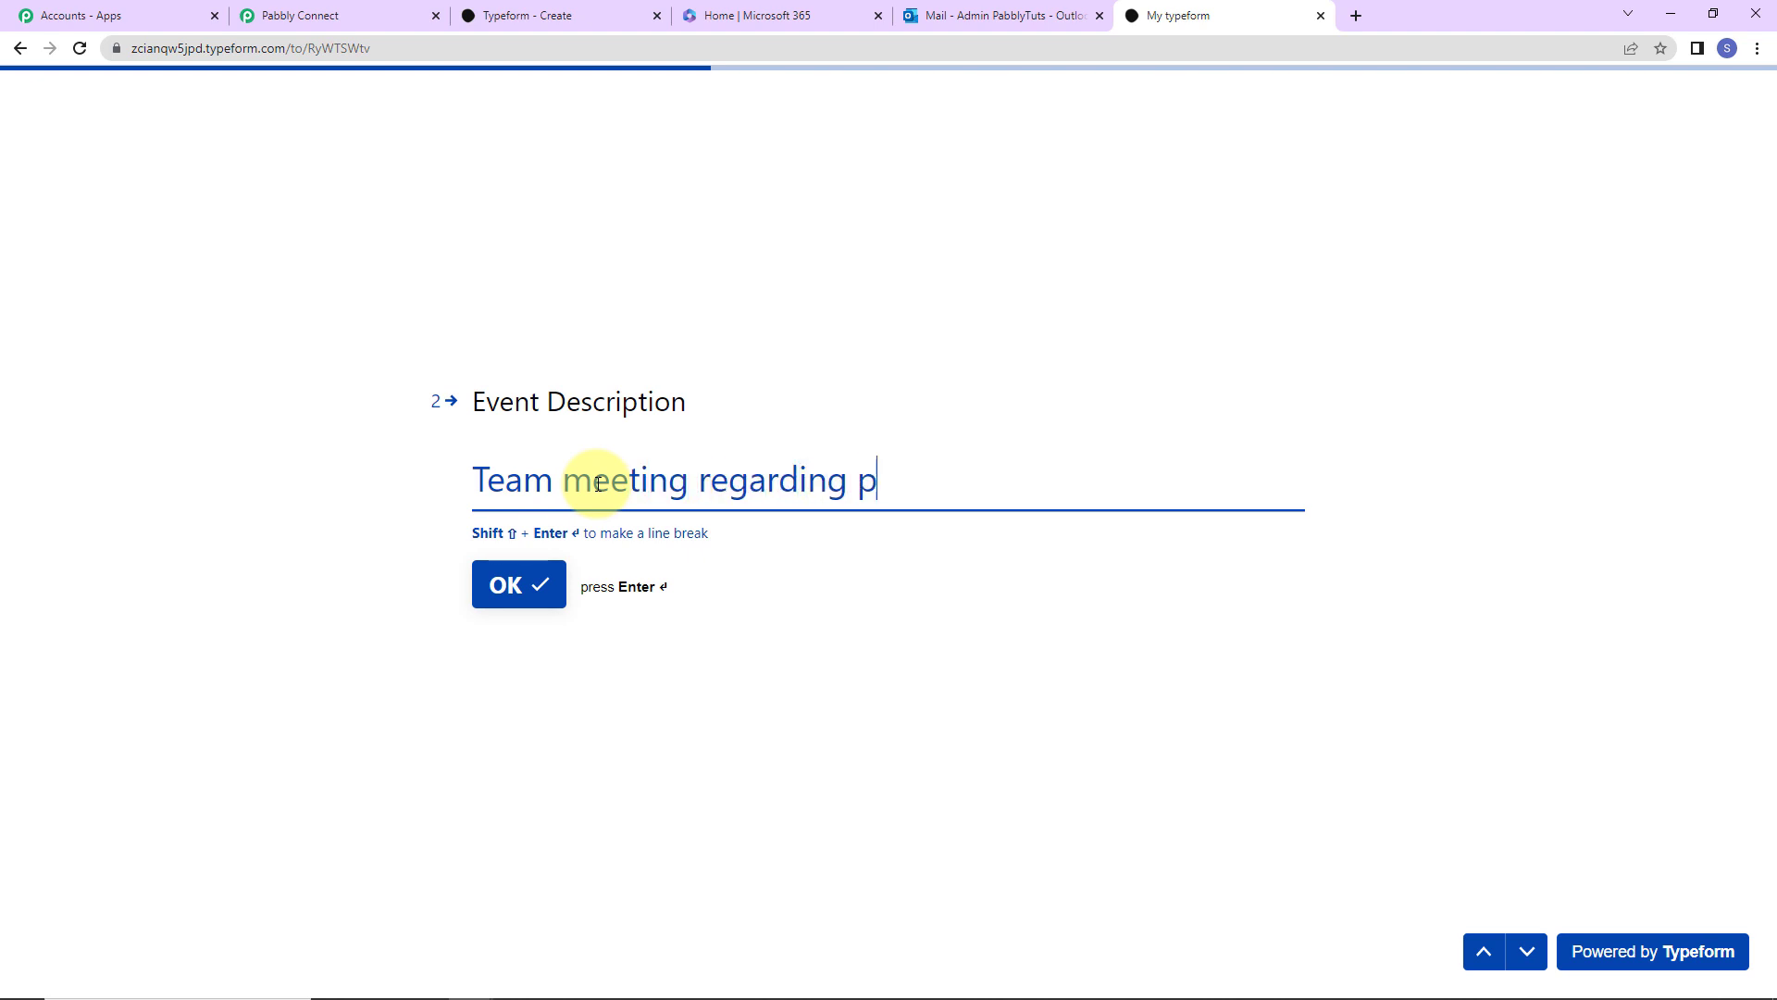
{"action": "type", "text": "romotions"}
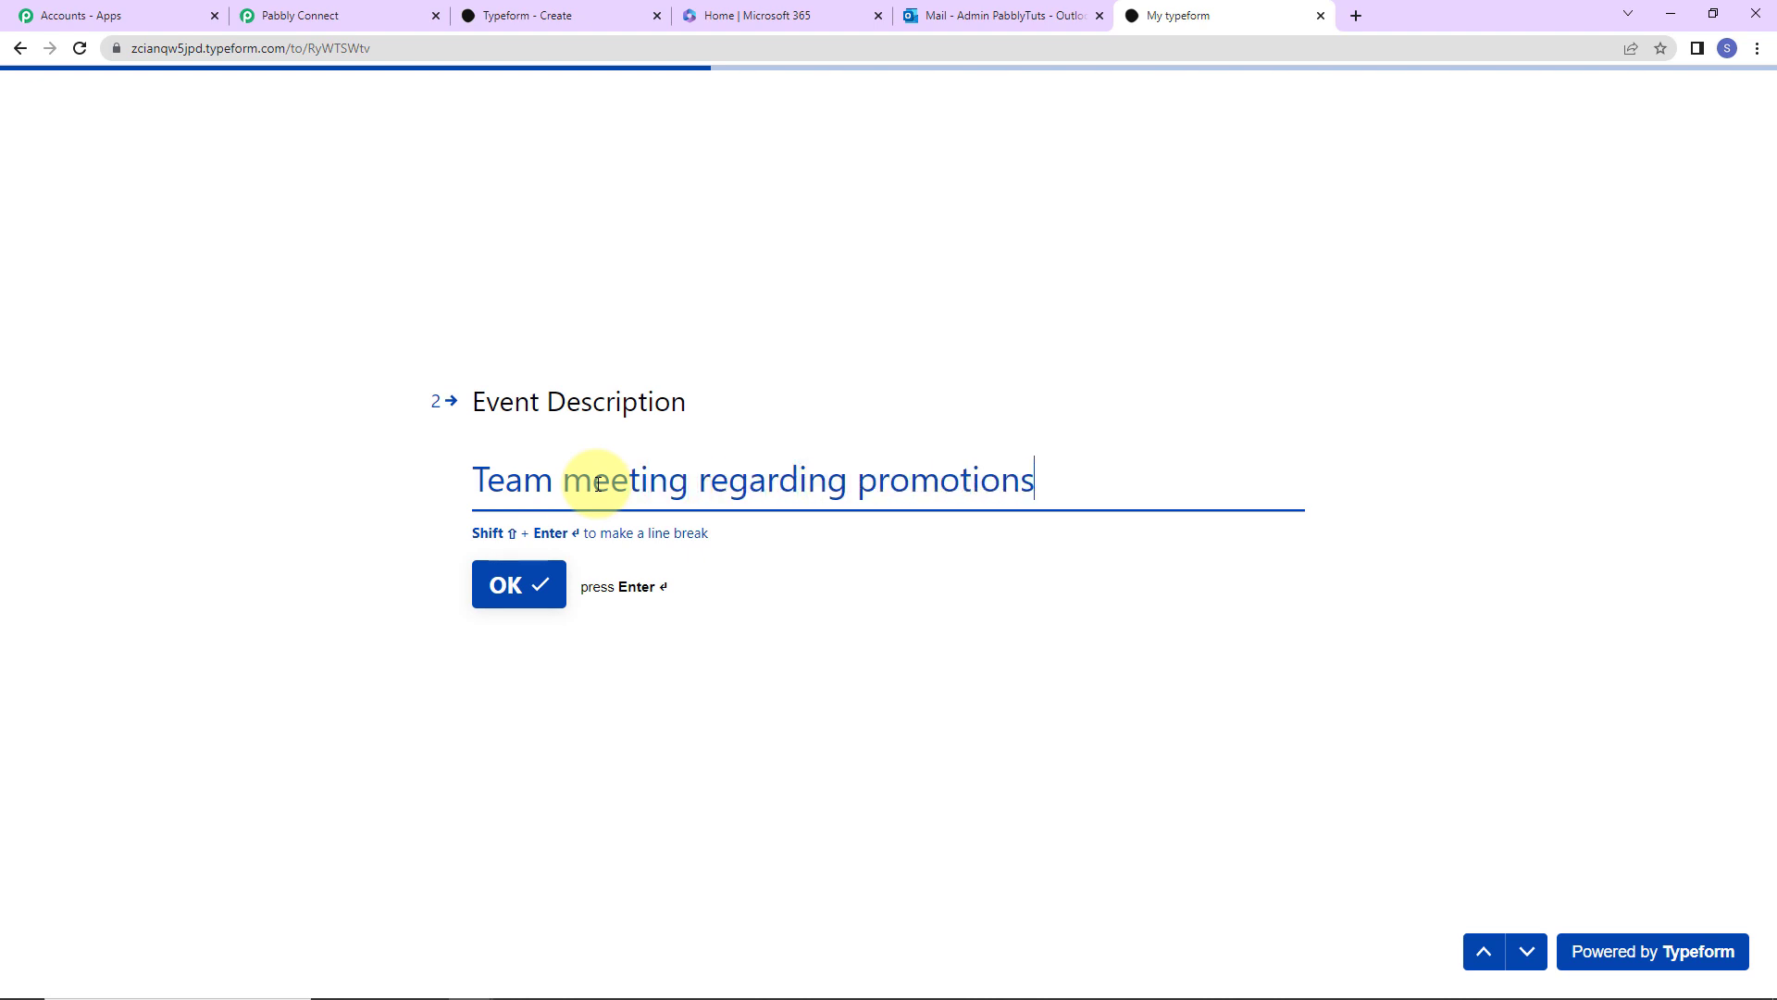
{"action": "key", "text": "Return"}
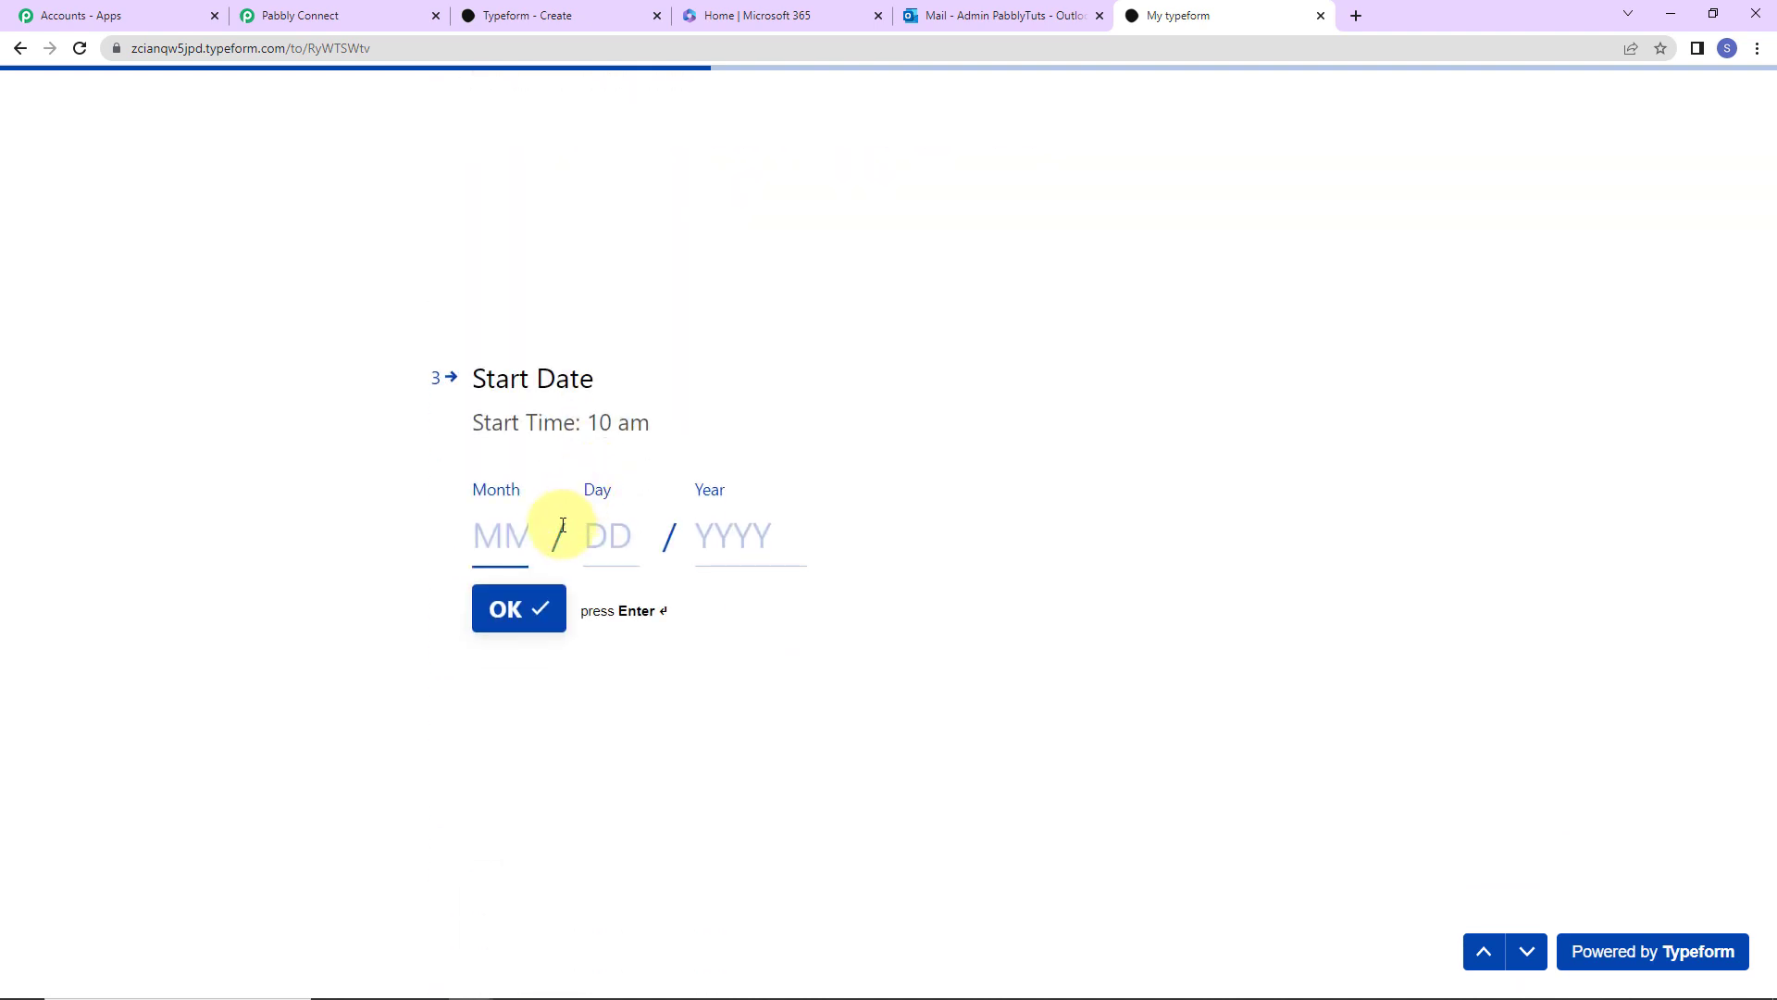
- Answer Start Date with 03/01/2023 and End Date with 03/02/2023, submitting both answers
{"action": "left_click_drag", "start_coordinate": [468, 423], "coordinate": [679, 431]}
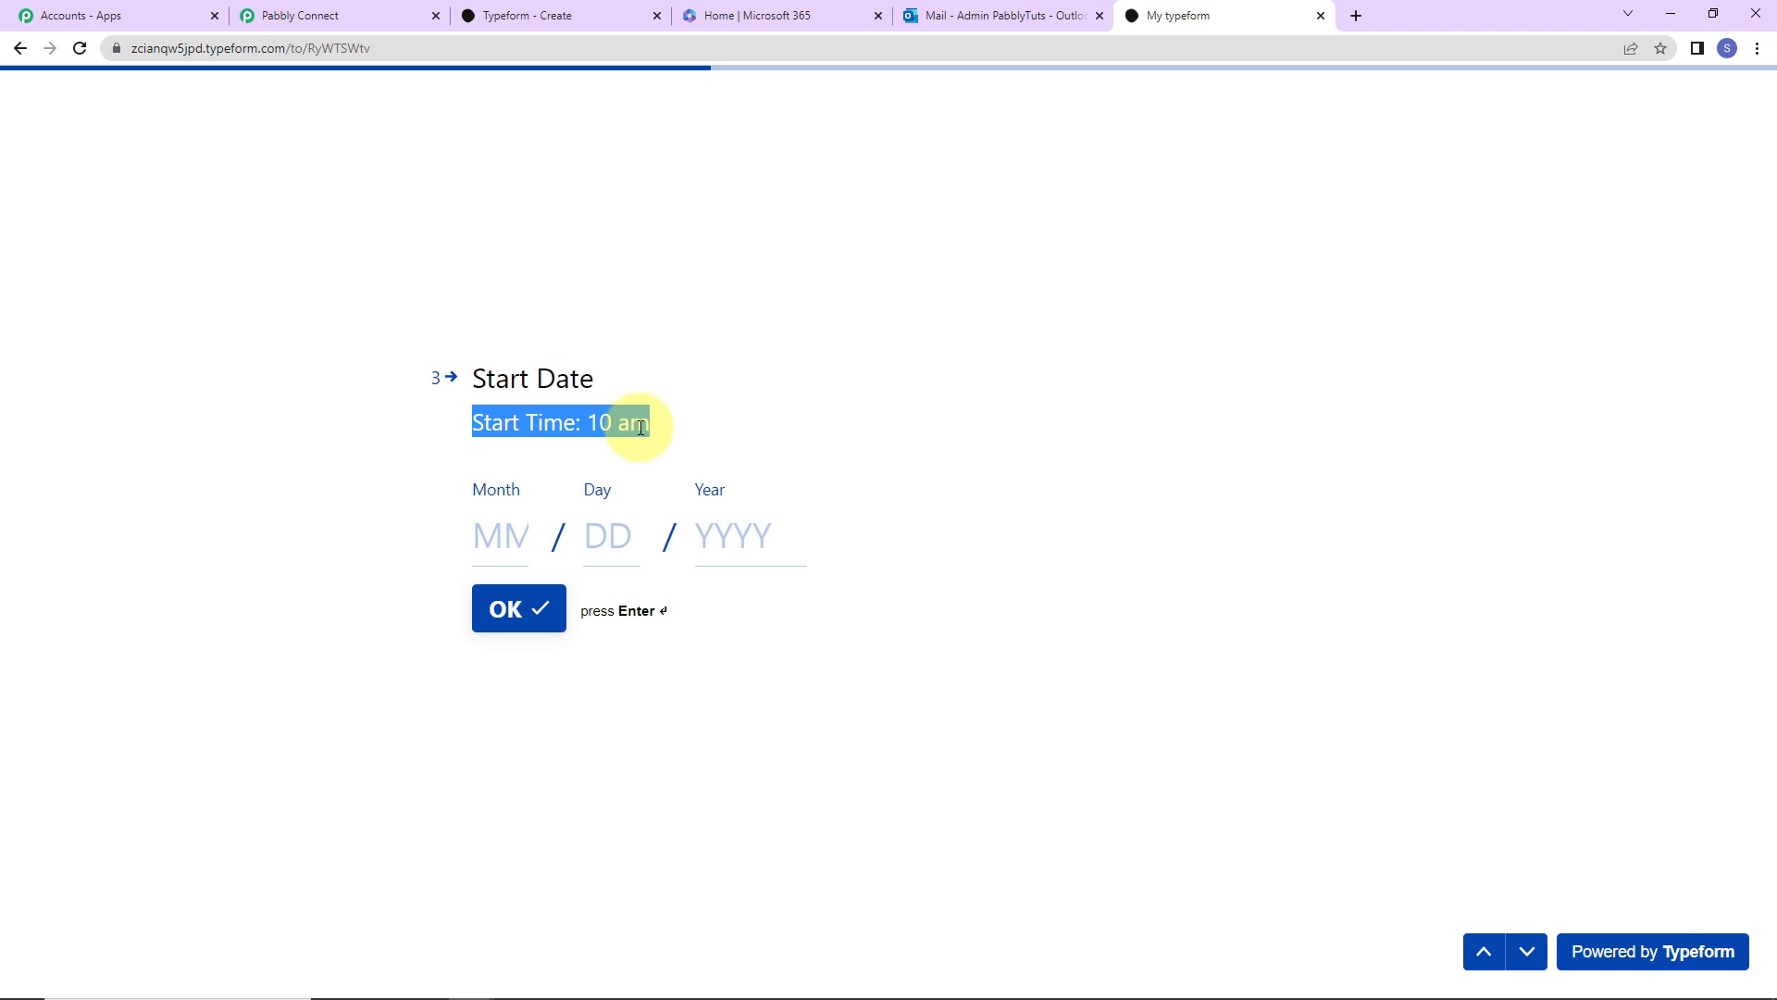
{"action": "left_click", "coordinate": [524, 524]}
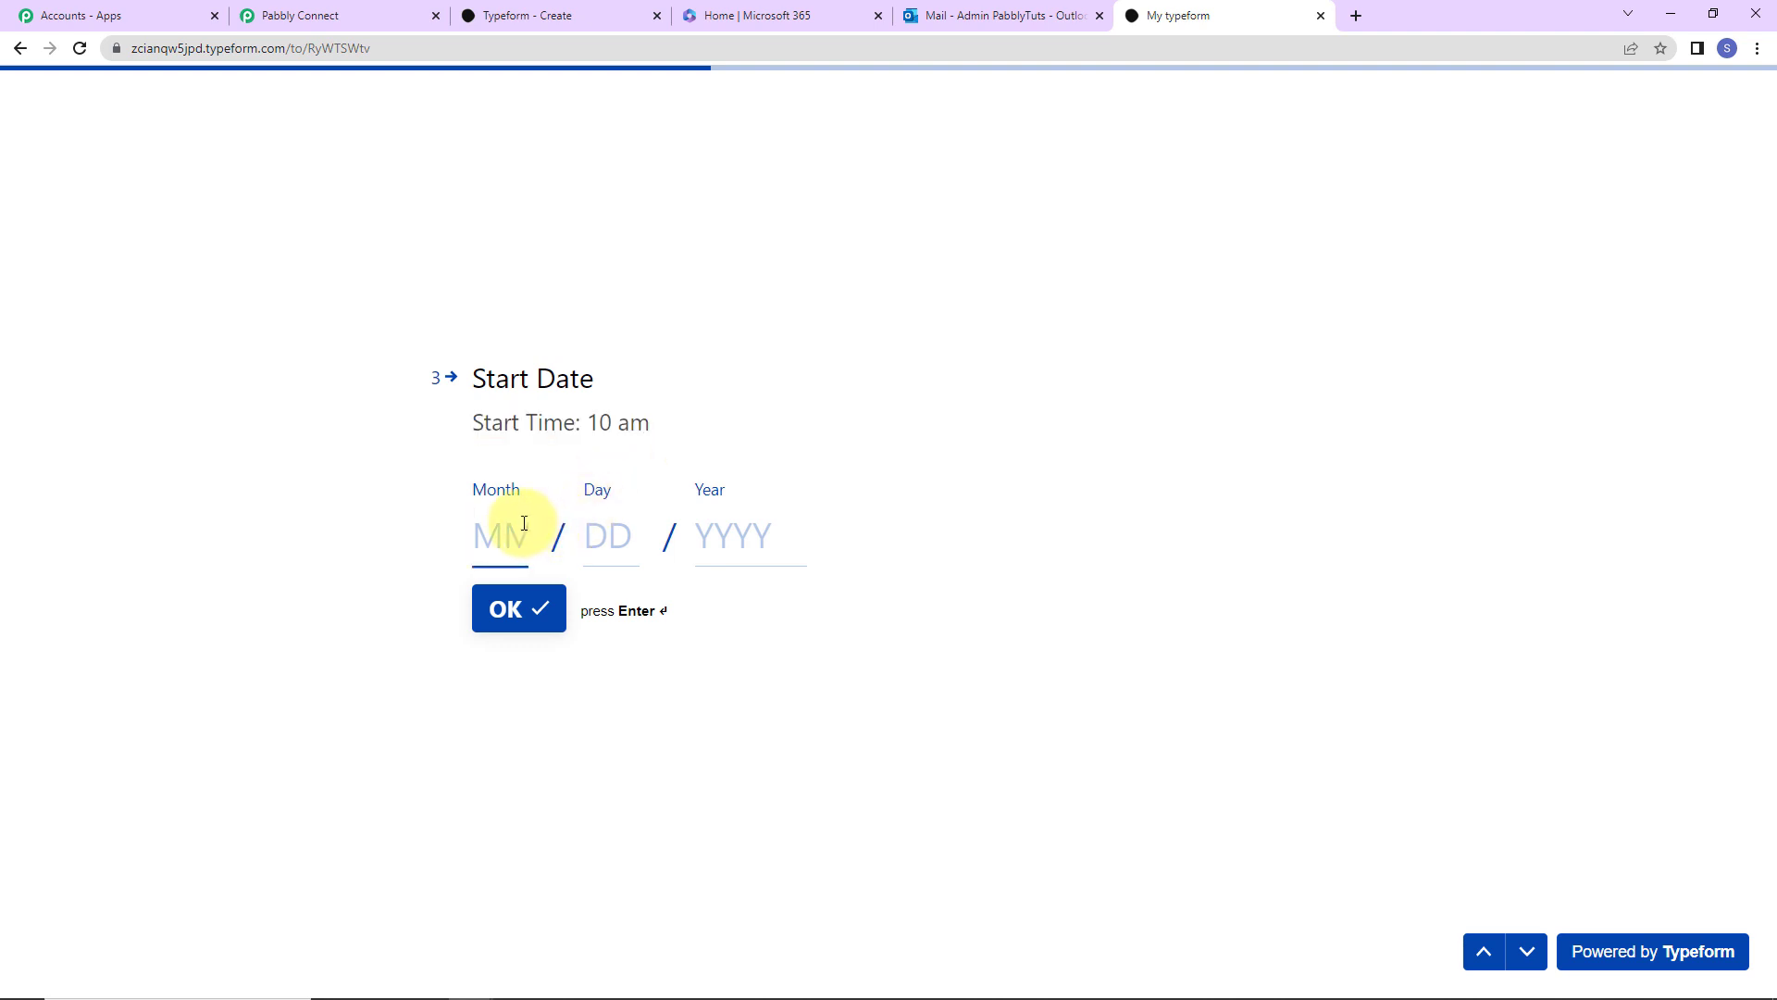
{"action": "type", "text": "03"}
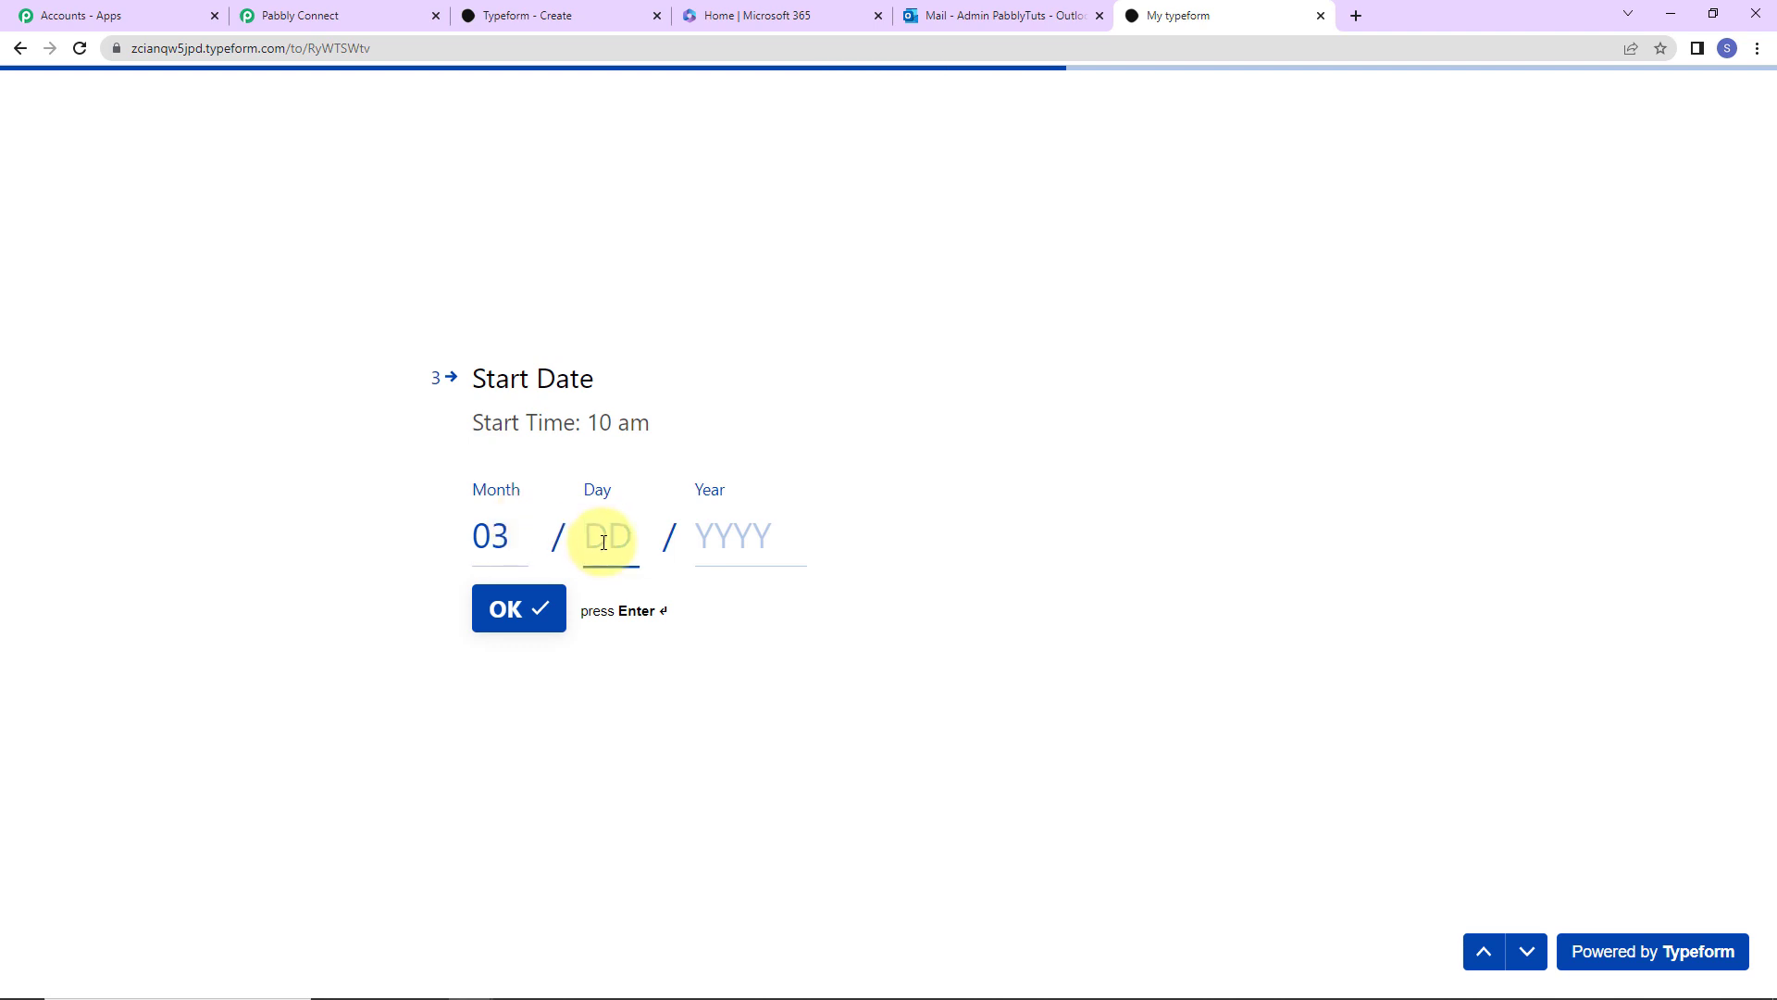
{"action": "left_click", "coordinate": [705, 525]}
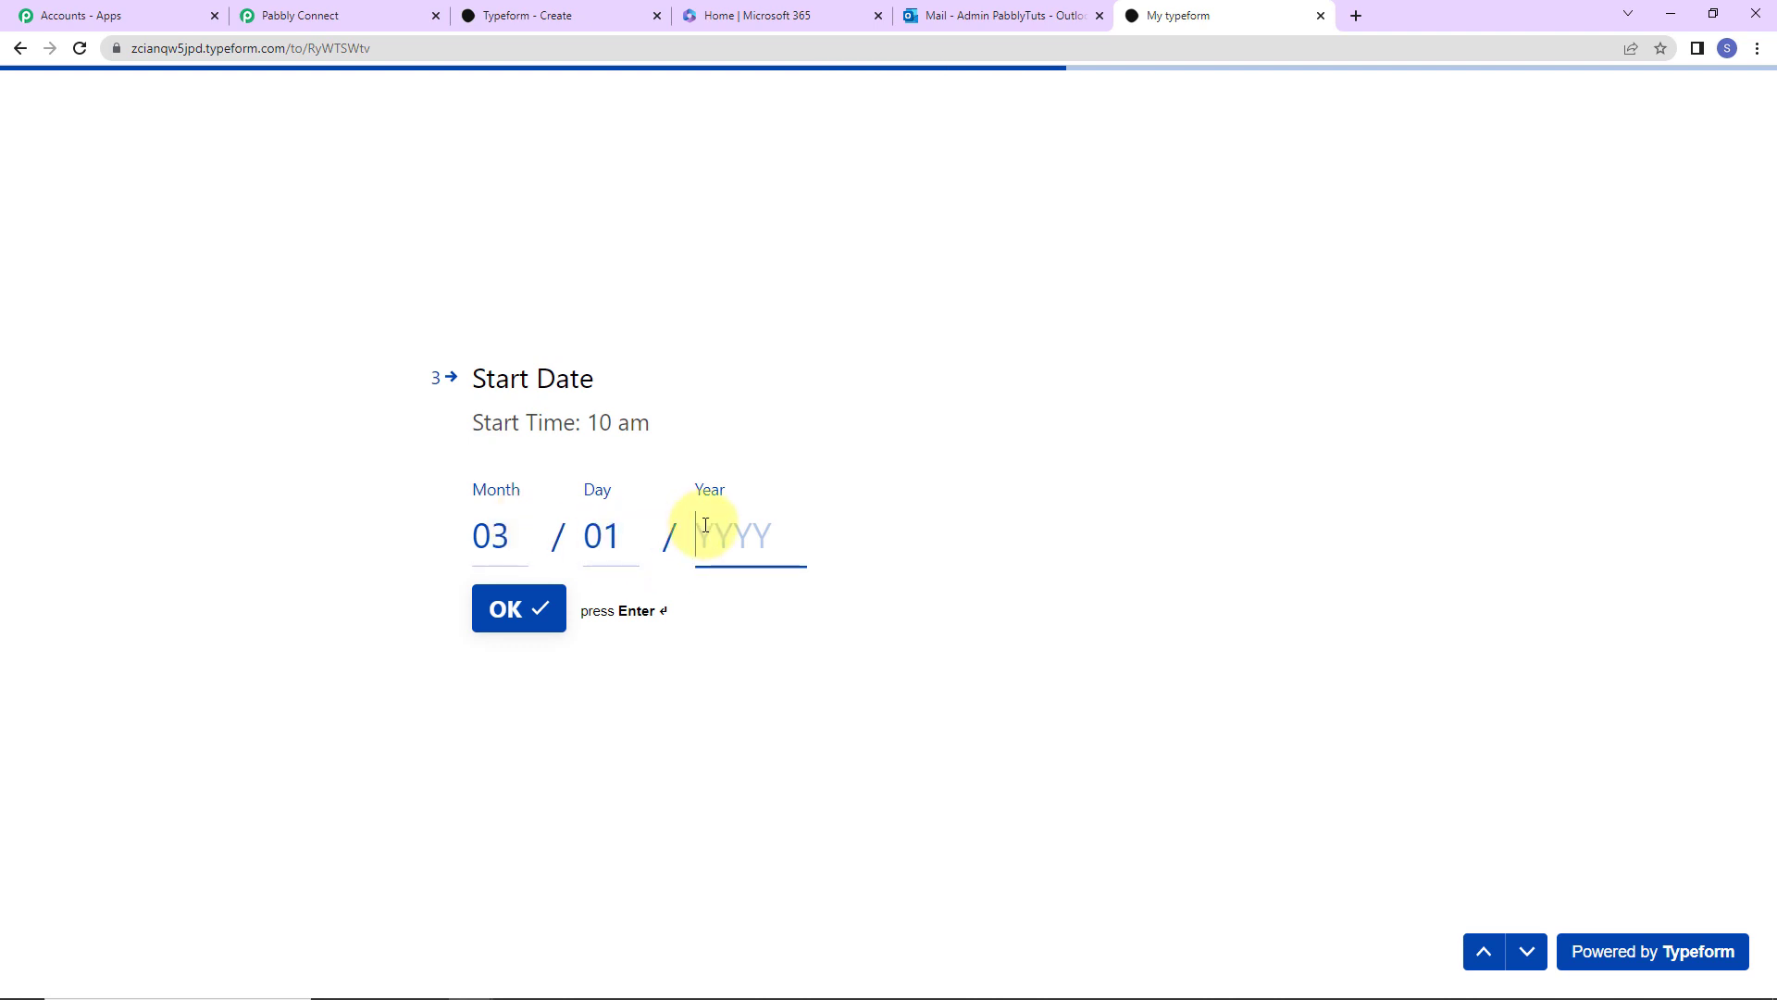
{"action": "type", "text": "202"}
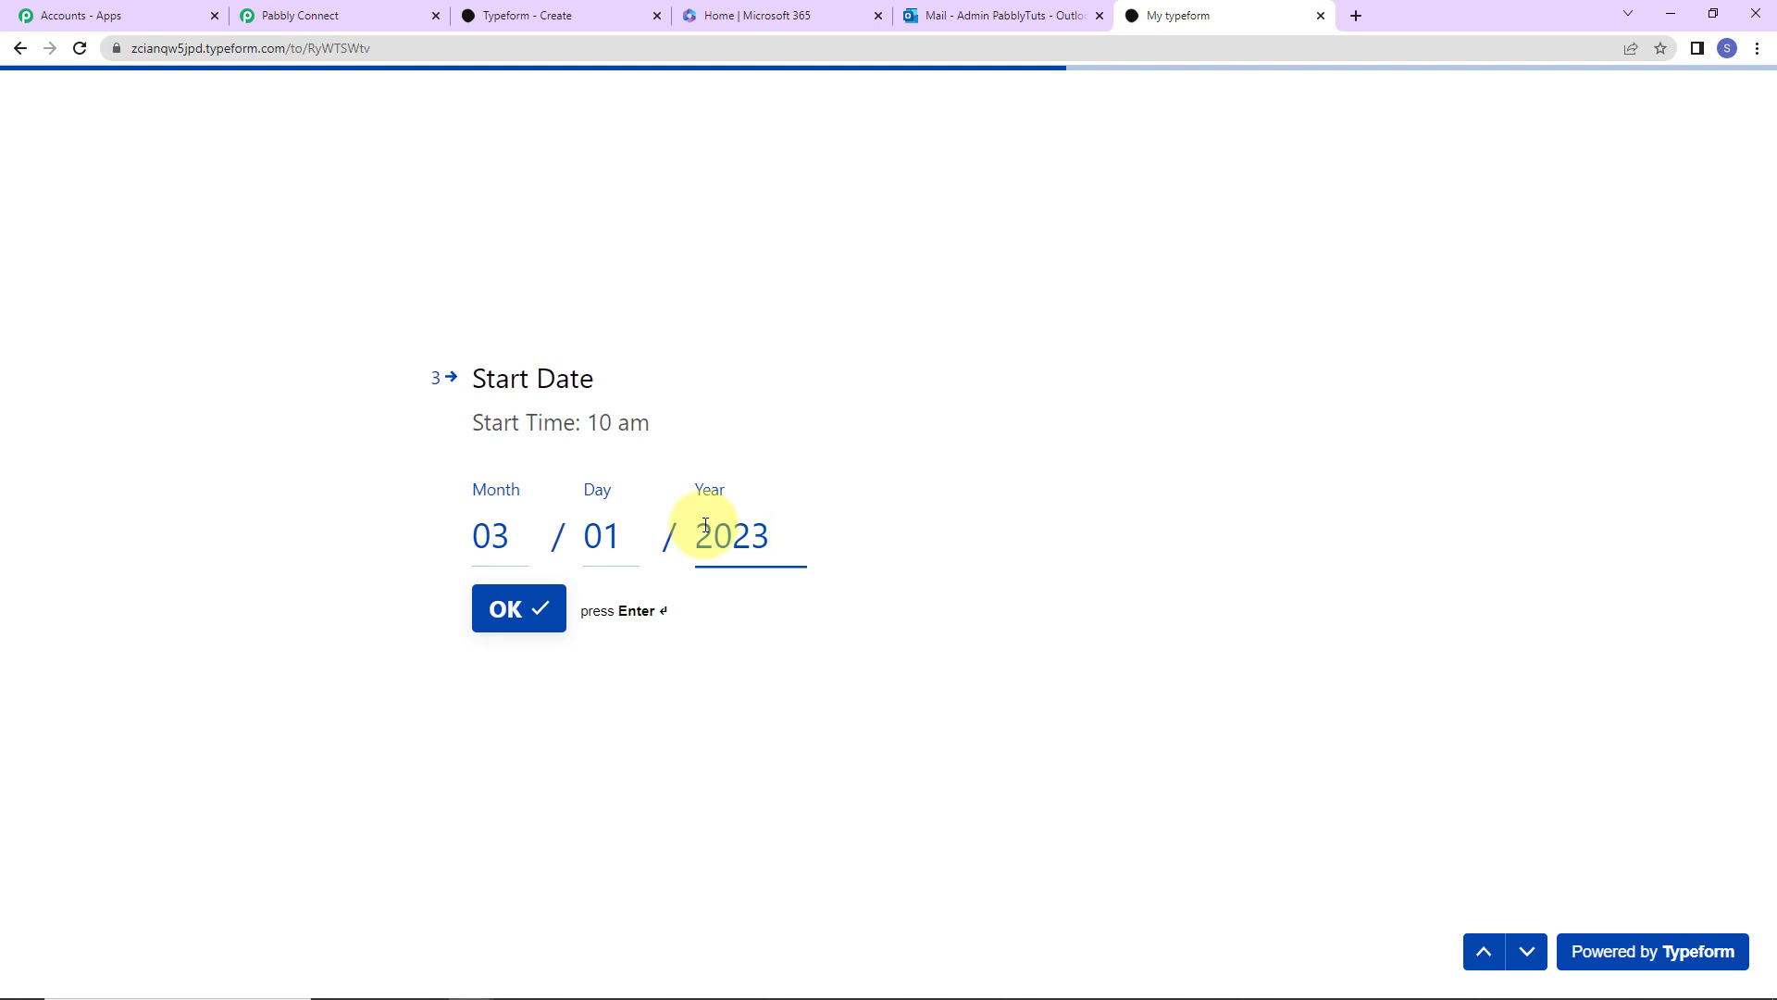
{"action": "type", "text": "3"}
{"action": "key", "text": "Return"}
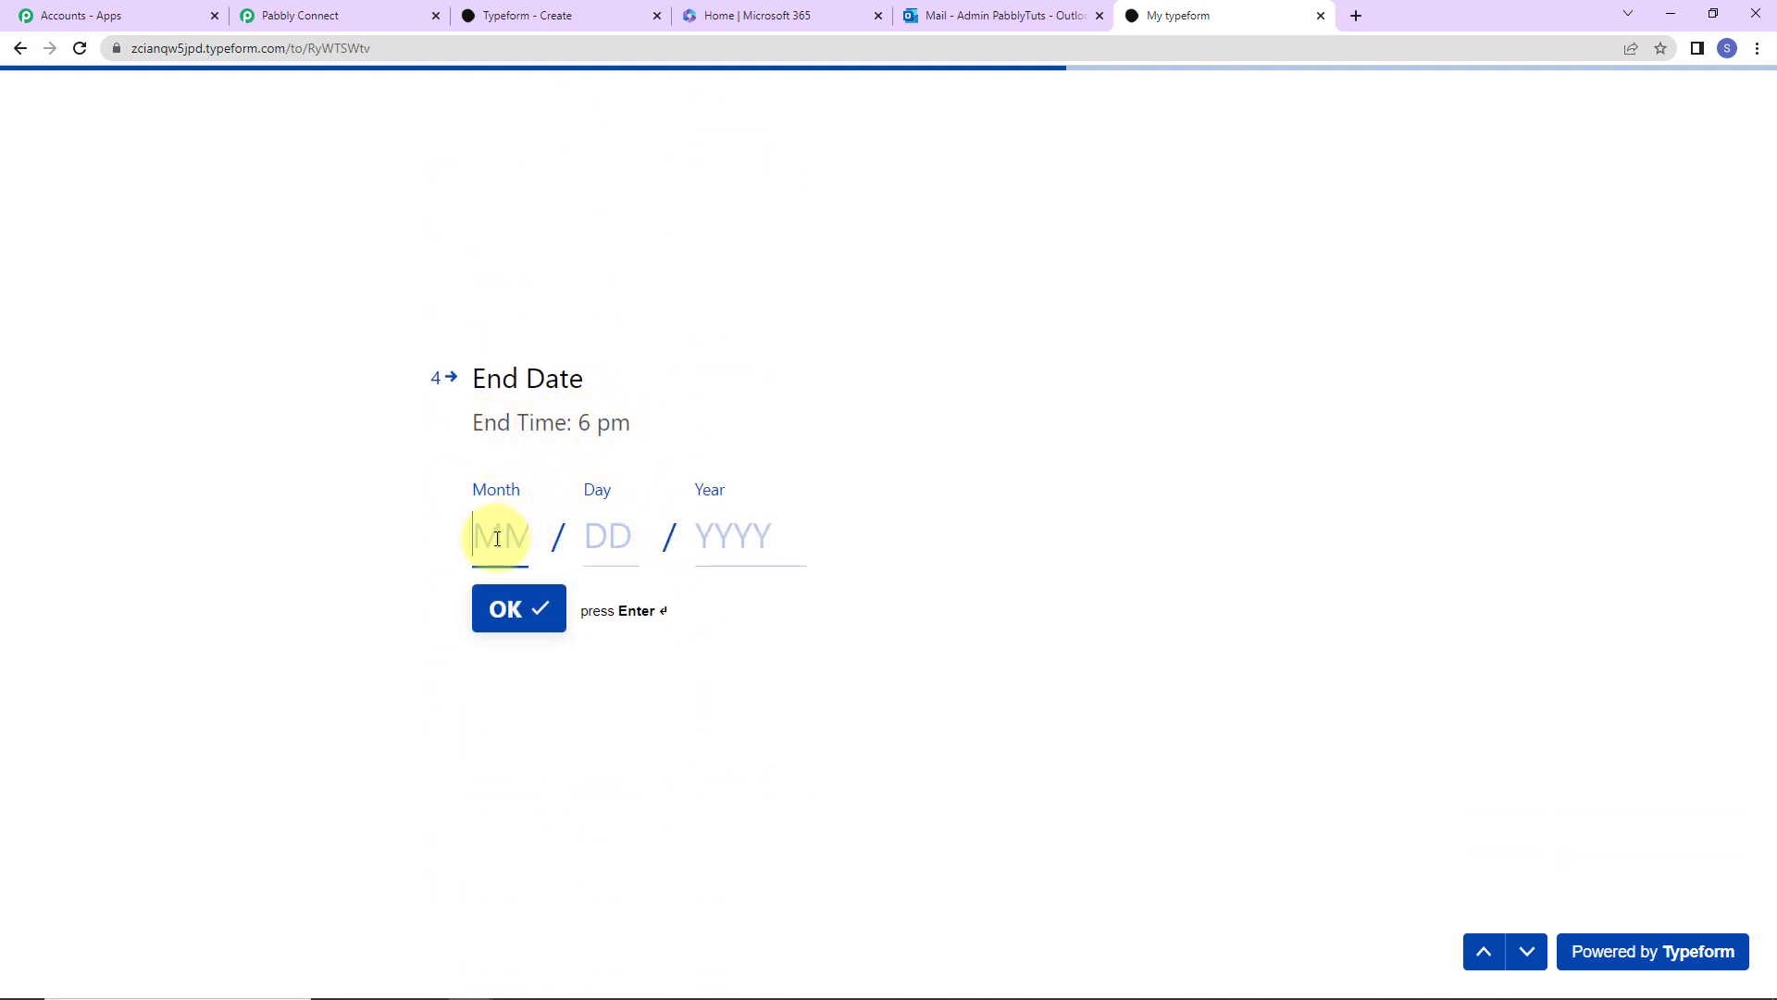
{"action": "type", "text": "03"}
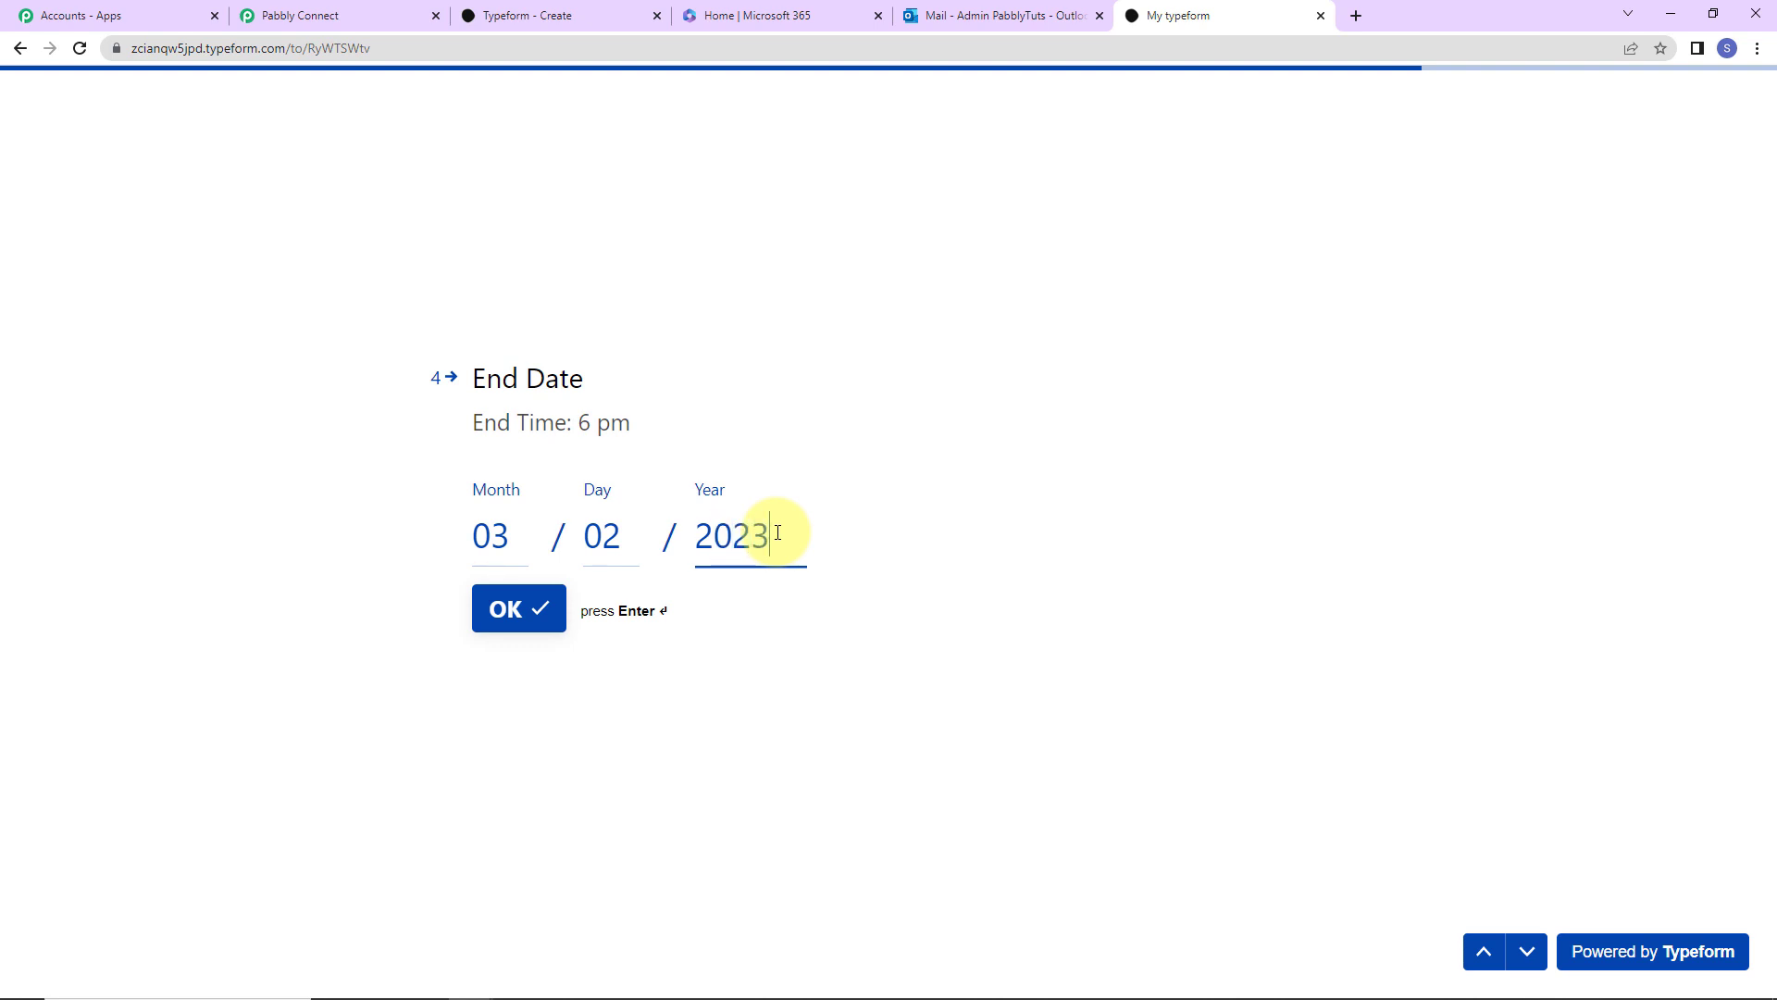
{"action": "key", "text": "Return"}
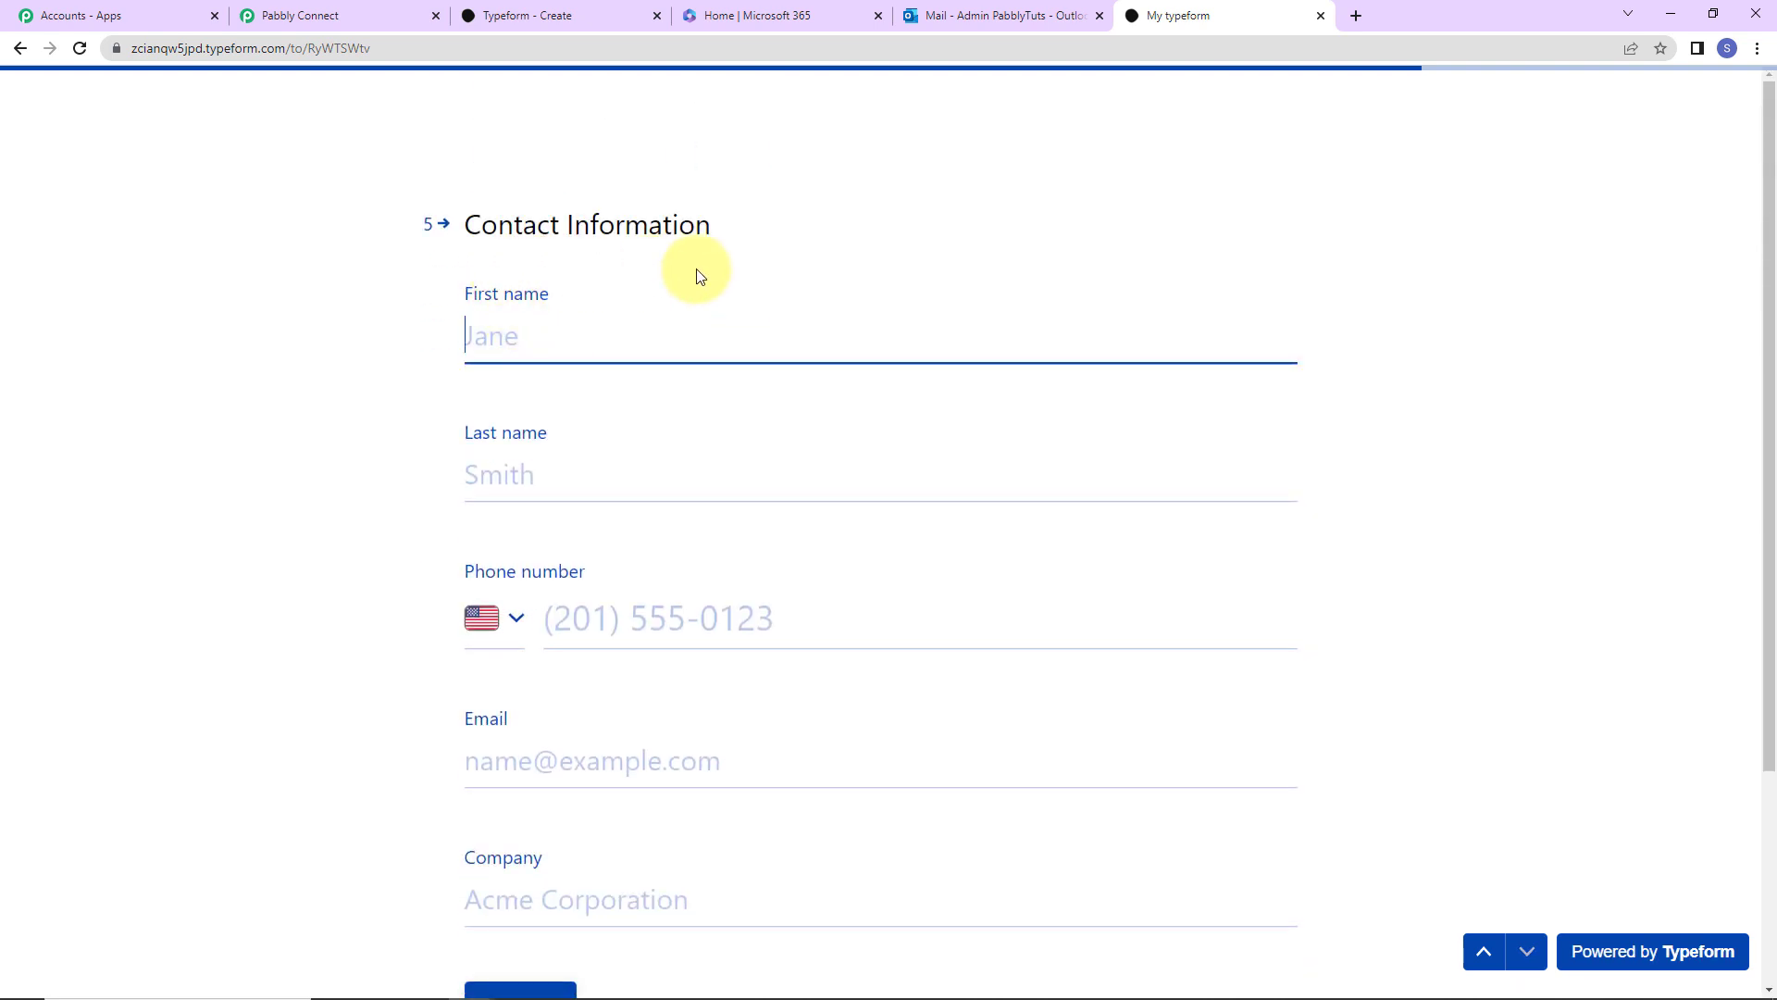
- Set the phone number's country to India and fill in the contact's first and last name
{"action": "left_click", "coordinate": [515, 617]}
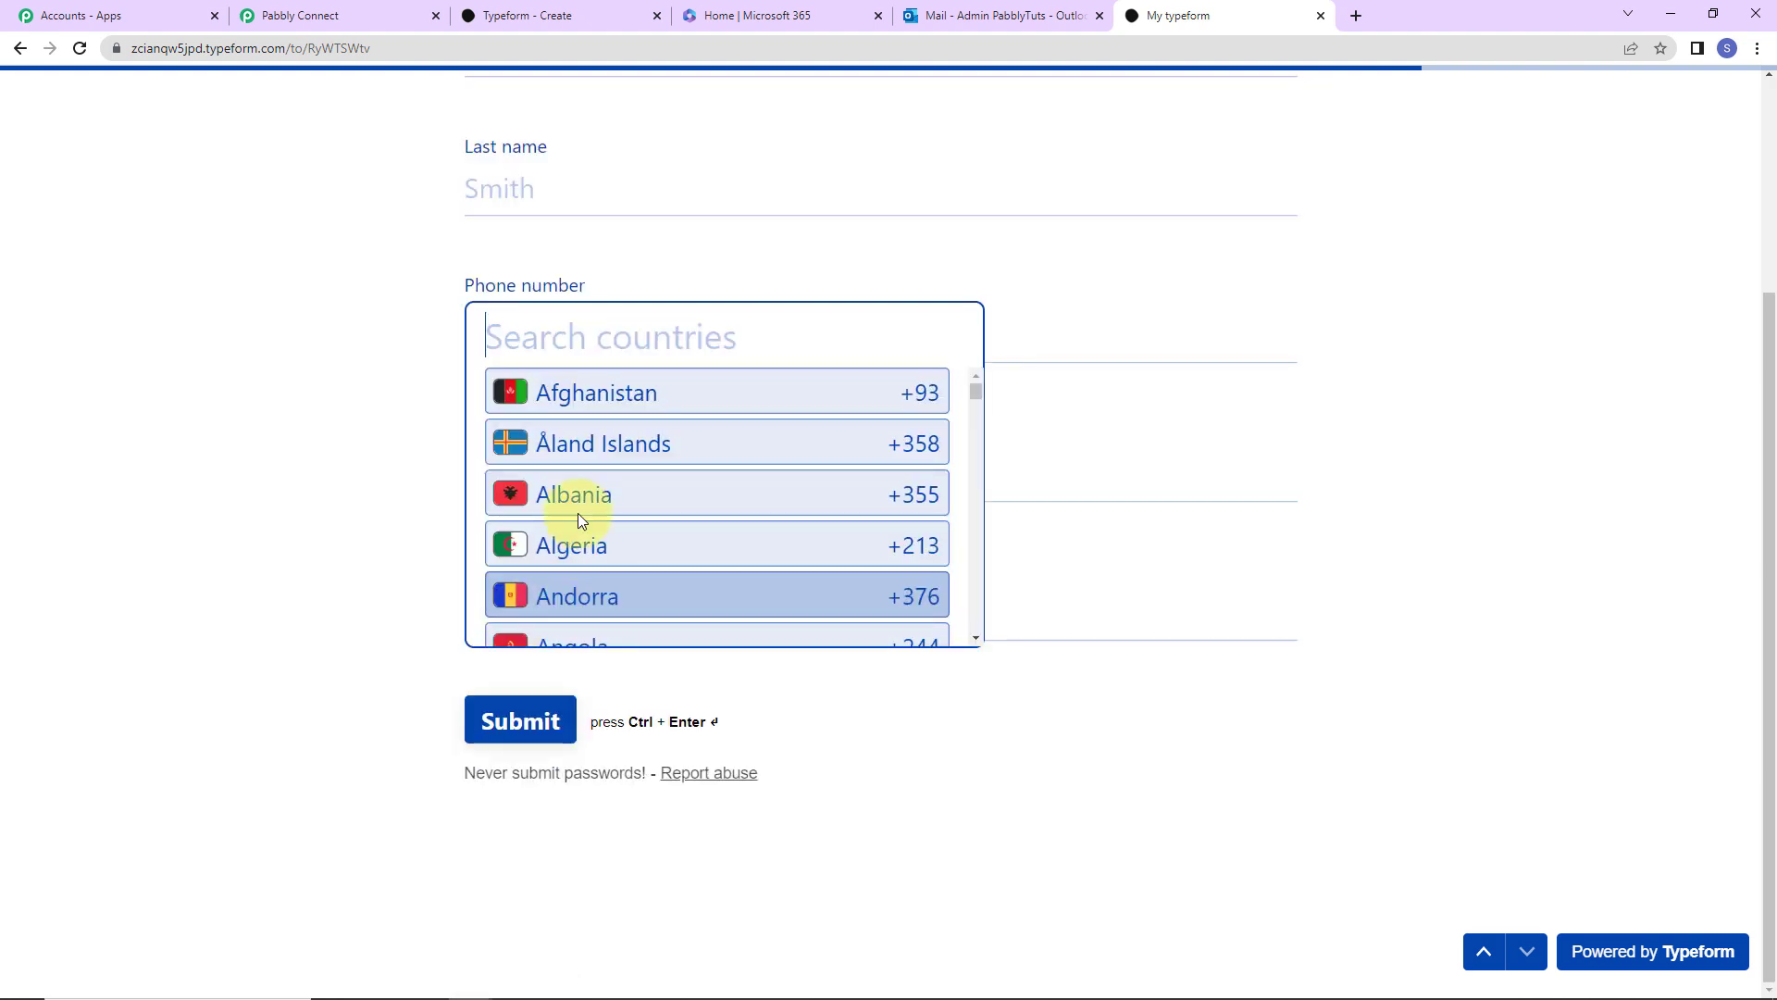
{"action": "type", "text": "ind"}
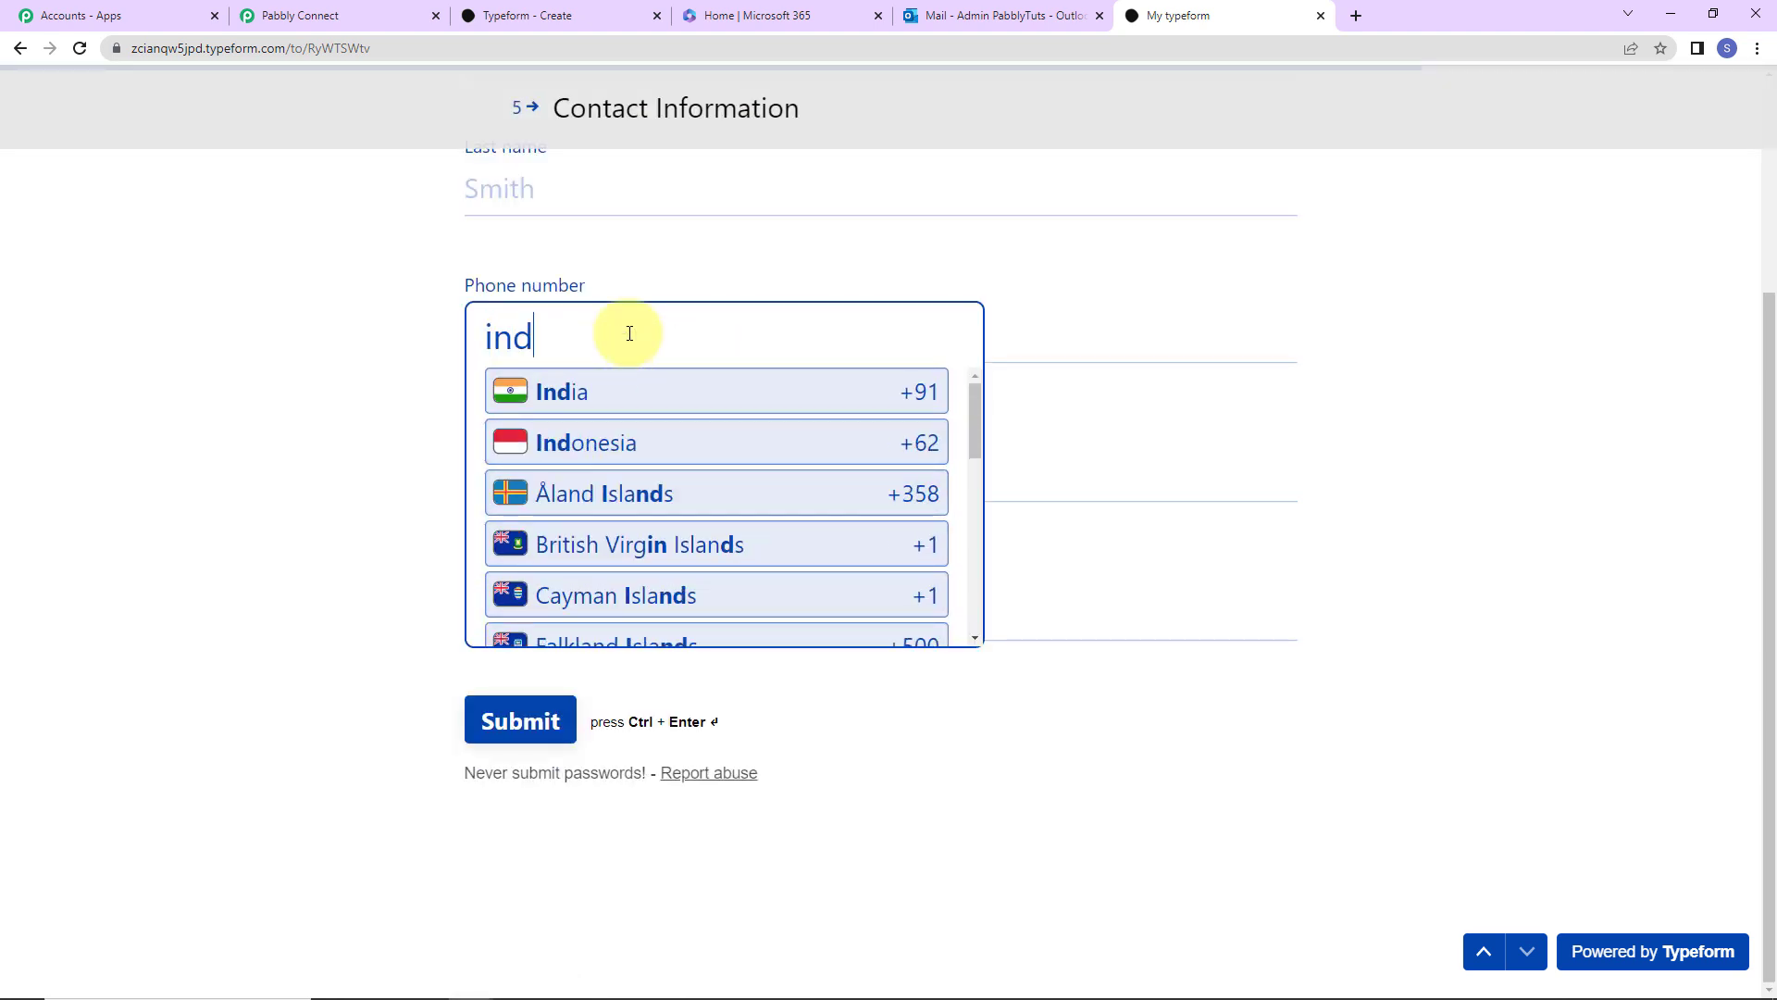
{"action": "left_click", "coordinate": [585, 392]}
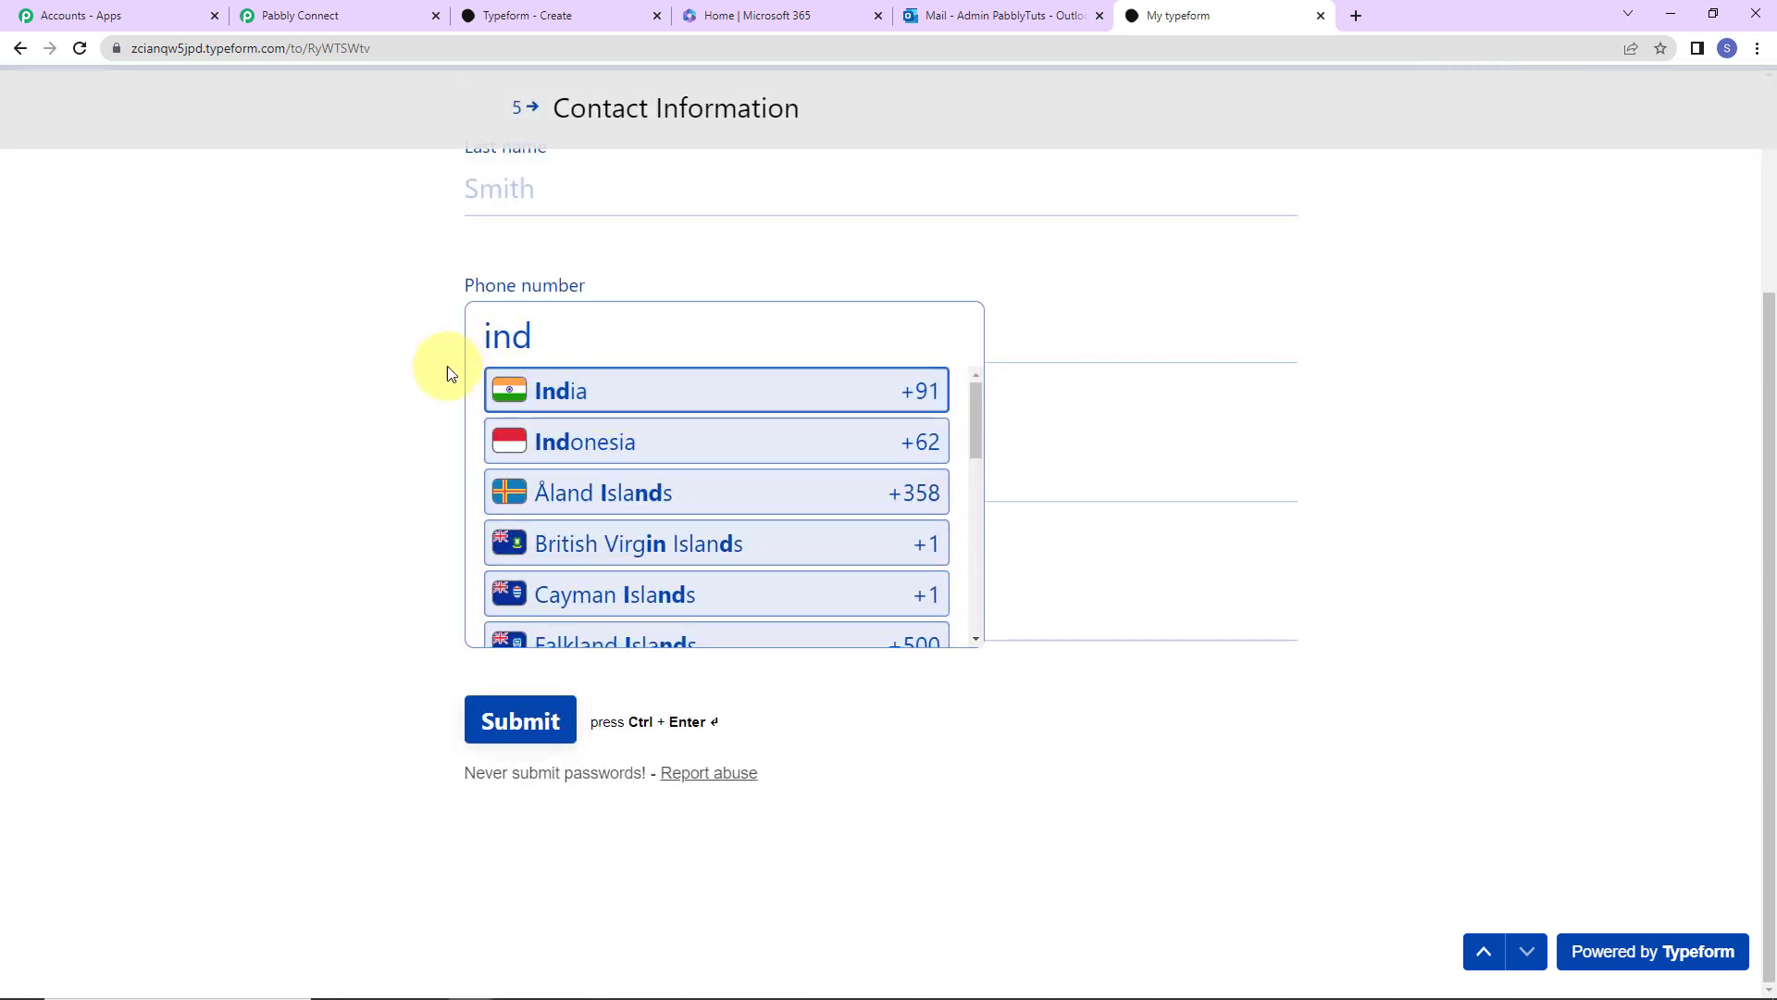
{"action": "scroll", "coordinate": [432, 342], "scroll_direction": "up", "scroll_amount": 3}
{"action": "left_click", "coordinate": [563, 252]}
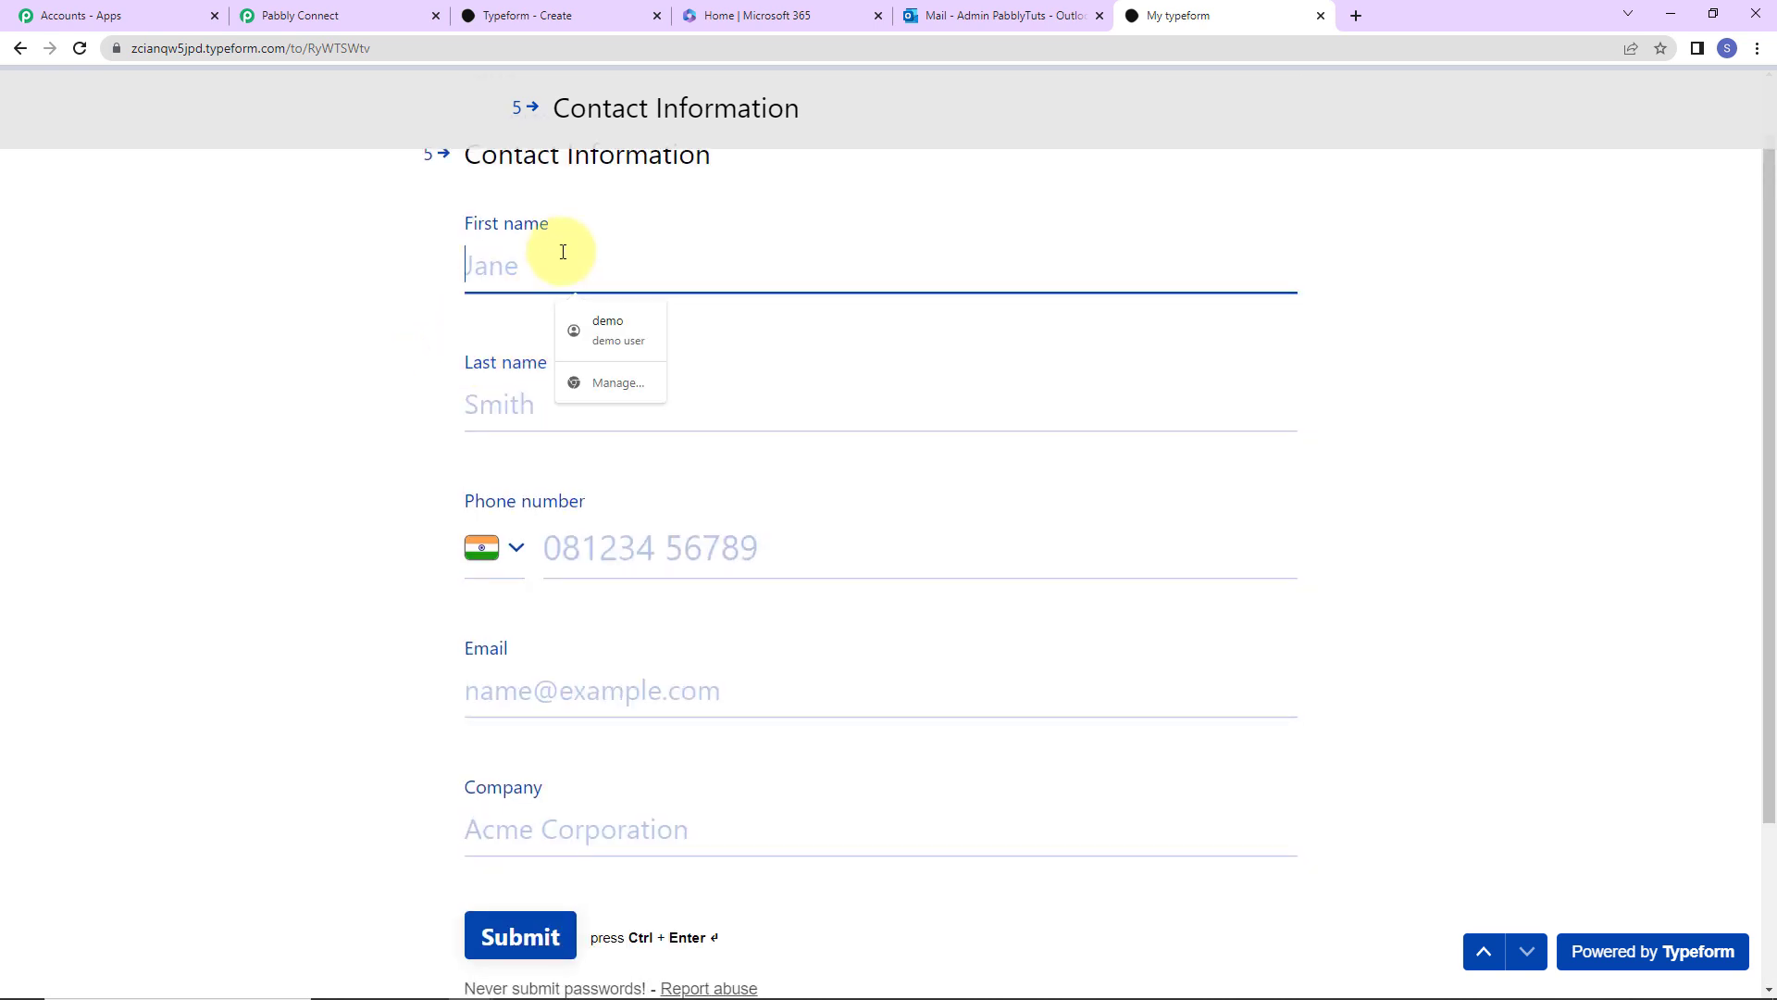
{"action": "type", "text": "New"}
{"action": "left_click", "coordinate": [538, 409]}
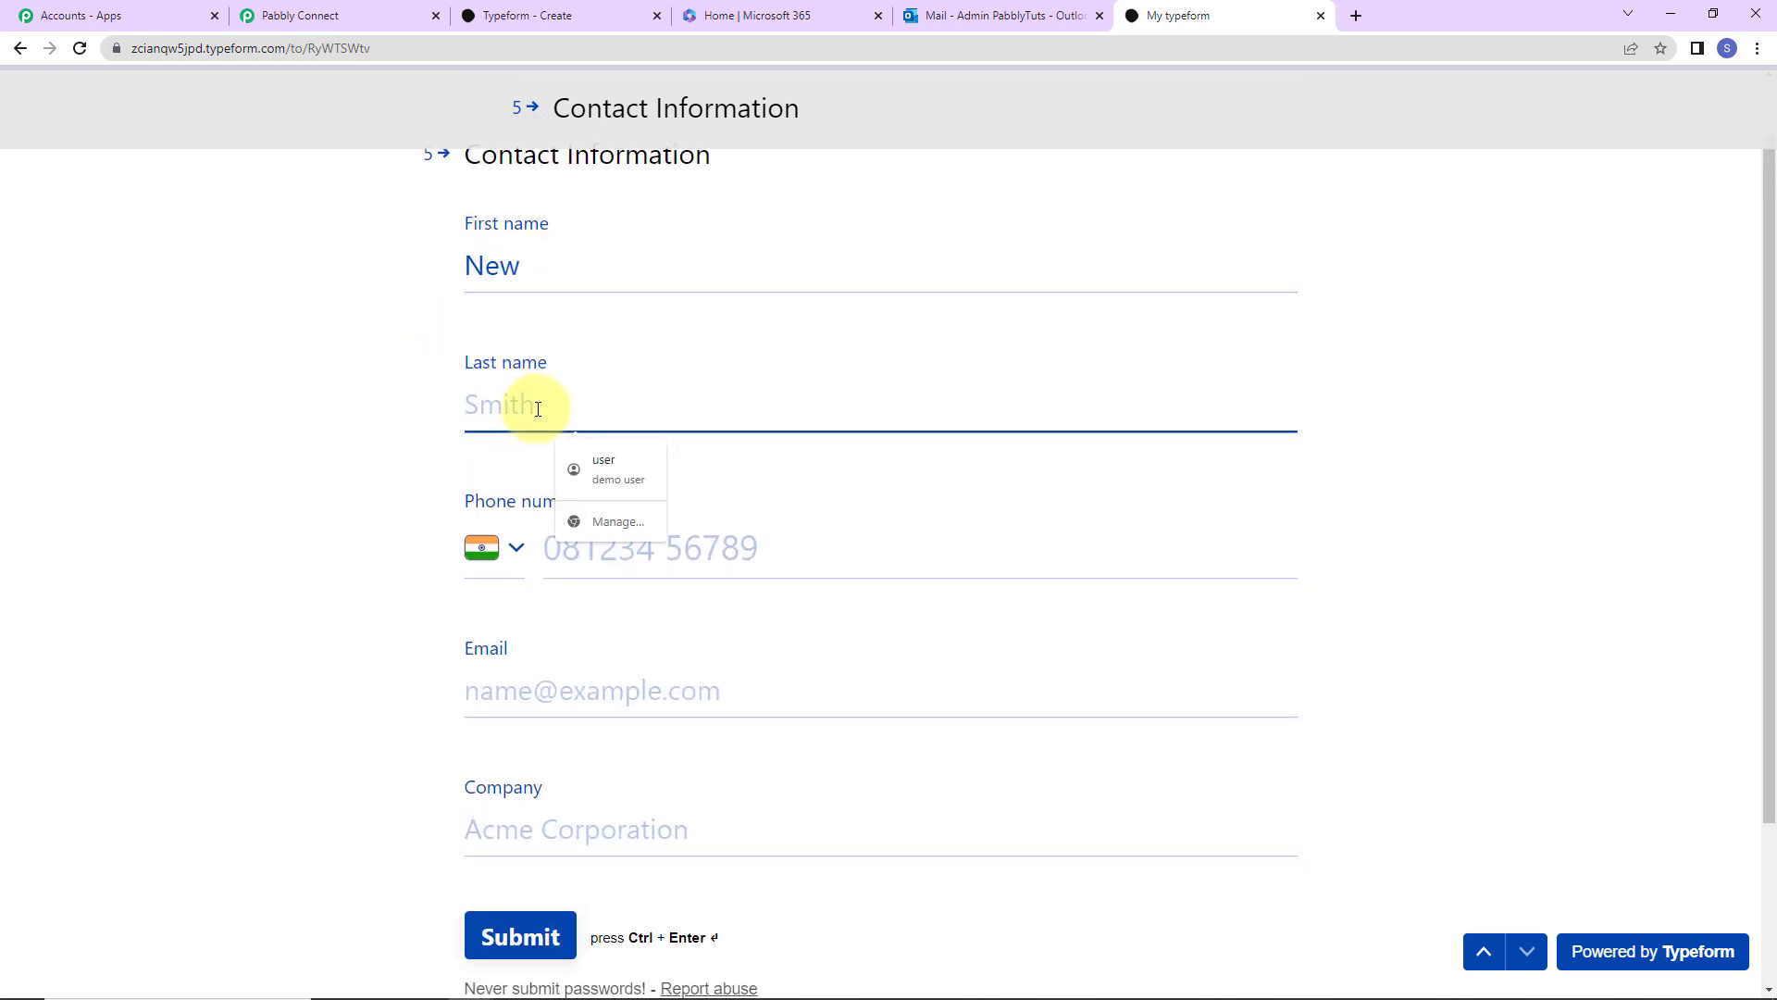
- Fill in the contact's phone number and e-mail address
{"action": "left_click", "coordinate": [706, 552]}
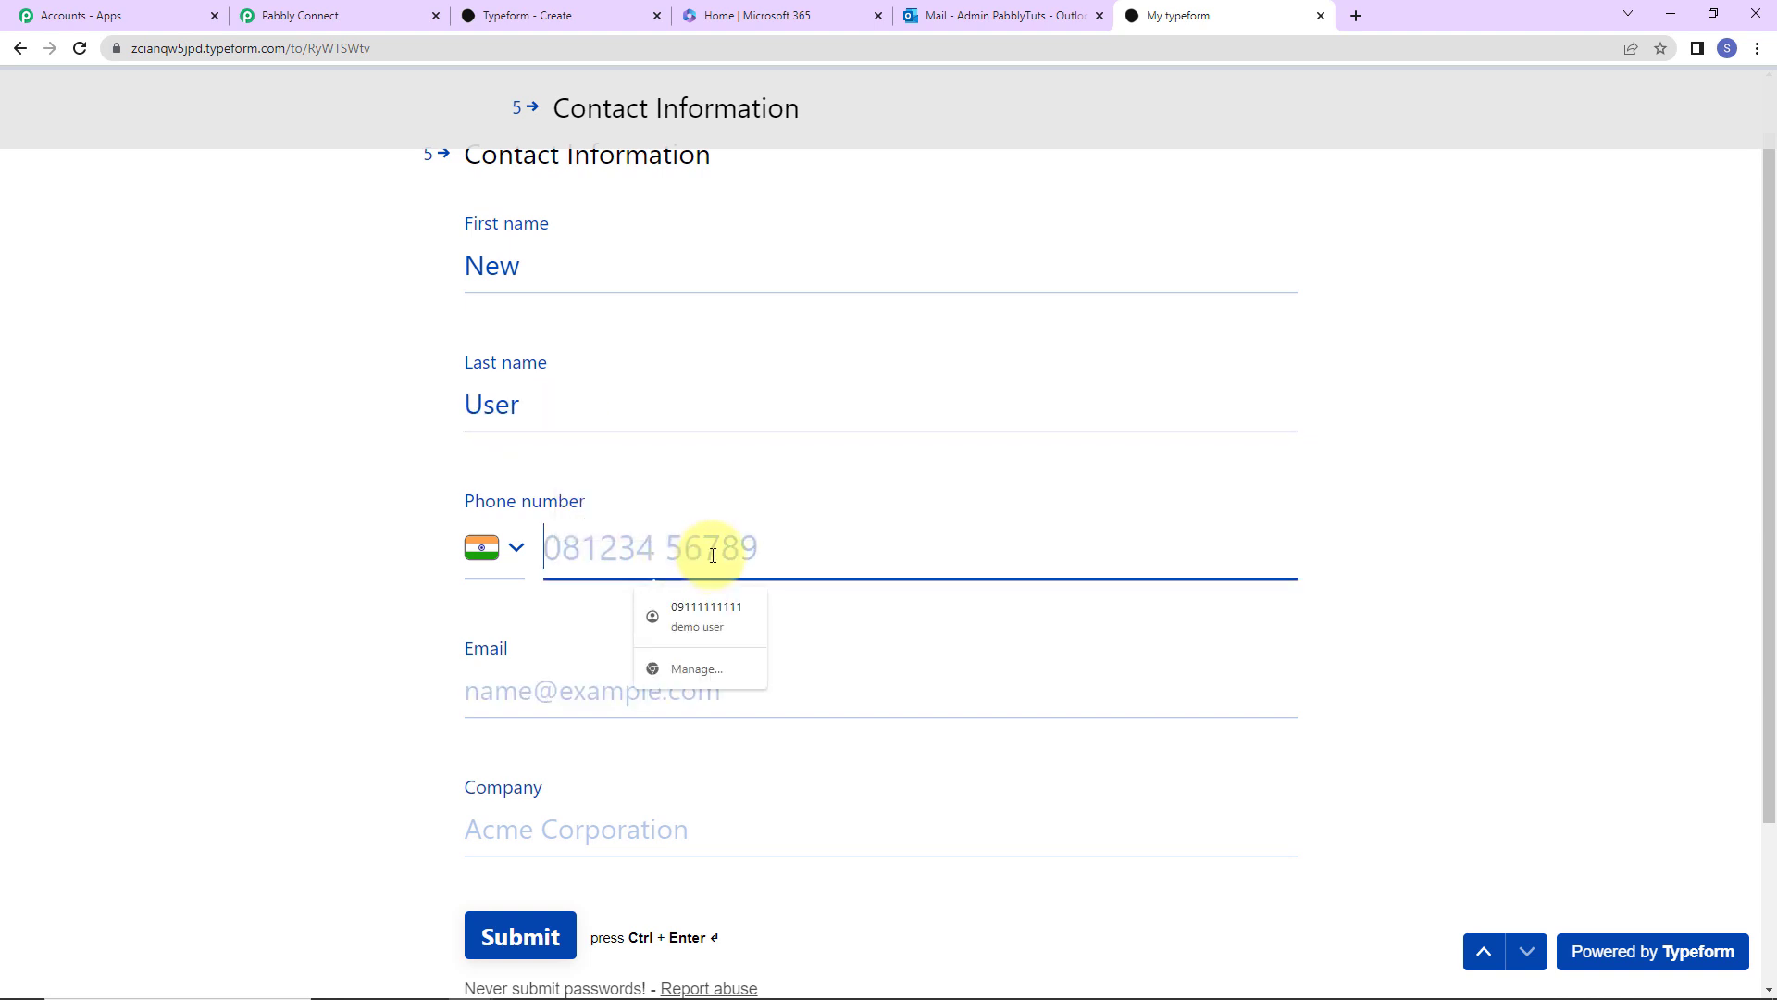
{"action": "left_click", "coordinate": [742, 603]}
{"action": "left_click", "coordinate": [568, 568]}
{"action": "key", "text": "BackSpace"}
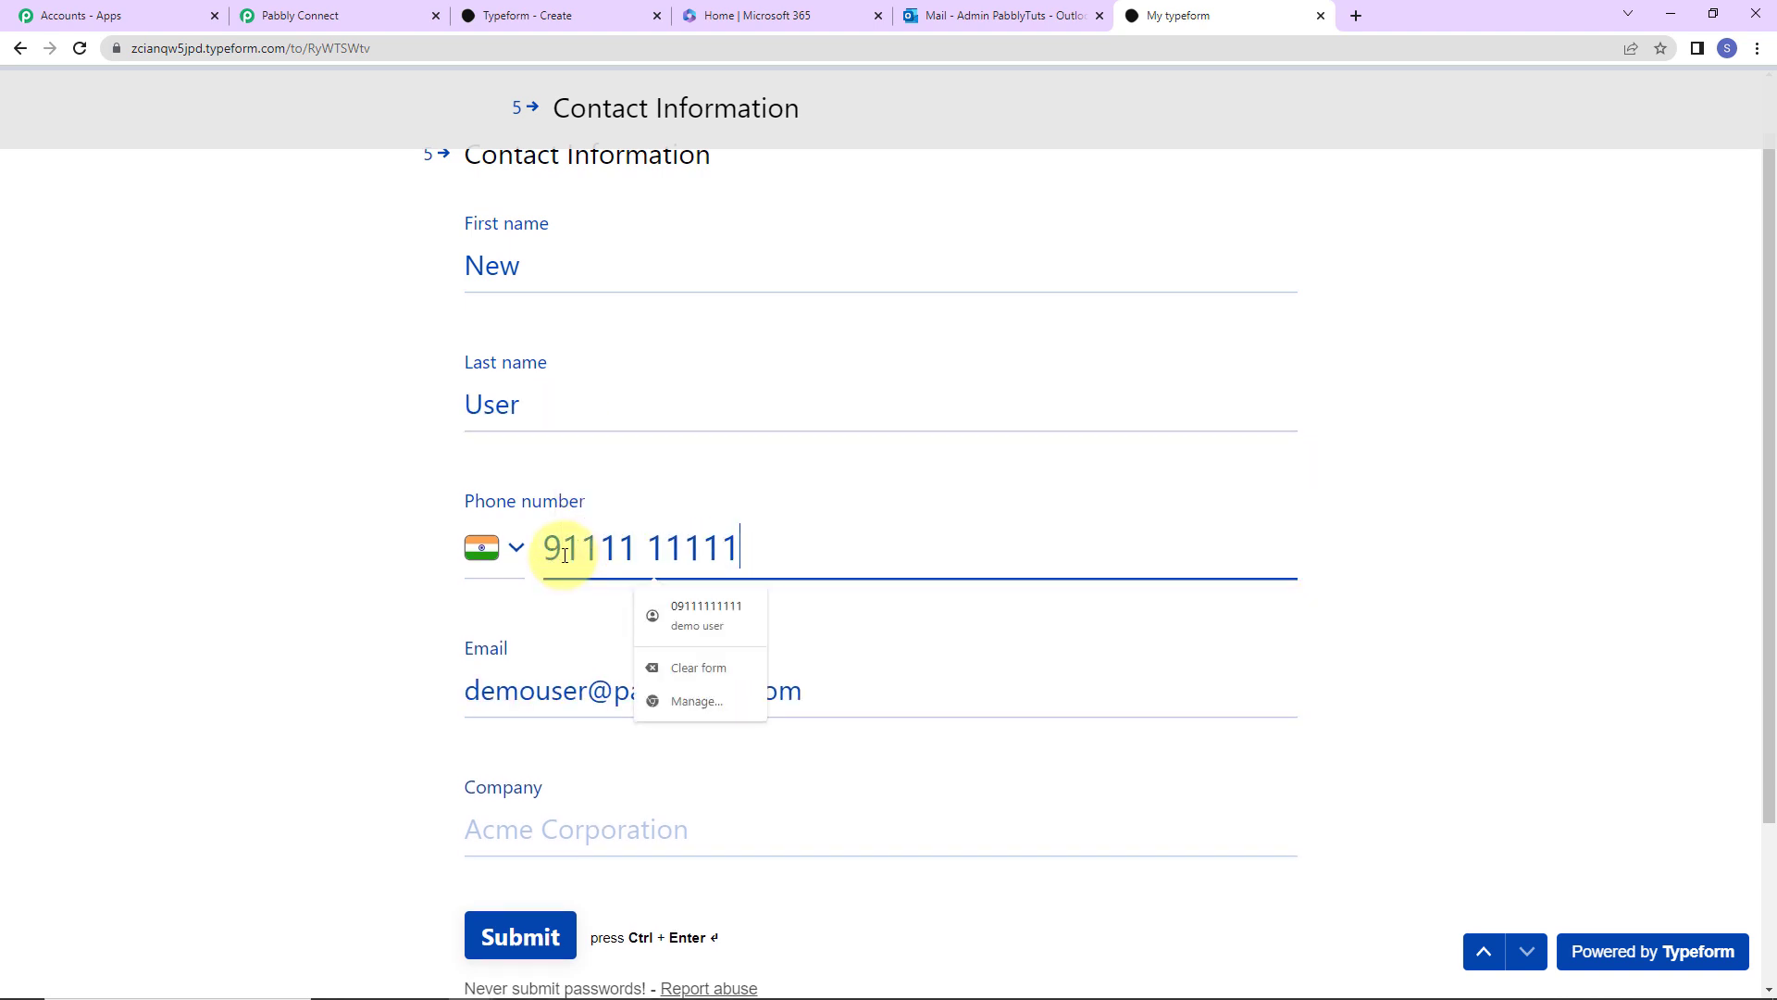
{"action": "left_click_drag", "start_coordinate": [526, 690], "coordinate": [416, 694]}
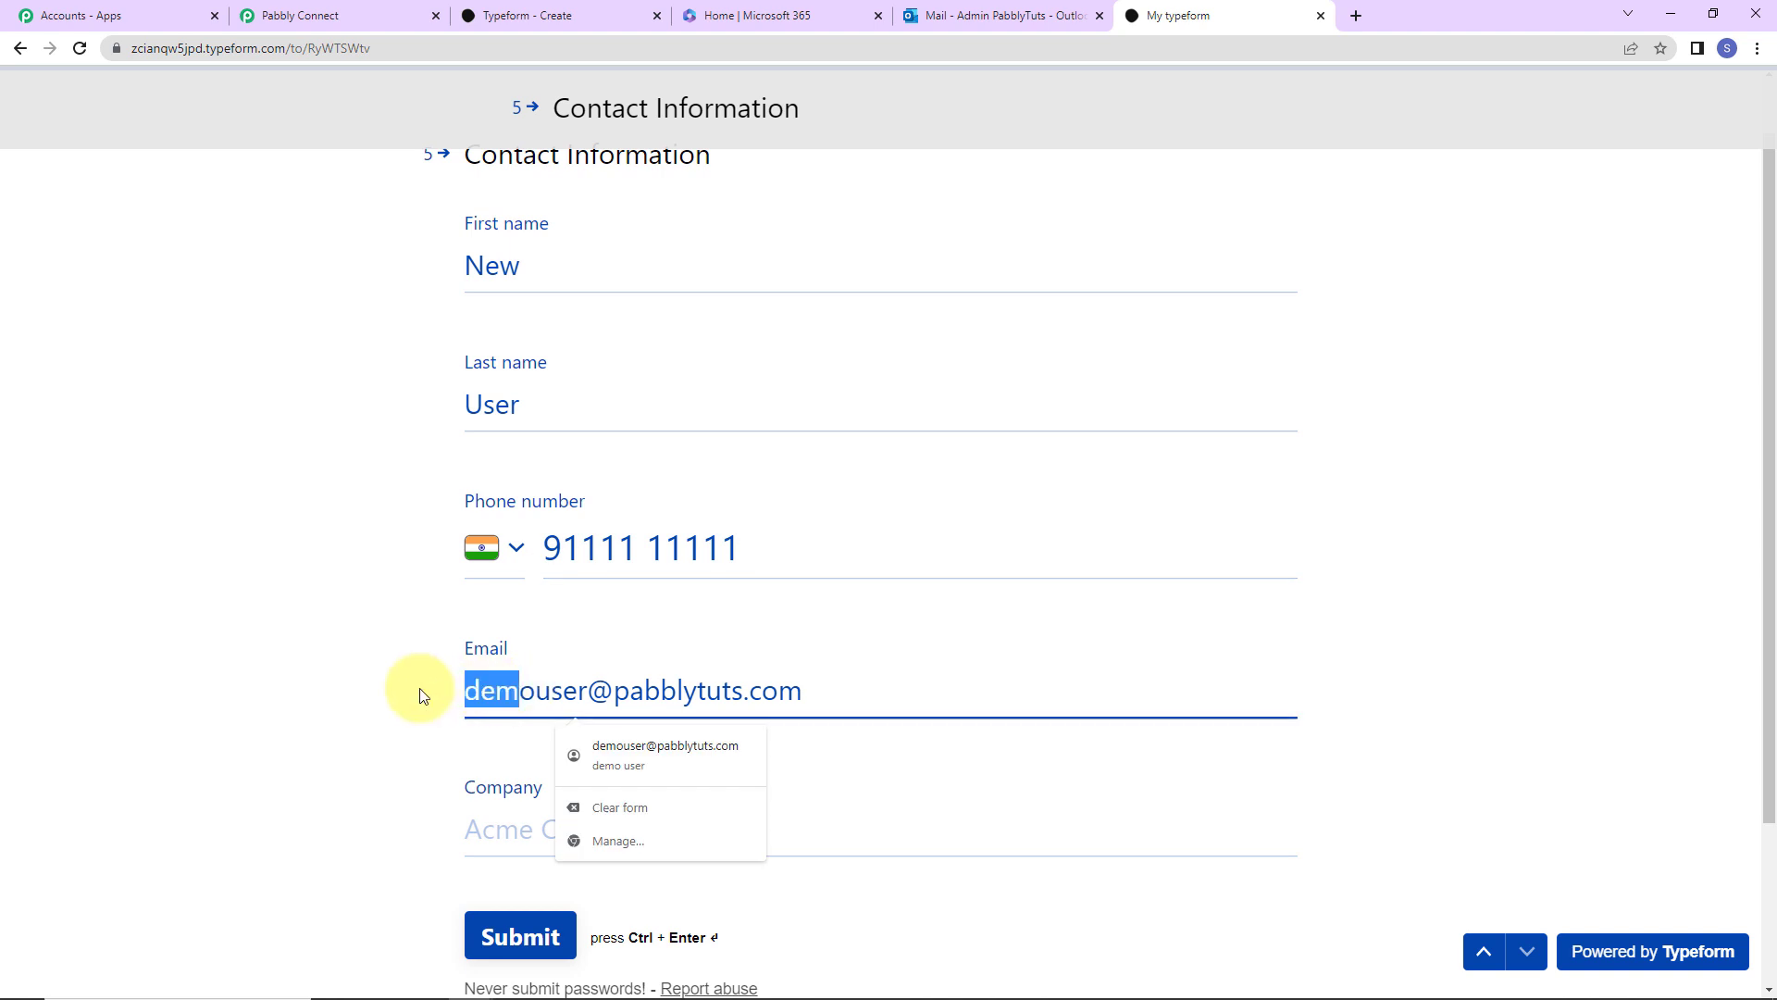
{"action": "key", "text": "BackSpace"}
{"action": "type", "text": "new"}
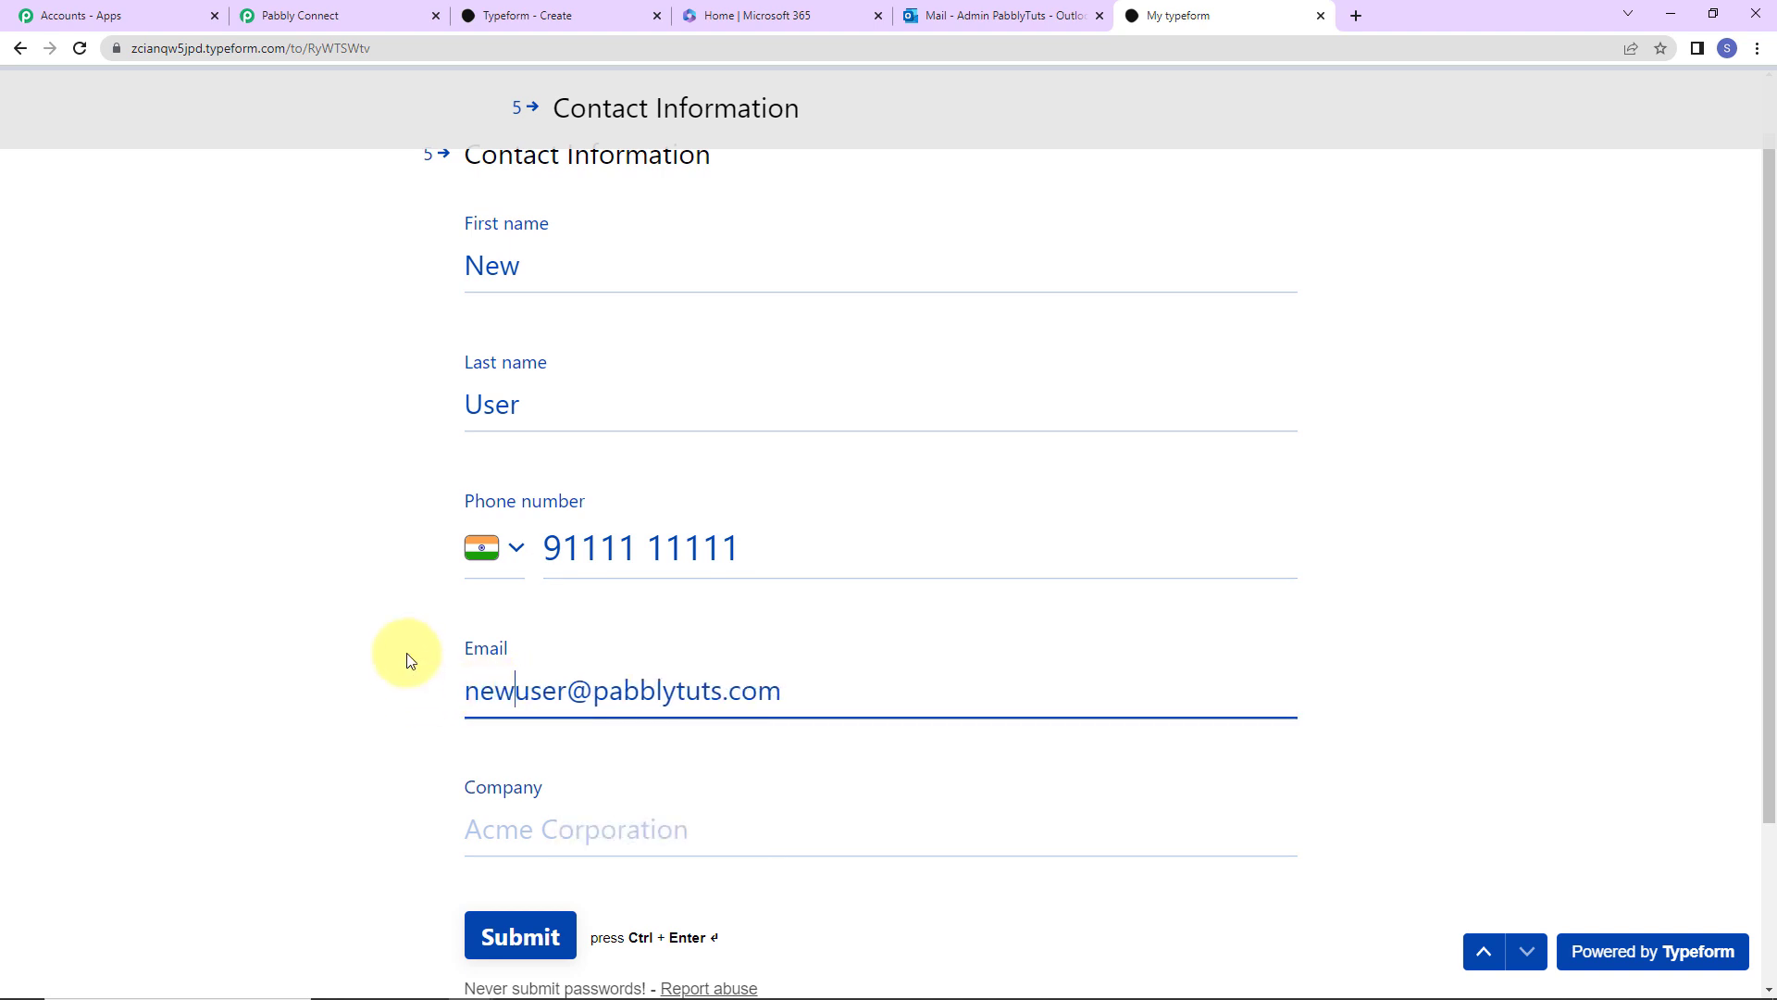
- Enter Pabbly Connect as the company and submit the form response
{"action": "left_click", "coordinate": [560, 841]}
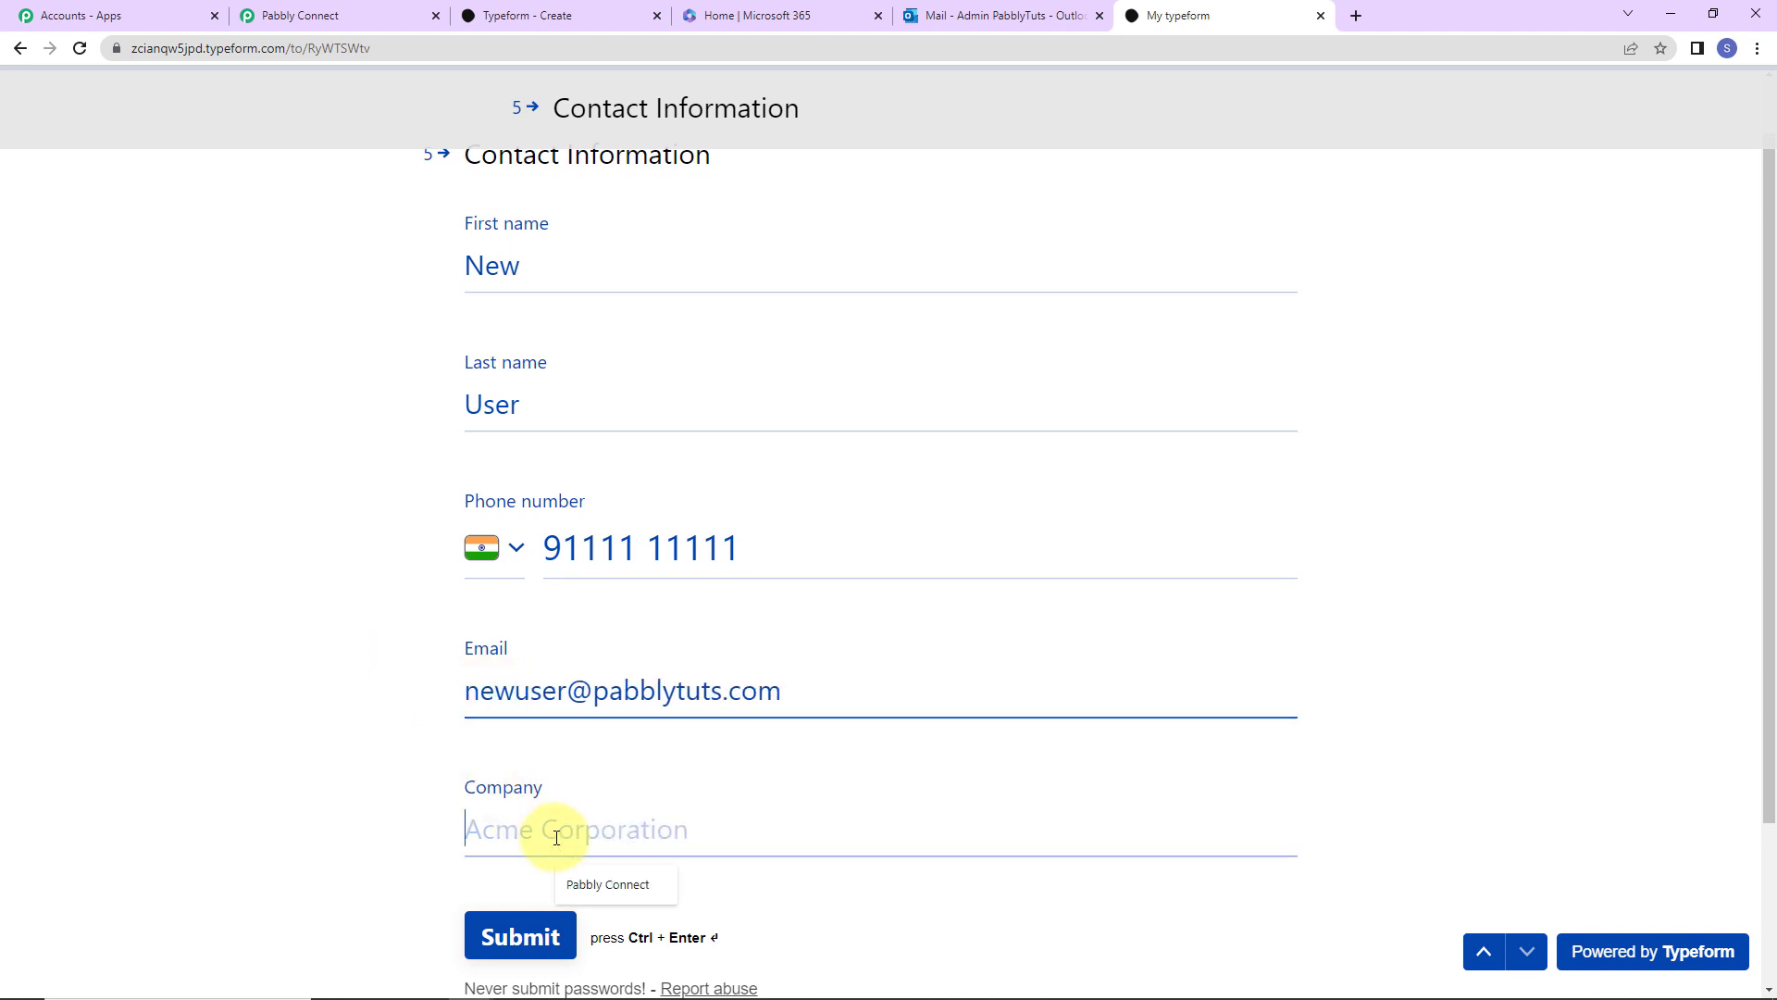
{"action": "left_click", "coordinate": [603, 879]}
{"action": "left_click", "coordinate": [519, 936]}
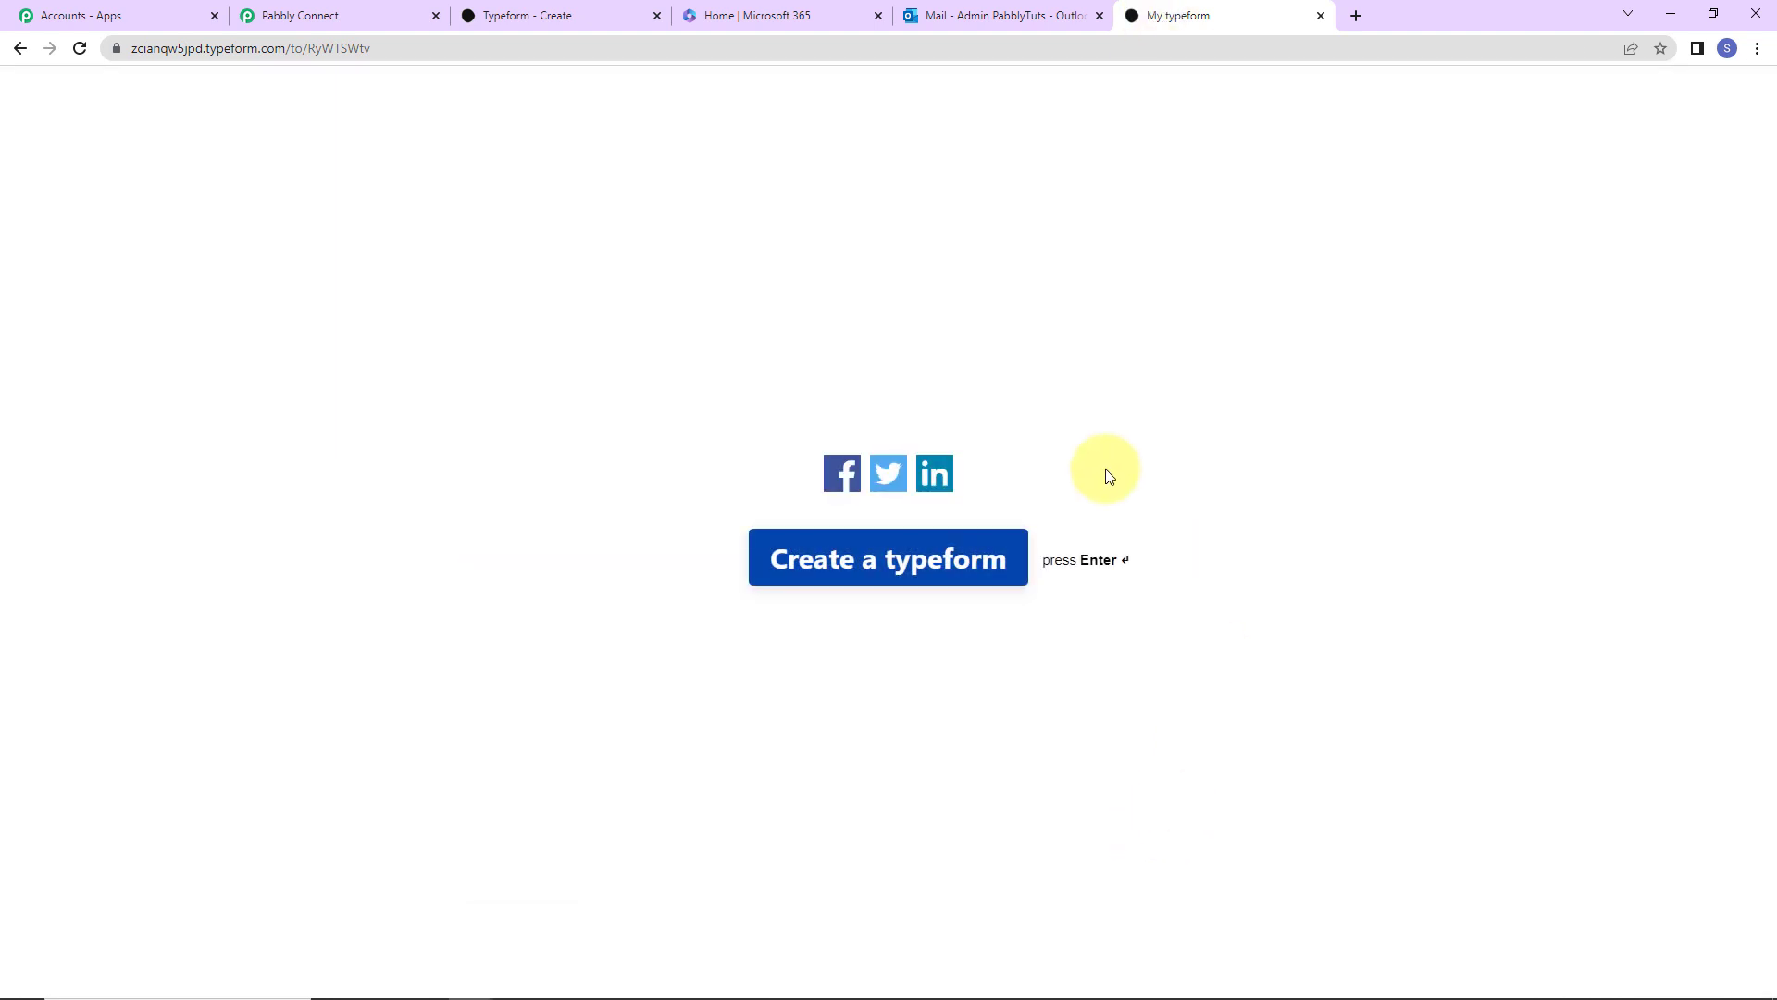
- Return to the Pabbly Connect workflow and examine the captured response's contact details, start and end dates, description and event name
{"action": "left_click", "coordinate": [368, 8]}
{"action": "scroll", "coordinate": [1630, 491], "scroll_direction": "down", "scroll_amount": 5}
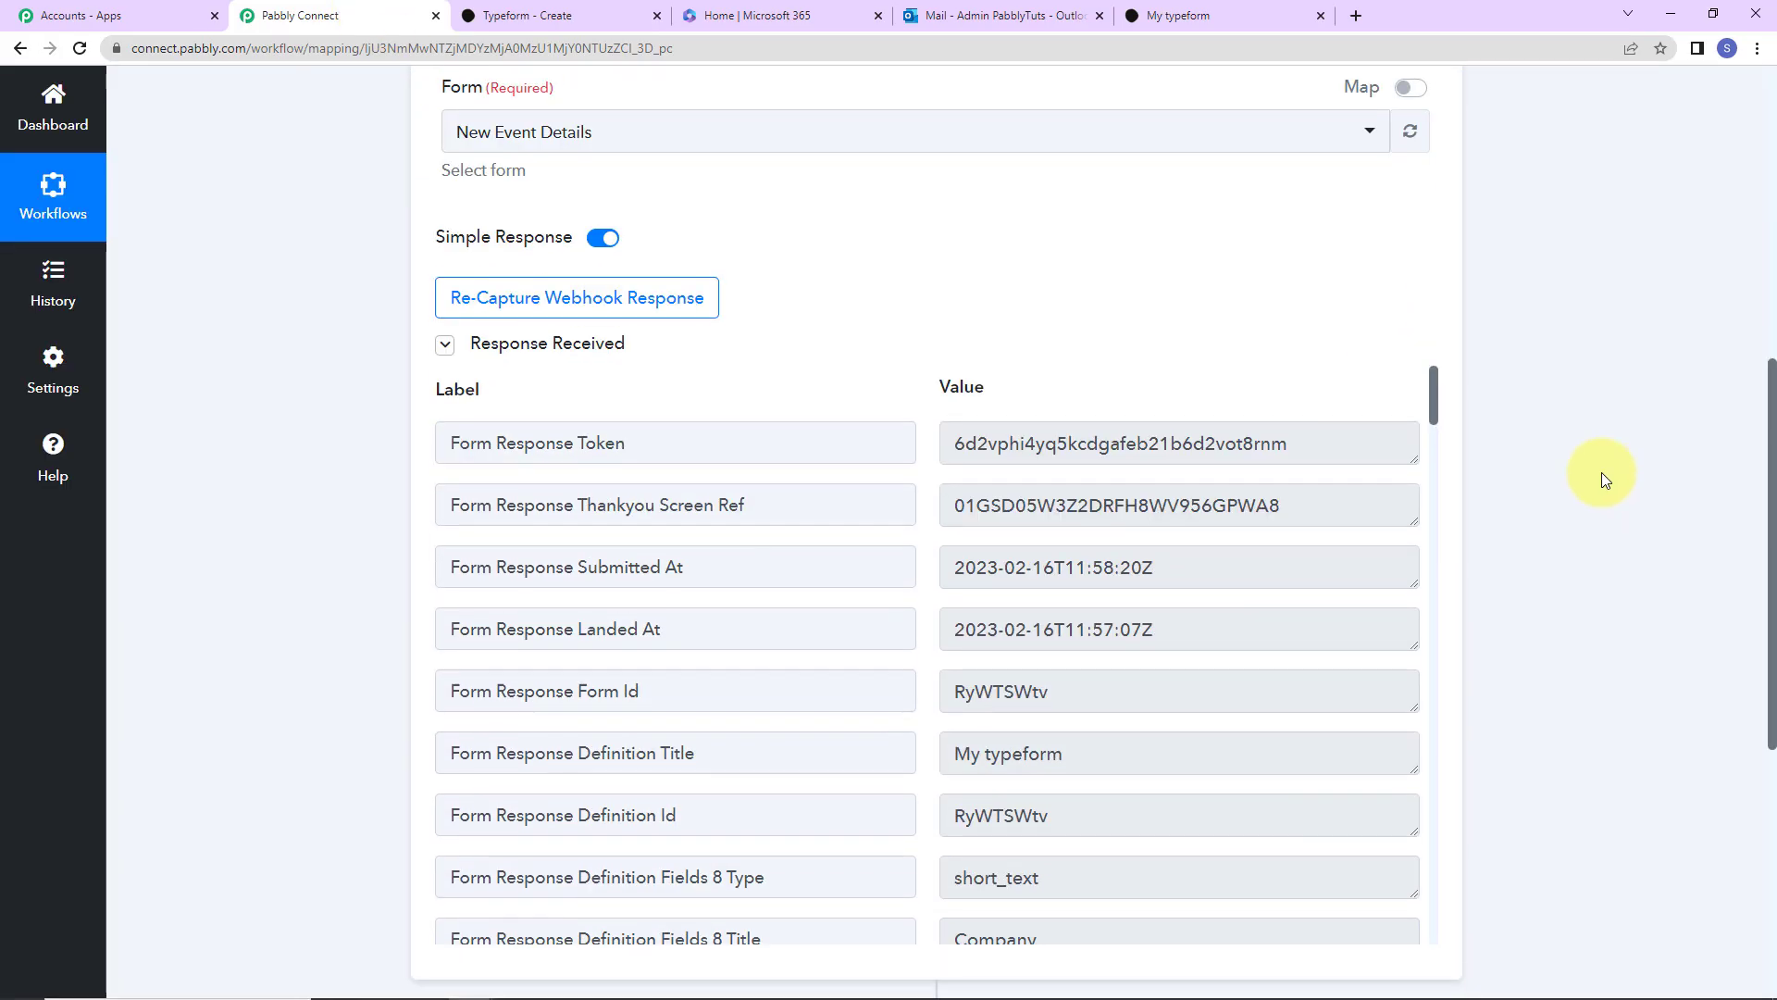
{"action": "left_click_drag", "start_coordinate": [1431, 389], "coordinate": [1479, 654]}
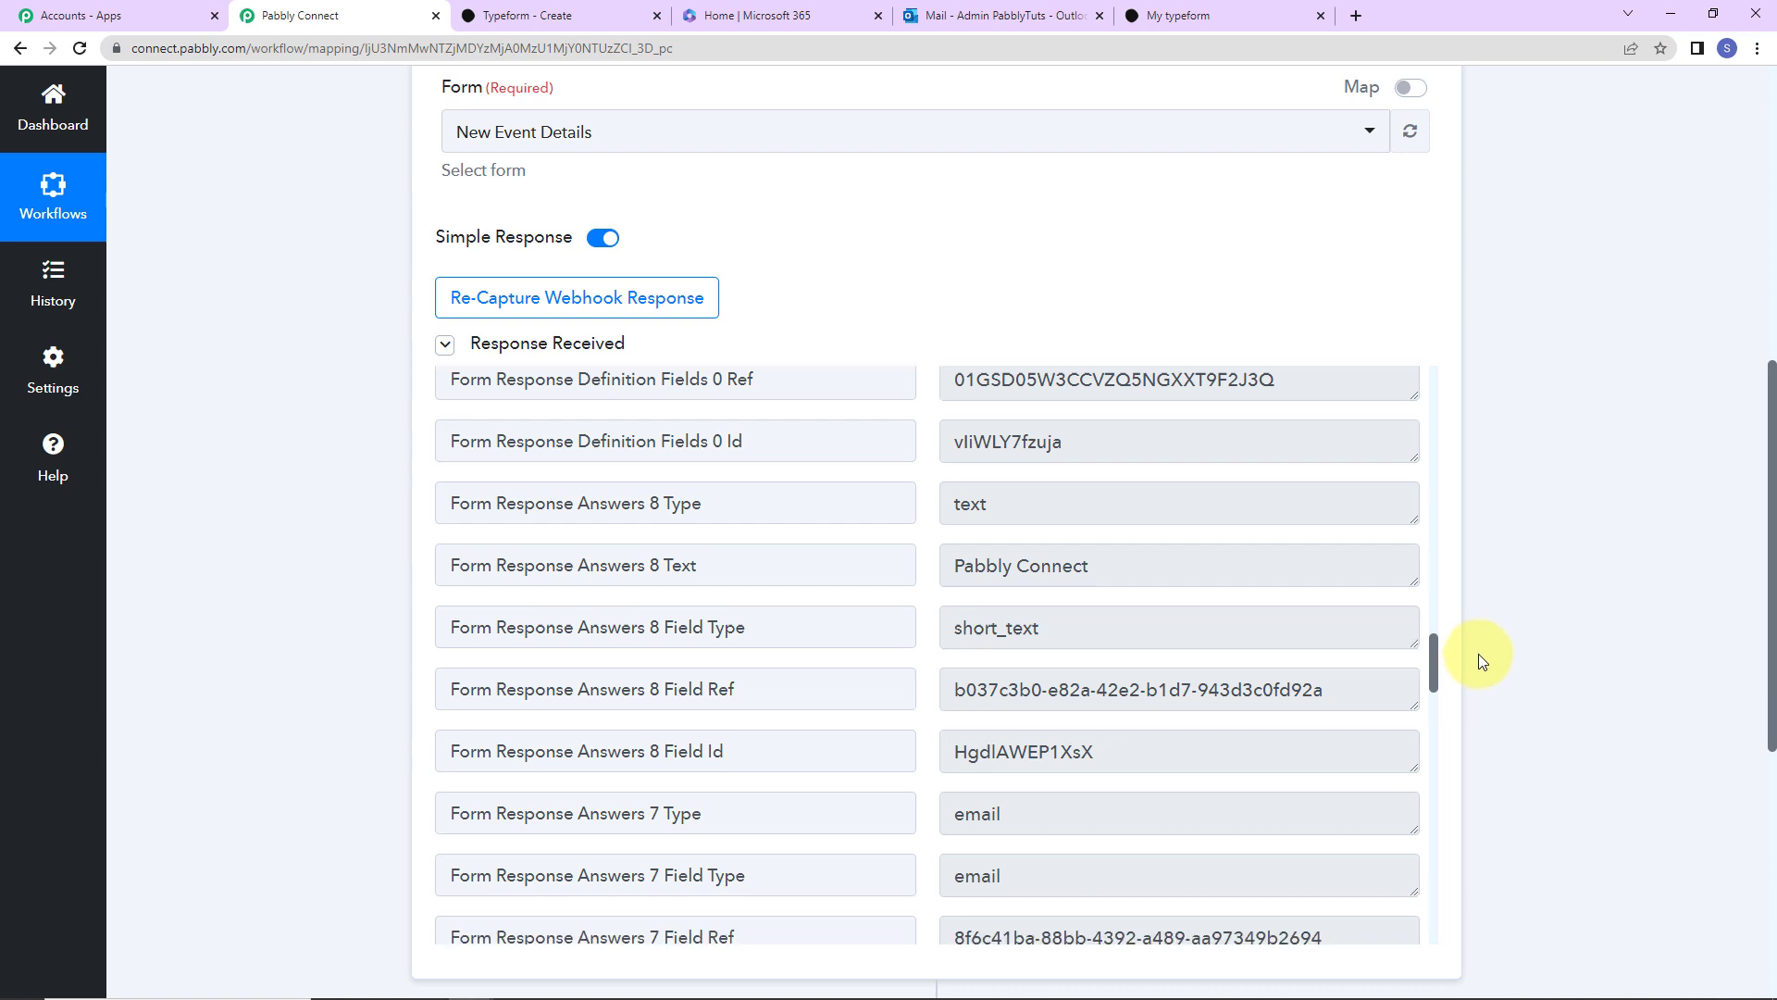
{"action": "scroll", "coordinate": [1087, 594], "scroll_direction": "down", "scroll_amount": 5}
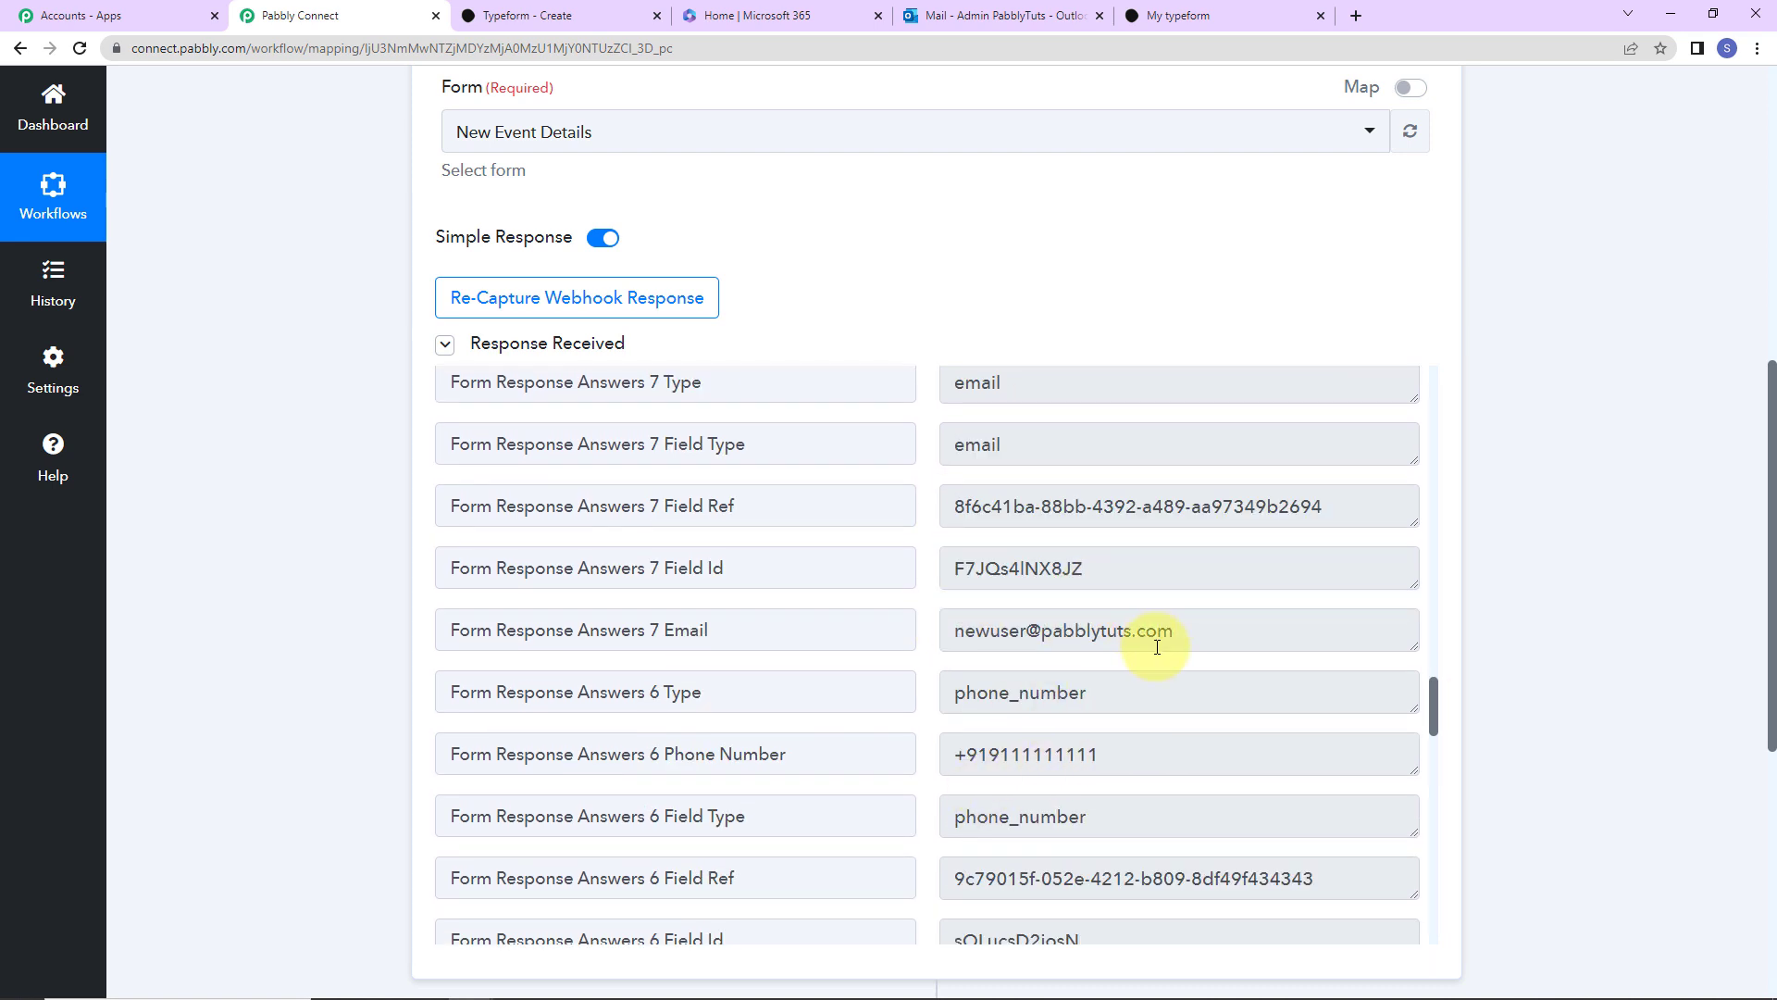
{"action": "scroll", "coordinate": [1157, 647], "scroll_direction": "down", "scroll_amount": 5}
{"action": "scroll", "coordinate": [1043, 633], "scroll_direction": "down", "scroll_amount": 10}
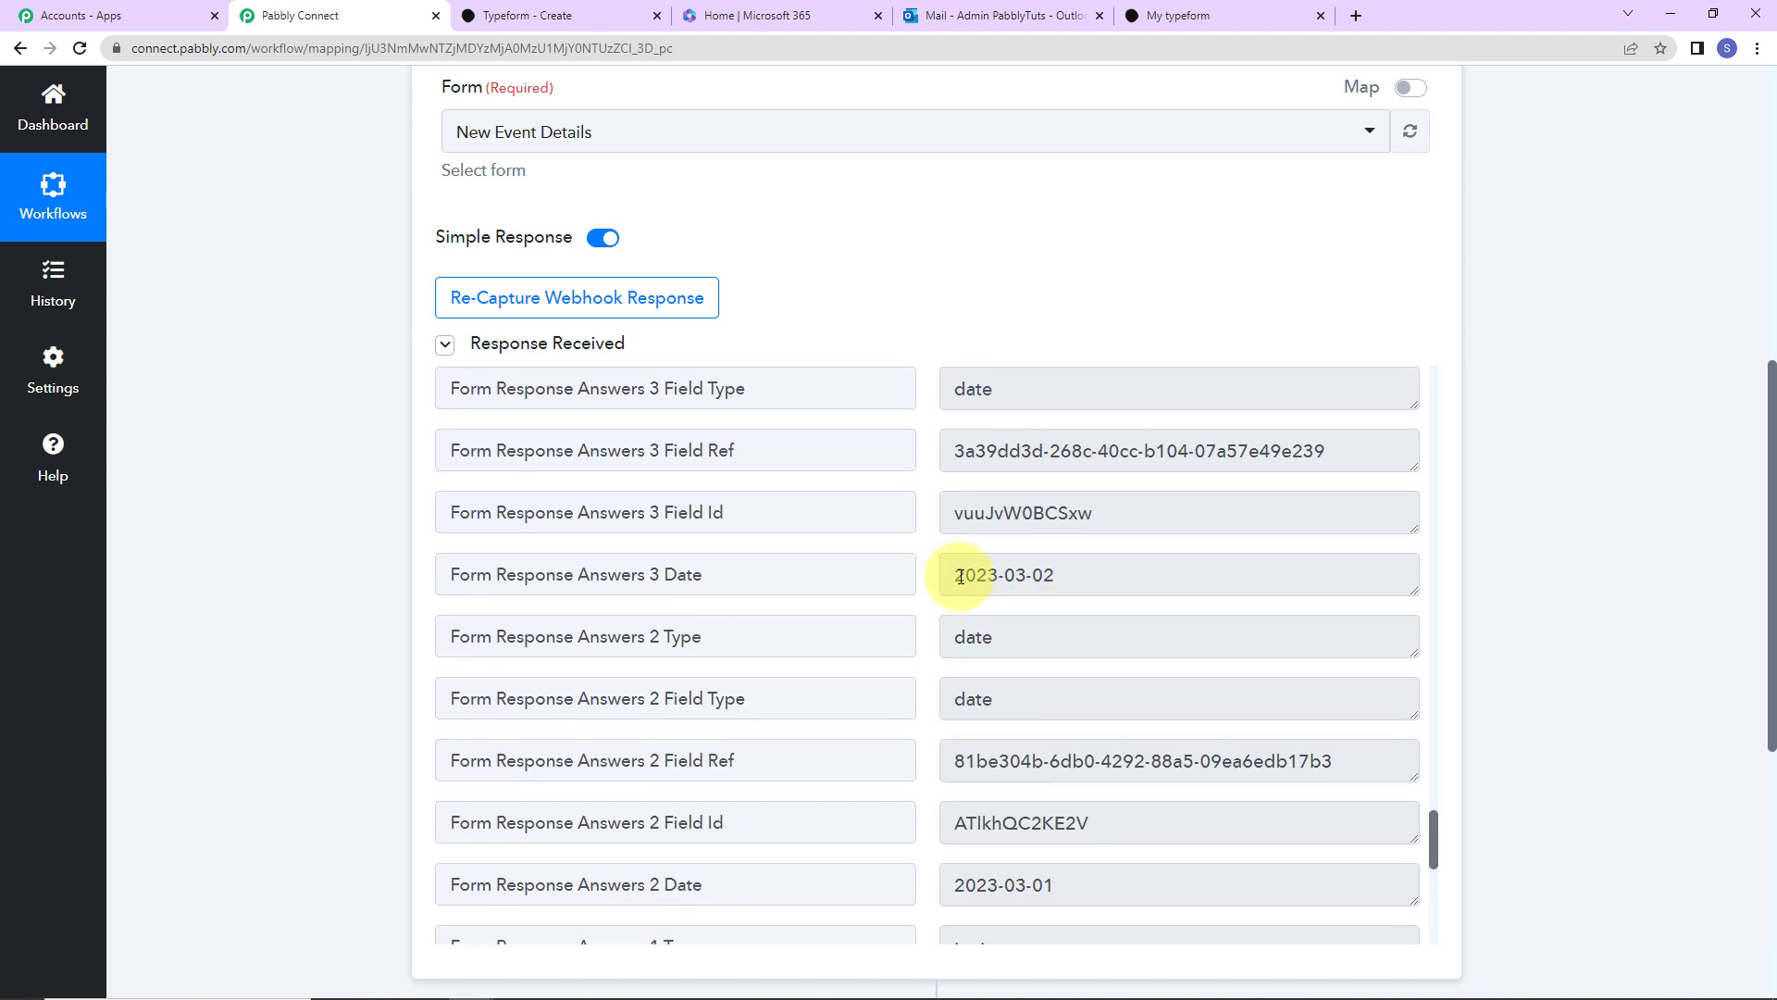
{"action": "left_click_drag", "start_coordinate": [956, 575], "coordinate": [1071, 581]}
{"action": "scroll", "coordinate": [1024, 587], "scroll_direction": "down", "scroll_amount": 3}
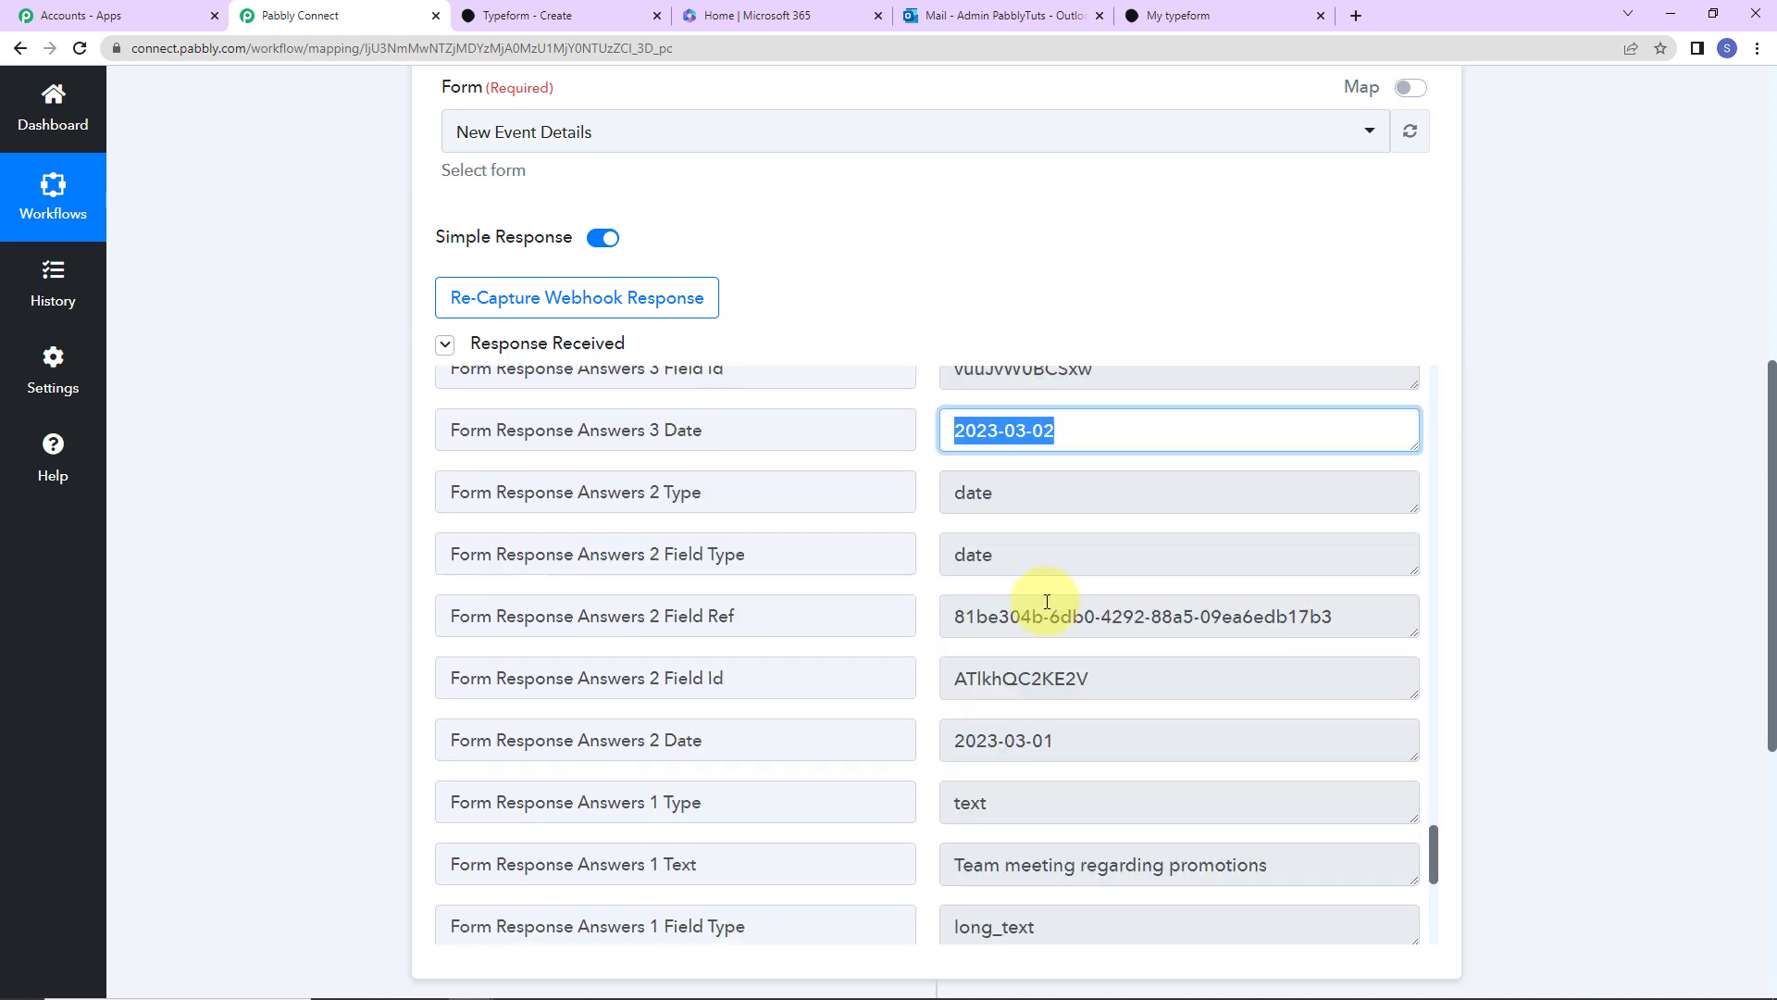
{"action": "left_click_drag", "start_coordinate": [956, 668], "coordinate": [1130, 685]}
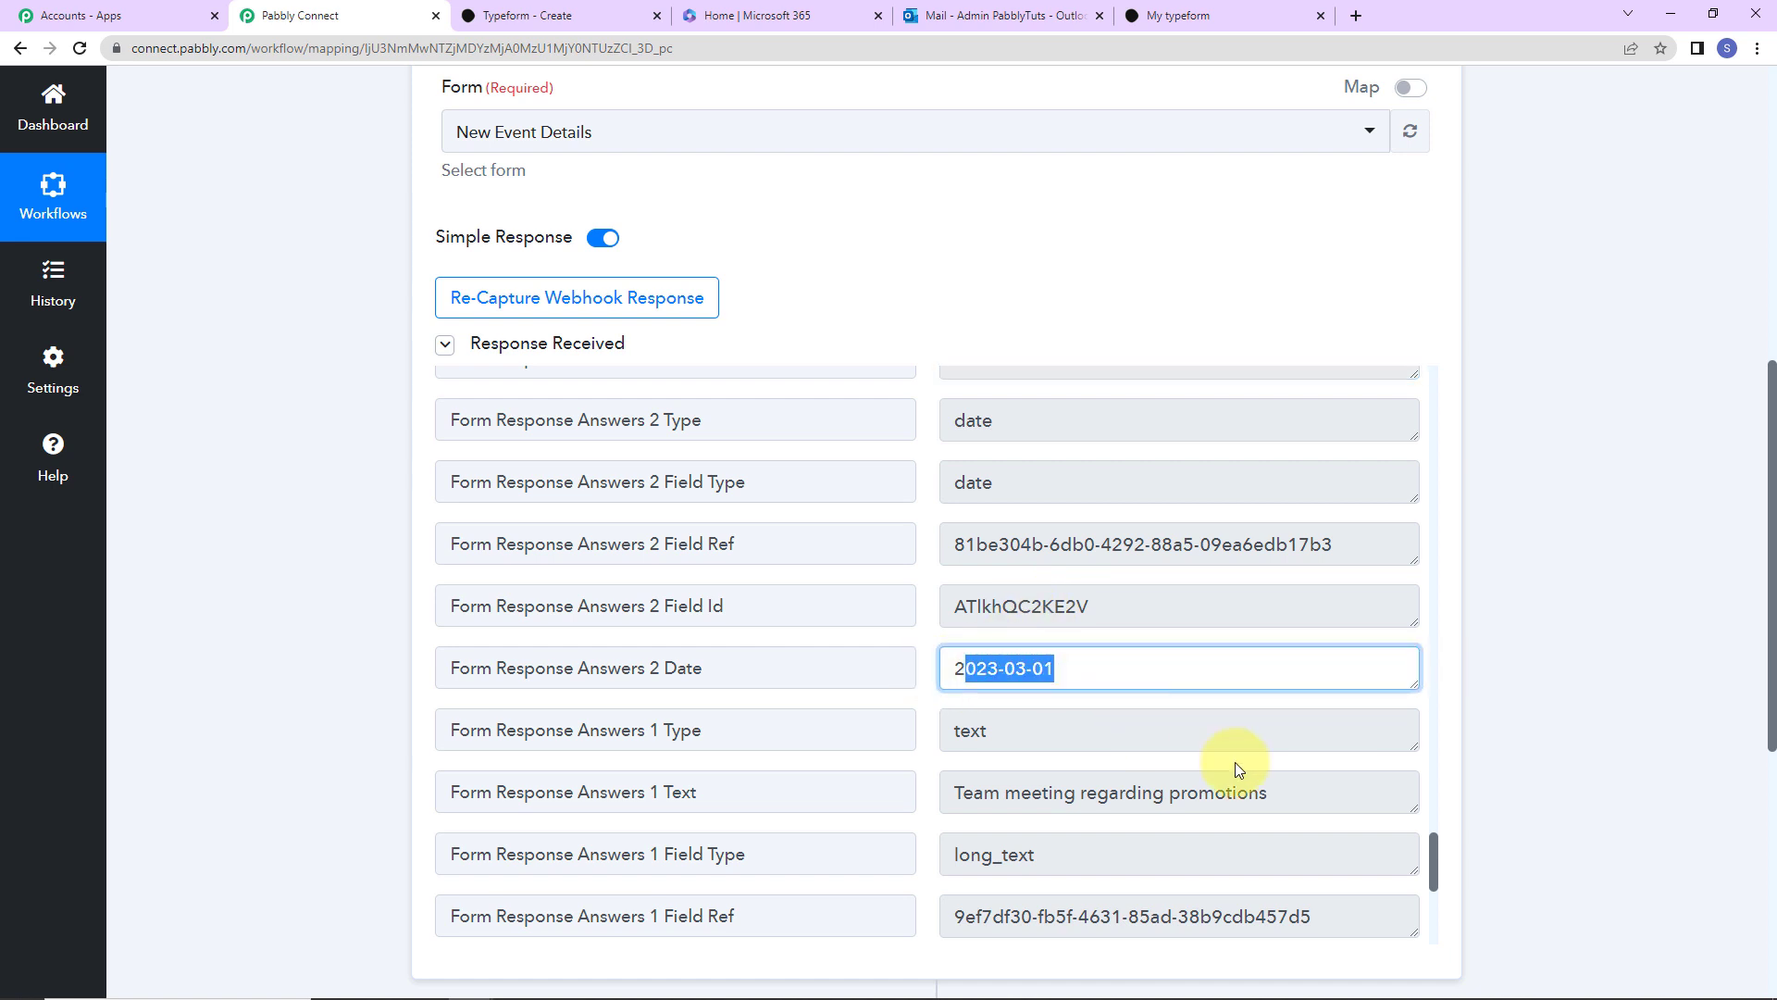
{"action": "scroll", "coordinate": [1234, 761], "scroll_direction": "down", "scroll_amount": 3}
{"action": "left_click_drag", "start_coordinate": [1043, 579], "coordinate": [1205, 597]}
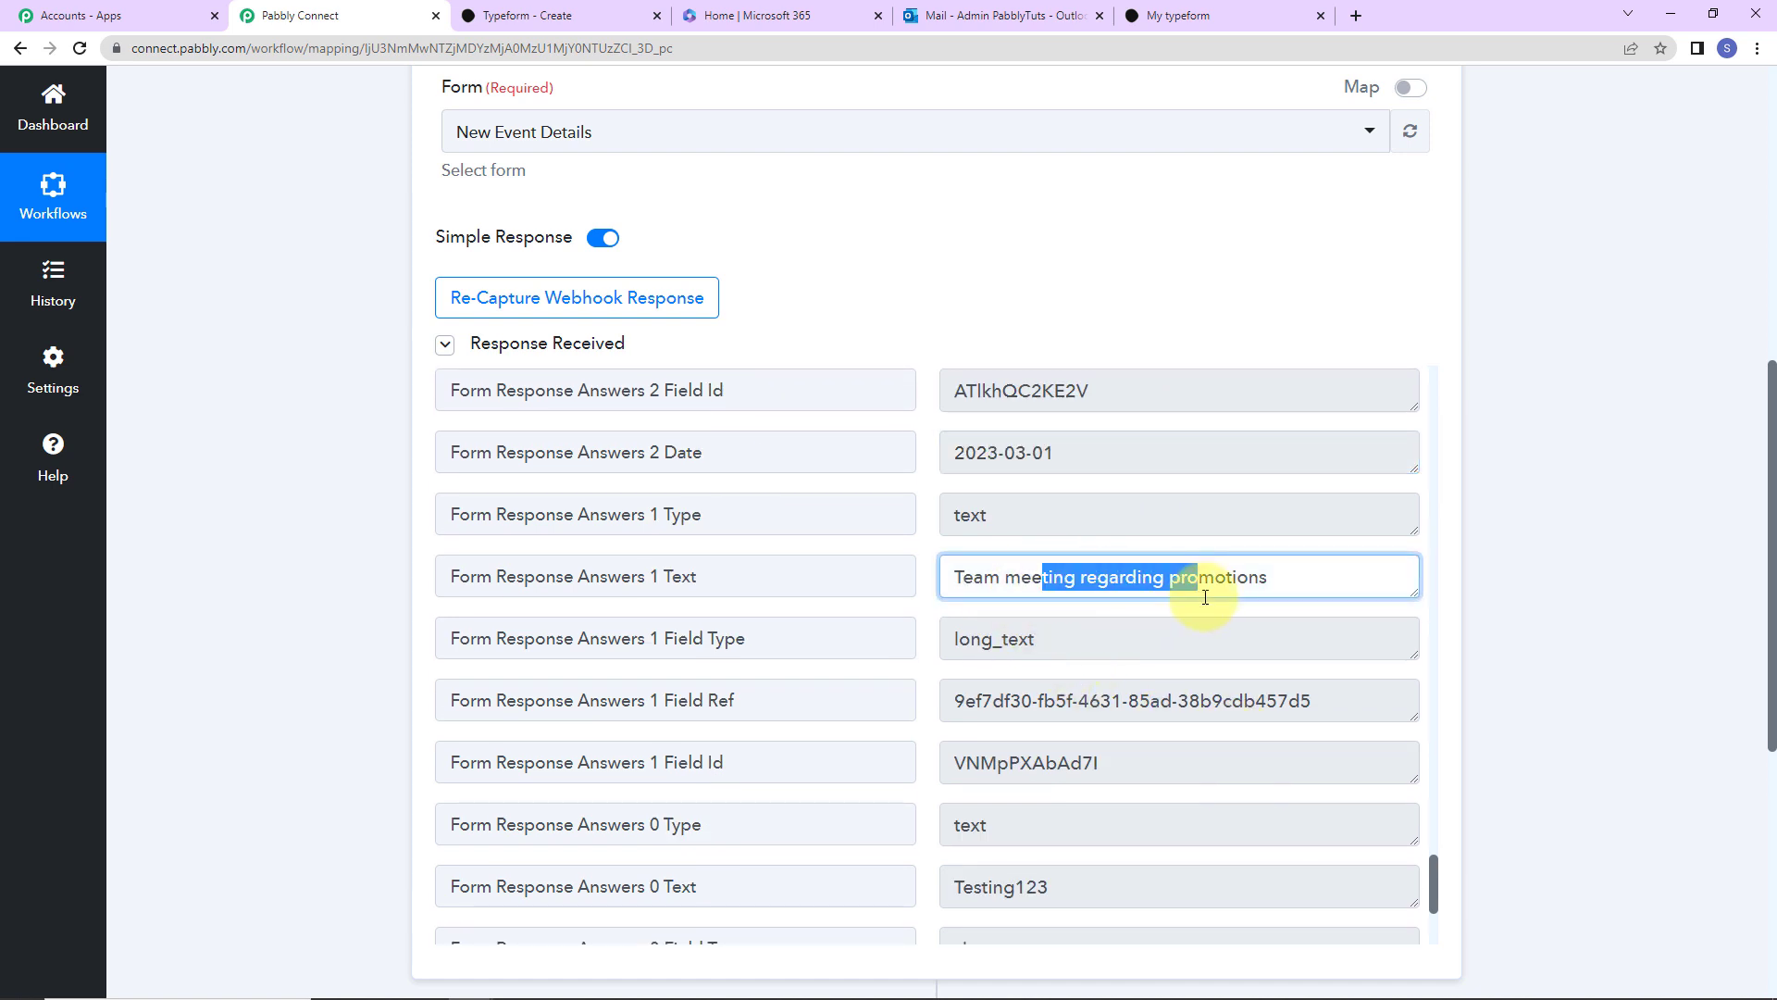
{"action": "scroll", "coordinate": [1205, 597], "scroll_direction": "down", "scroll_amount": 3}
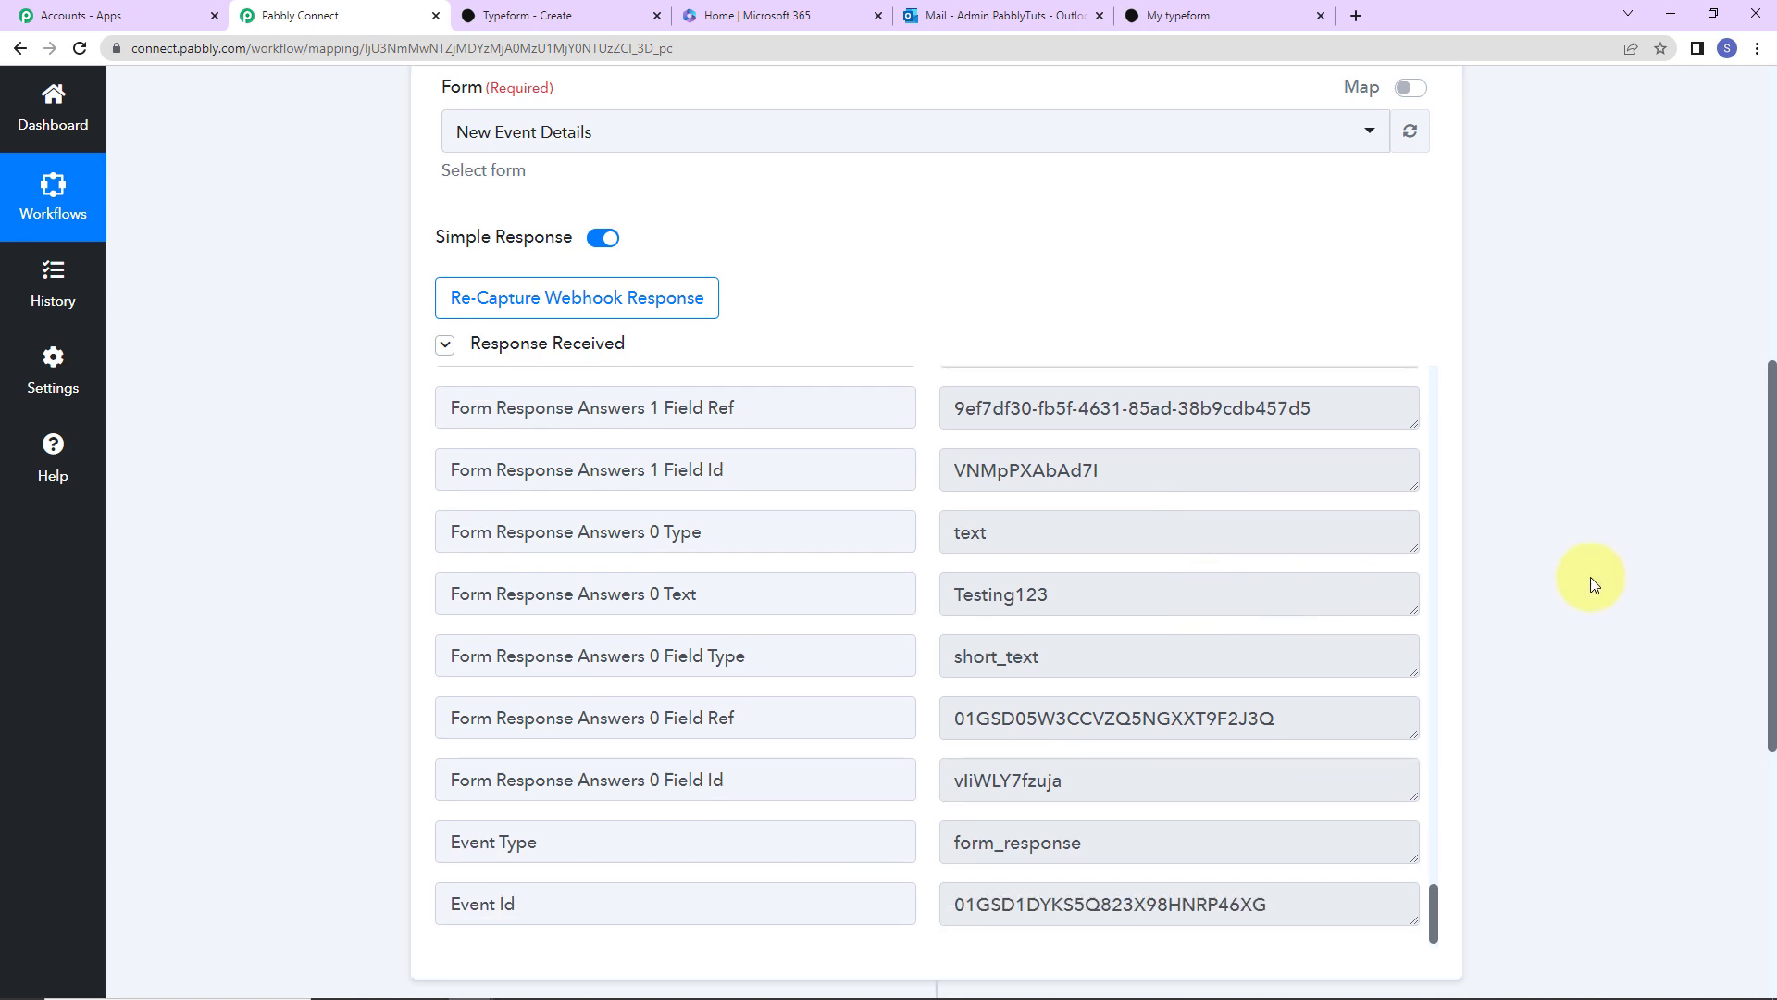
{"action": "scroll", "coordinate": [1592, 572], "scroll_direction": "up", "scroll_amount": 8}
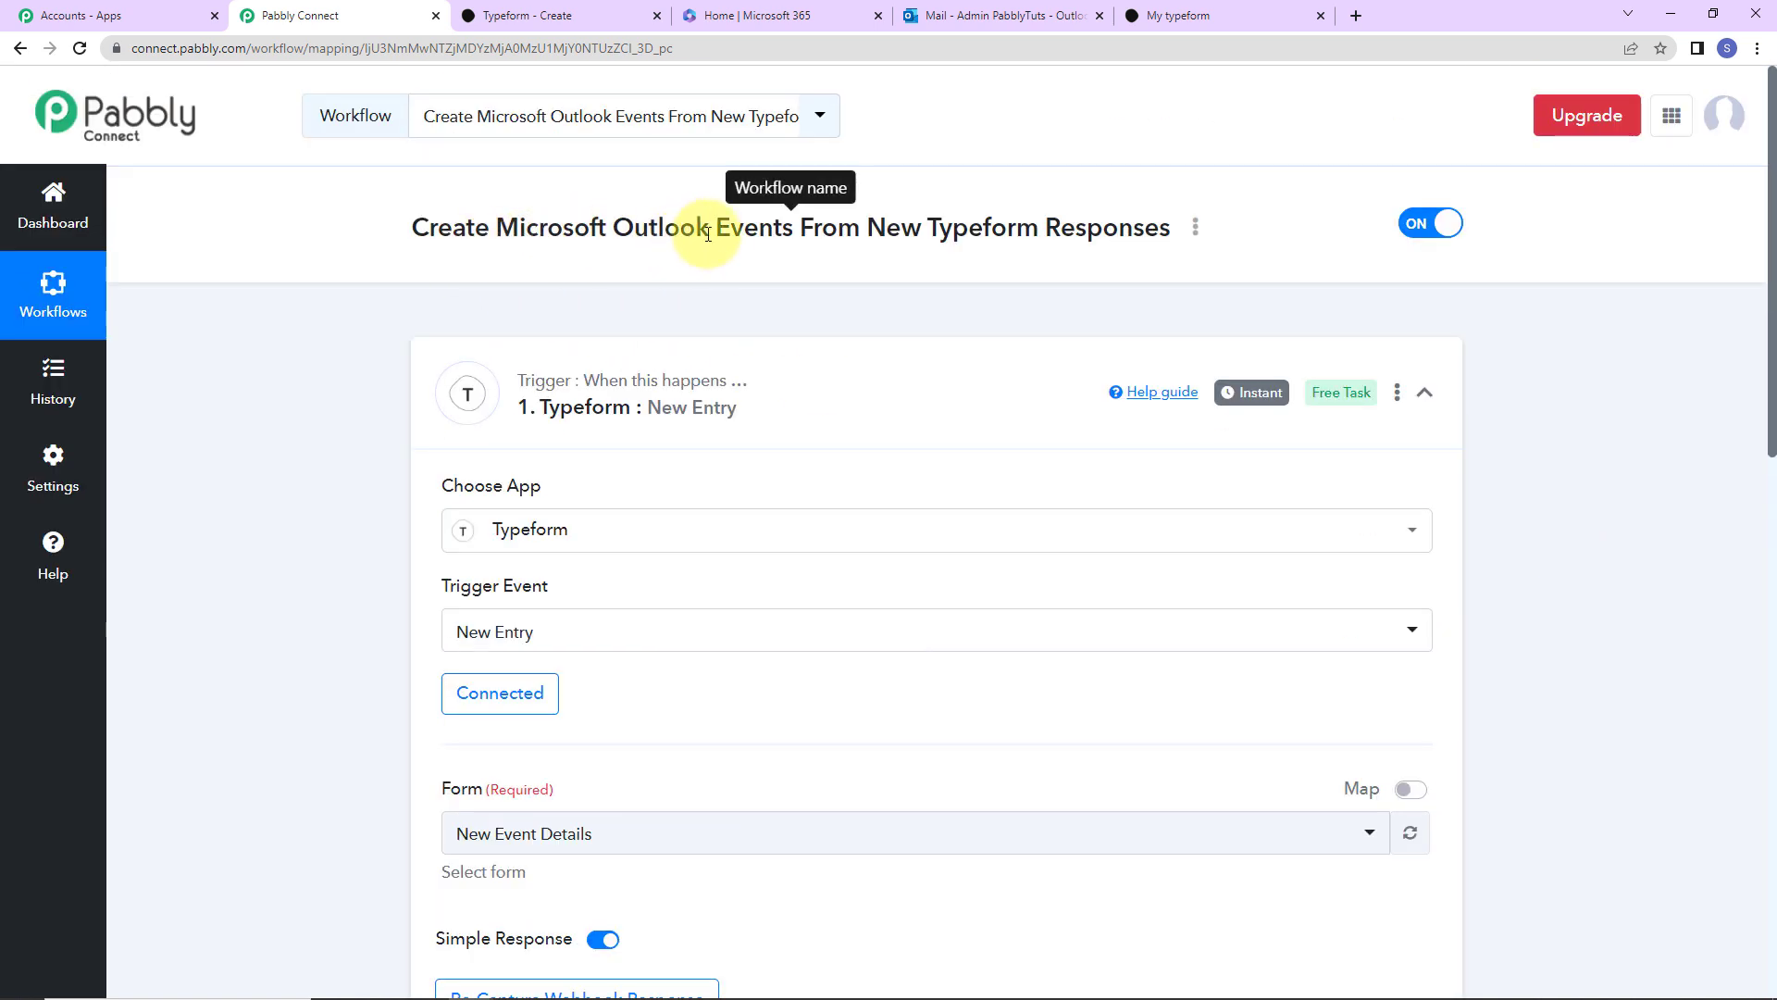
- Add an action step below the Typeform trigger with Microsoft Office 365 as its app
{"action": "scroll", "coordinate": [1486, 611], "scroll_direction": "down", "scroll_amount": 8}
{"action": "scroll", "coordinate": [1486, 608], "scroll_direction": "down", "scroll_amount": 4}
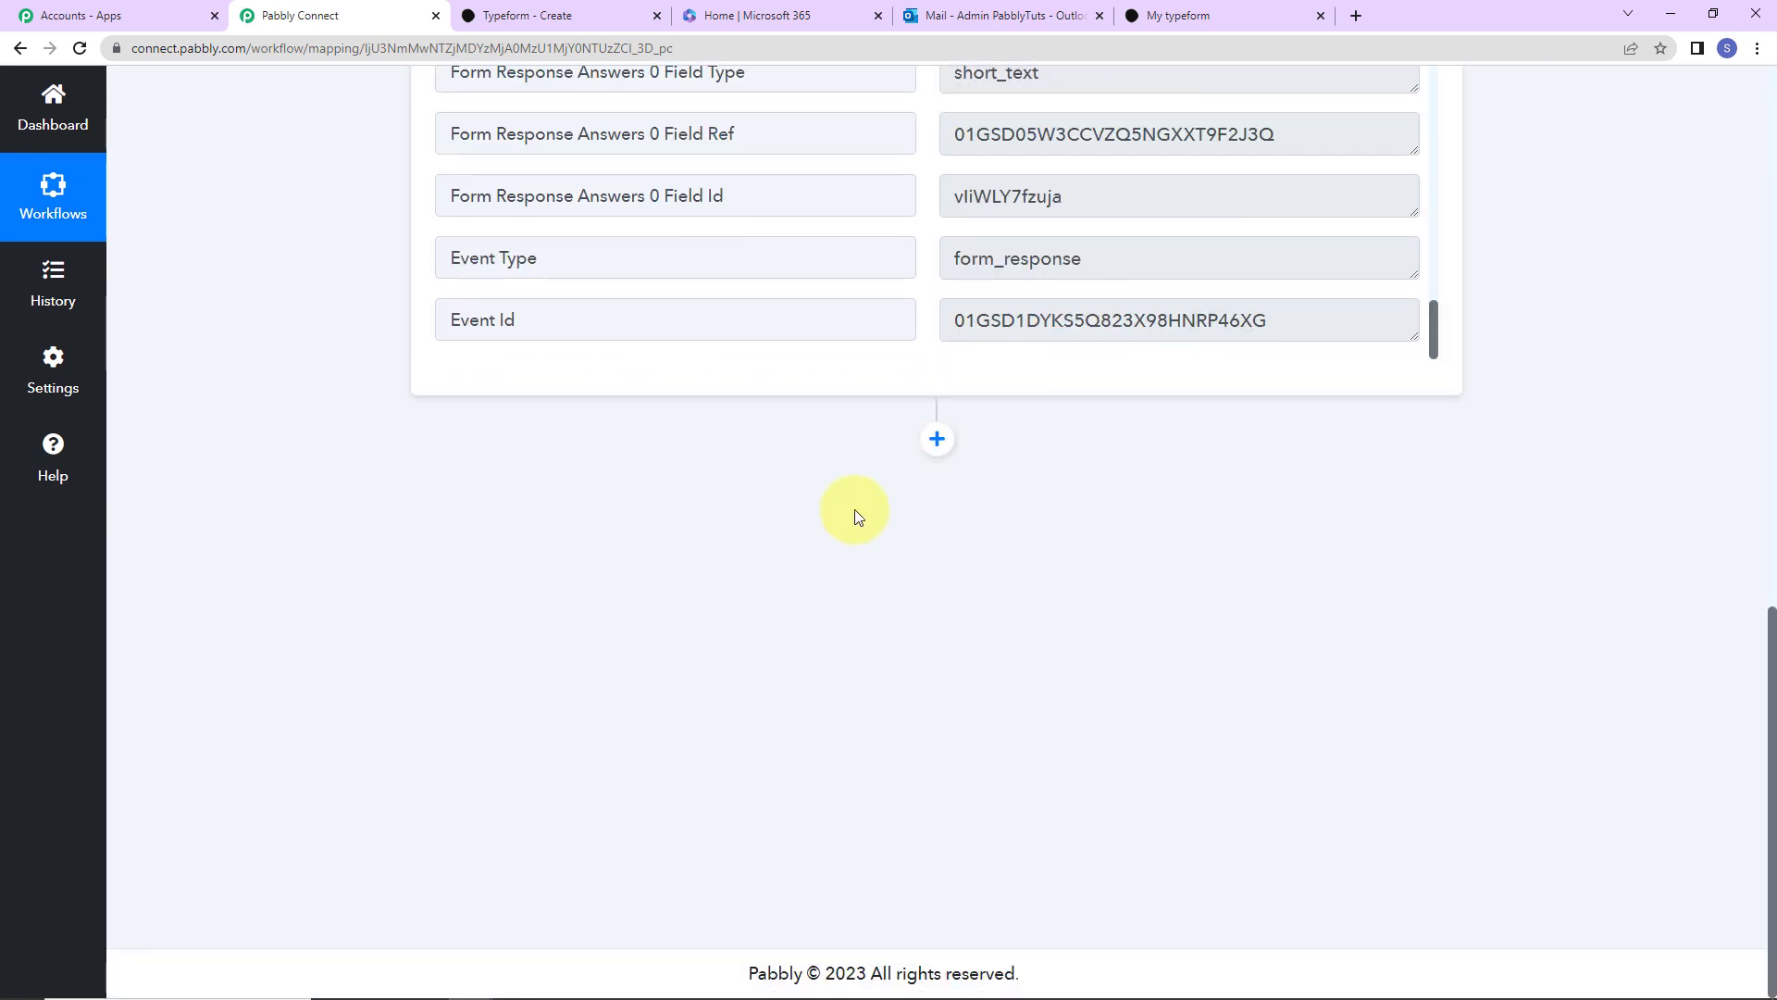
{"action": "left_click", "coordinate": [937, 439]}
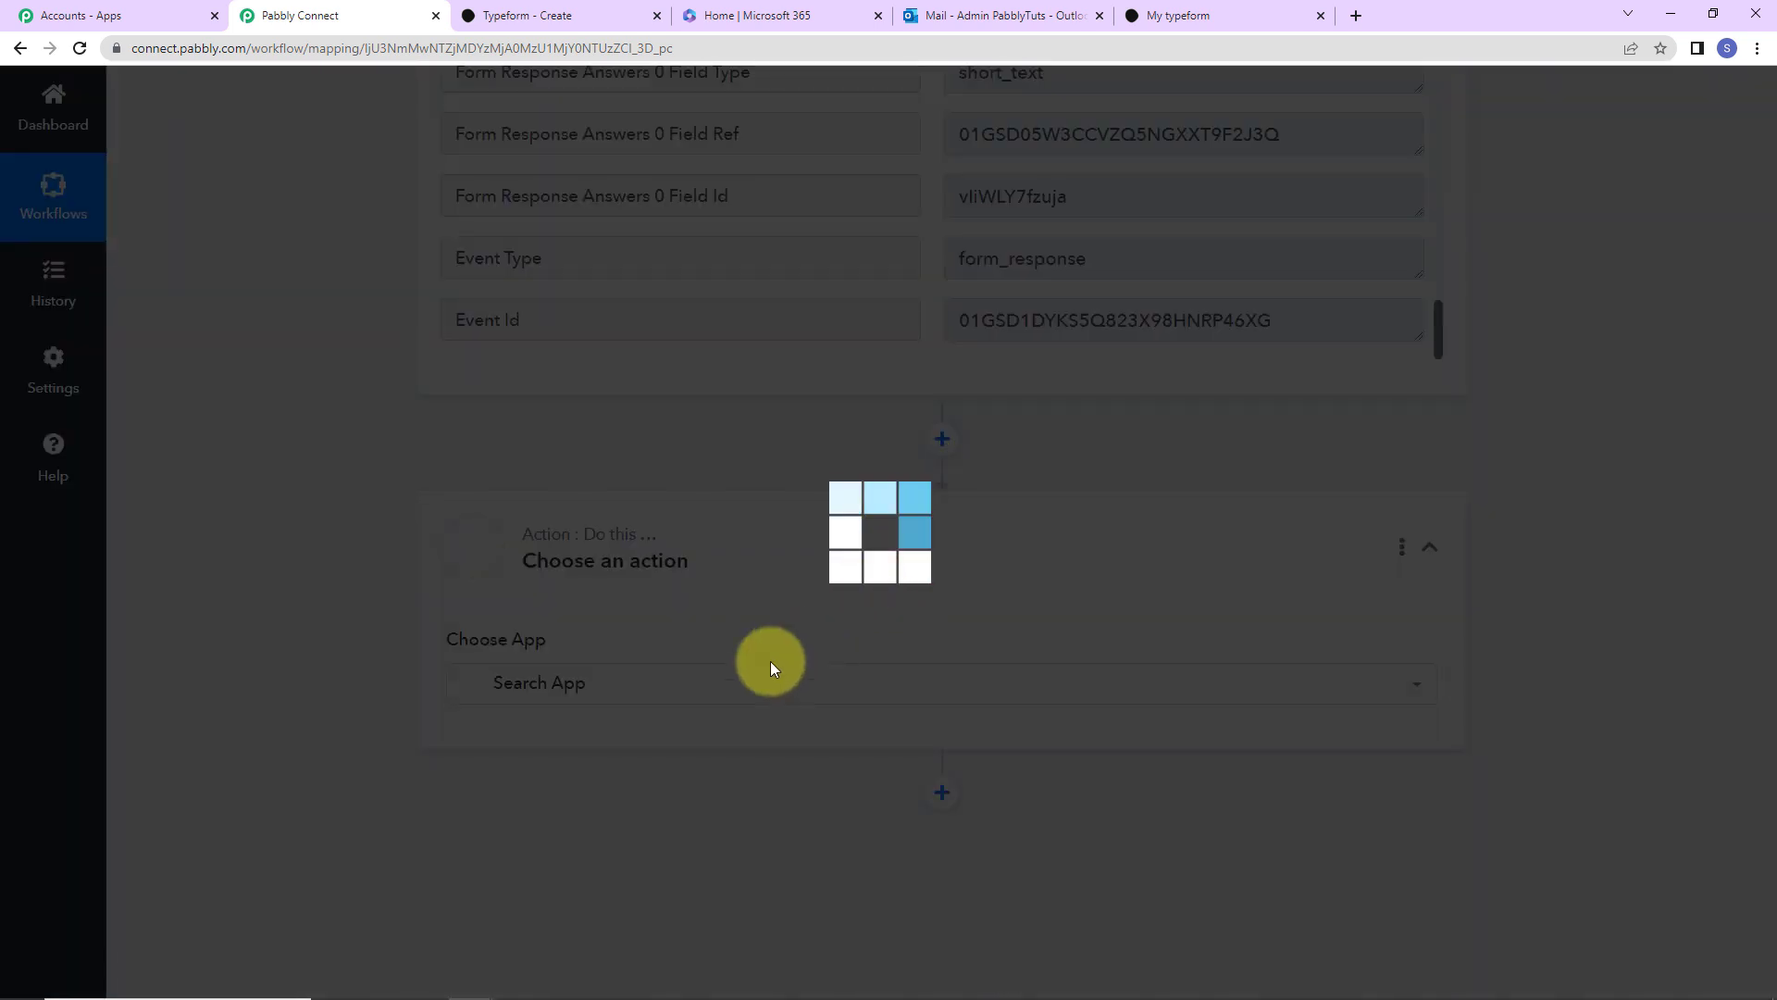
{"action": "type", "text": "micr"}
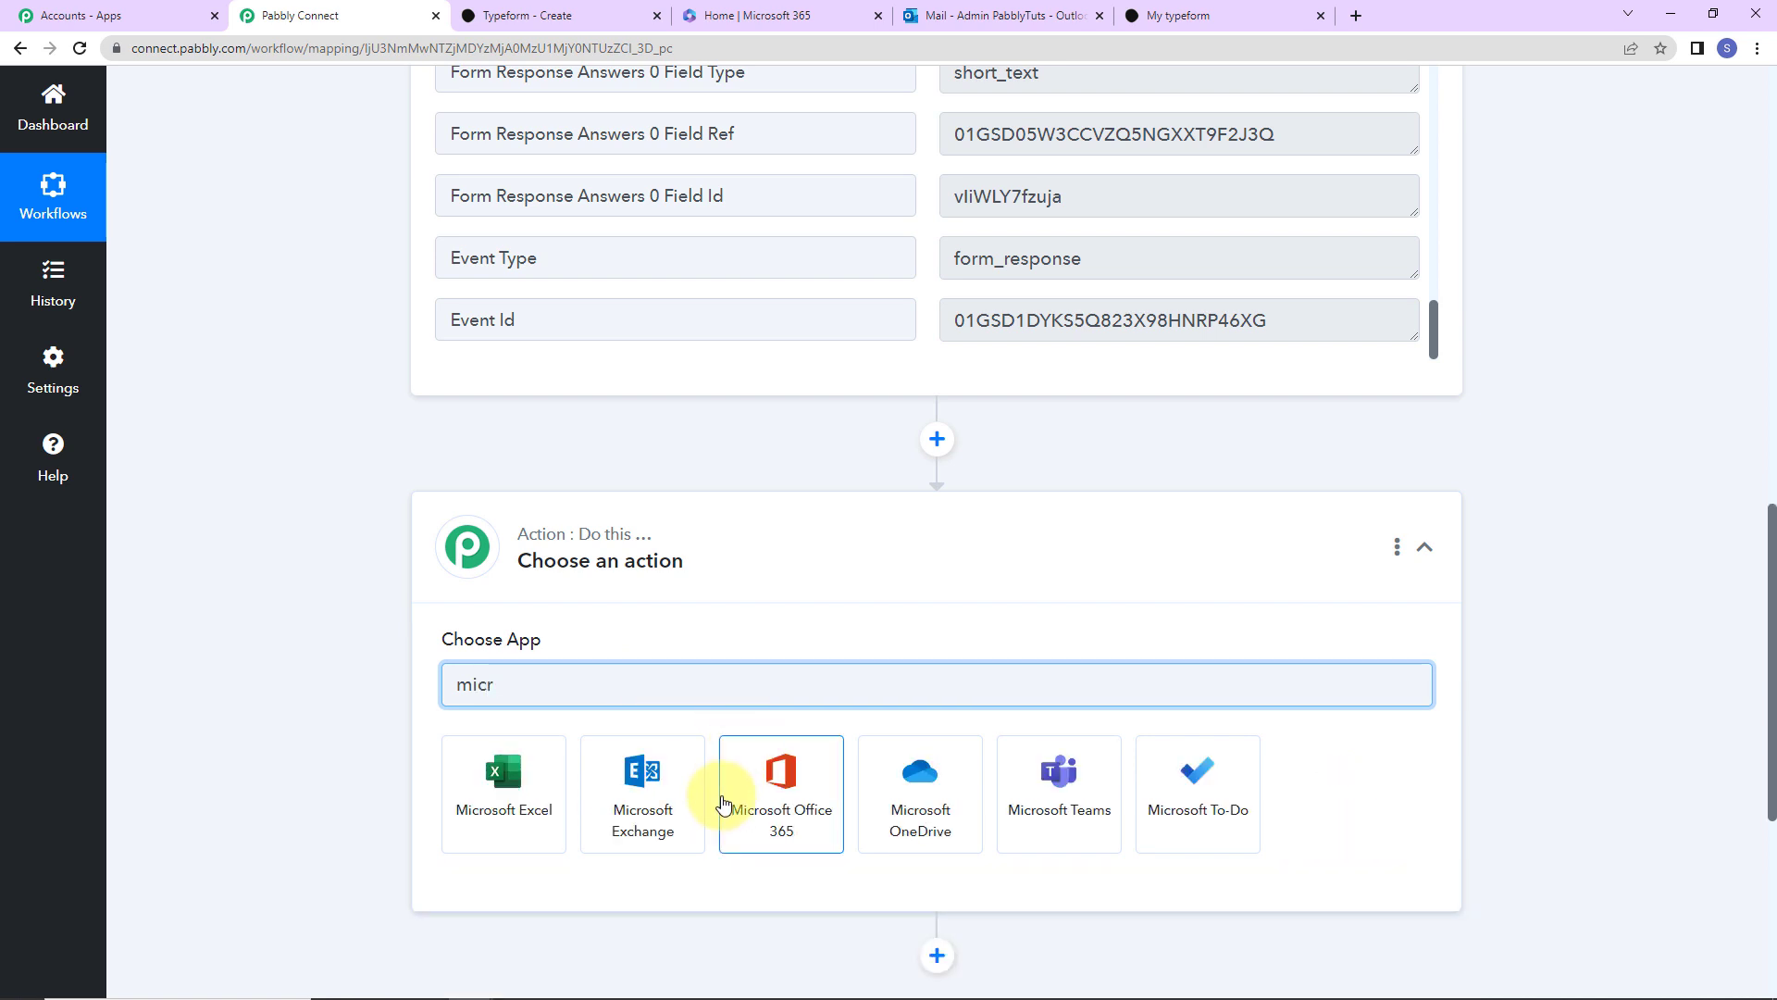
{"action": "left_click", "coordinate": [781, 813]}
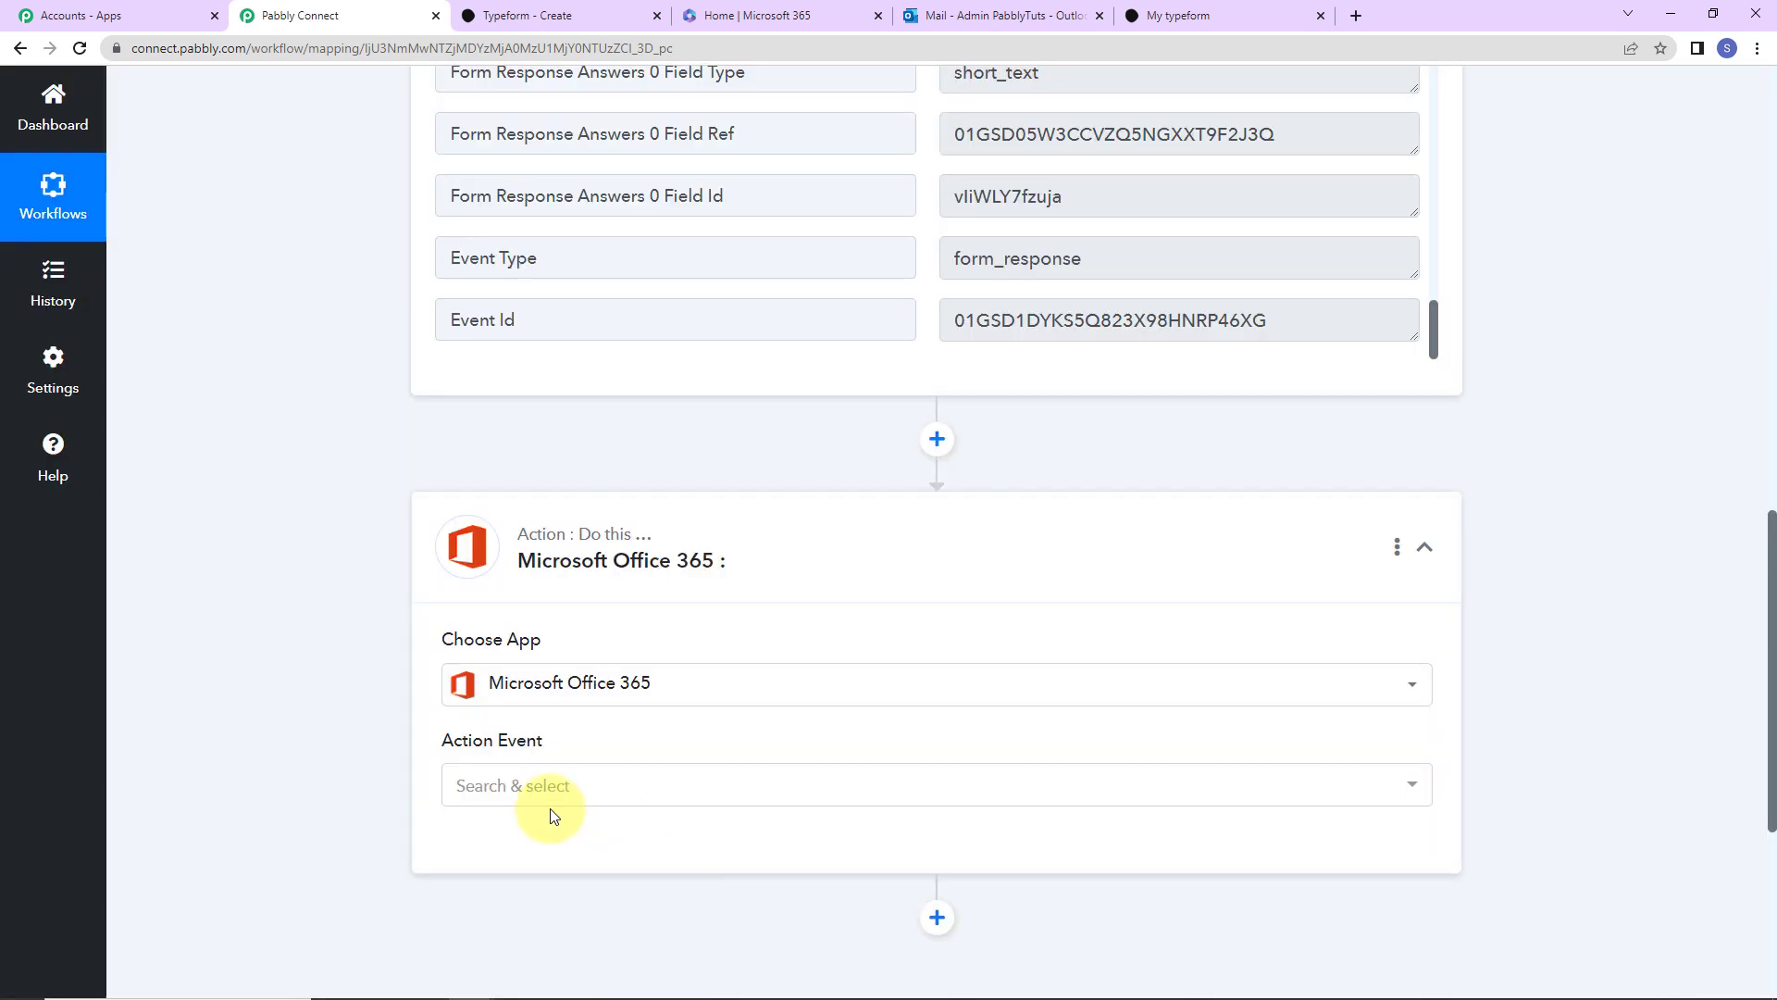
- Set the action event to Create Event in Calendar and open the Microsoft Office 365 account connection settings
{"action": "left_click", "coordinate": [549, 796]}
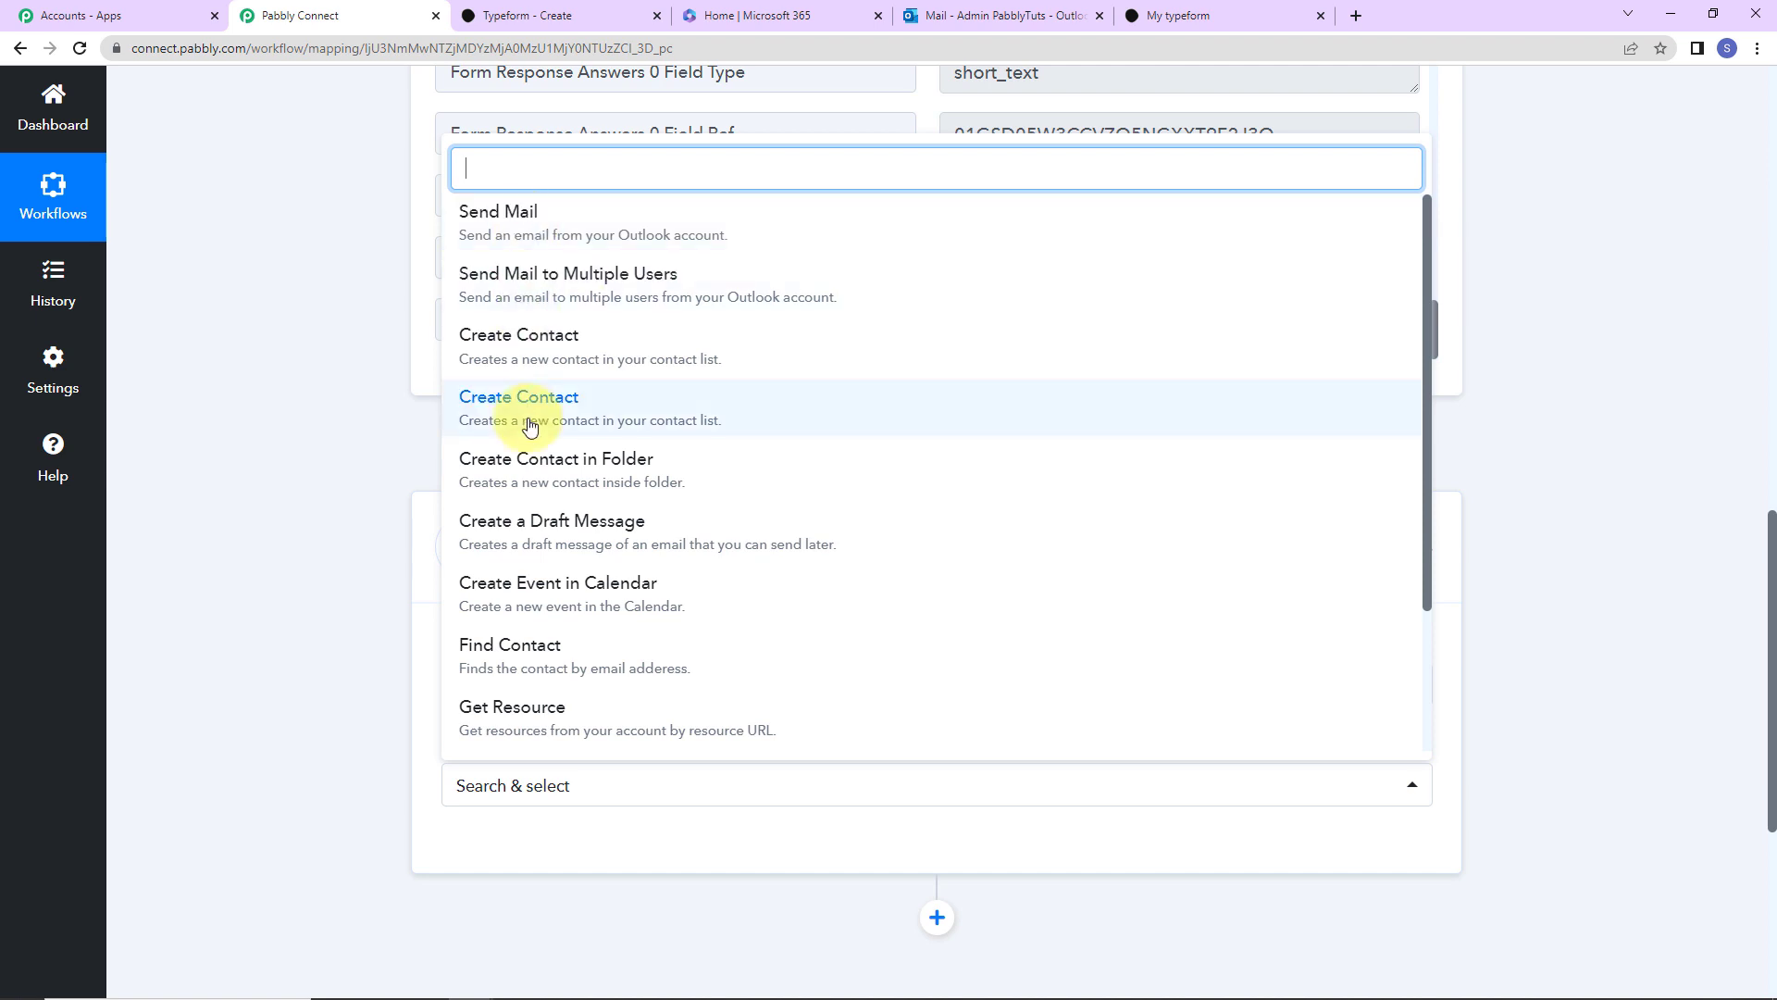
{"action": "left_click", "coordinate": [542, 600]}
{"action": "left_click", "coordinate": [492, 845]}
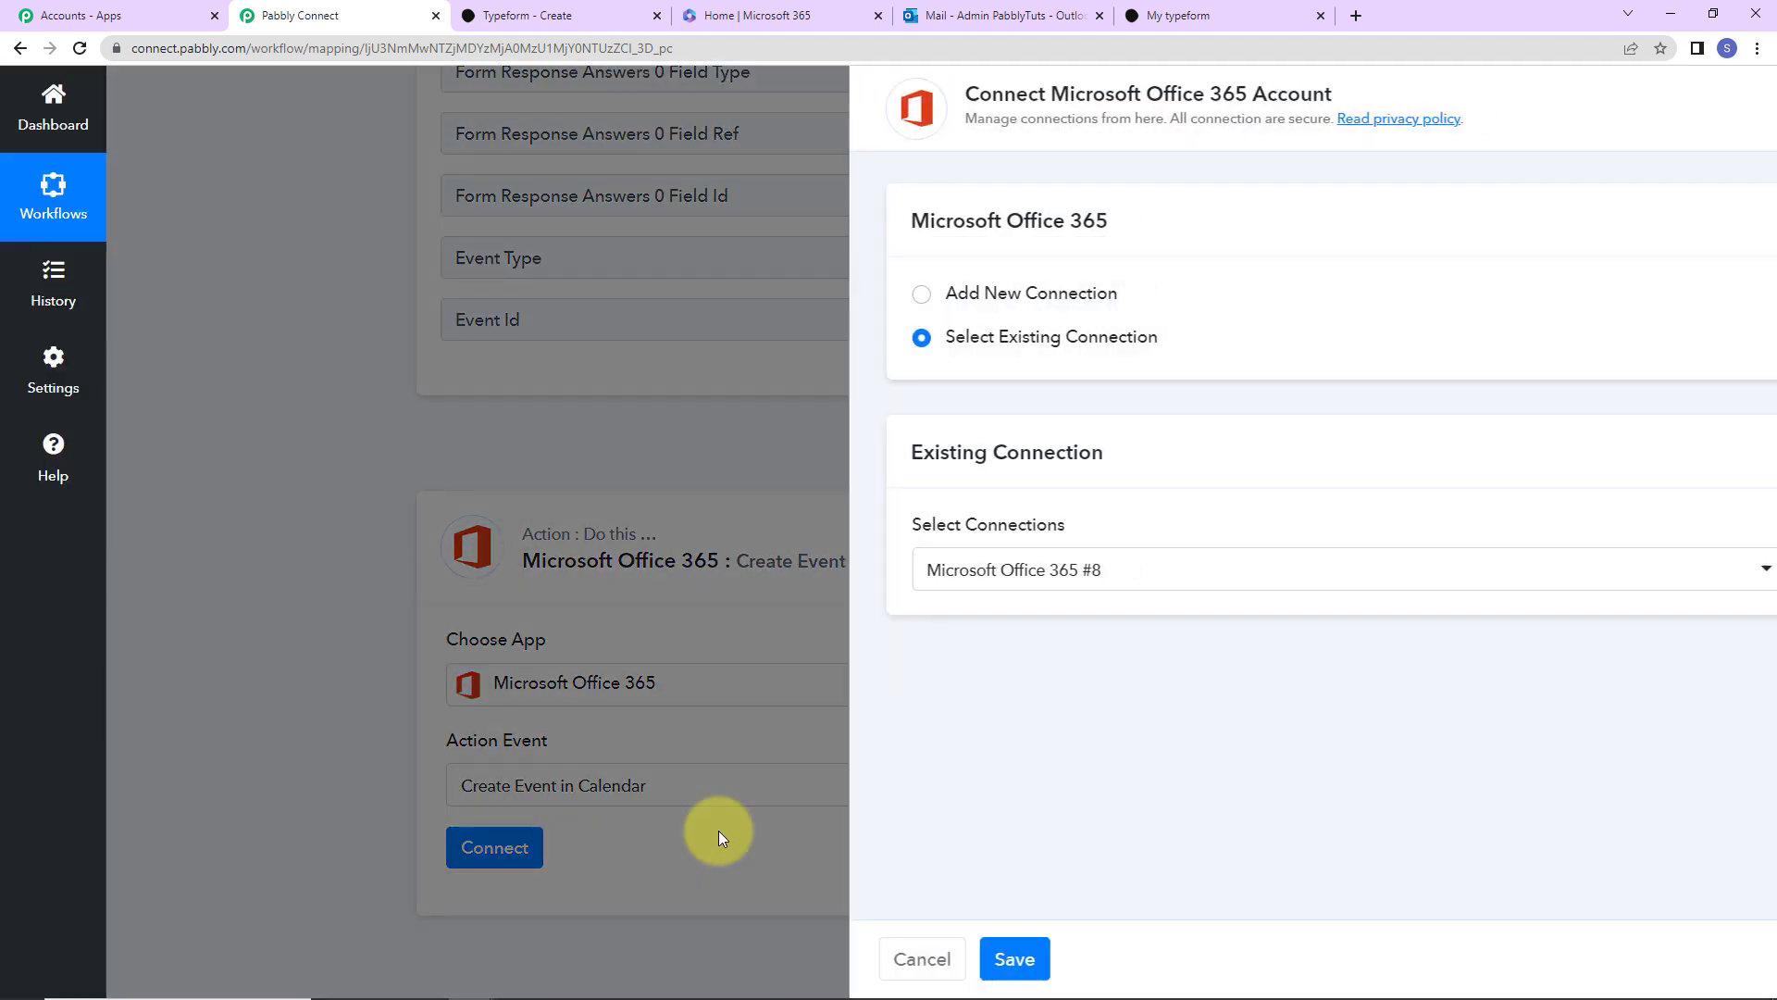
{"action": "left_click_drag", "start_coordinate": [953, 93], "coordinate": [1287, 97]}
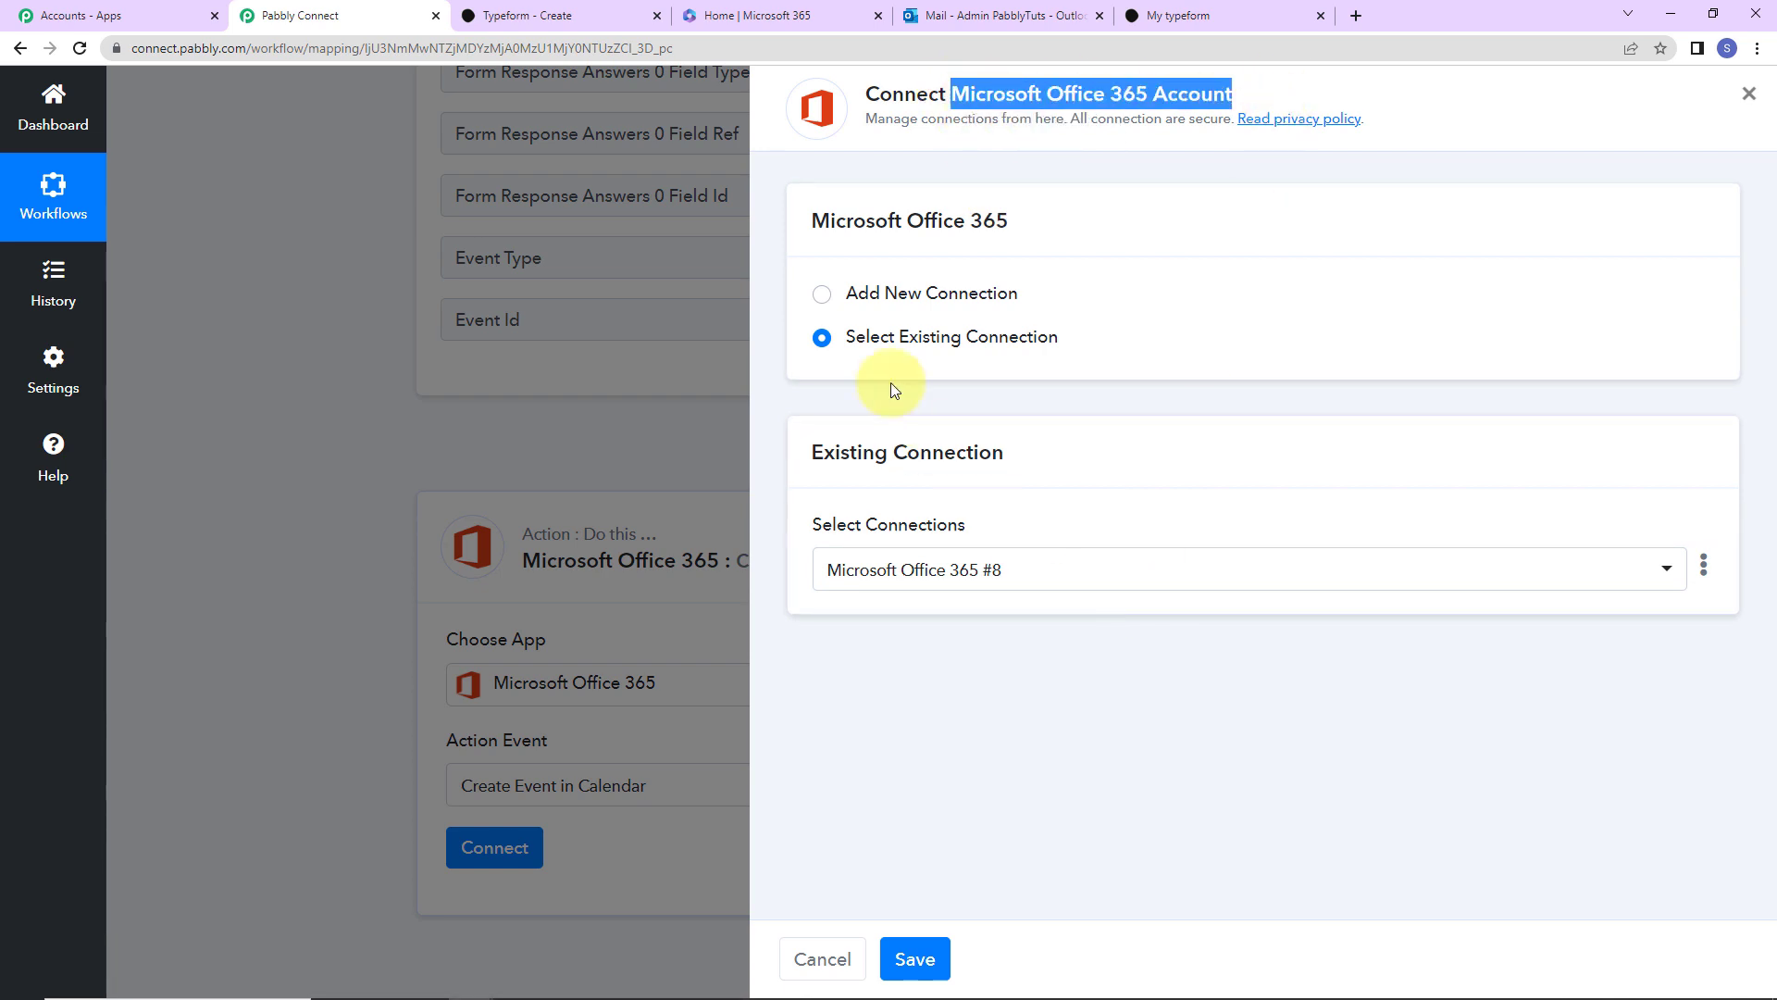
- Add a new Microsoft Office 365 connection and grant Pabbly Connect the requested account permissions
{"action": "left_click", "coordinate": [822, 294]}
{"action": "left_click", "coordinate": [930, 553]}
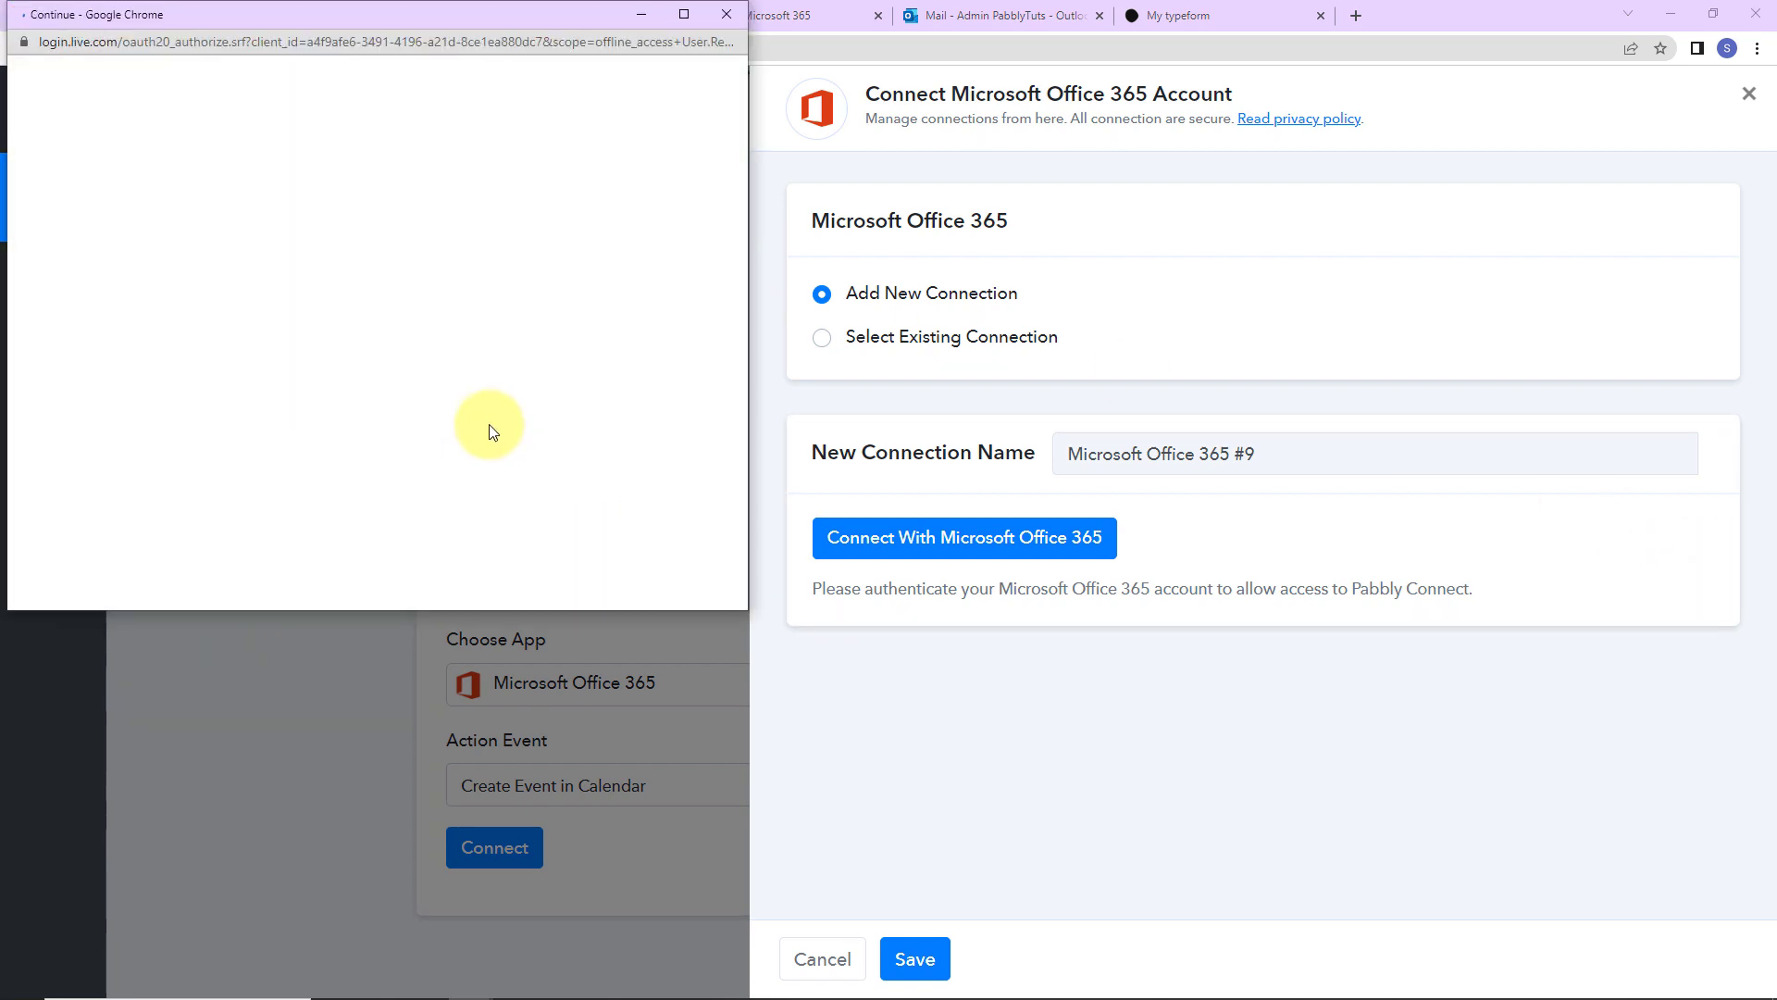
{"action": "scroll", "coordinate": [493, 413], "scroll_direction": "down", "scroll_amount": 3}
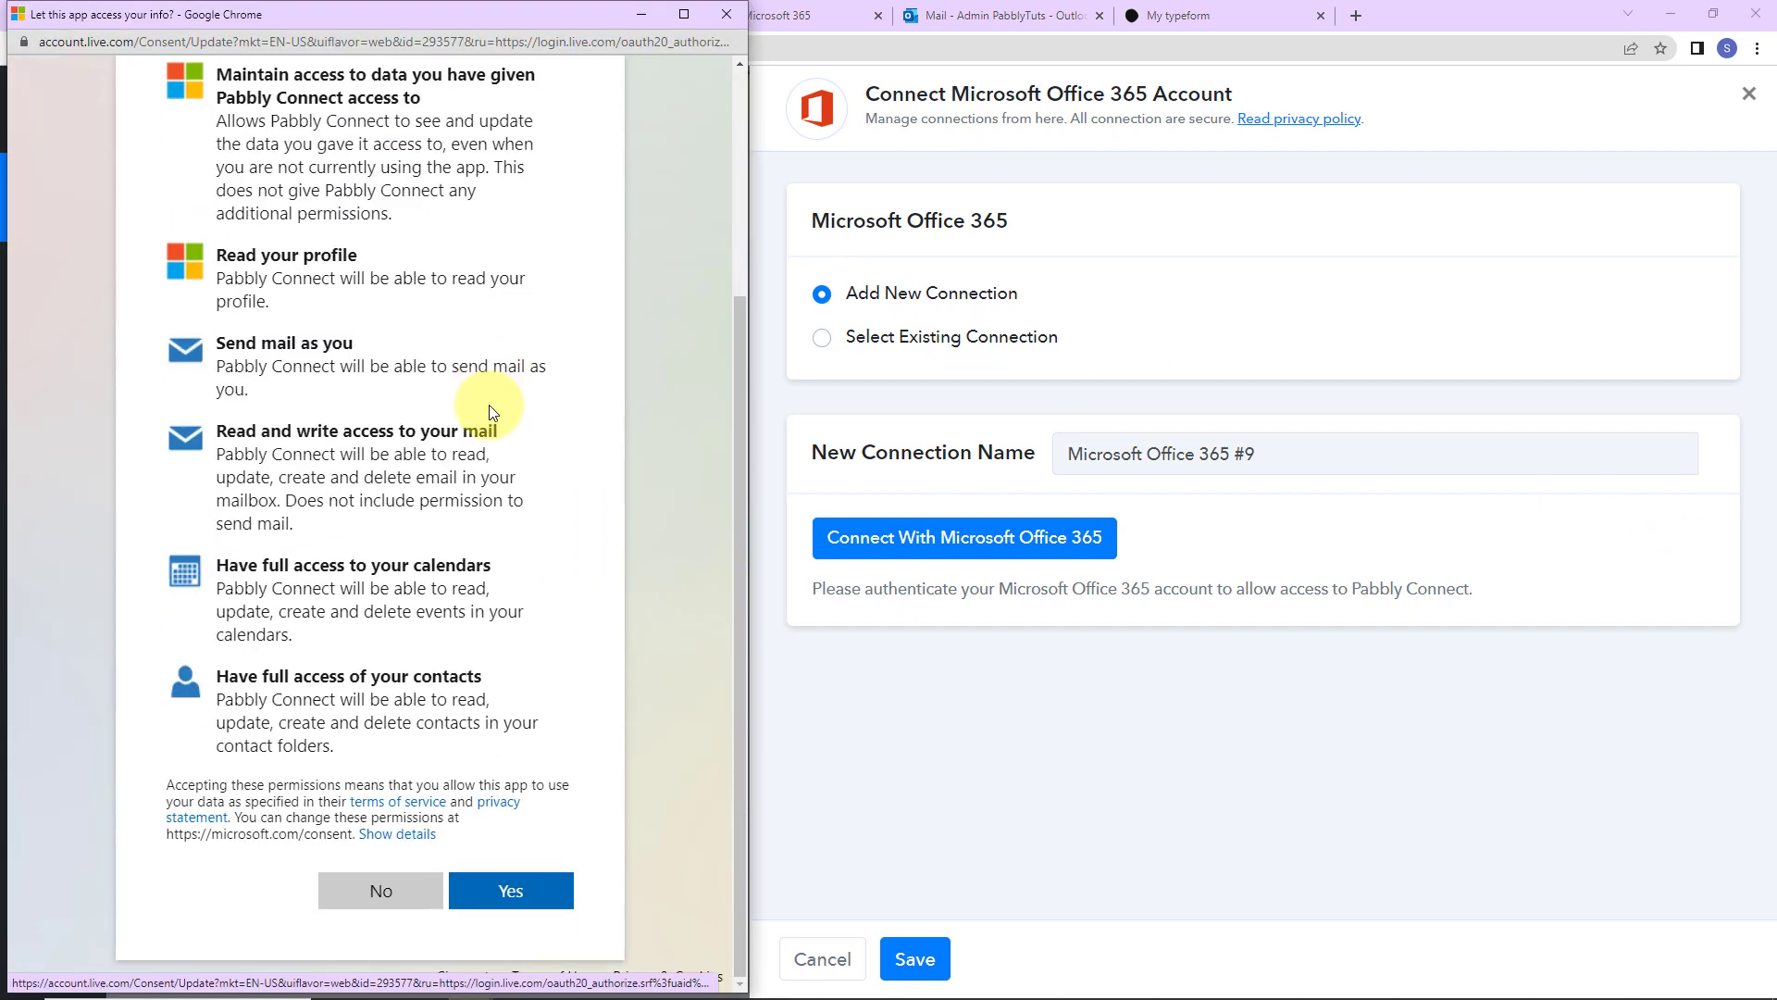
{"action": "left_click", "coordinate": [497, 894]}
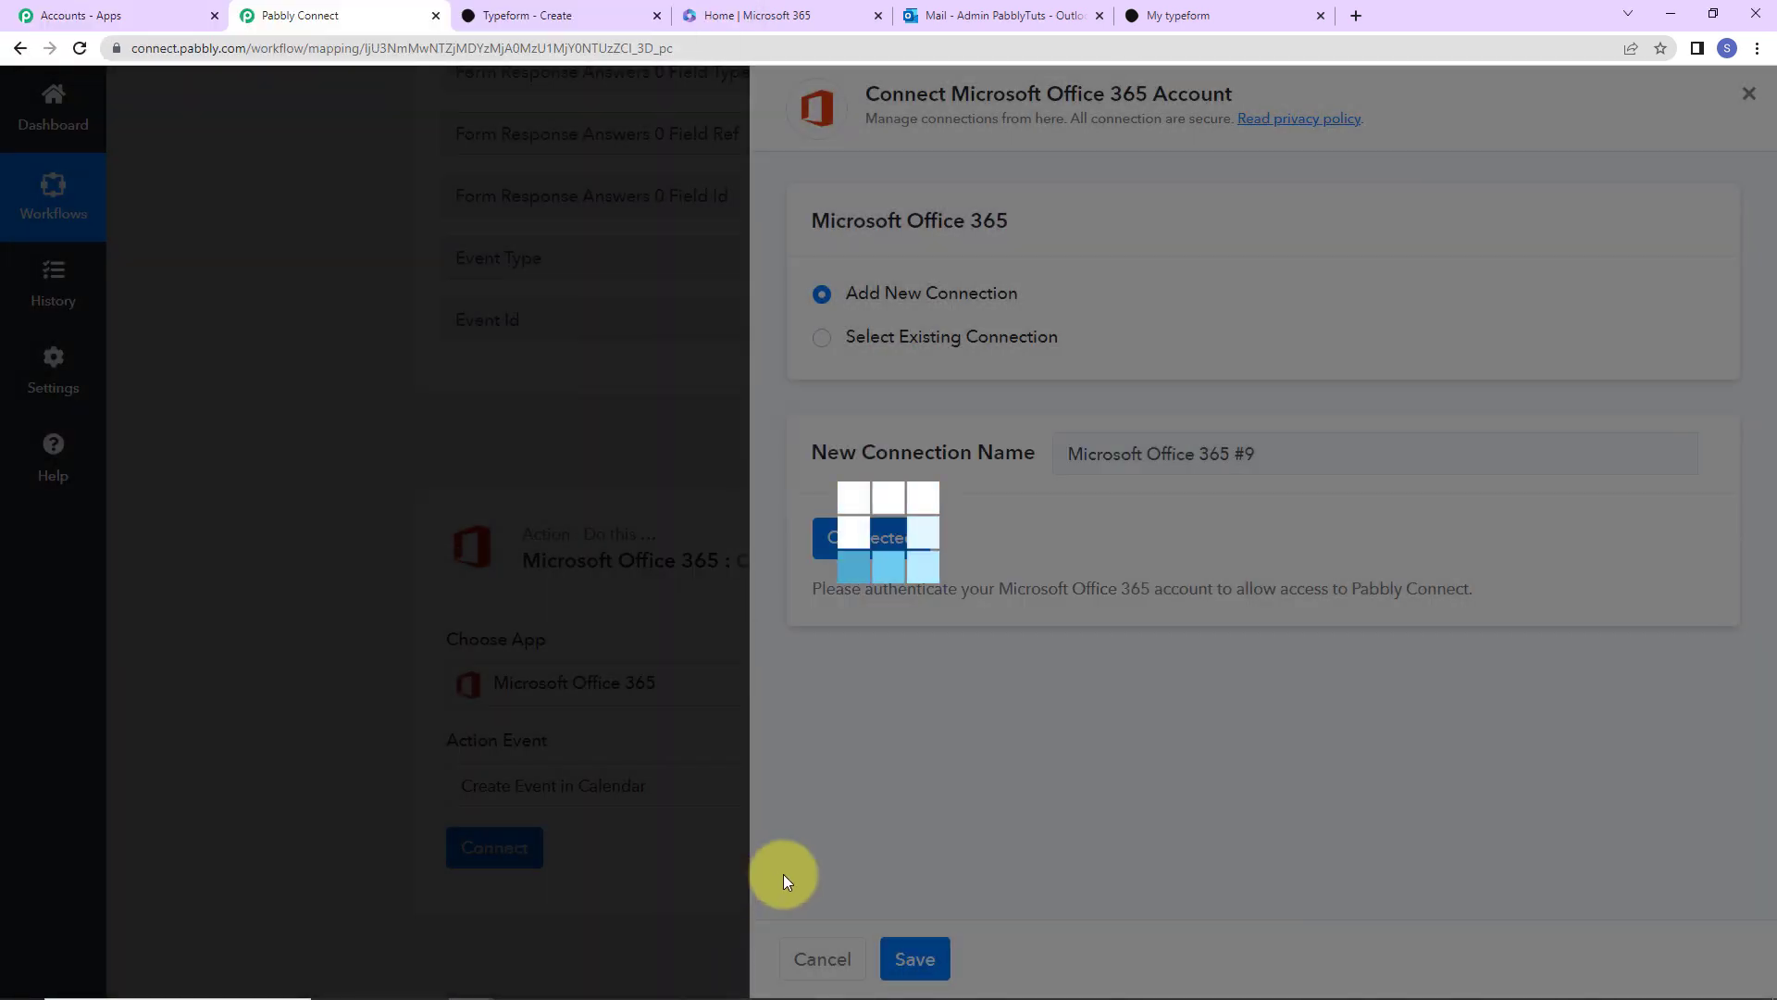
- Review the event fields, open the calendar in Outlook to examine its existing events, and return to the Pabbly Connect workflow
{"action": "scroll", "coordinate": [830, 762], "scroll_direction": "down", "scroll_amount": 8}
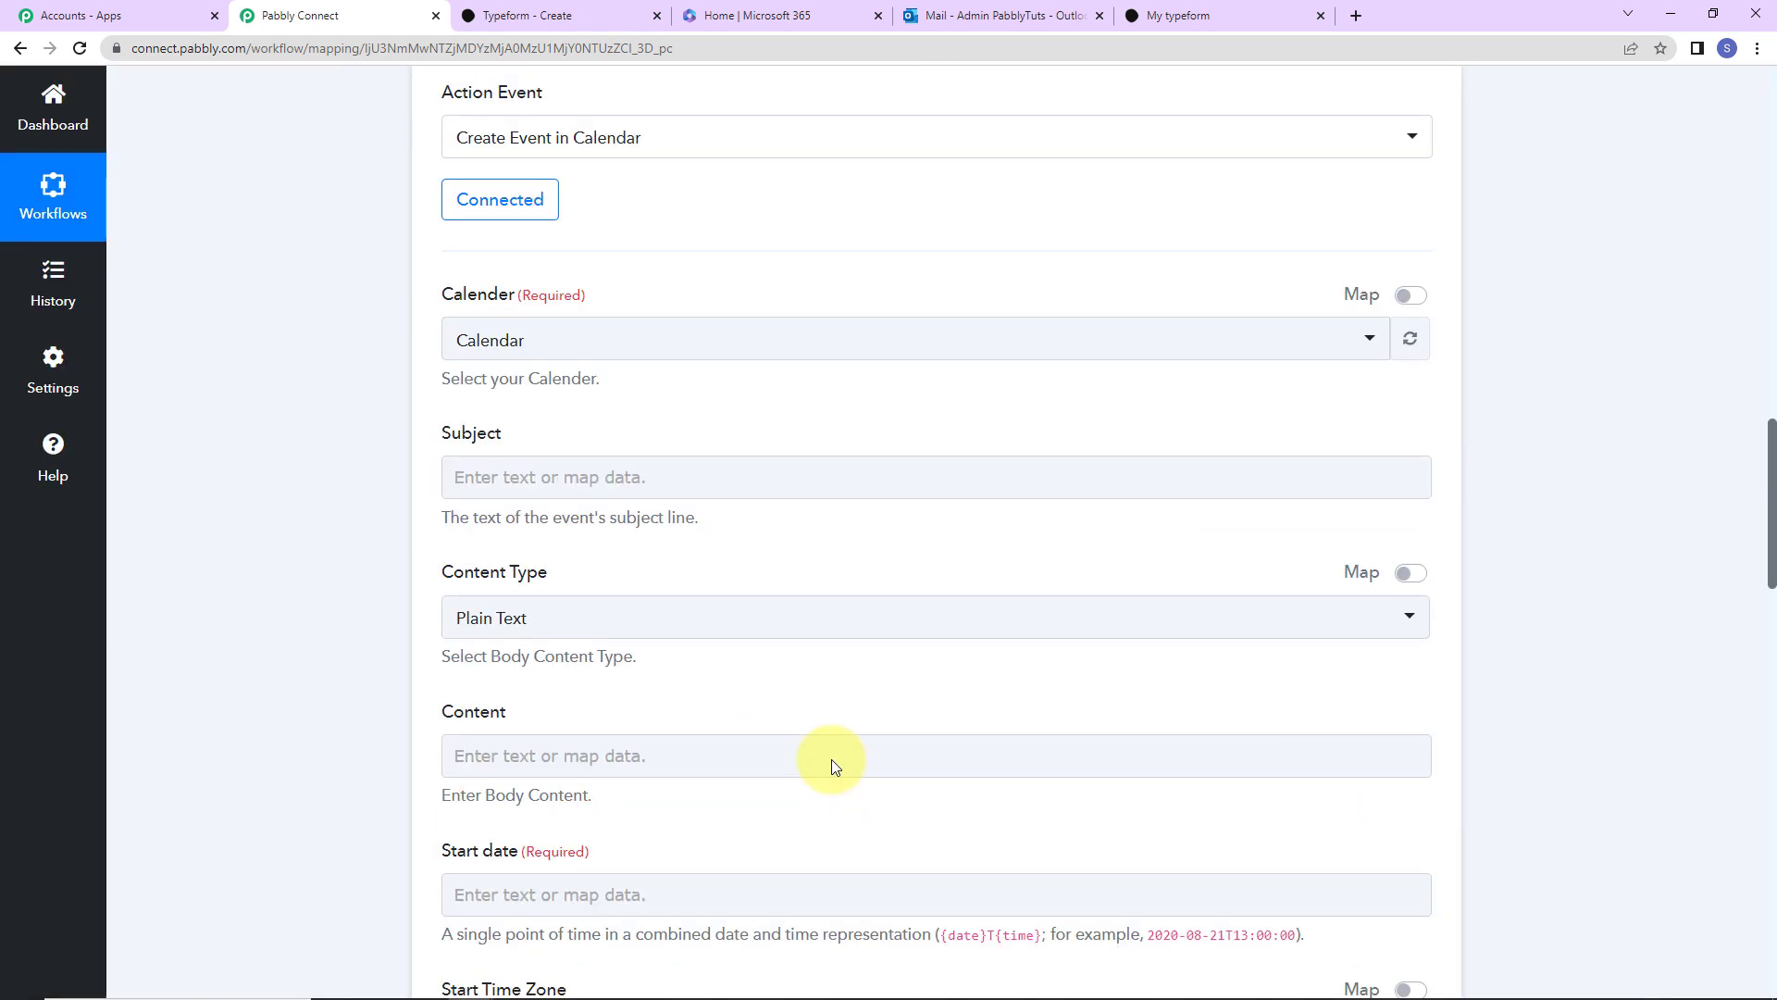
{"action": "scroll", "coordinate": [483, 355], "scroll_direction": "up", "scroll_amount": 2}
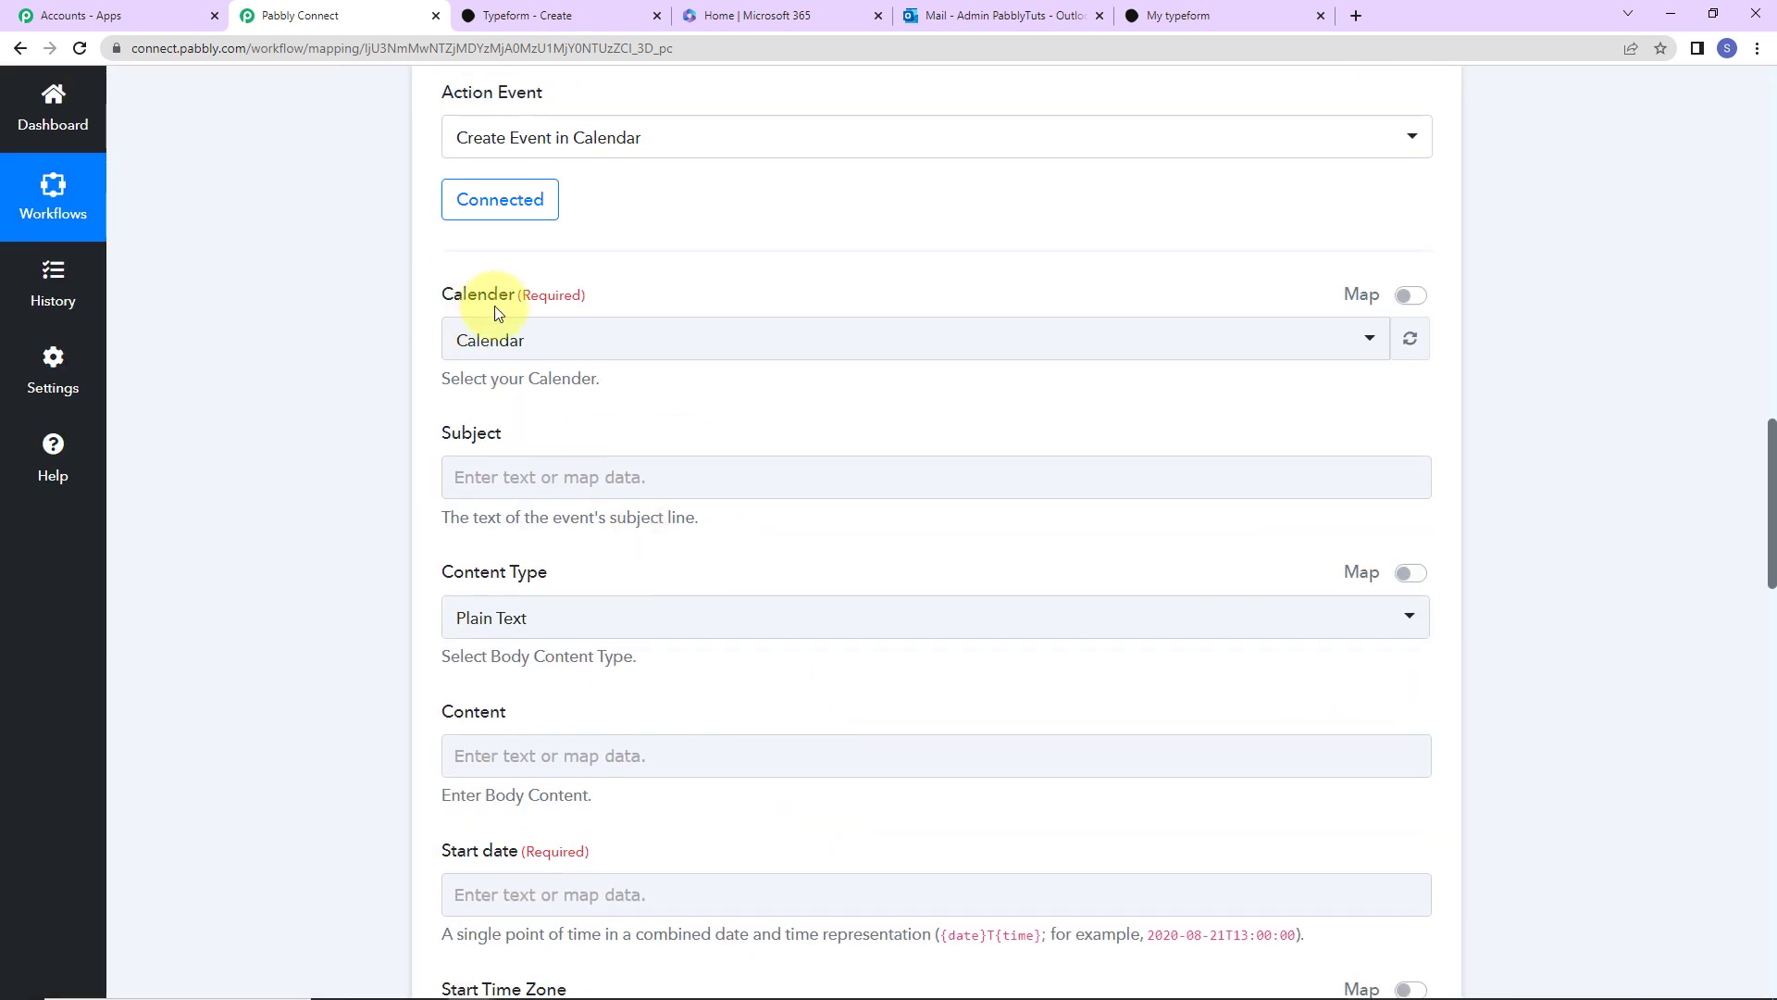
{"action": "left_click", "coordinate": [457, 465]}
{"action": "left_click", "coordinate": [537, 603]}
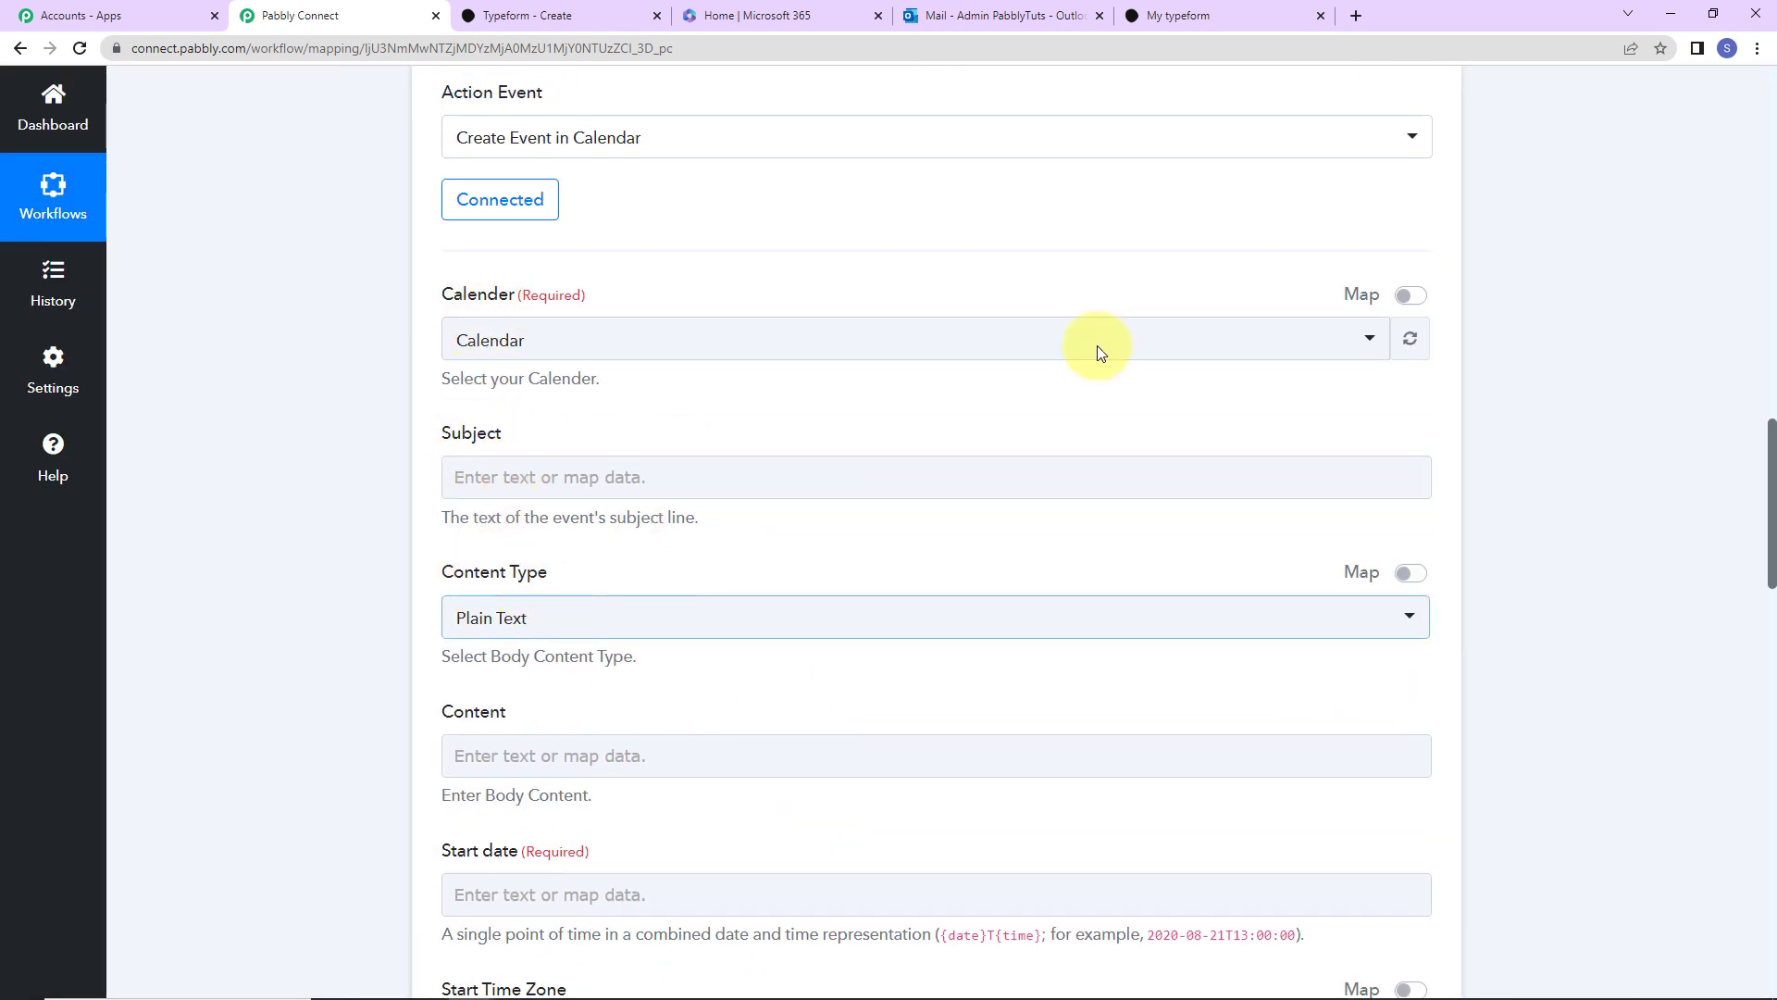
{"action": "left_click", "coordinate": [765, 17]}
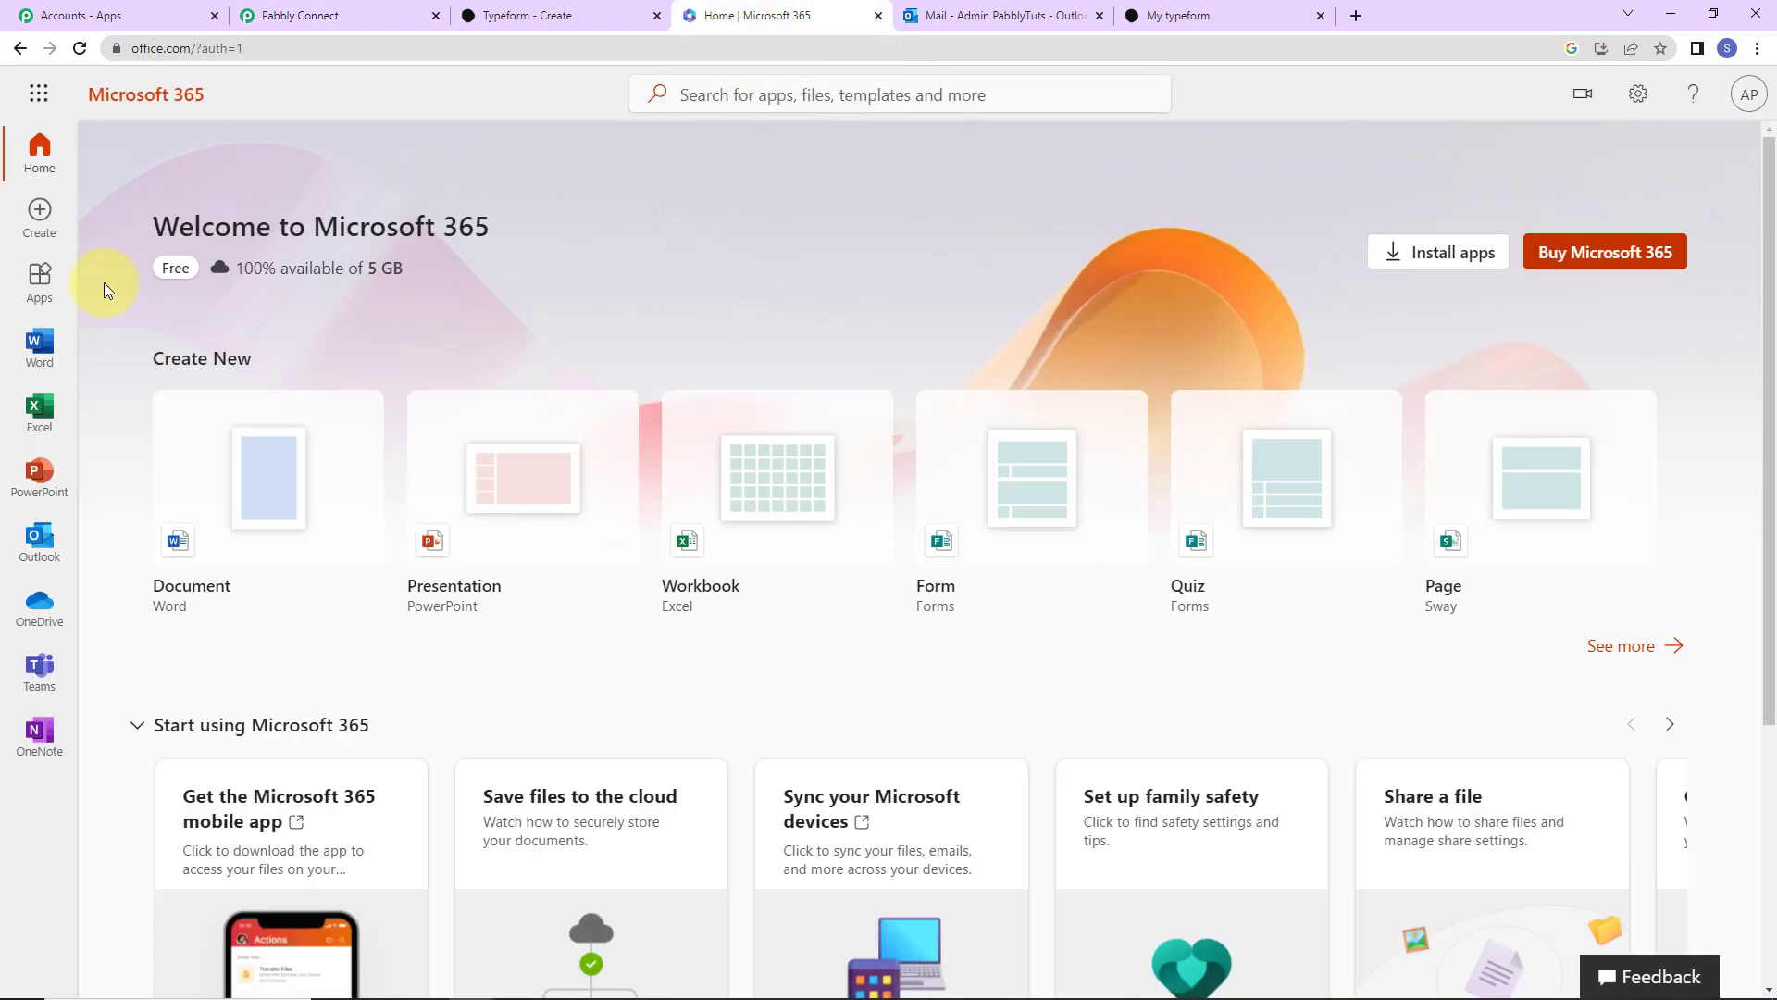
{"action": "left_click", "coordinate": [995, 17]}
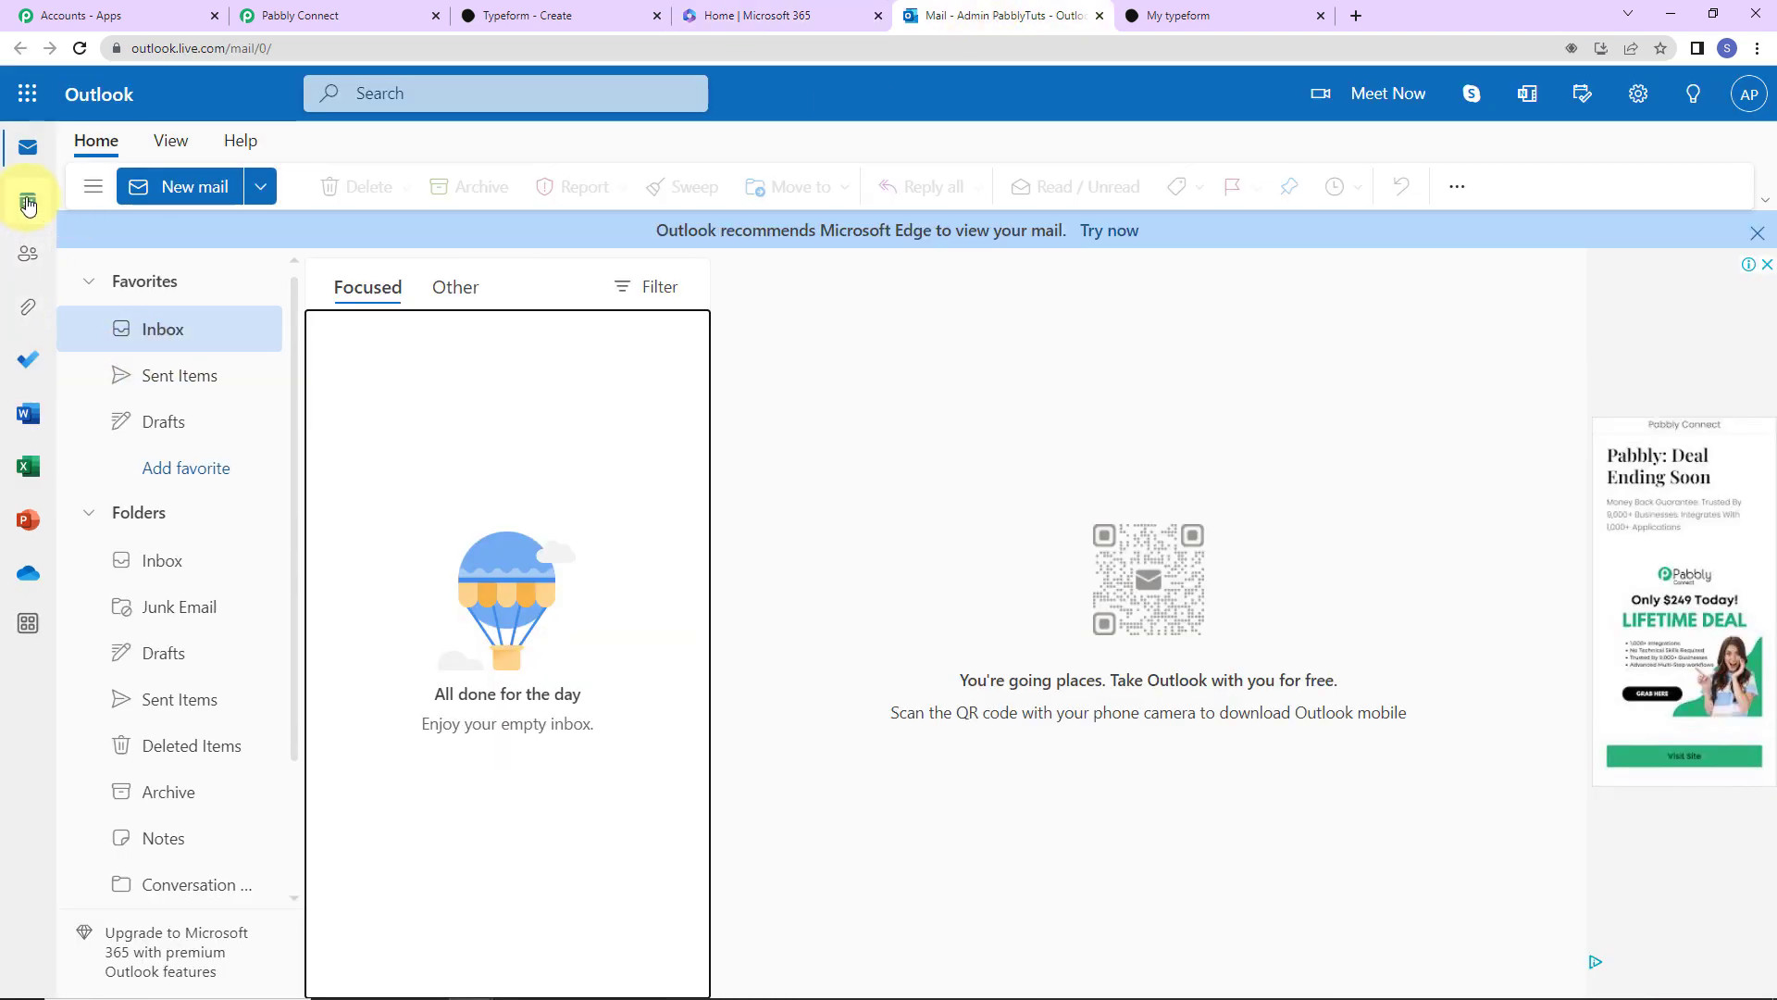
{"action": "left_click", "coordinate": [27, 203]}
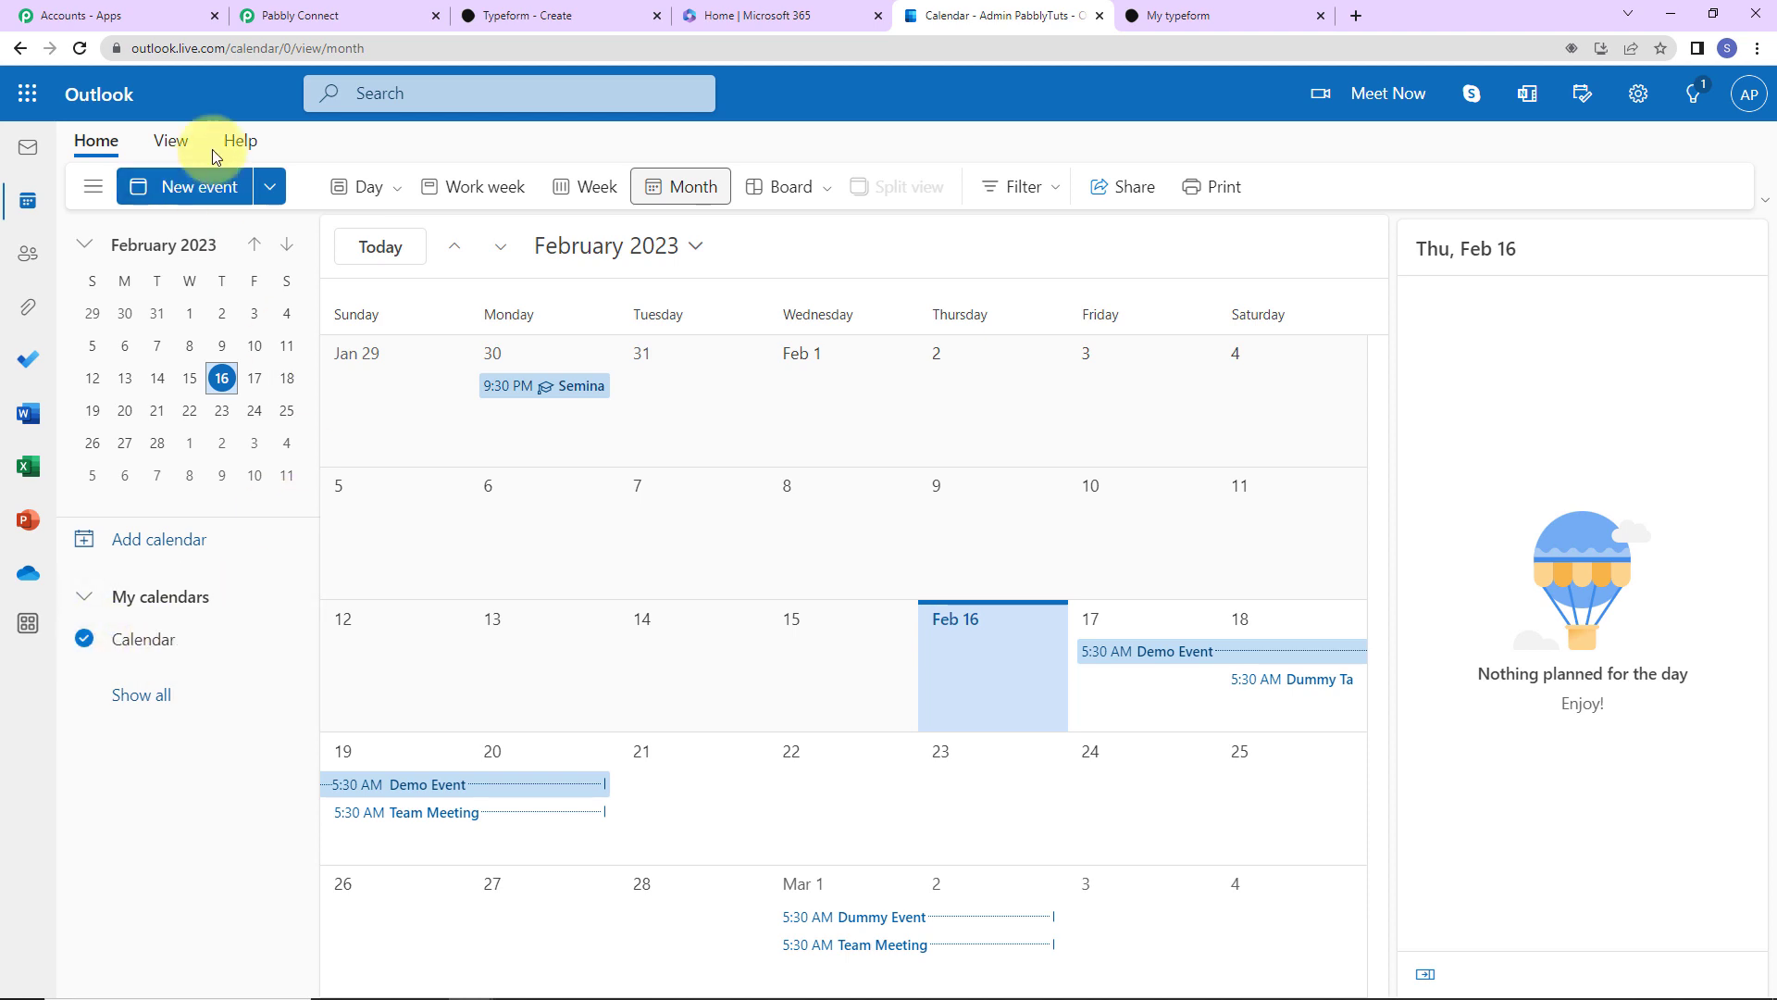
{"action": "left_click", "coordinate": [346, 19]}
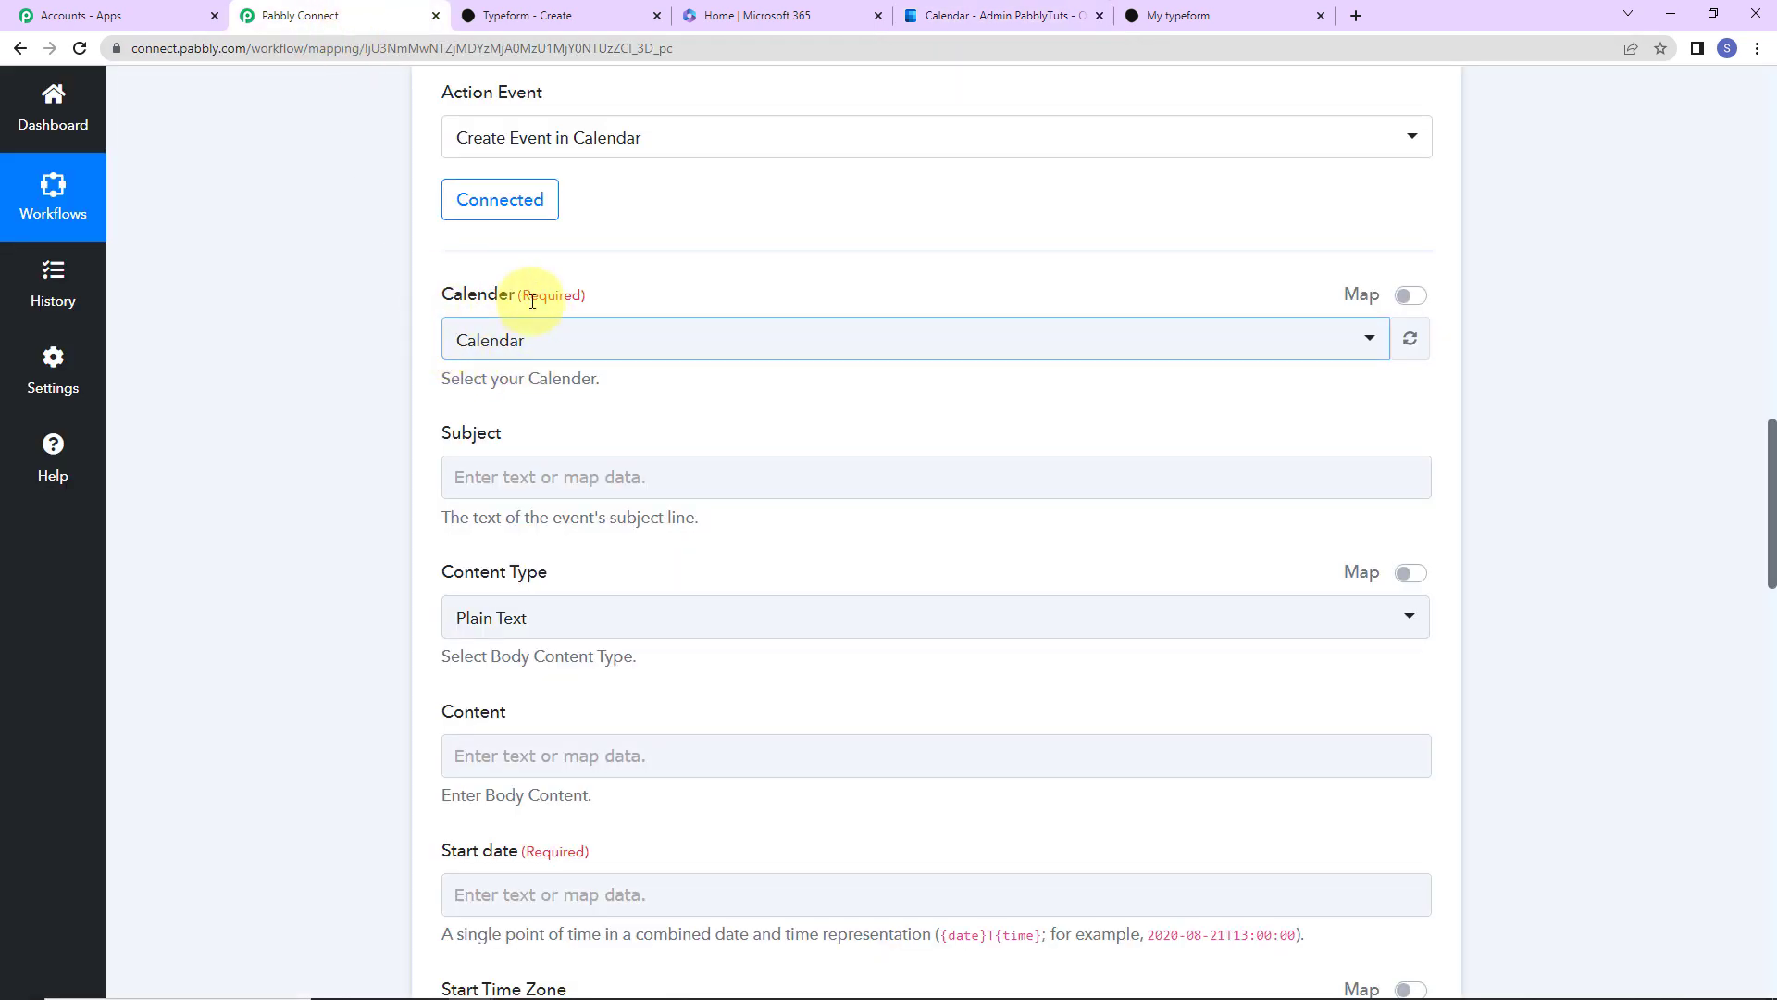
- Map the event's Subject to the Typeform response value Form Response Answers 0 Text
{"action": "left_click", "coordinate": [582, 478]}
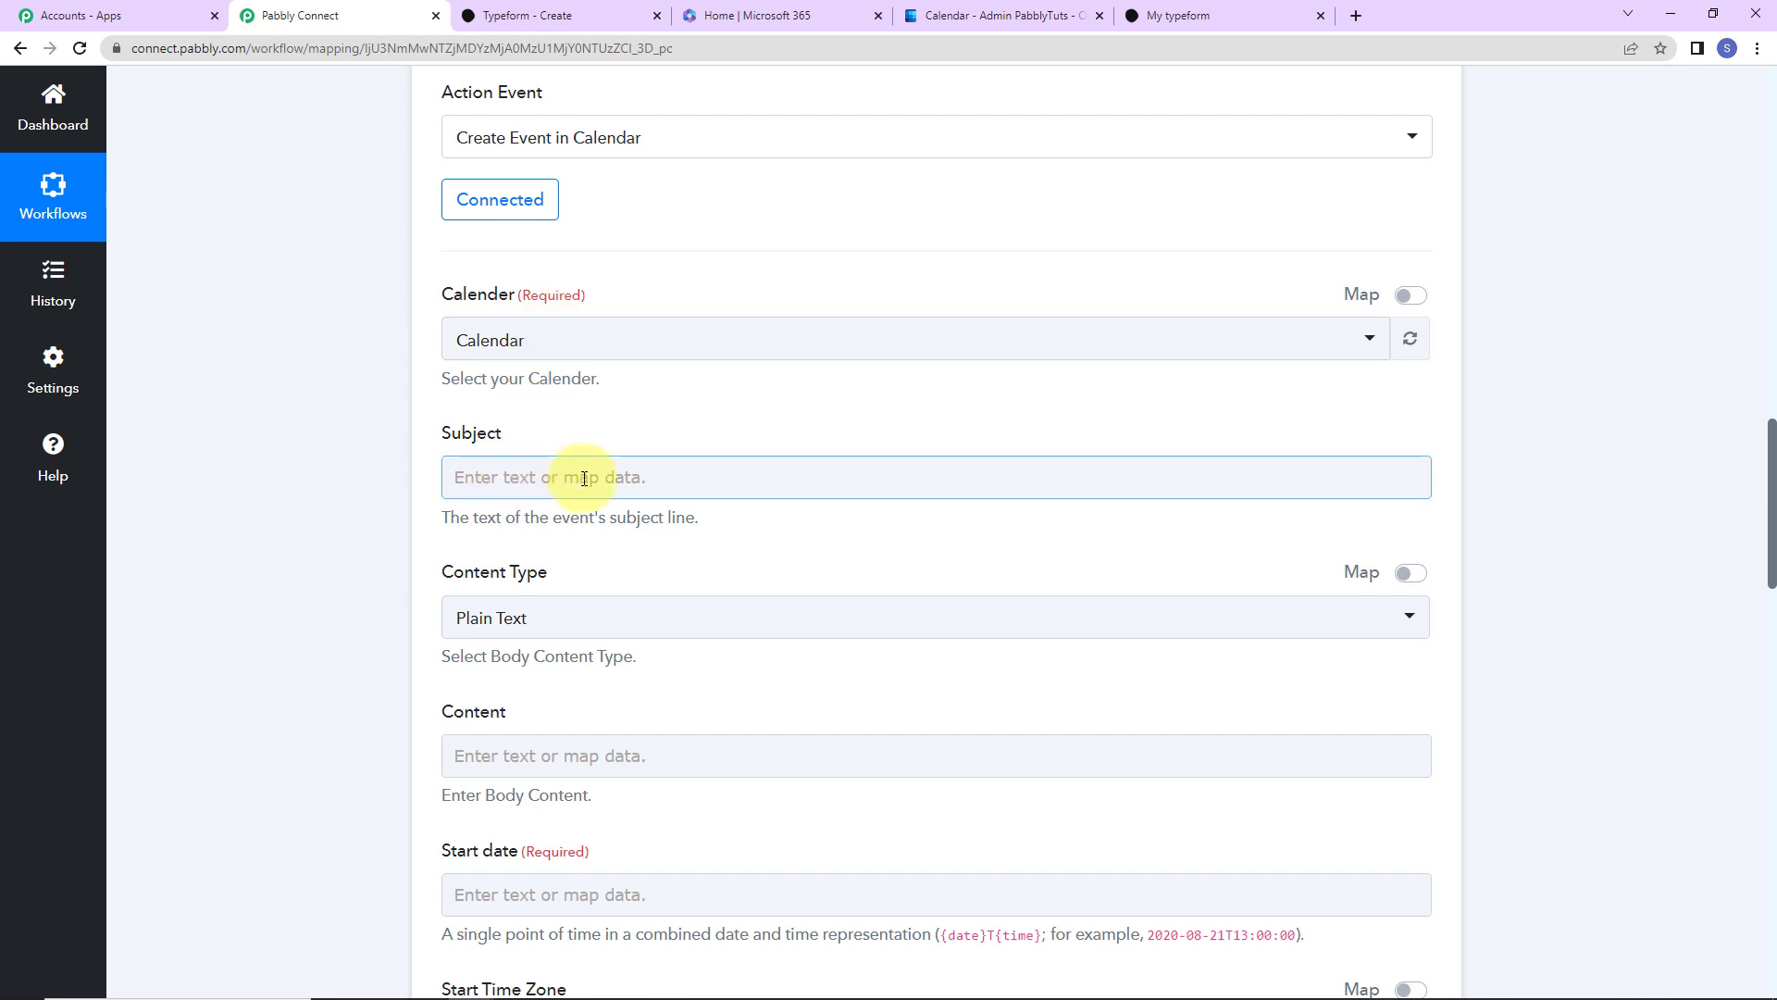
{"action": "left_click", "coordinate": [583, 477]}
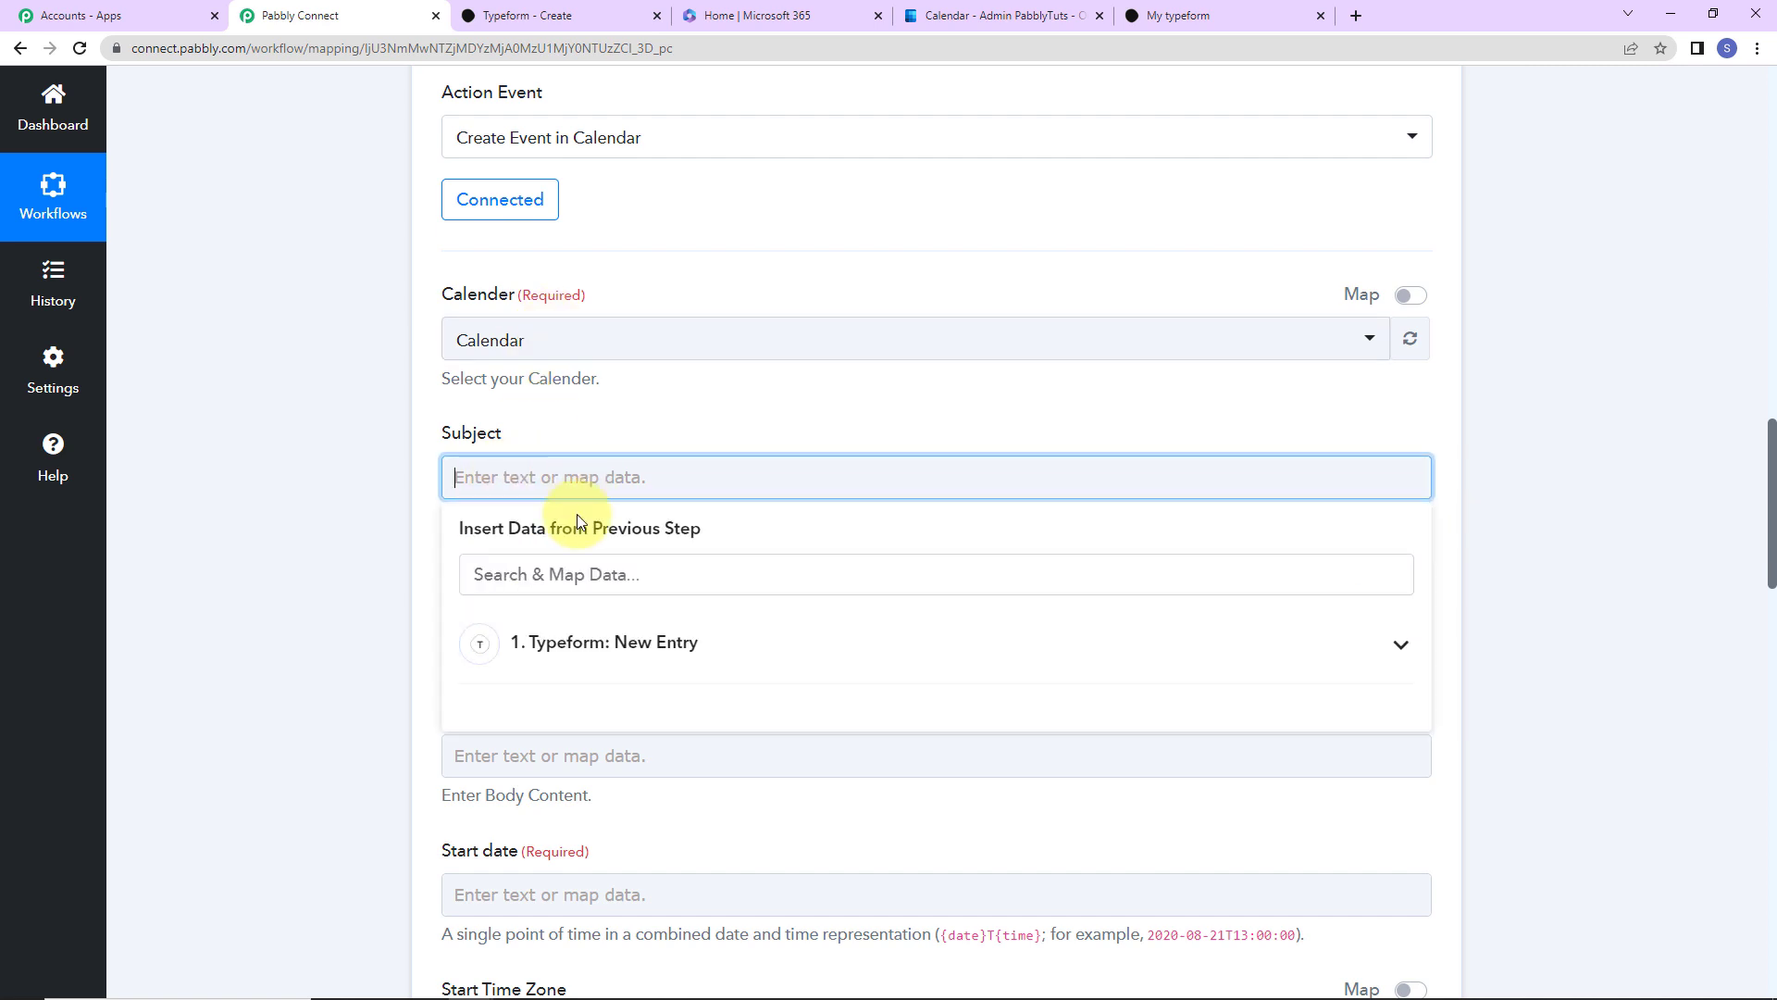
{"action": "left_click", "coordinate": [559, 655]}
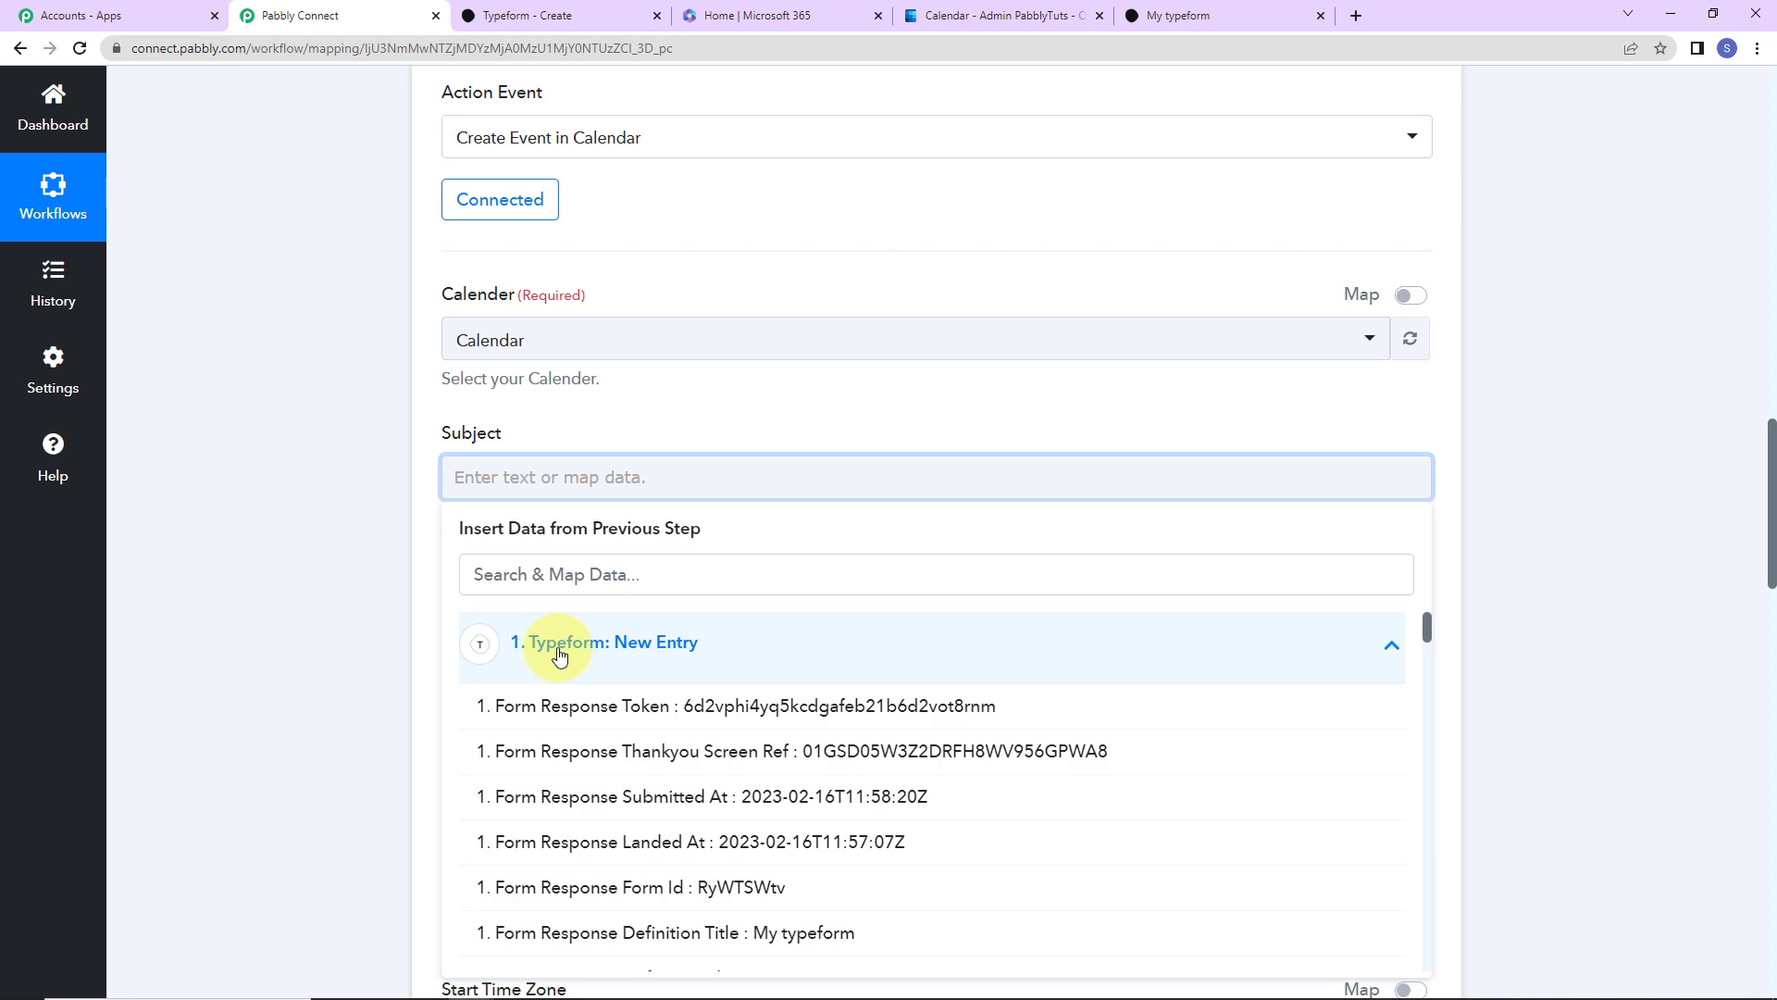
{"action": "scroll", "coordinate": [1025, 844], "scroll_direction": "down", "scroll_amount": 10}
{"action": "scroll", "coordinate": [1025, 844], "scroll_direction": "down", "scroll_amount": 10}
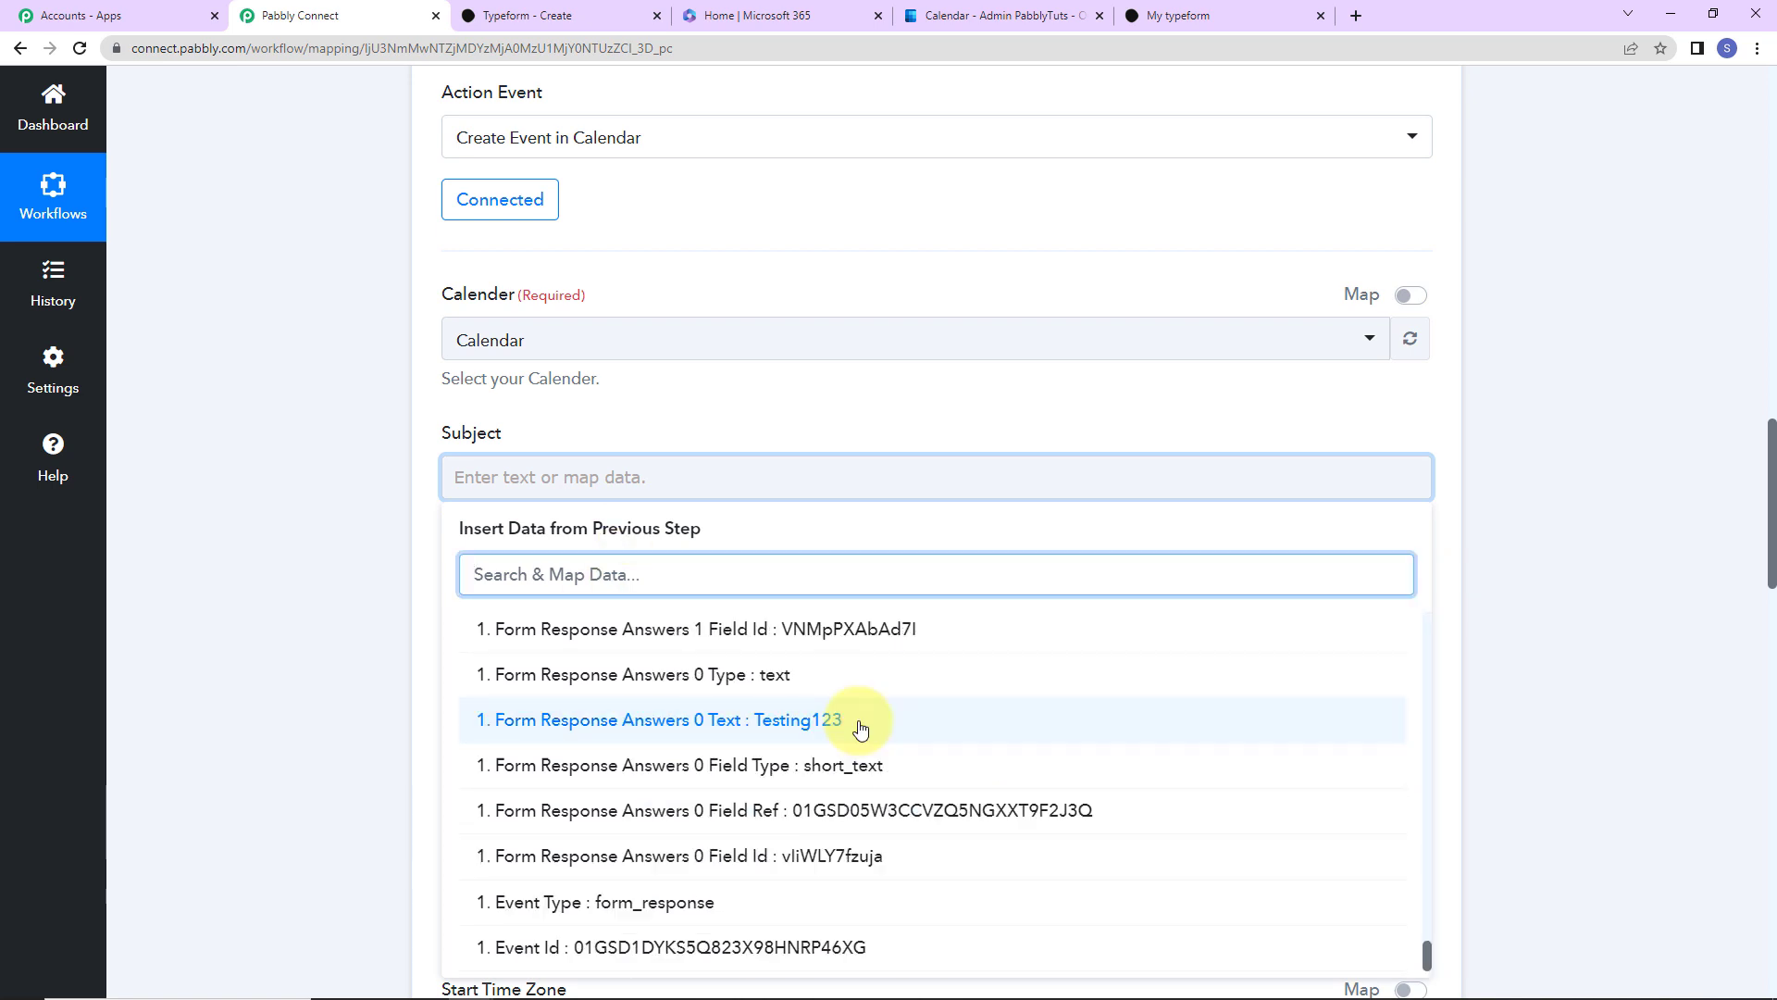
{"action": "left_click", "coordinate": [859, 726]}
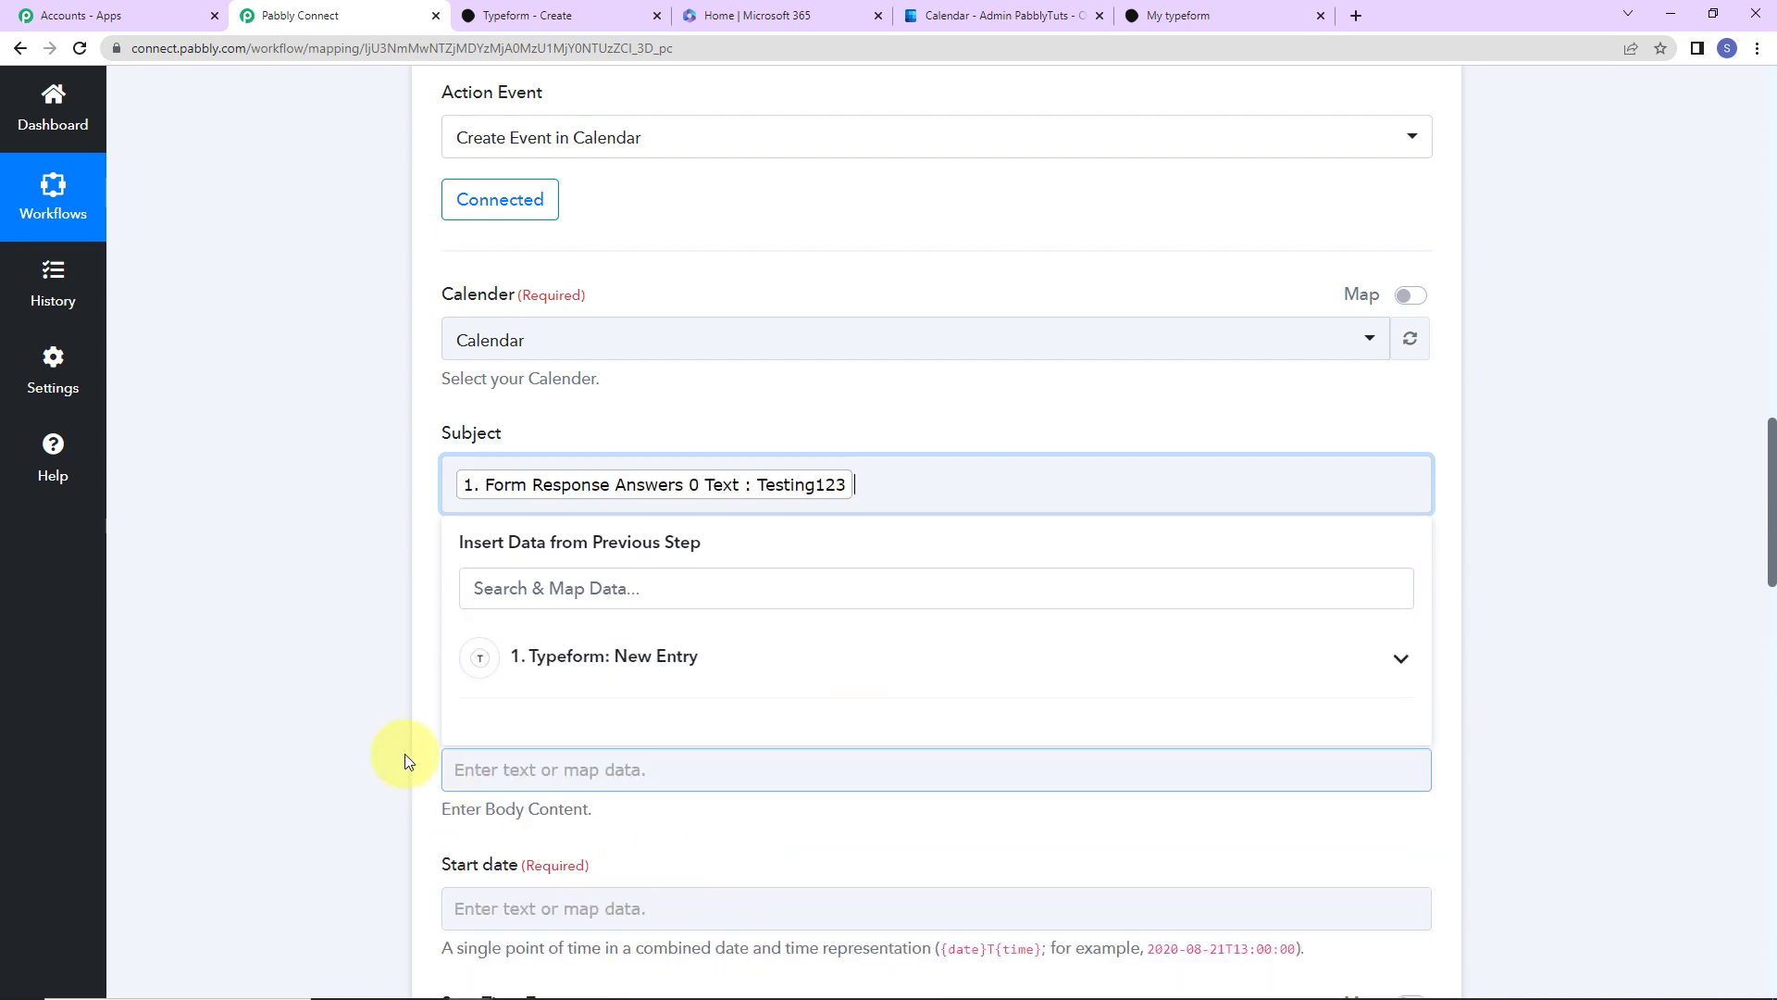
{"action": "left_click", "coordinate": [330, 674]}
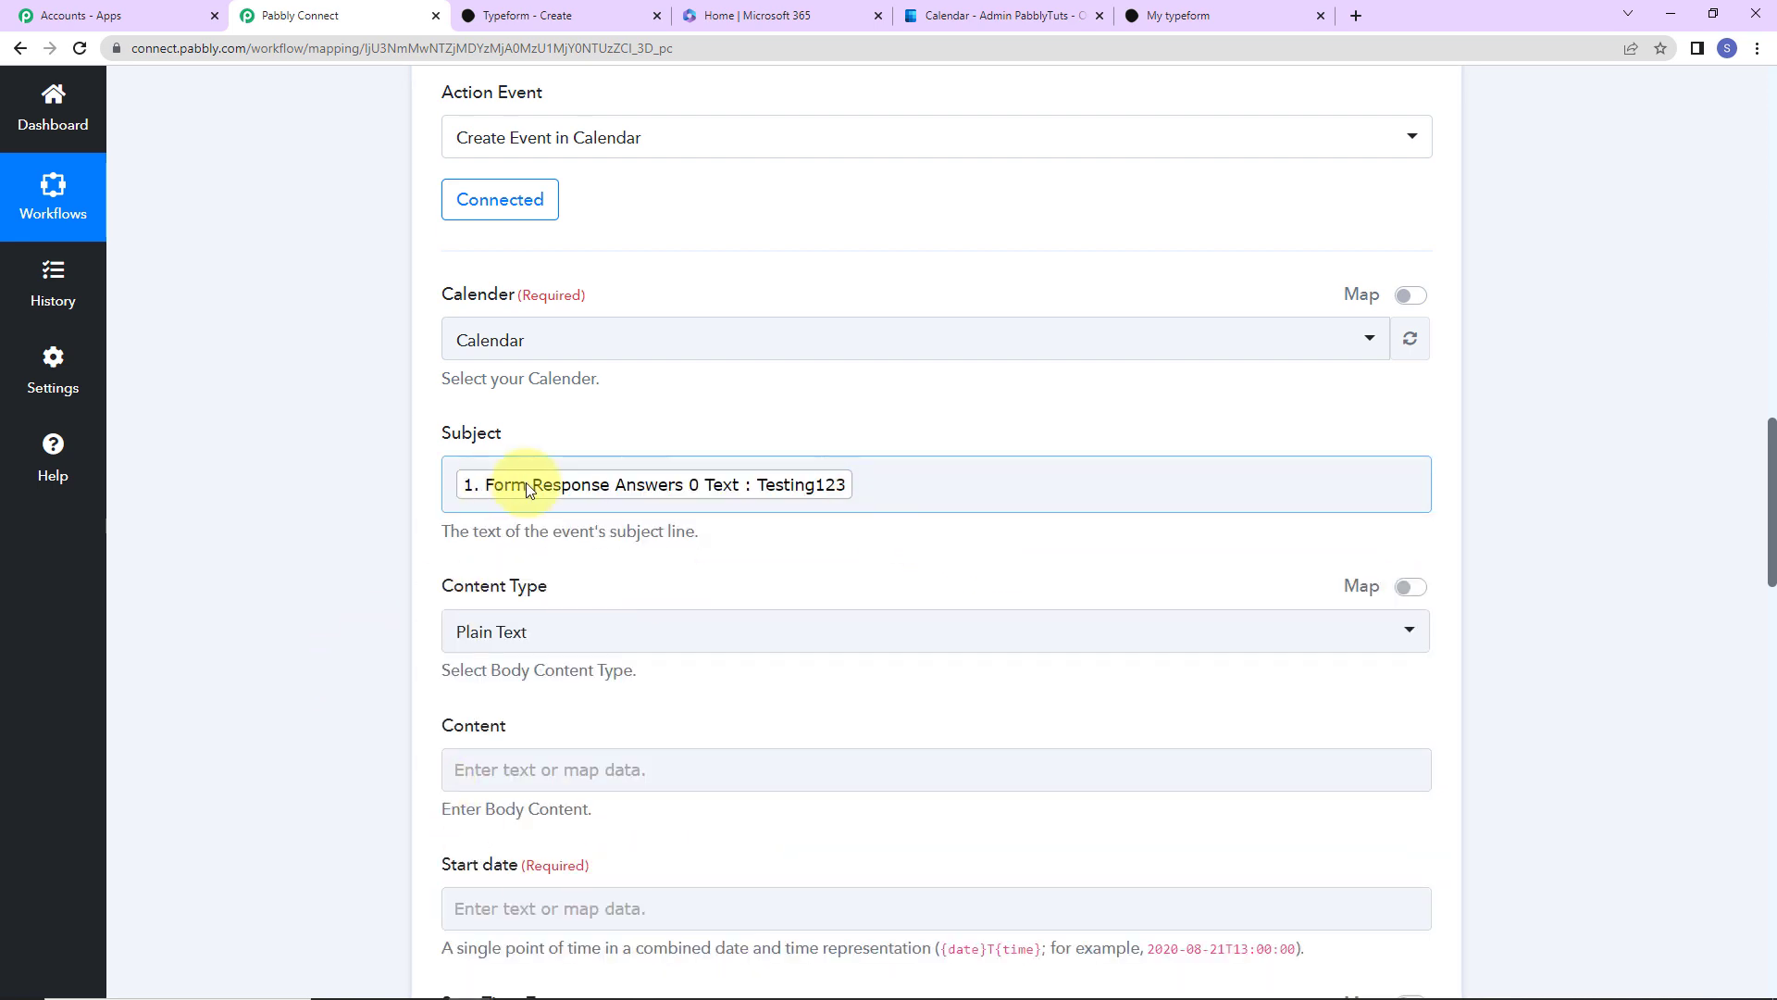
- Map the event's Content to the Typeform description answer, Form Response Answers 1 Text
{"action": "scroll", "coordinate": [608, 615], "scroll_direction": "down", "scroll_amount": 2}
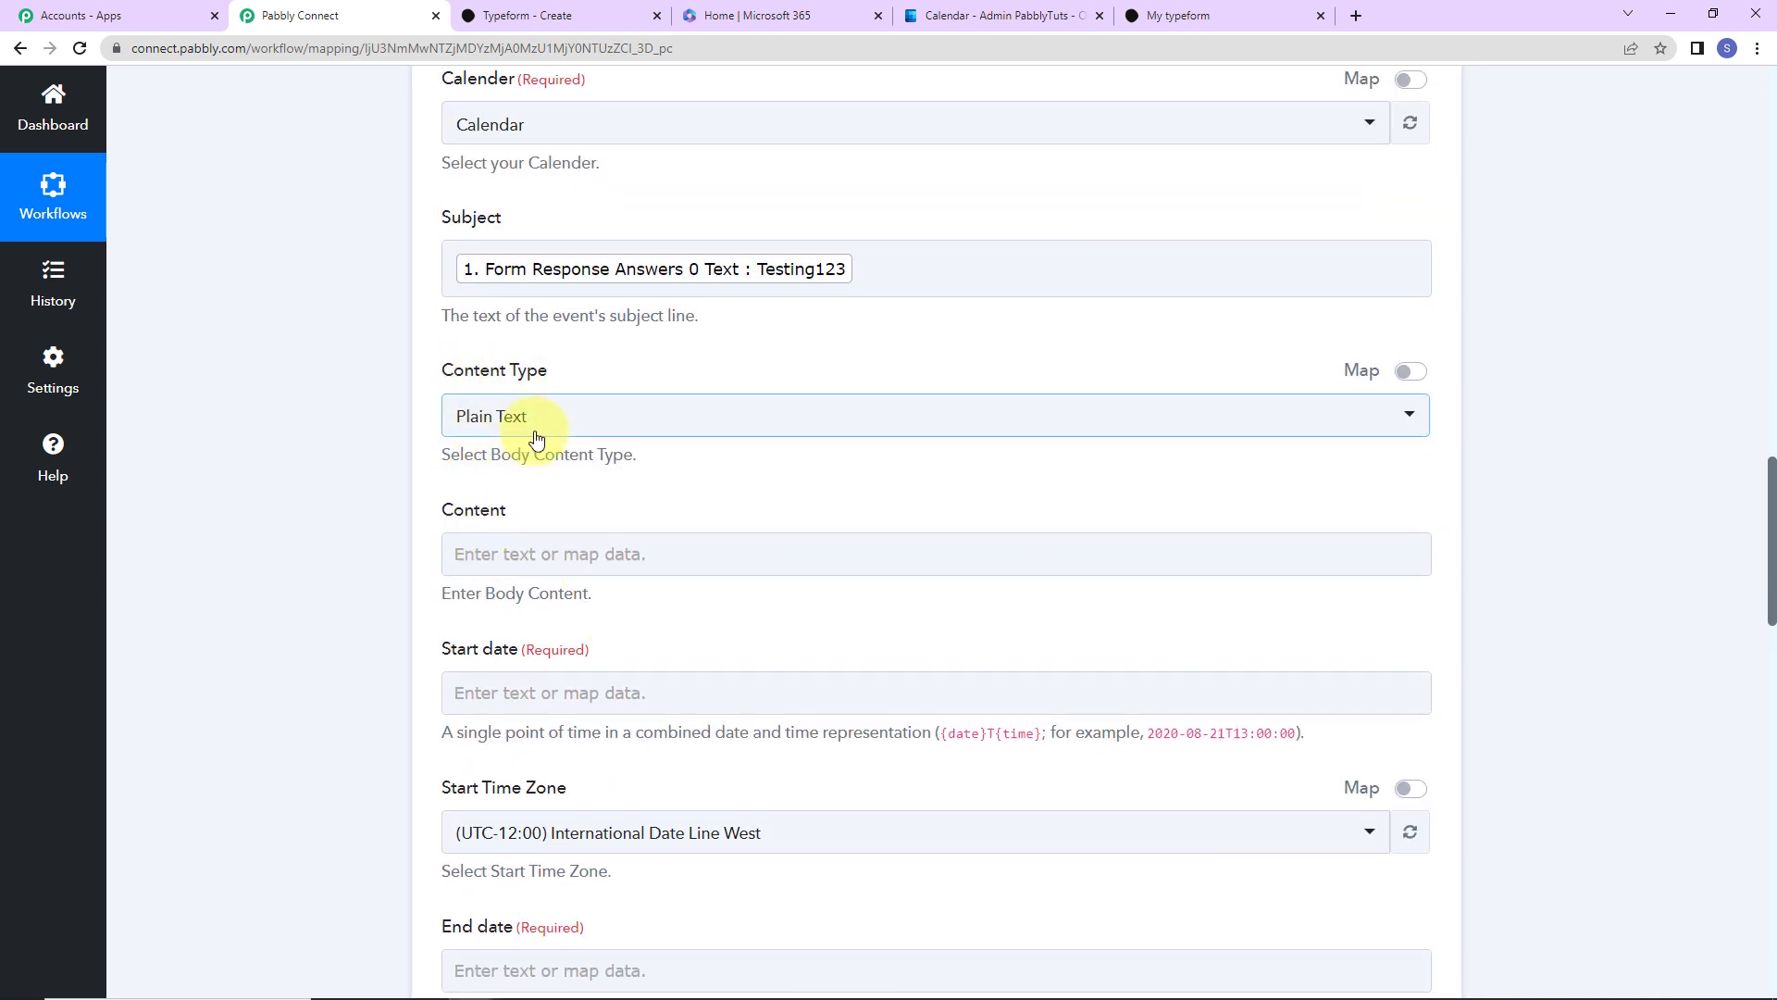
{"action": "left_click", "coordinate": [511, 556]}
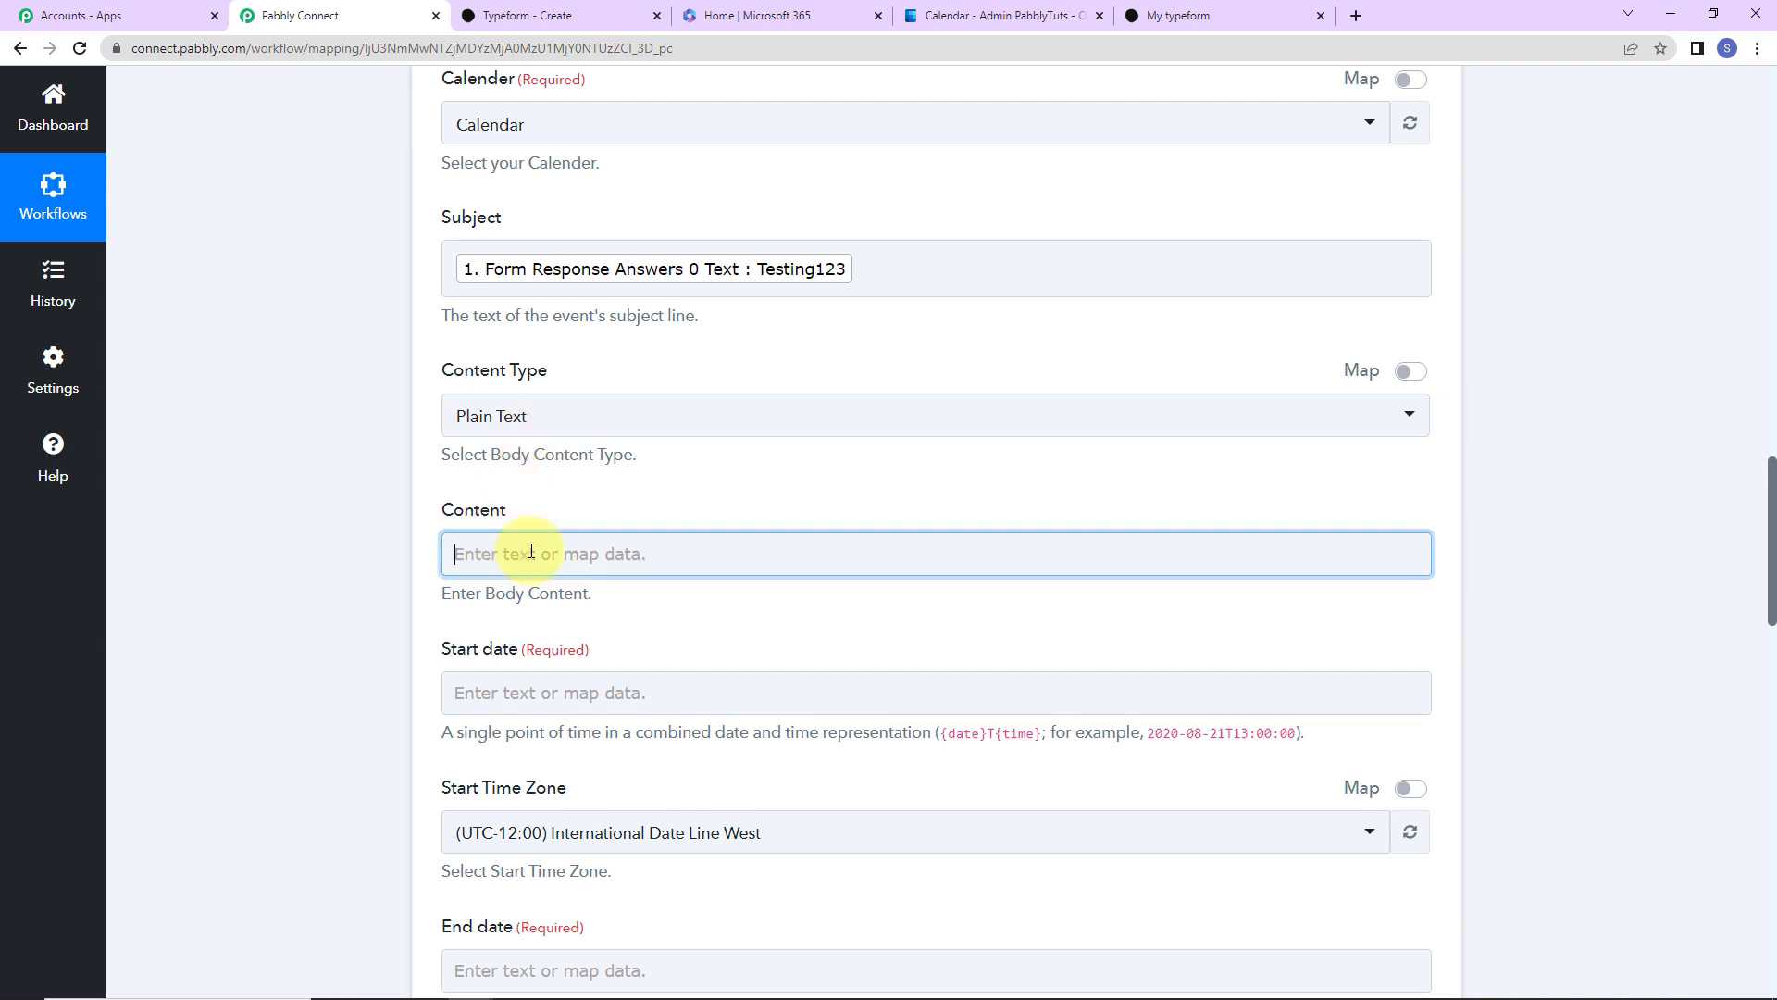
{"action": "left_click", "coordinate": [647, 717]}
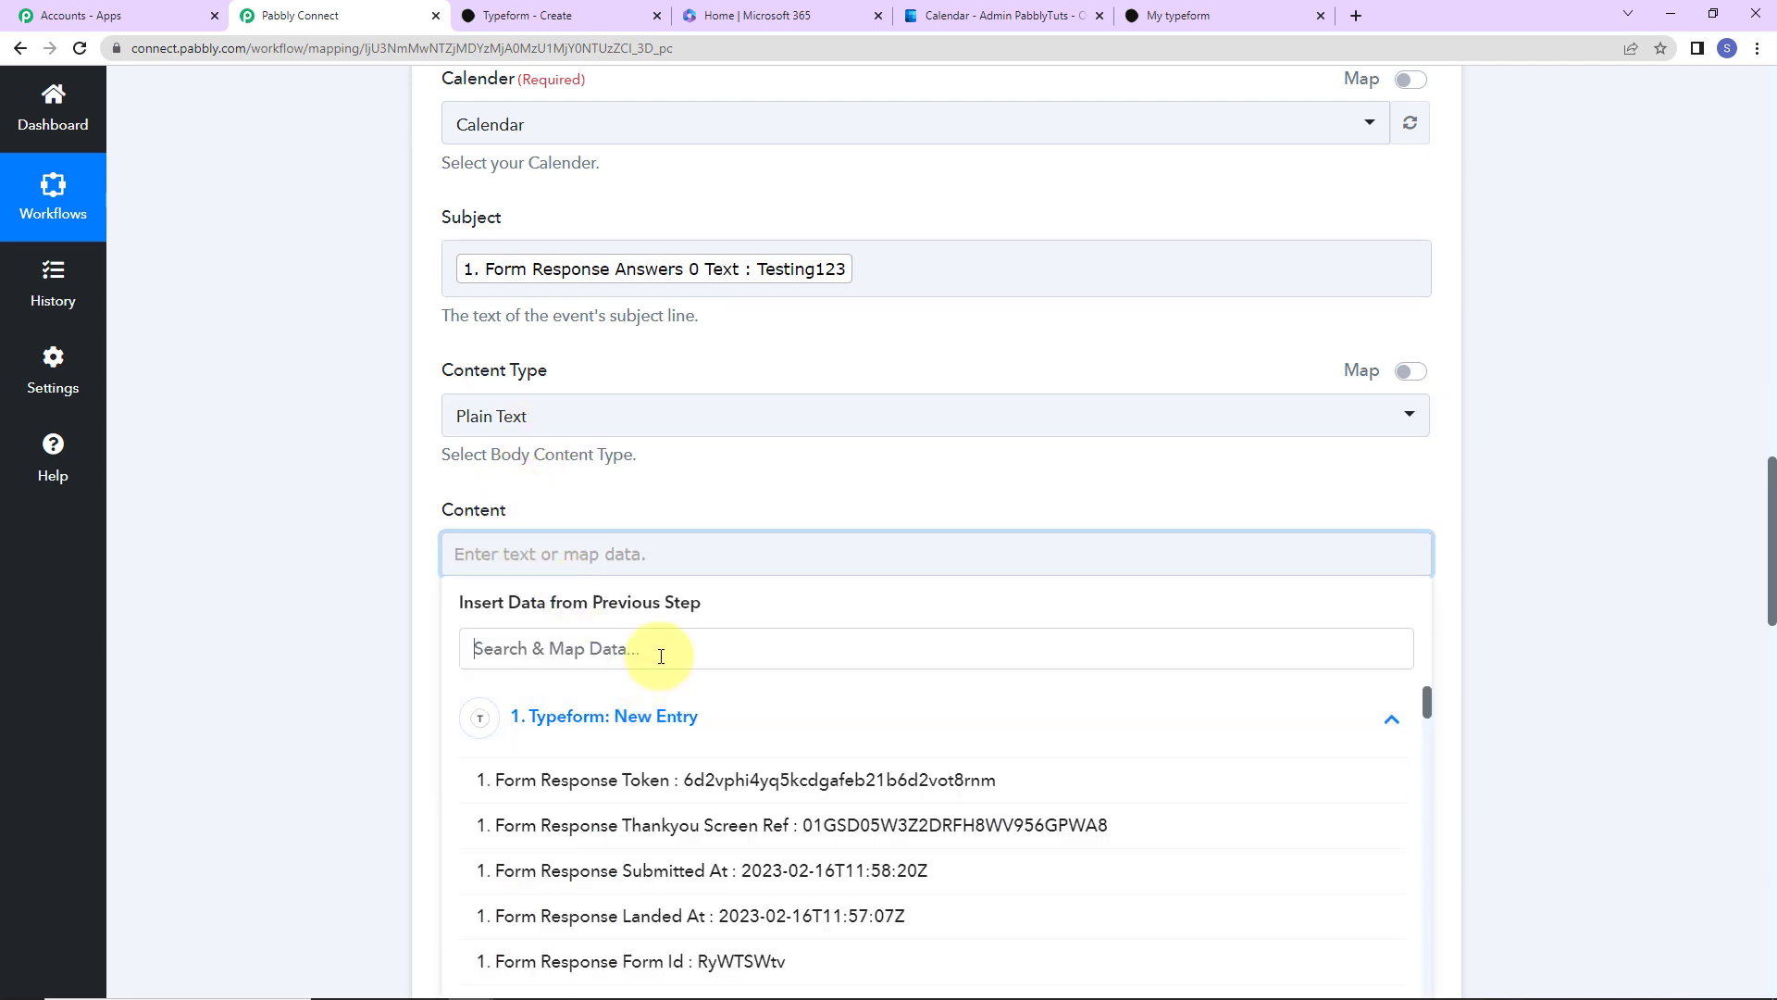
{"action": "scroll", "coordinate": [659, 654], "scroll_direction": "down", "scroll_amount": 15}
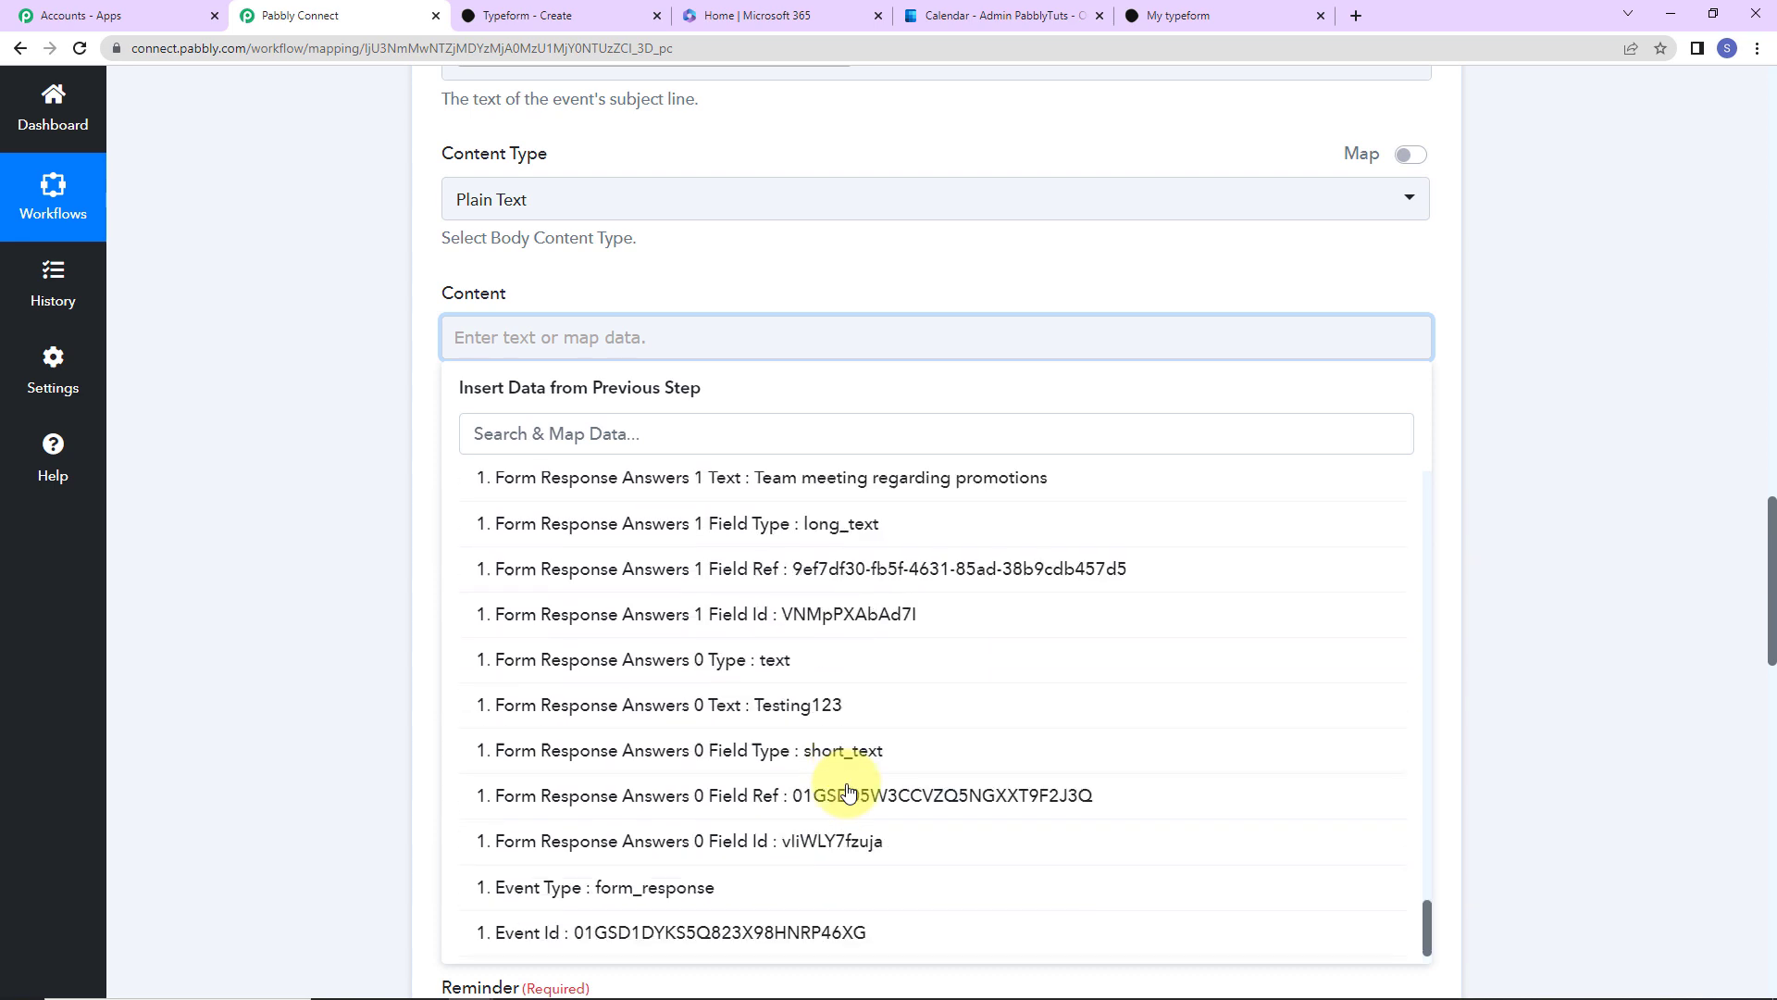
{"action": "left_click", "coordinate": [842, 483]}
- Check the example date format and map the Start date to Form Response Answers 2 Date from the Typeform response
{"action": "left_click", "coordinate": [581, 506]}
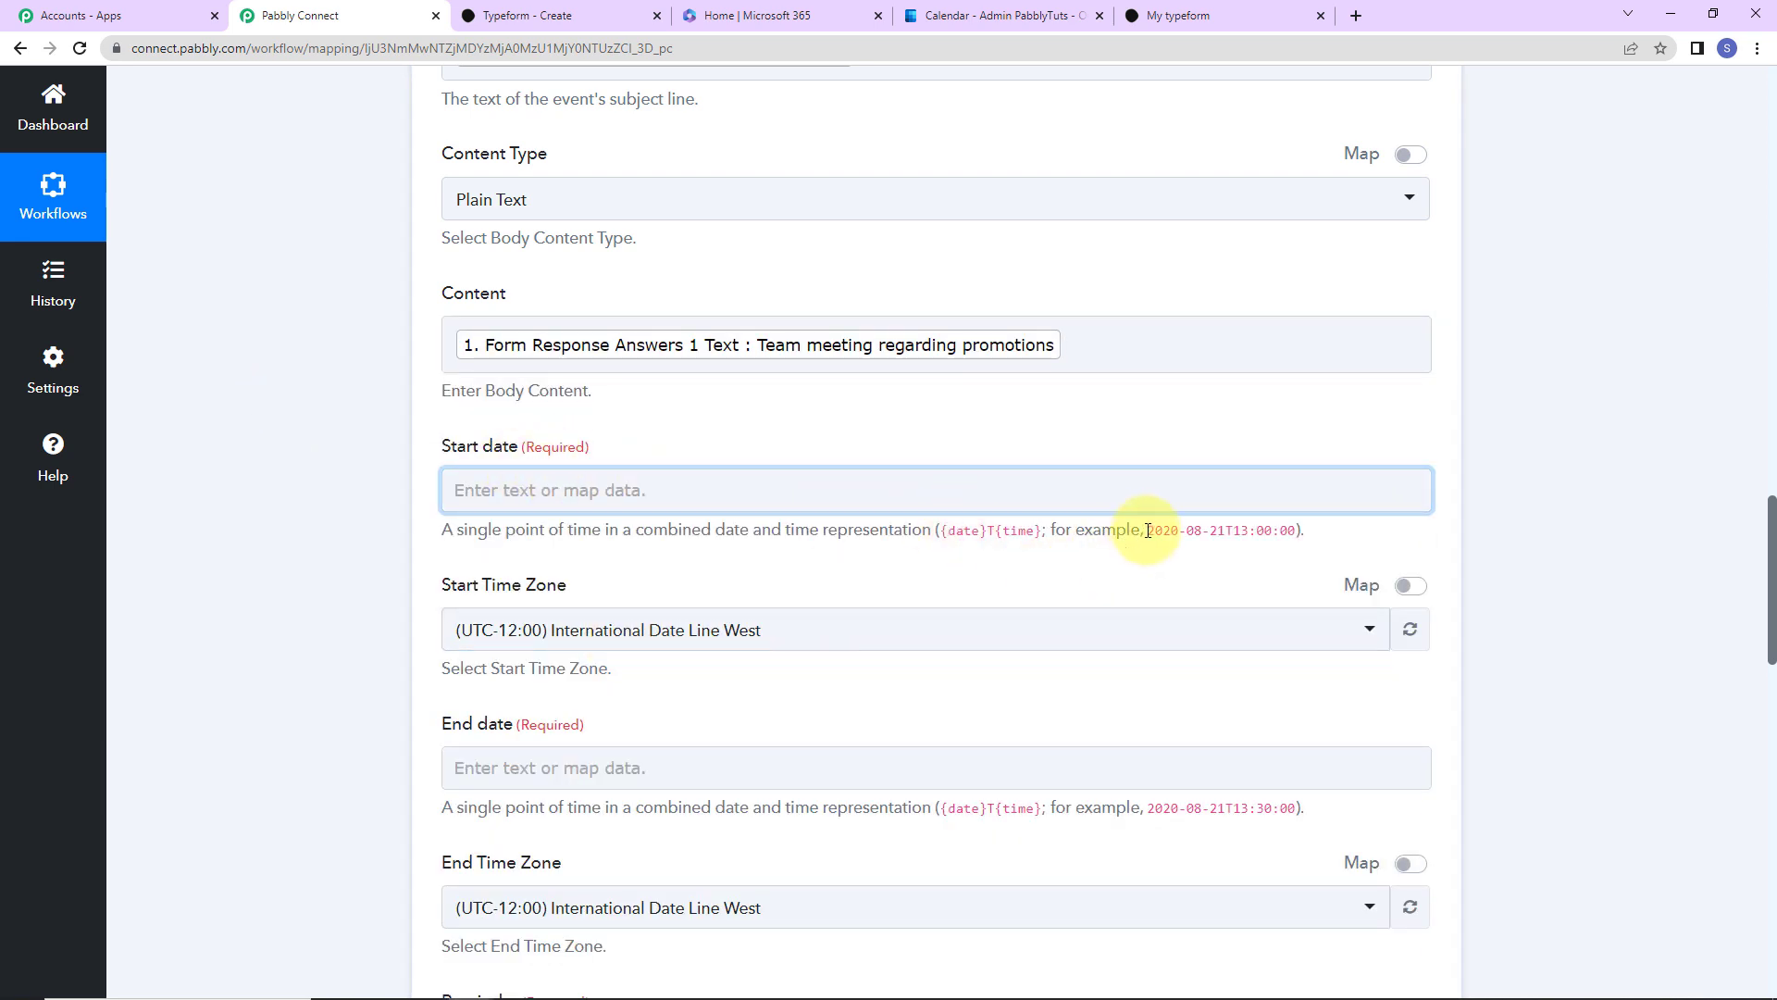
{"action": "left_click_drag", "start_coordinate": [1148, 530], "coordinate": [1287, 537]}
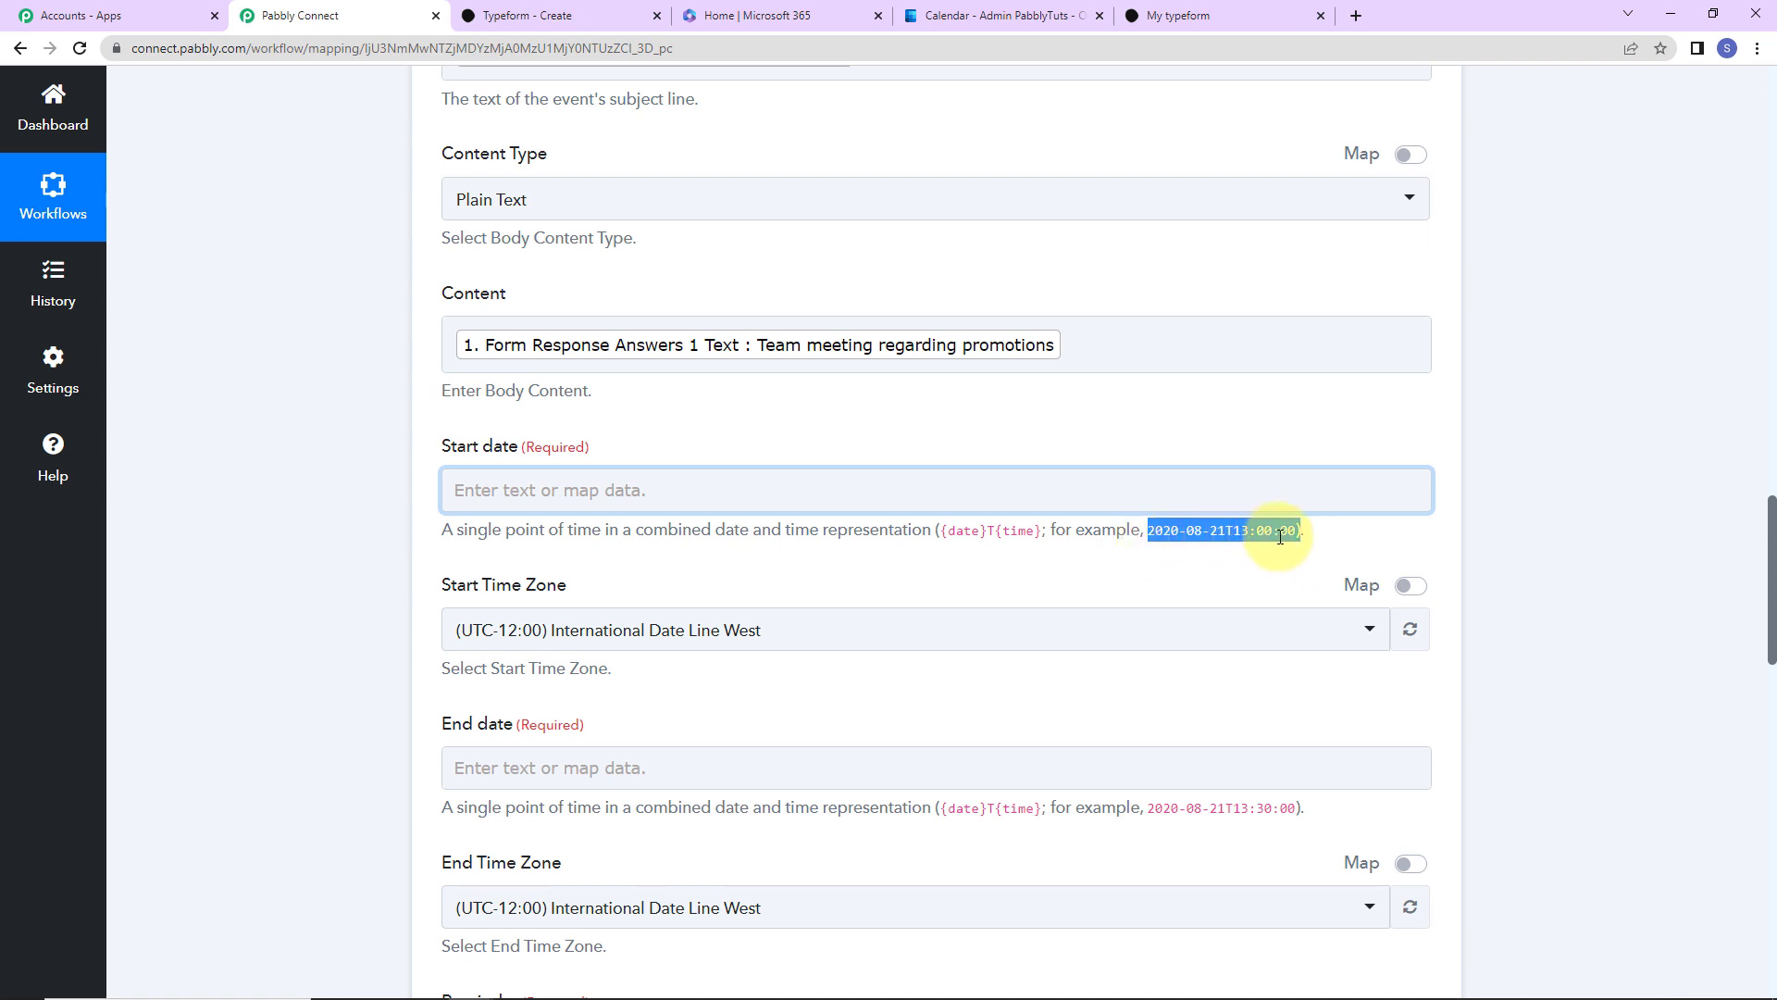
{"action": "left_click", "coordinate": [718, 492]}
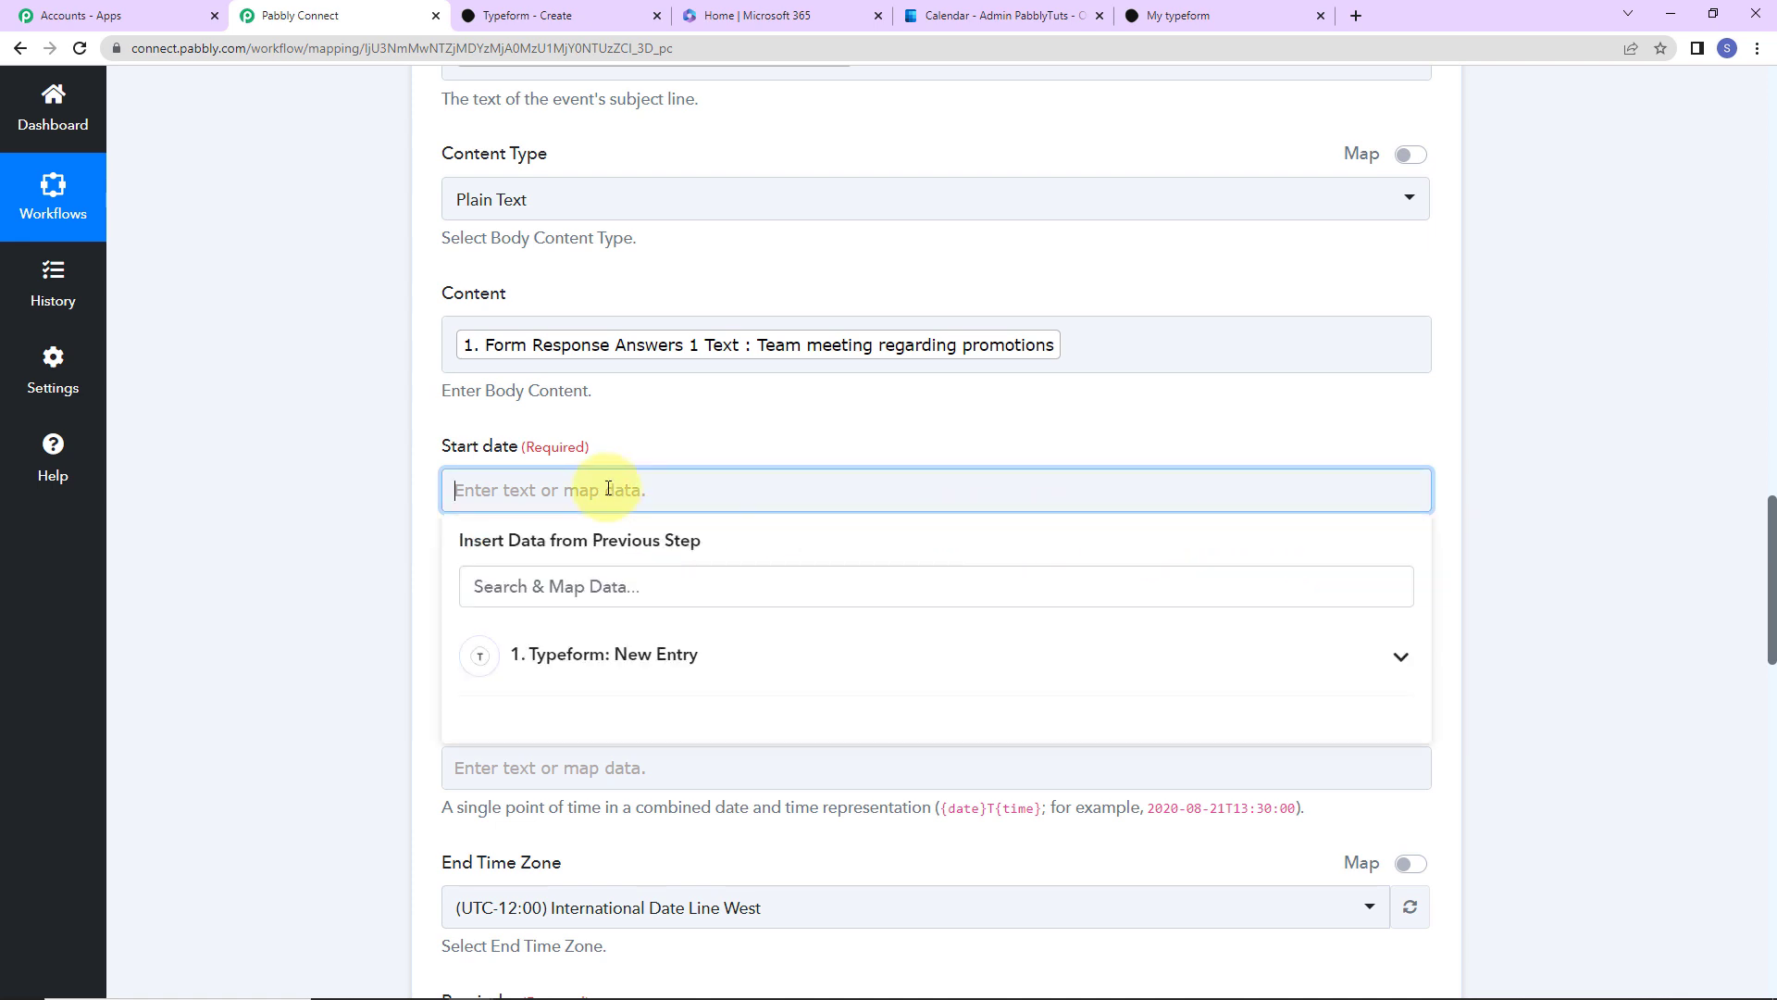
{"action": "left_click", "coordinate": [607, 647]}
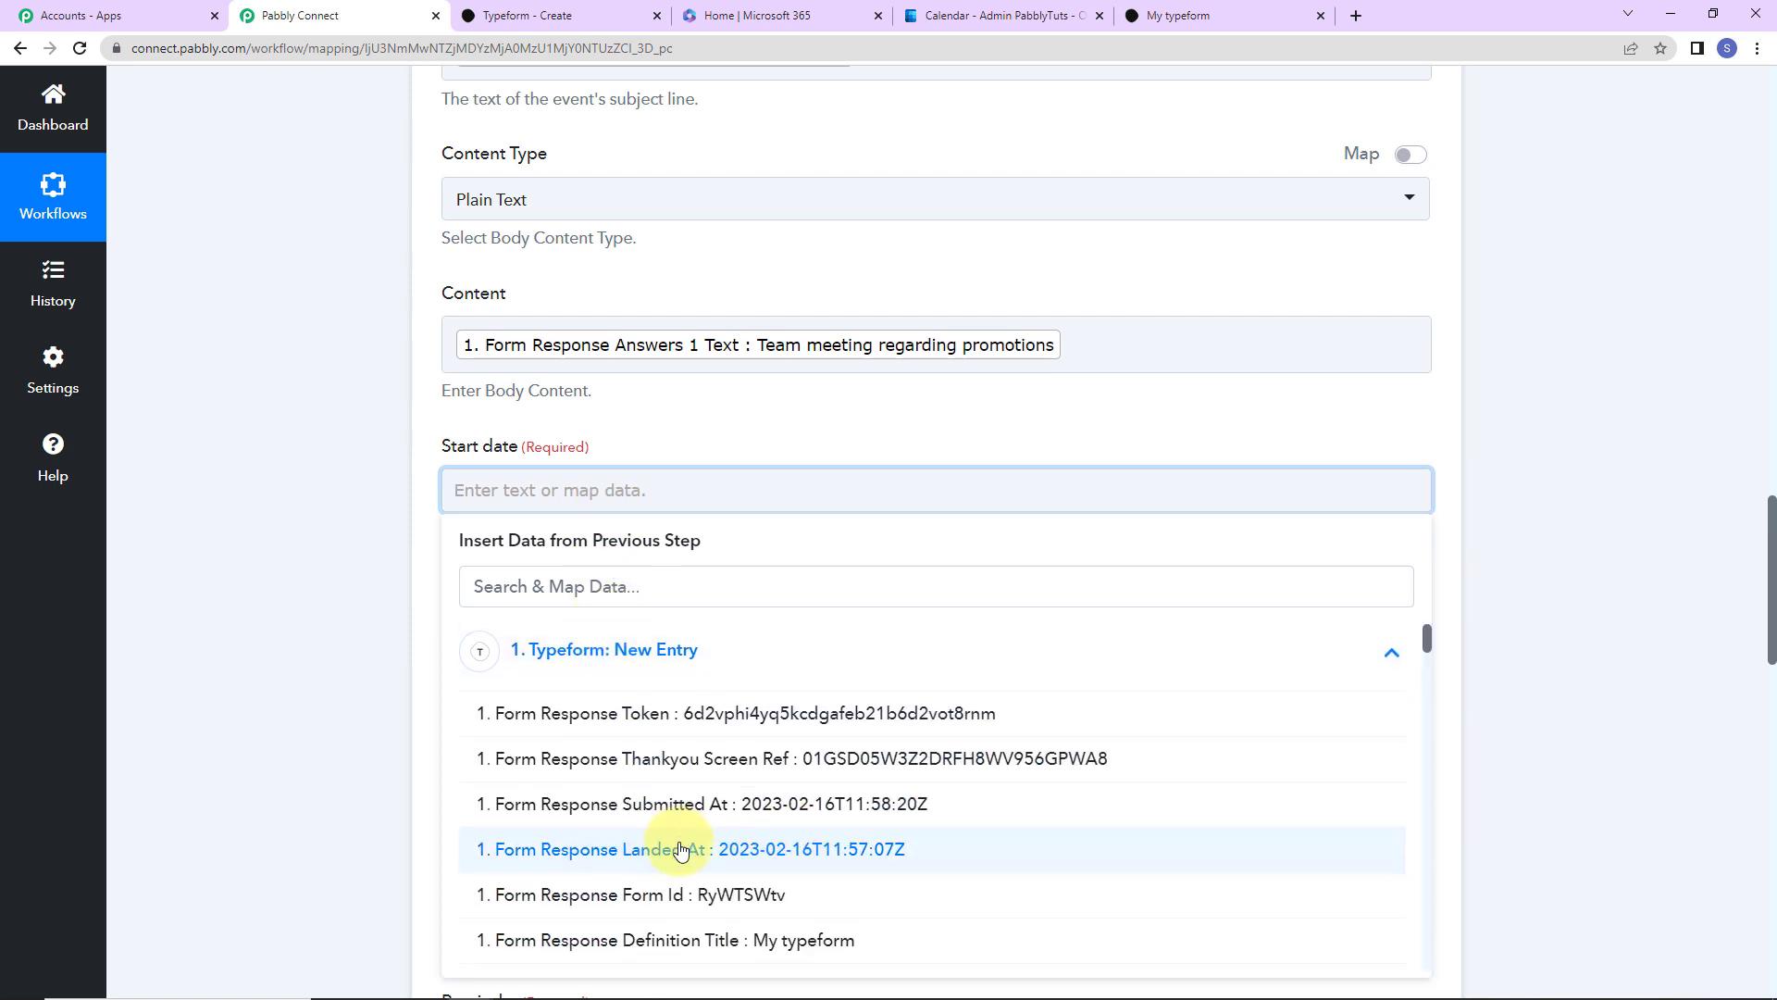
{"action": "scroll", "coordinate": [681, 849], "scroll_direction": "down", "scroll_amount": 3}
{"action": "scroll", "coordinate": [681, 849], "scroll_direction": "down", "scroll_amount": 10}
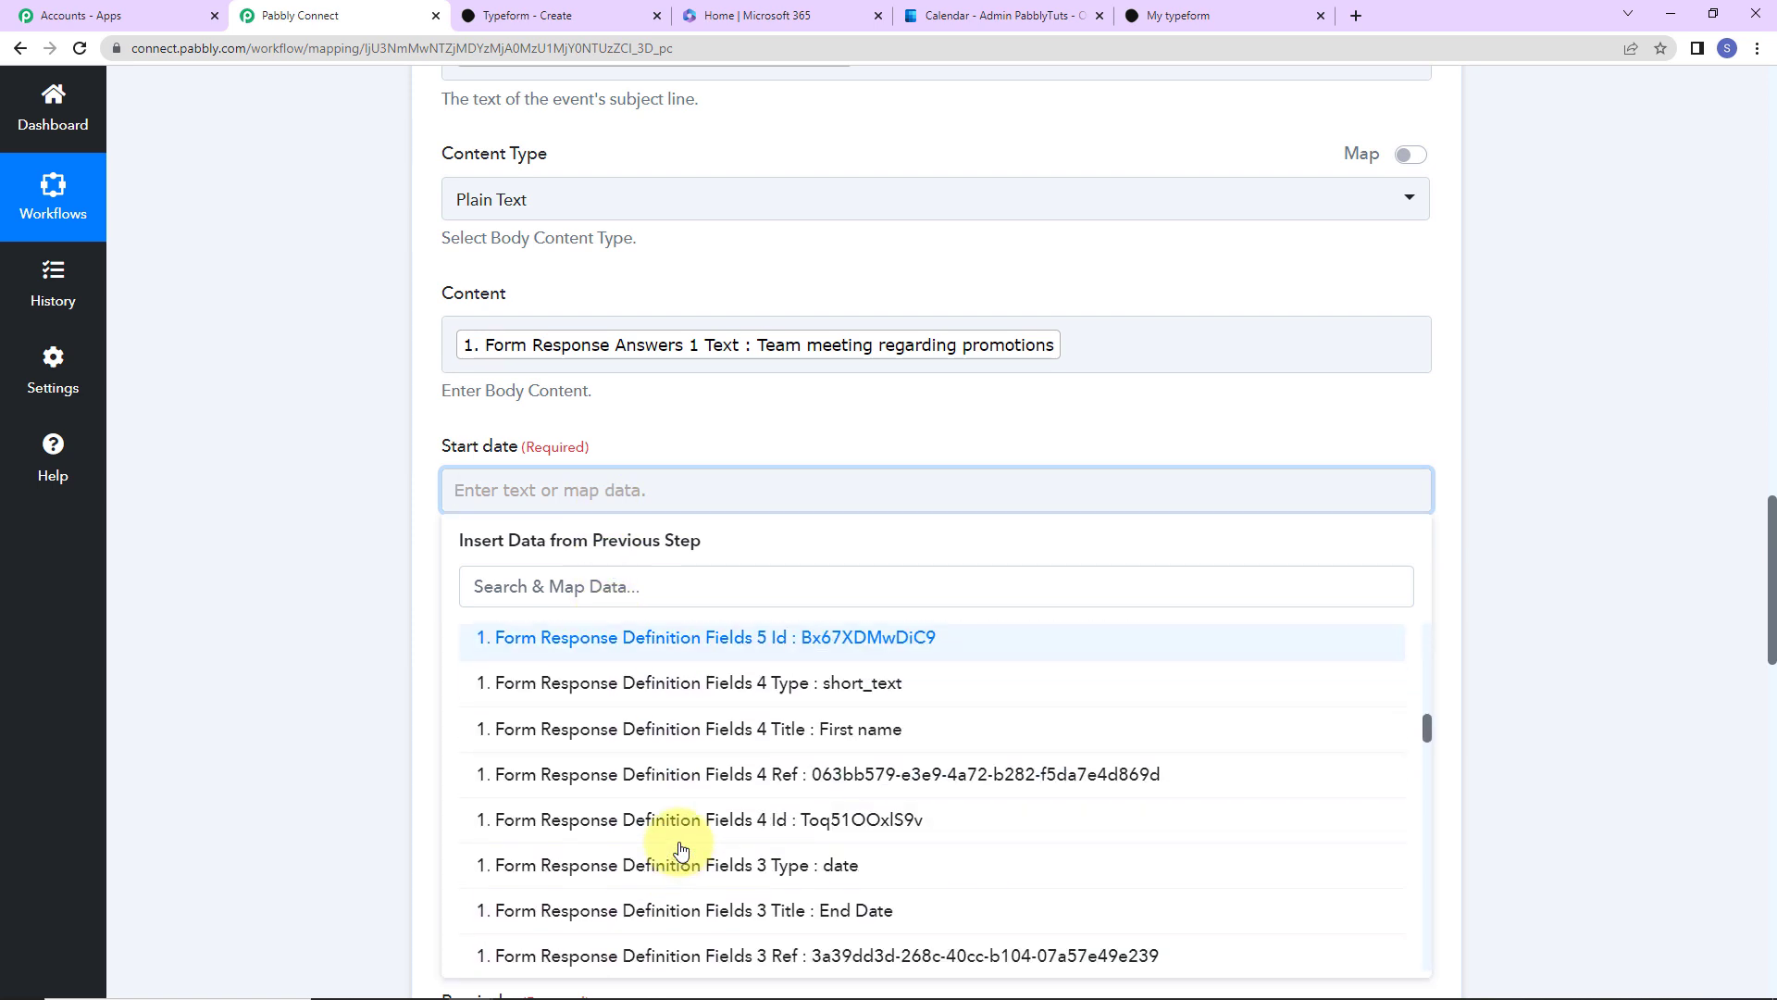
{"action": "scroll", "coordinate": [682, 849], "scroll_direction": "down", "scroll_amount": 8}
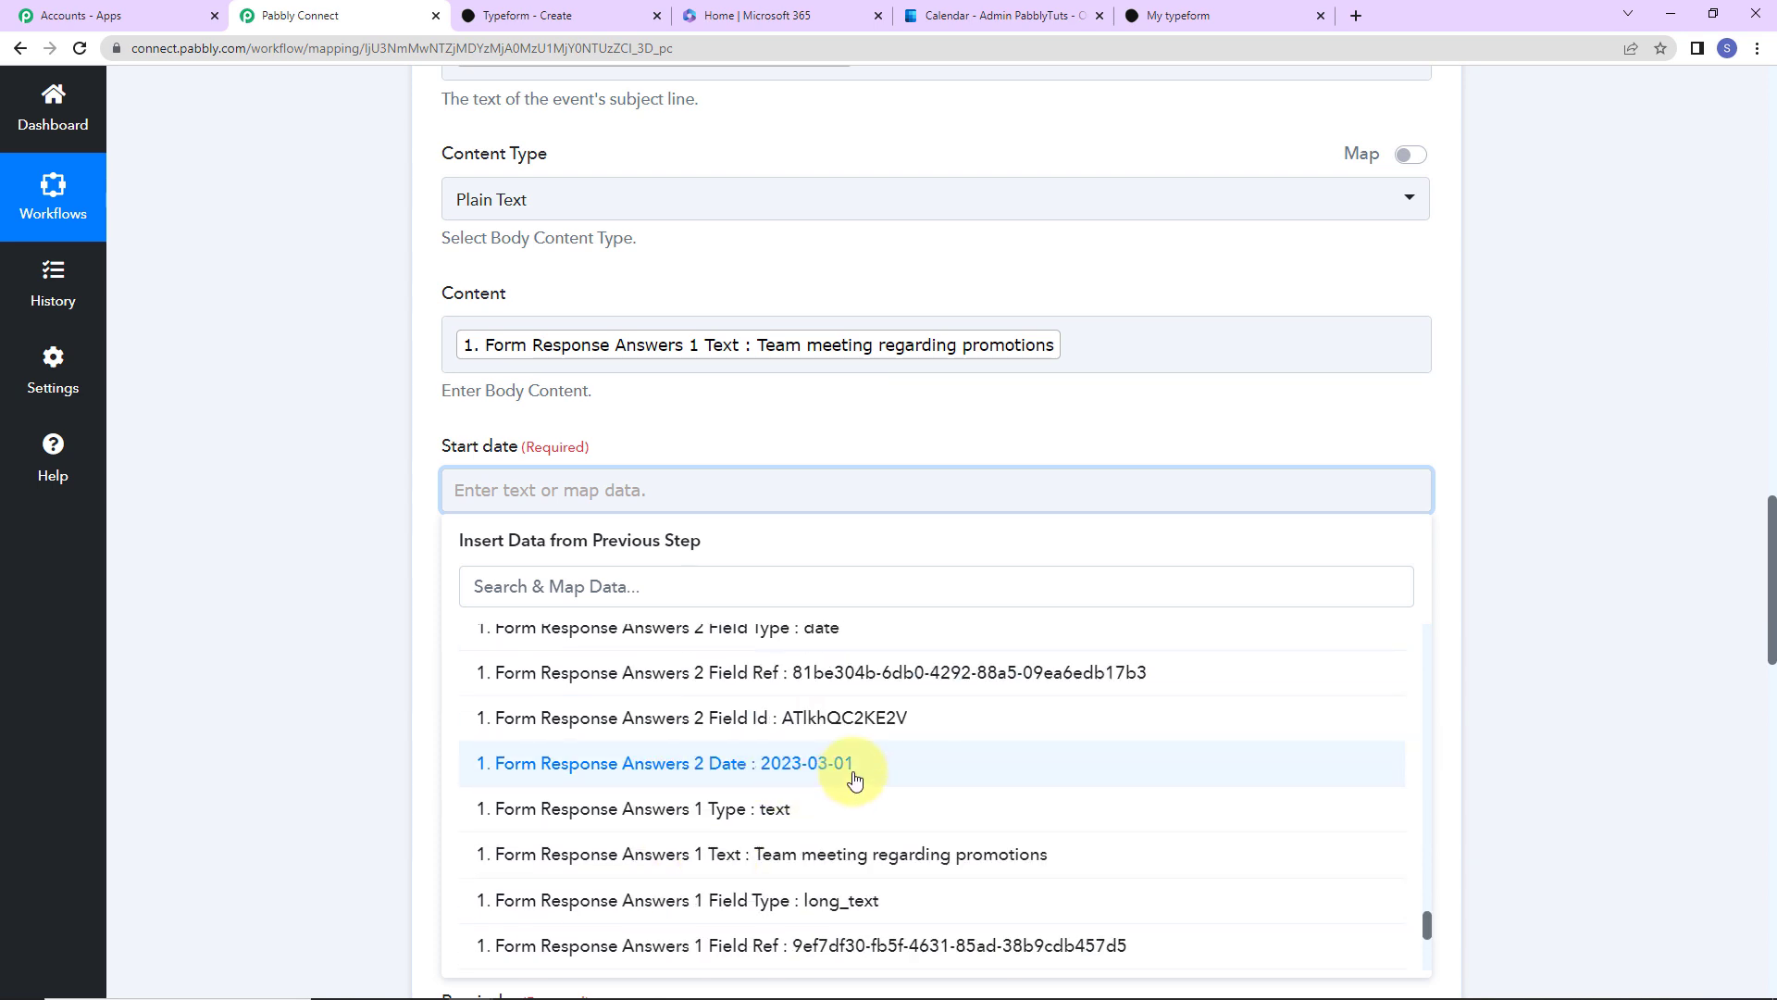
{"action": "left_click", "coordinate": [857, 772]}
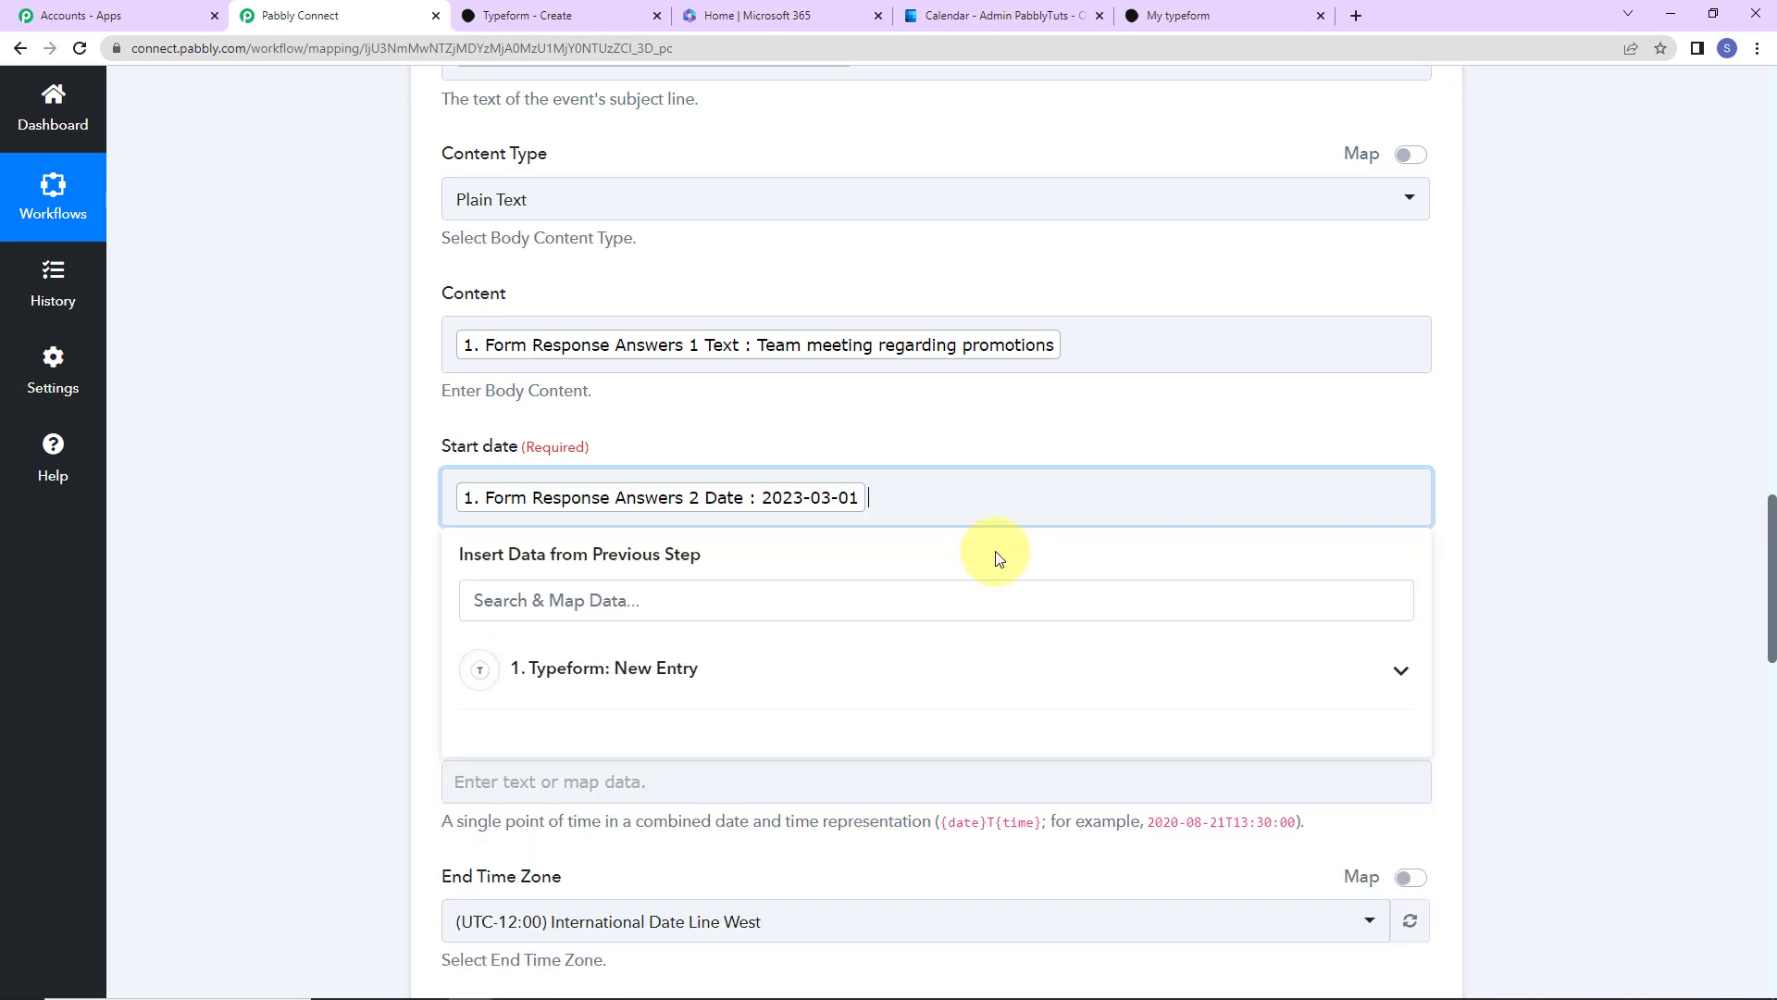
{"action": "left_click", "coordinate": [302, 661]}
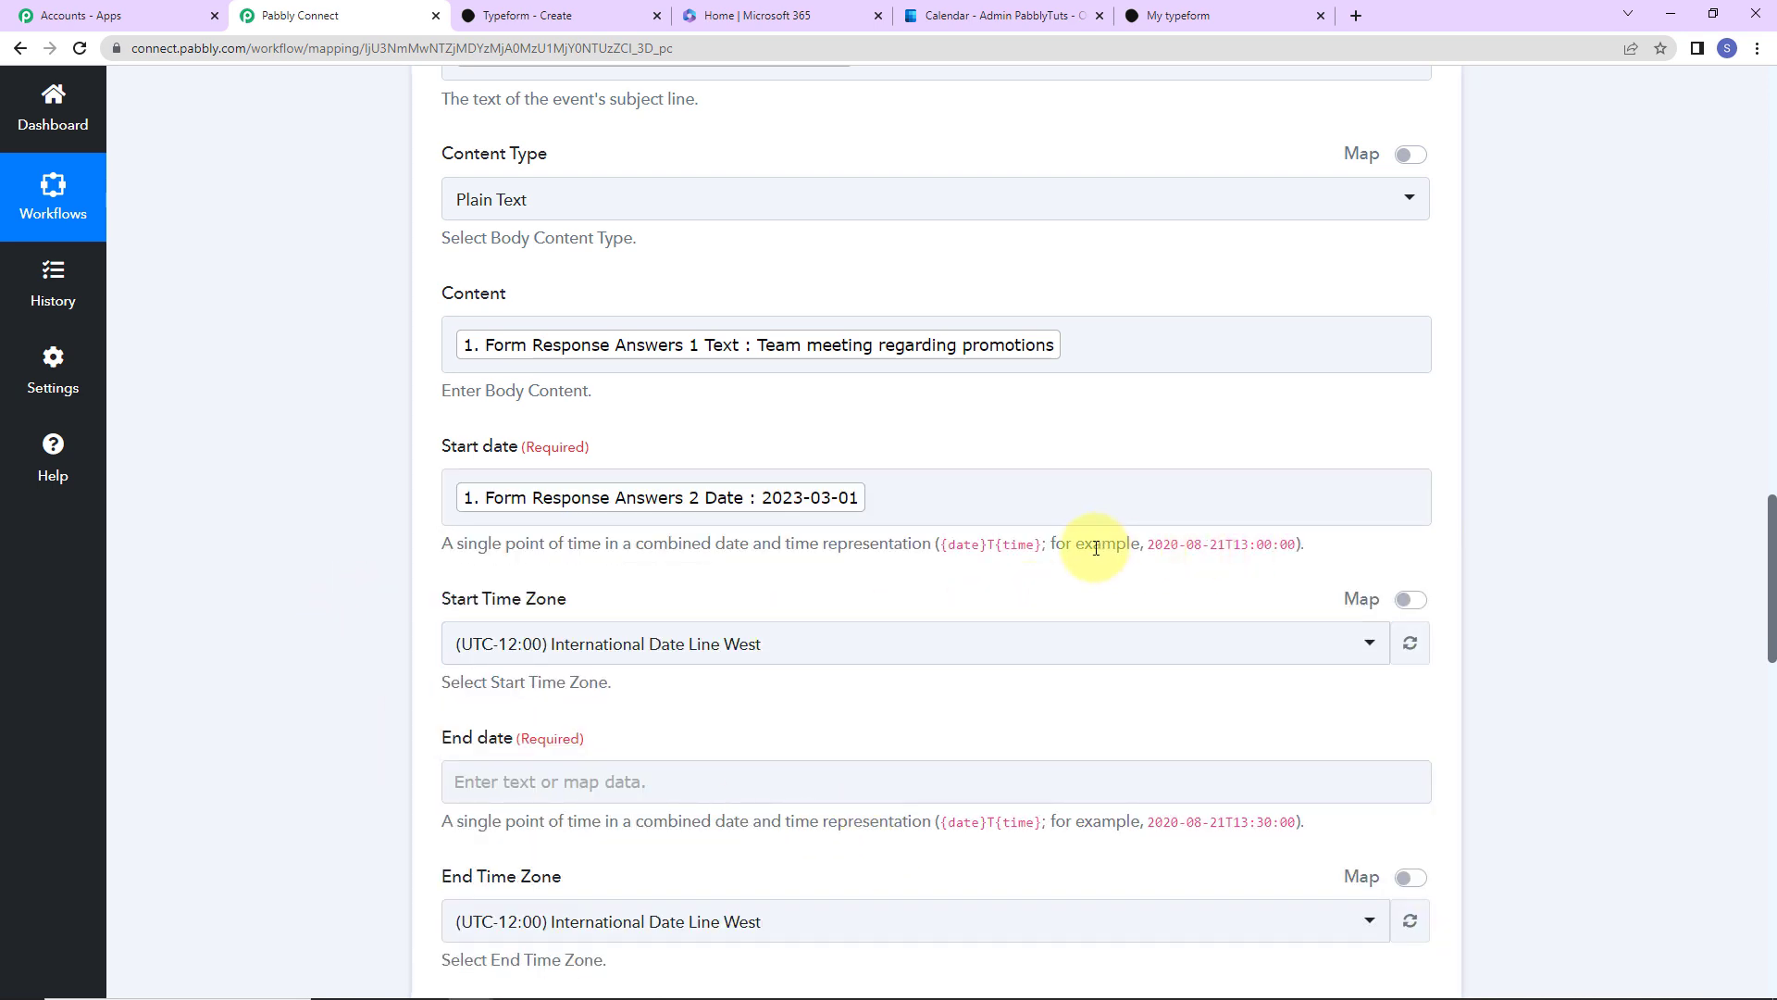
- Append the time T10:00:00 directly after the mapped date in the Start date field
{"action": "left_click", "coordinate": [906, 506]}
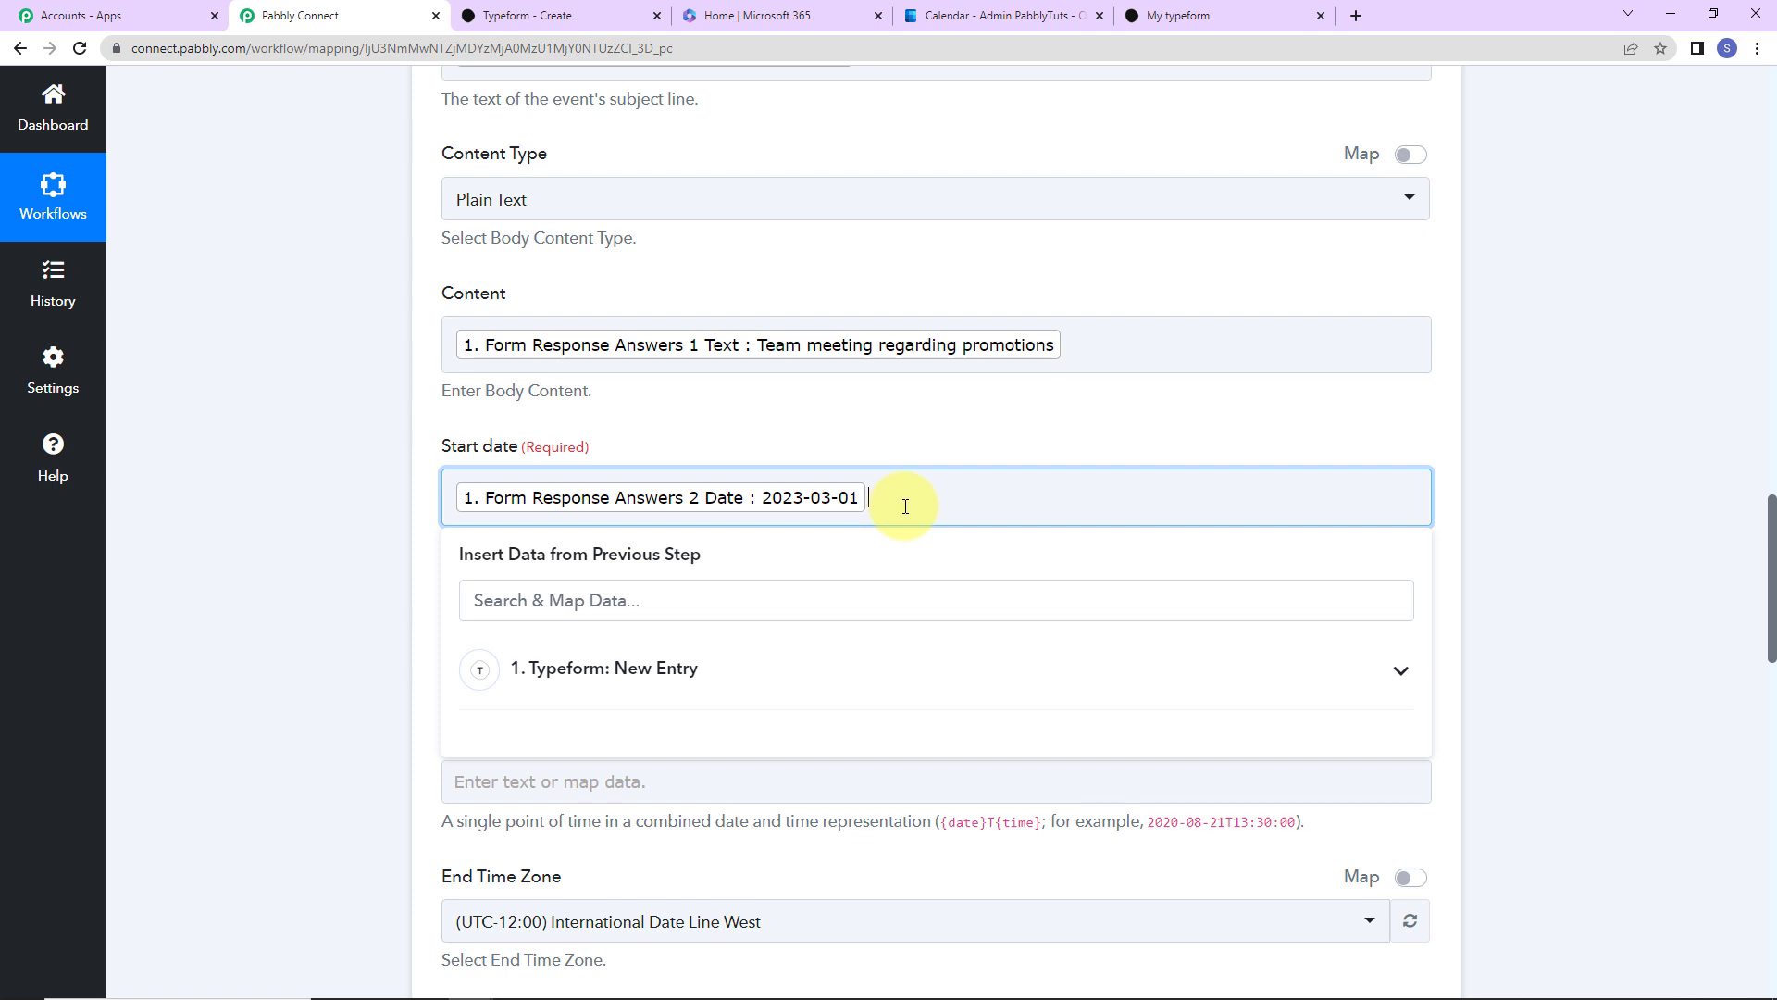
{"action": "left_click", "coordinate": [1681, 536]}
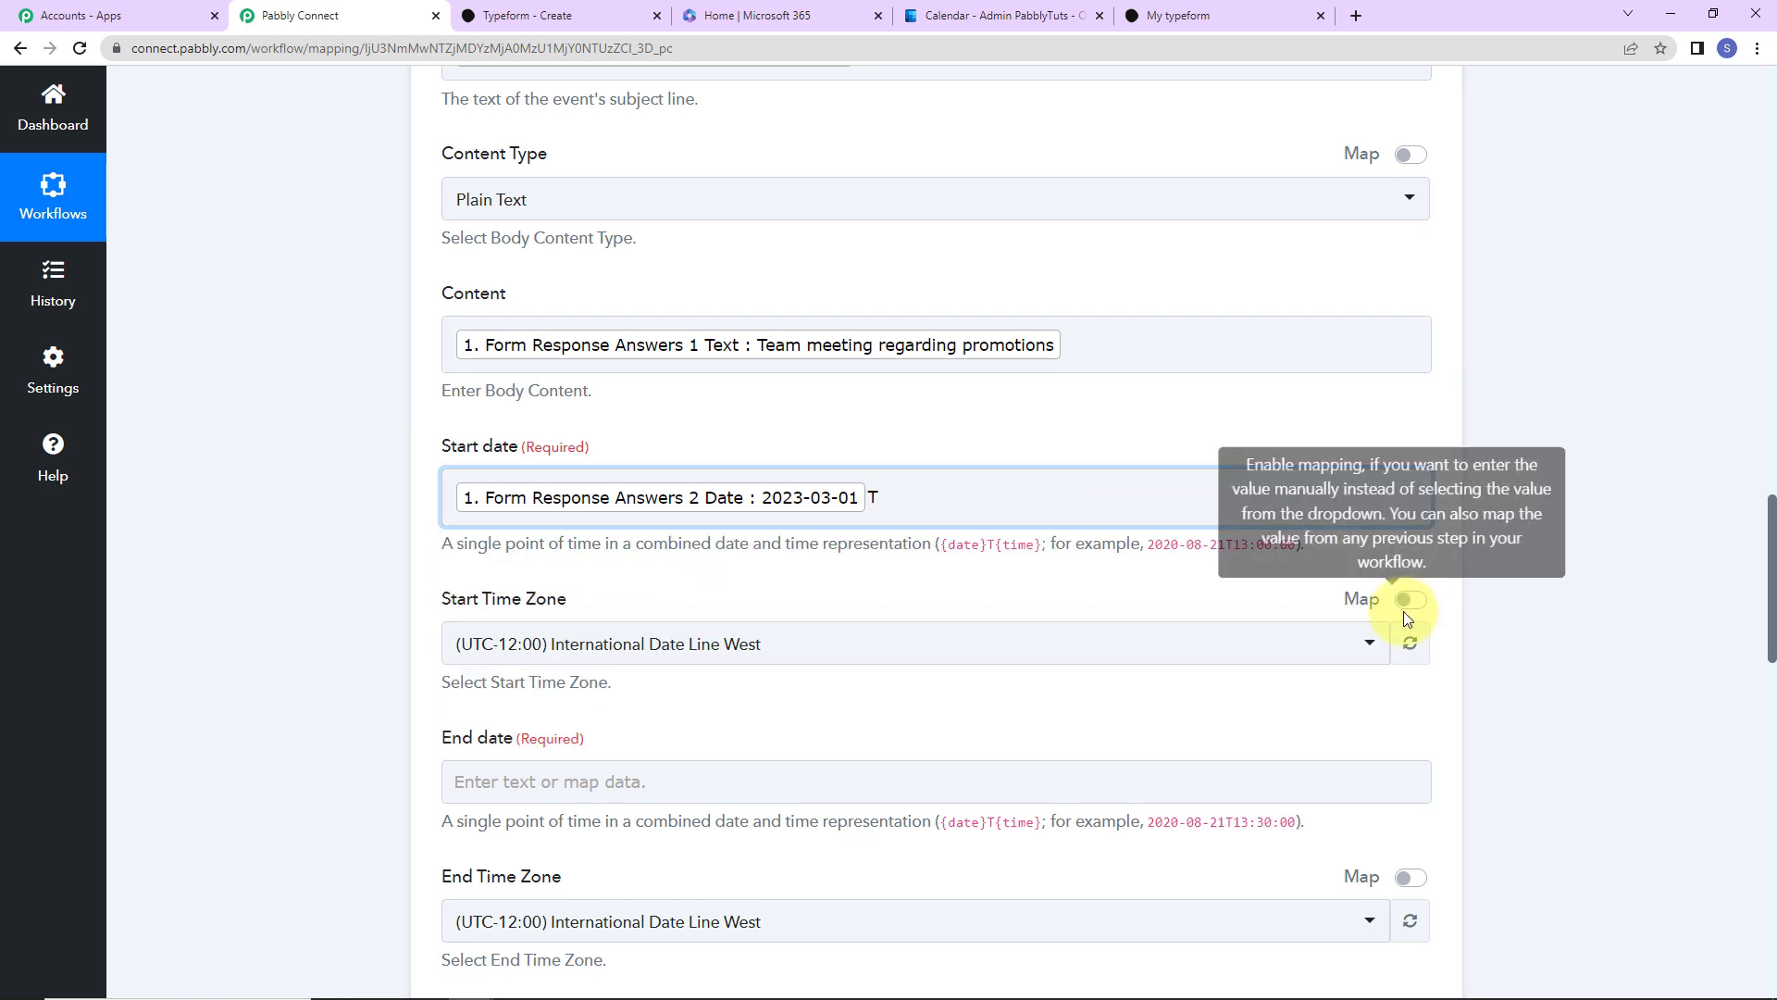
{"action": "left_click", "coordinate": [914, 488]}
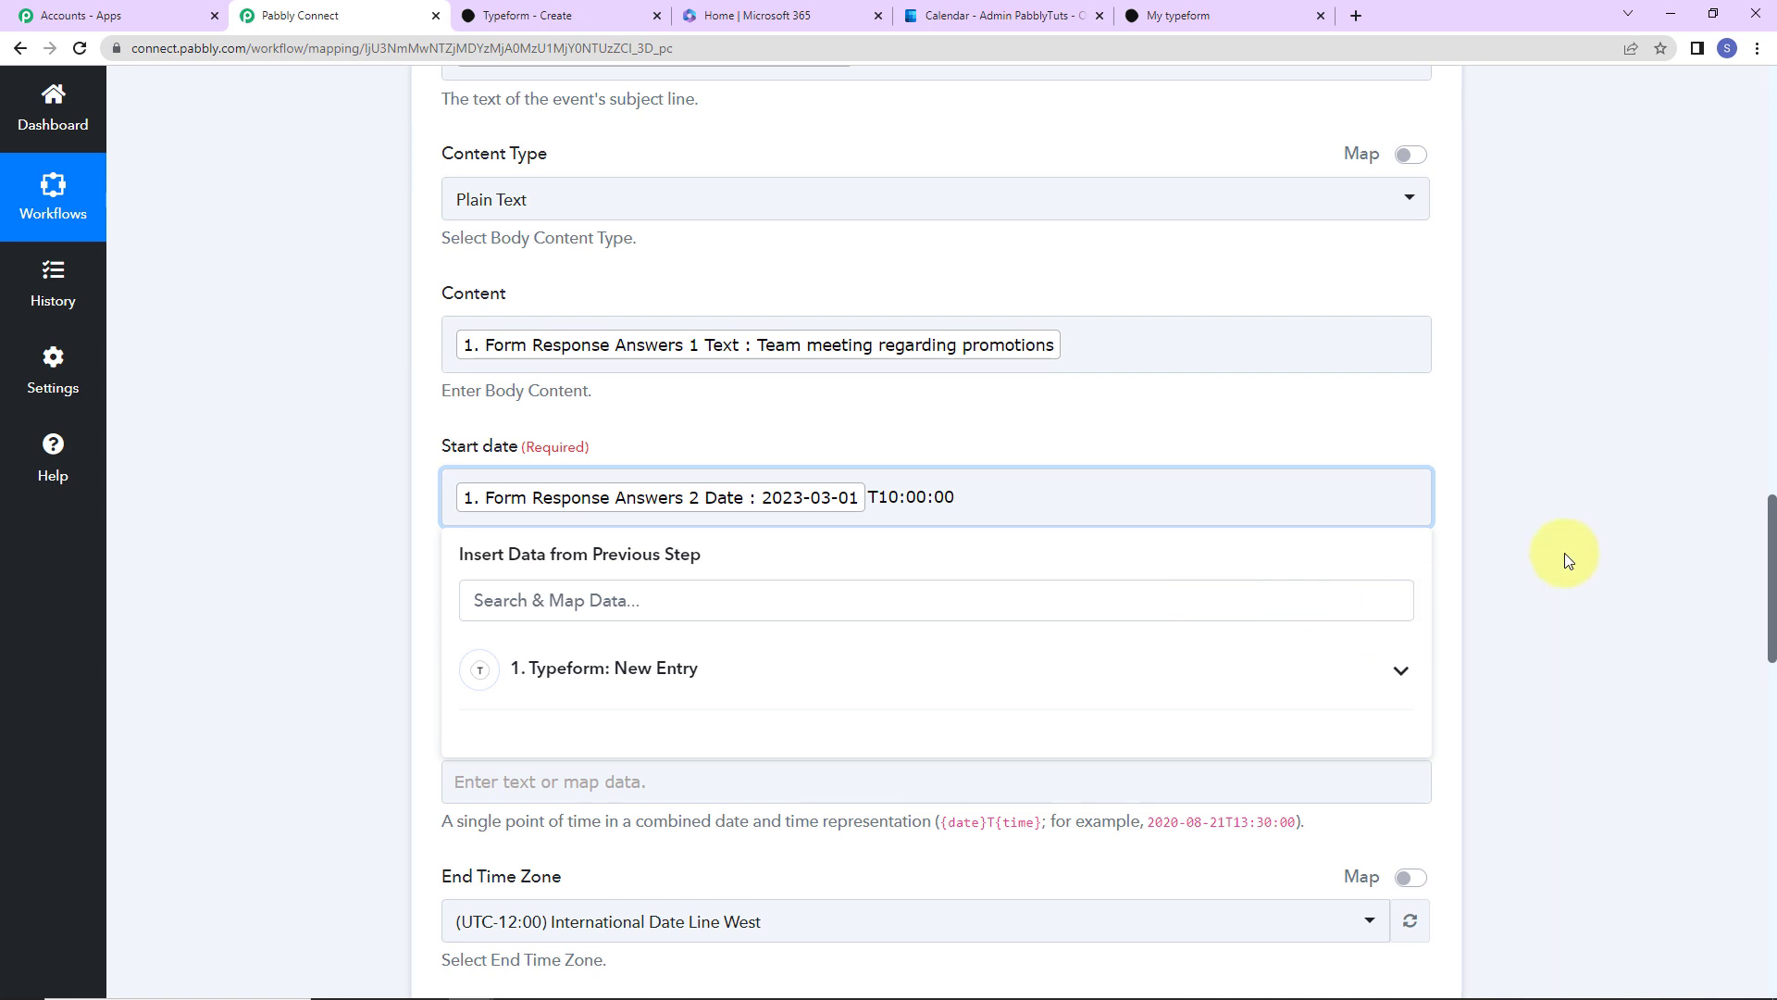
{"action": "left_click", "coordinate": [1555, 603]}
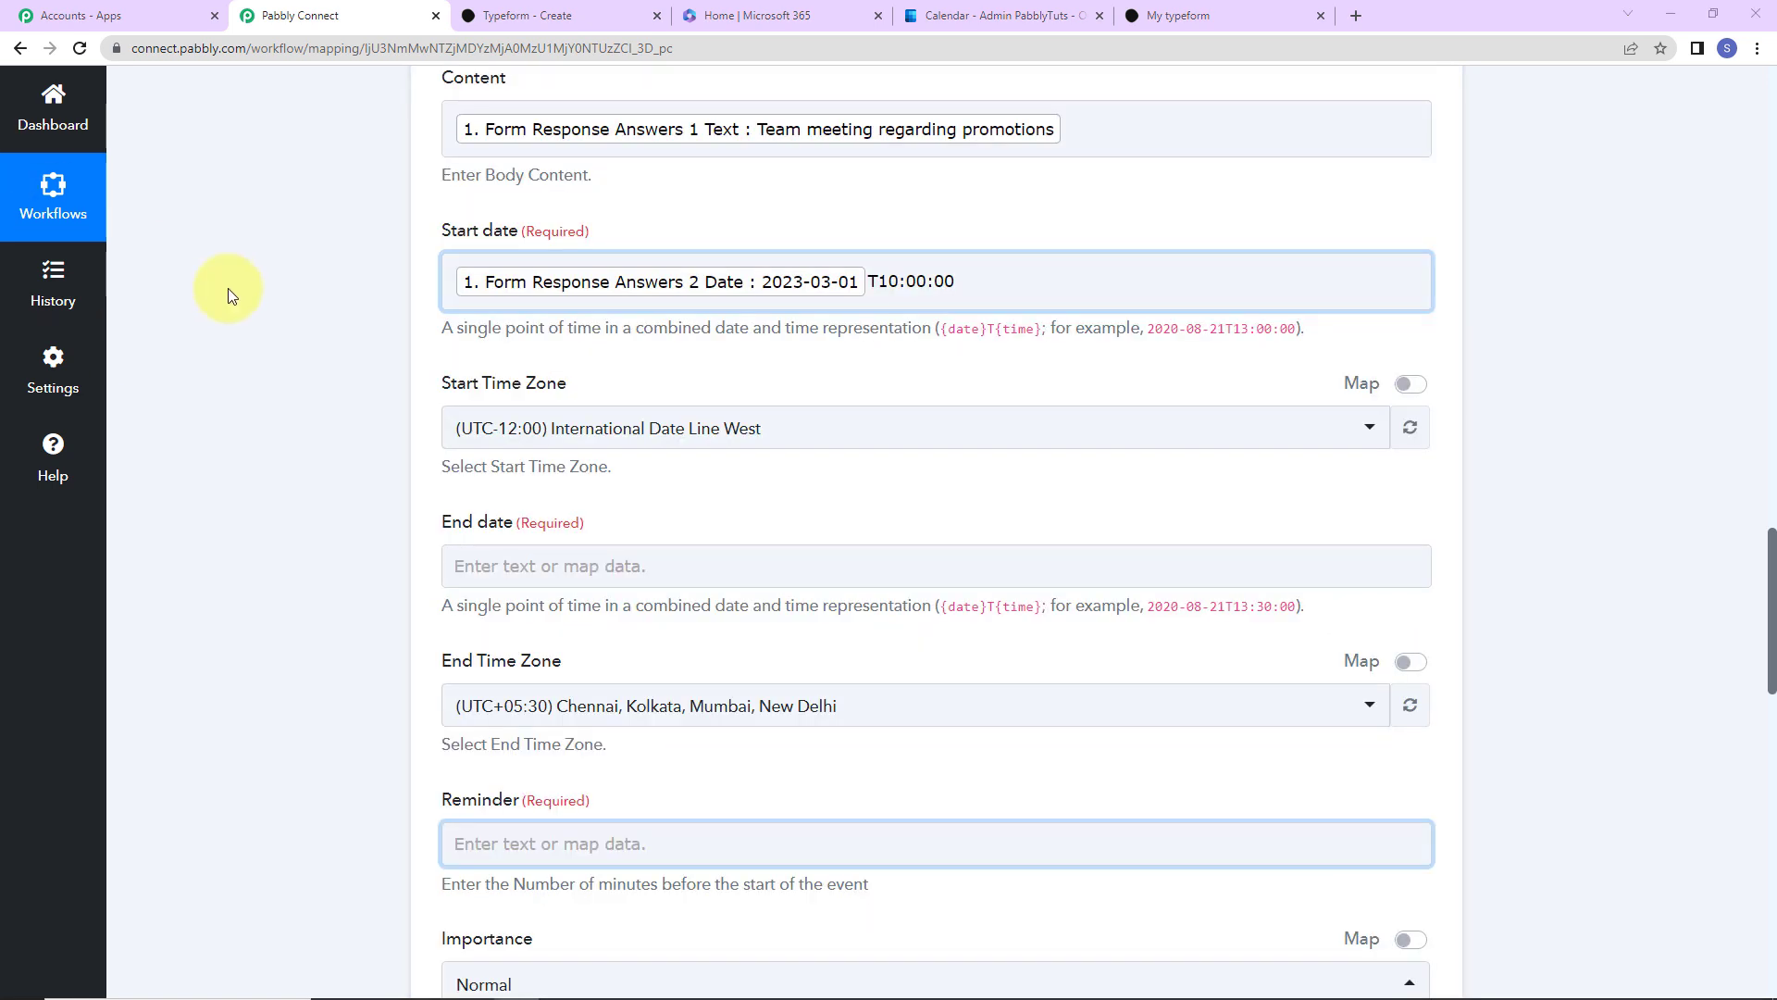
- Set the Start Time Zone to (UTC+05:30) Chennai, Kolkata, Mumbai, New Delhi
{"action": "left_click", "coordinate": [818, 434]}
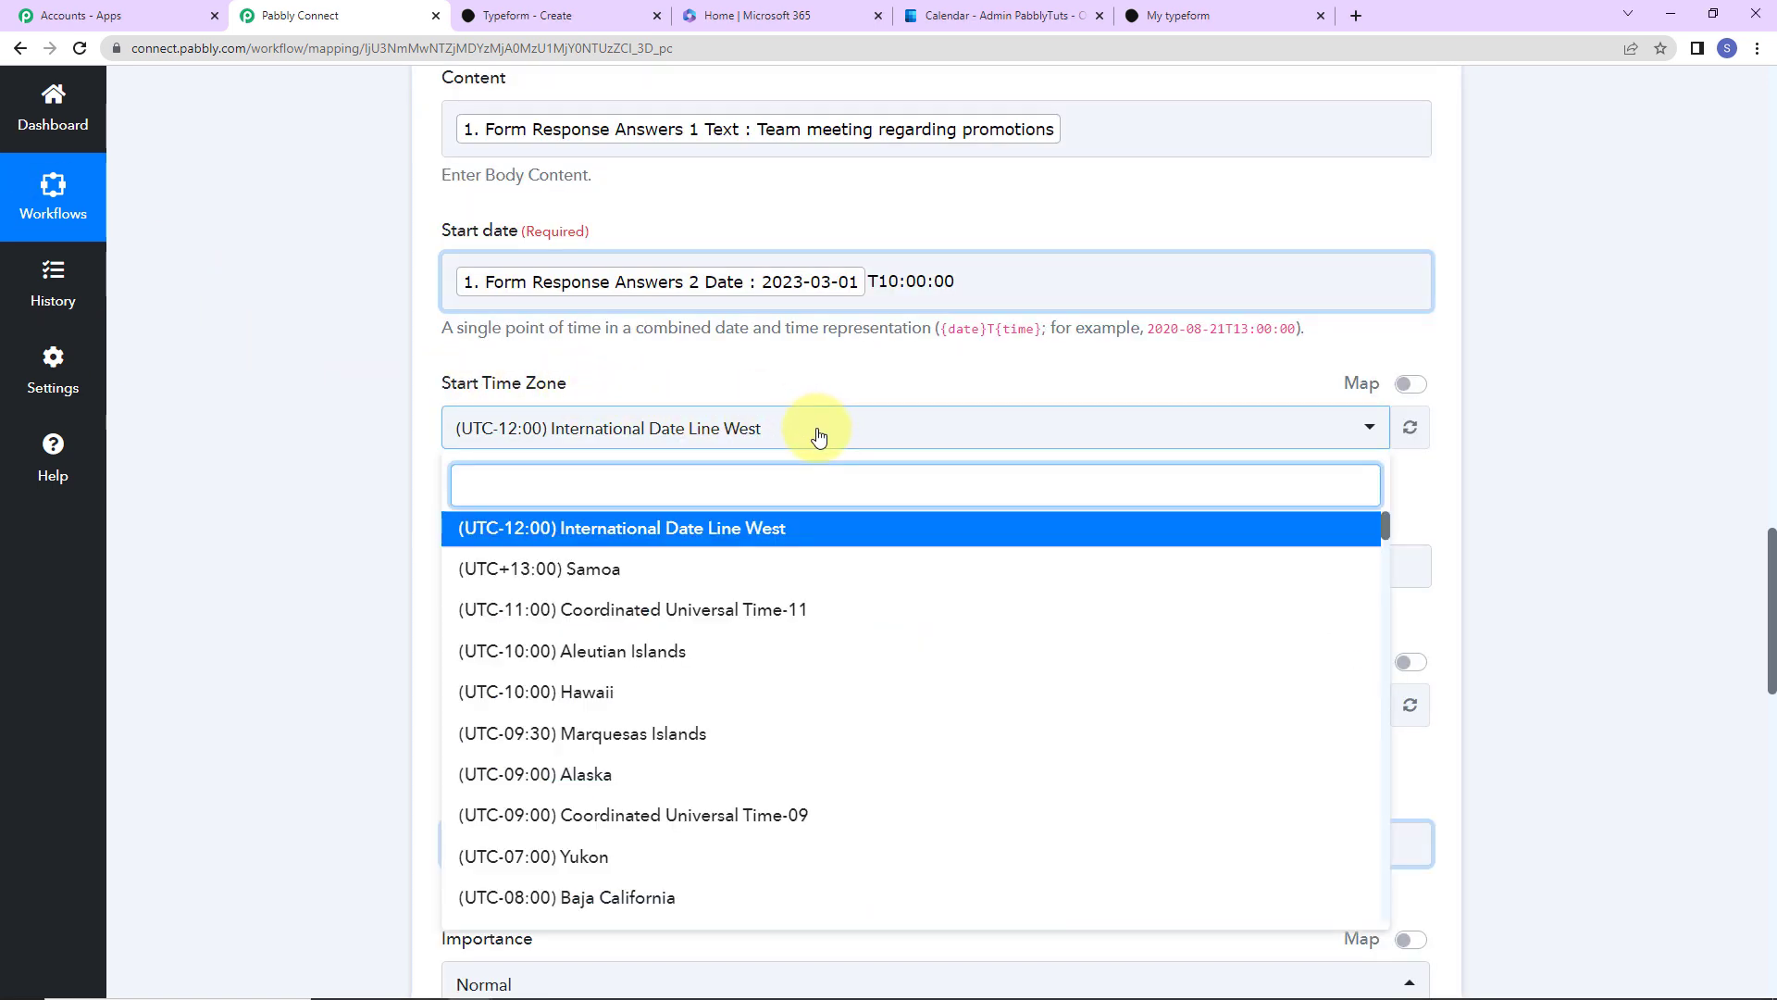
{"action": "type", "text": "kol"}
{"action": "left_click", "coordinate": [815, 527]}
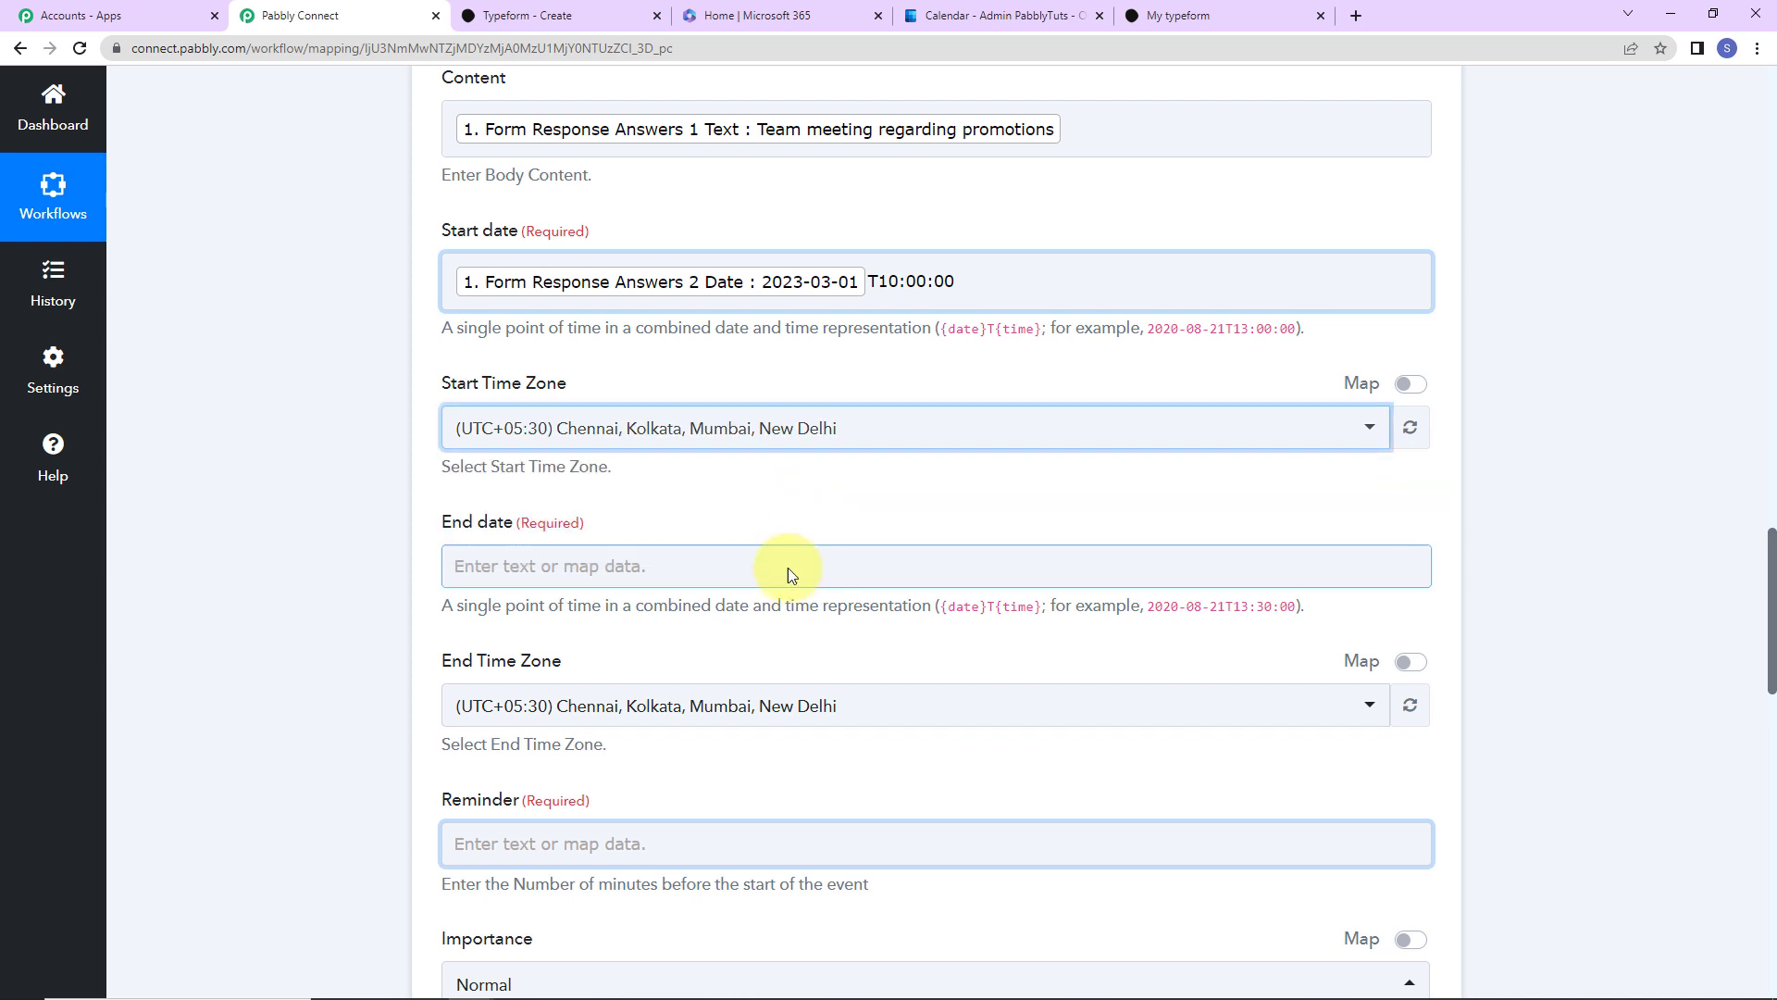
- Map the End date to Form Response Answers 3 Date and append T18:00:00 directly after the mapped date
{"action": "scroll", "coordinate": [787, 569], "scroll_direction": "down", "scroll_amount": 2}
{"action": "left_click", "coordinate": [605, 349]}
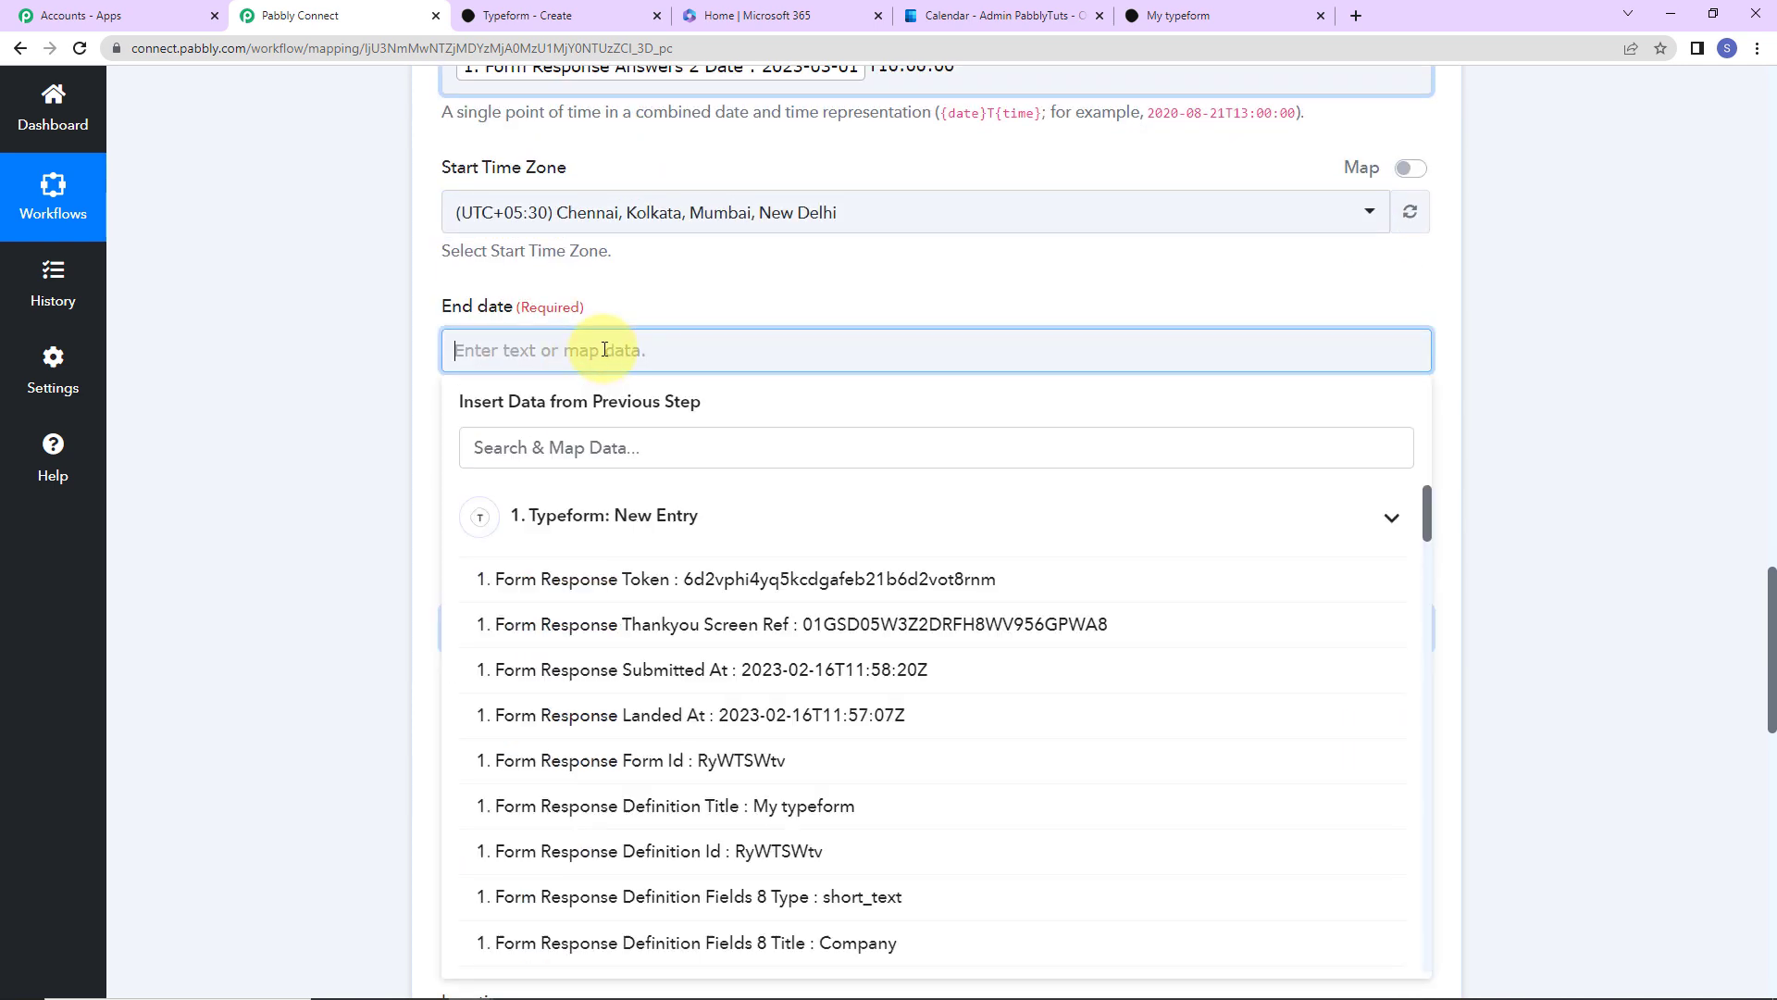
{"action": "left_click", "coordinate": [688, 450]}
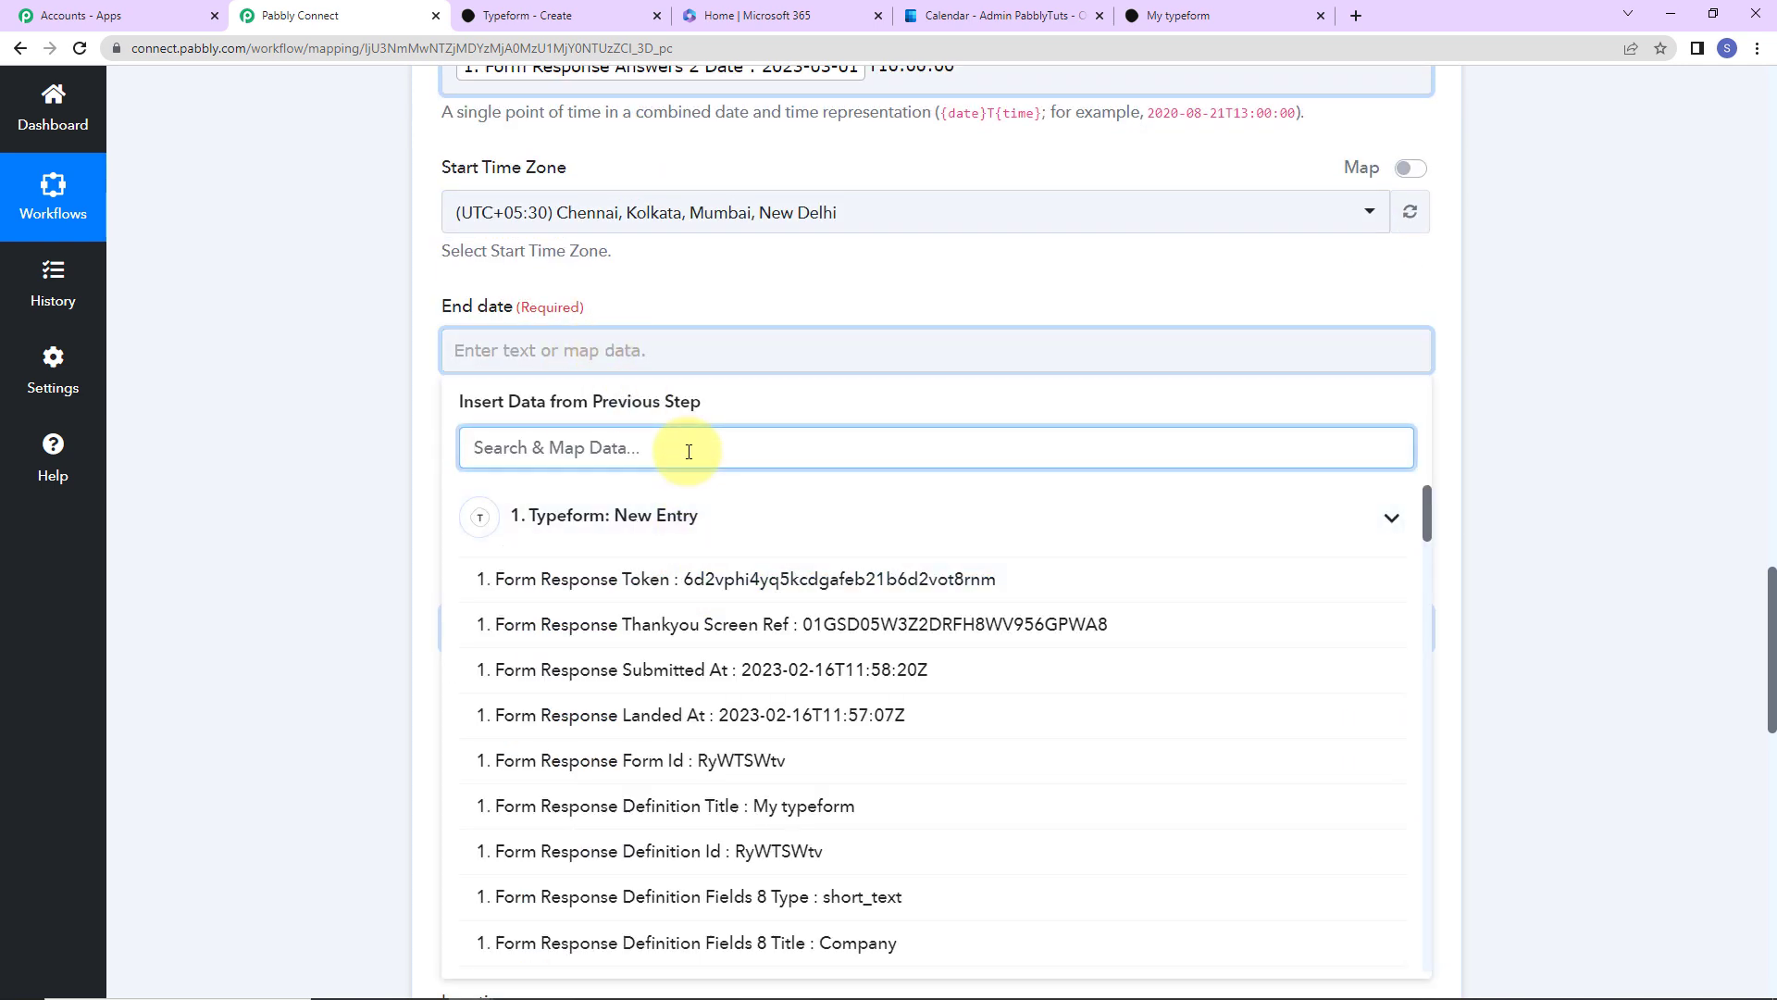
{"action": "type", "text": "date"}
{"action": "left_click", "coordinate": [842, 854]}
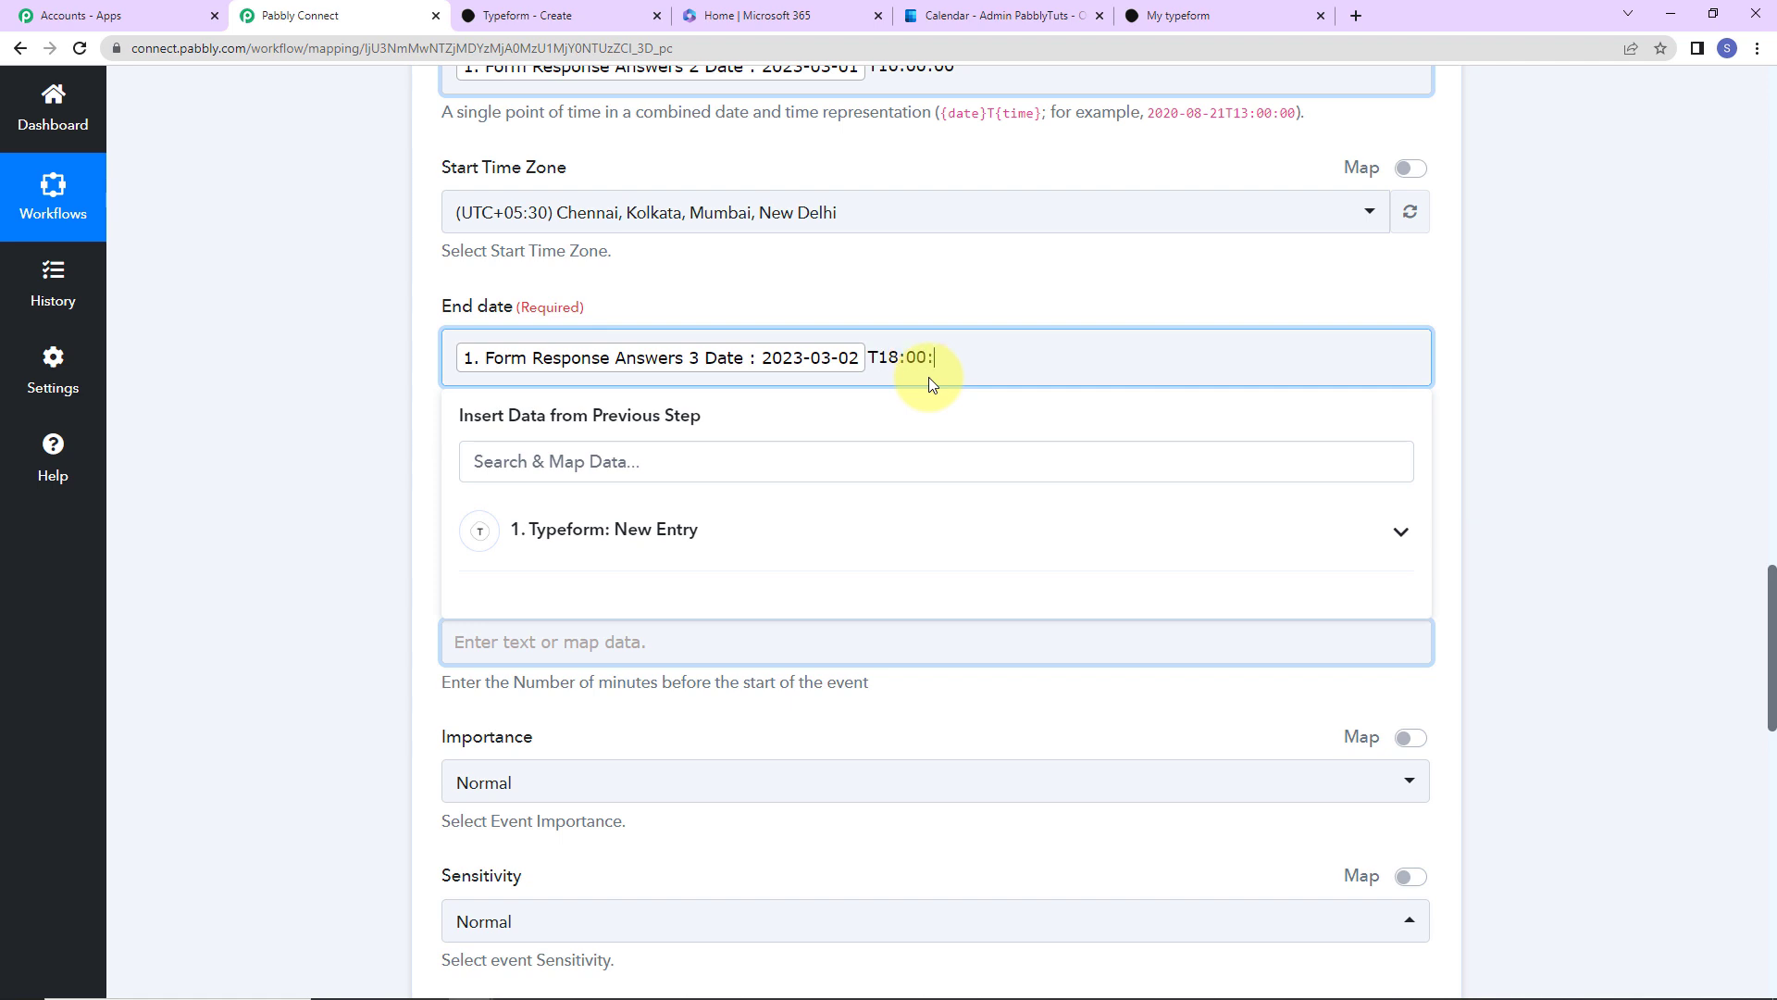
{"action": "left_click", "coordinate": [1503, 435]}
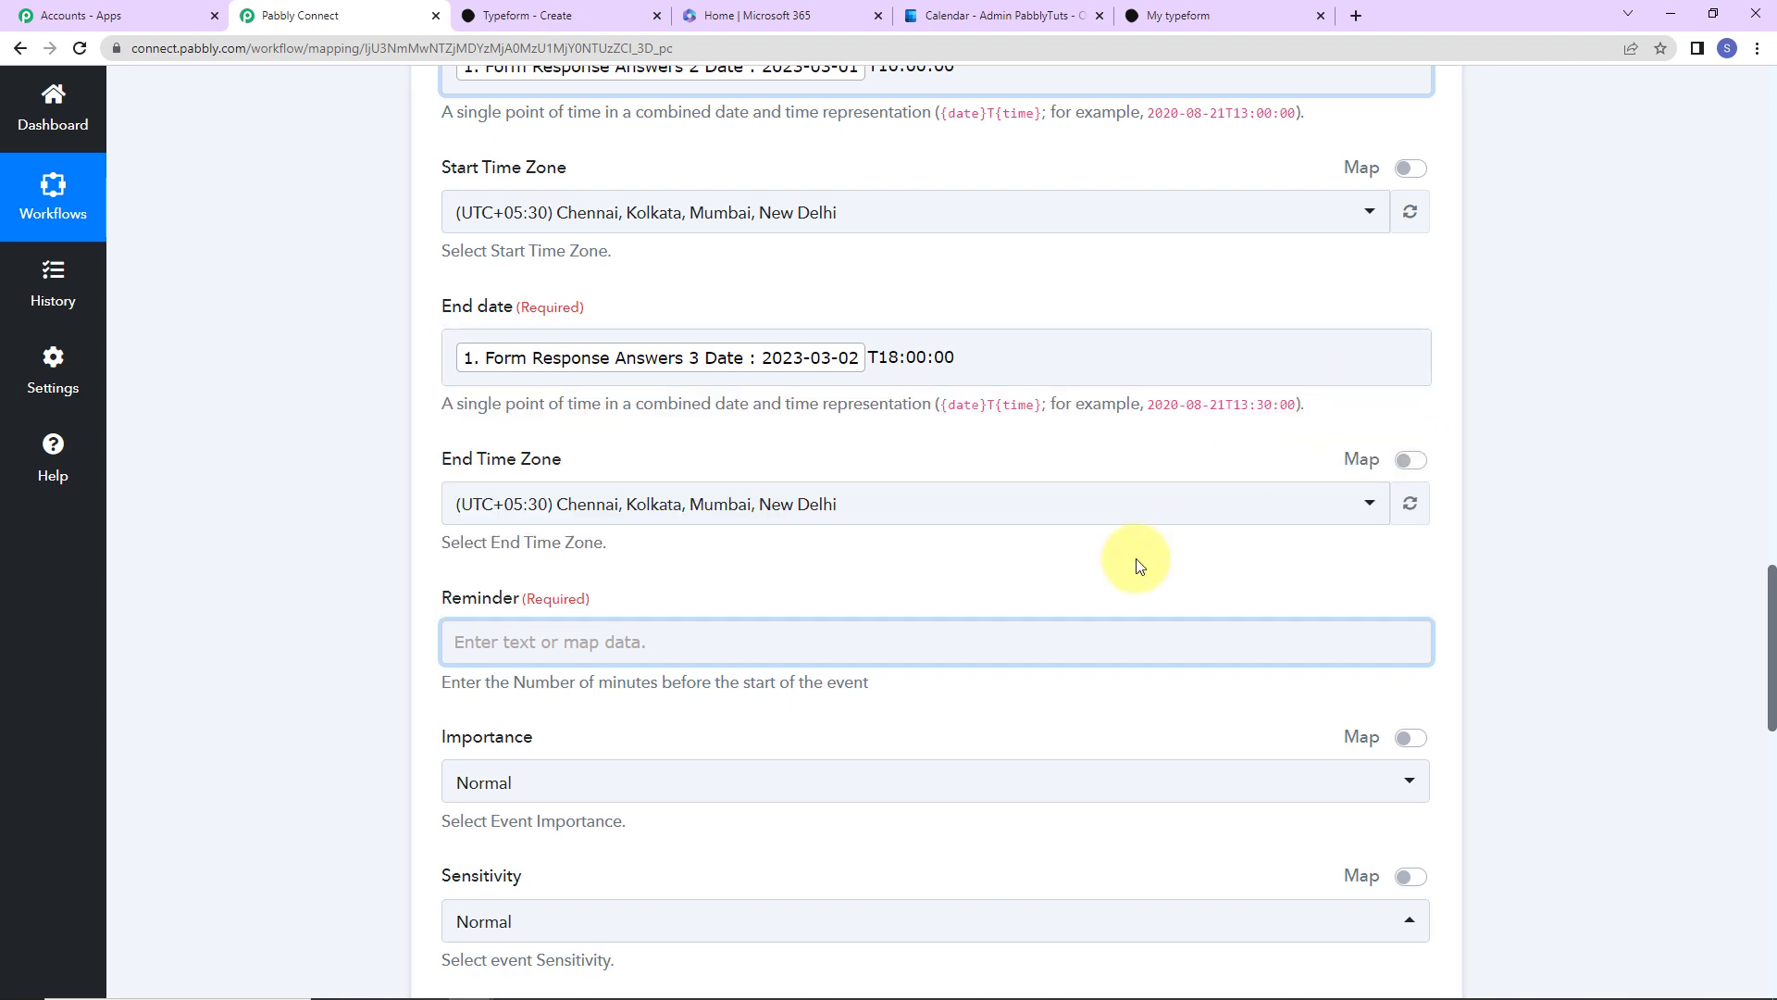
- Keep the End Time Zone at (UTC+05:30) Chennai, Kolkata, Mumbai, New Delhi and set the Reminder to 30 minutes
{"action": "left_click", "coordinate": [554, 515]}
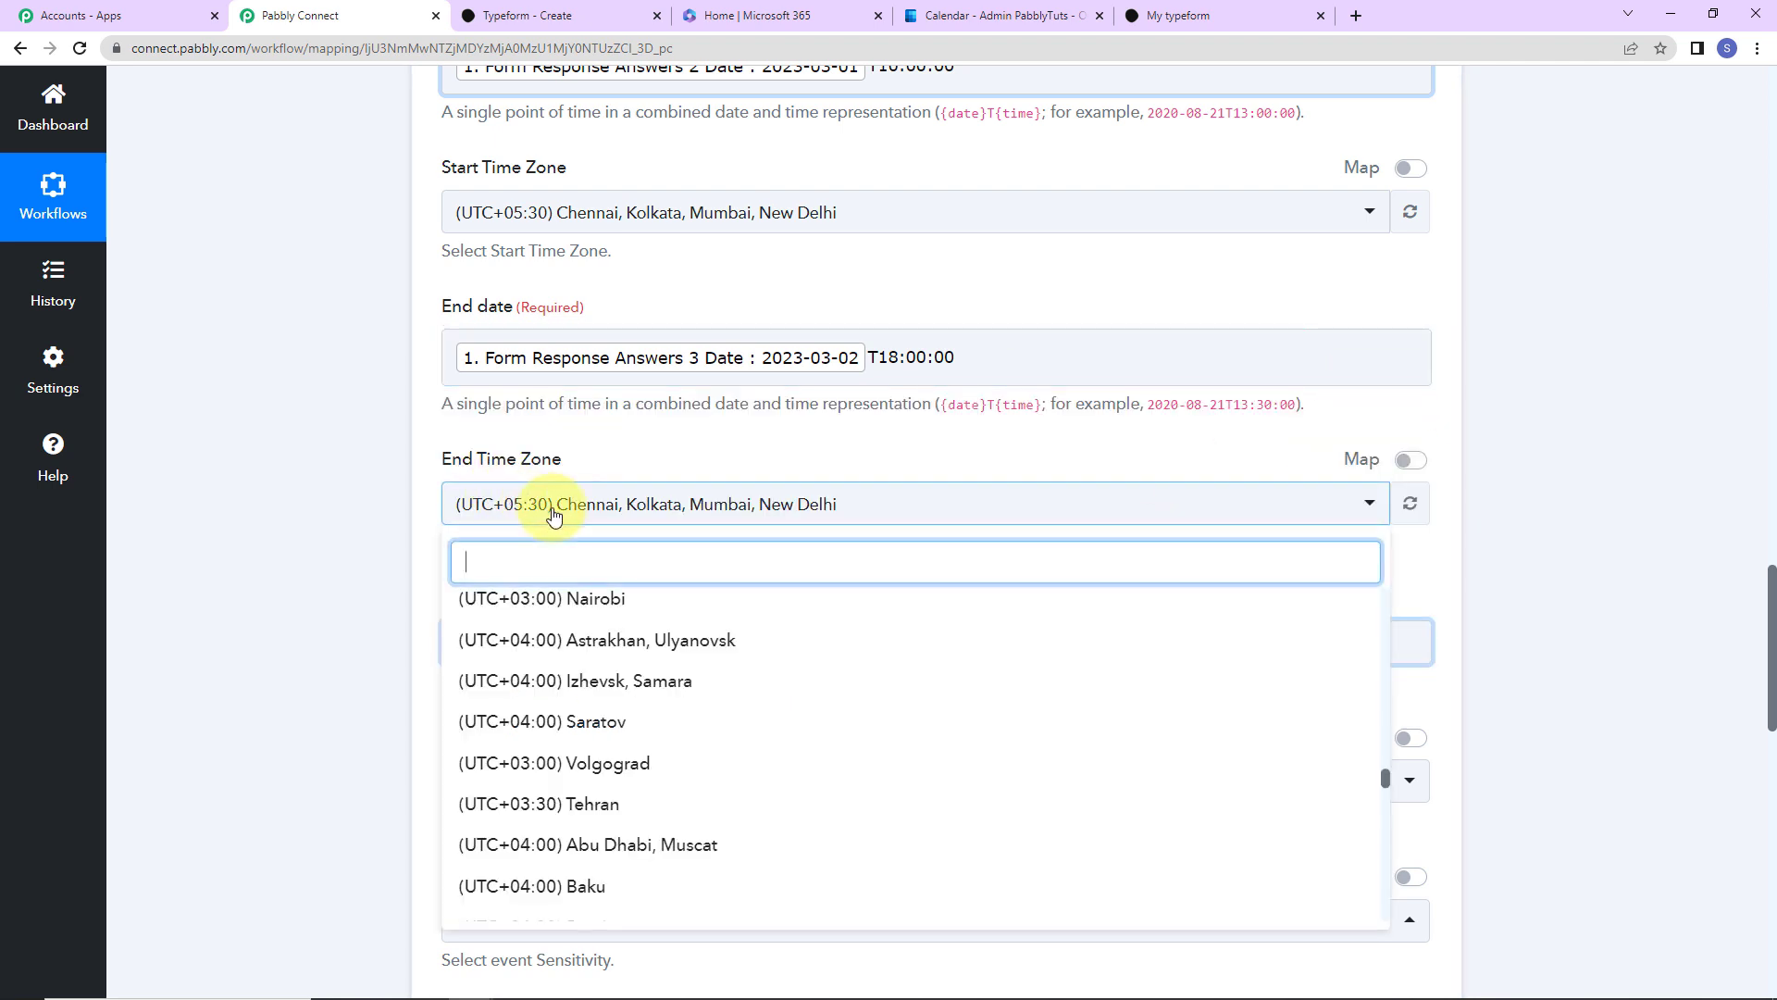
{"action": "left_click", "coordinate": [587, 504]}
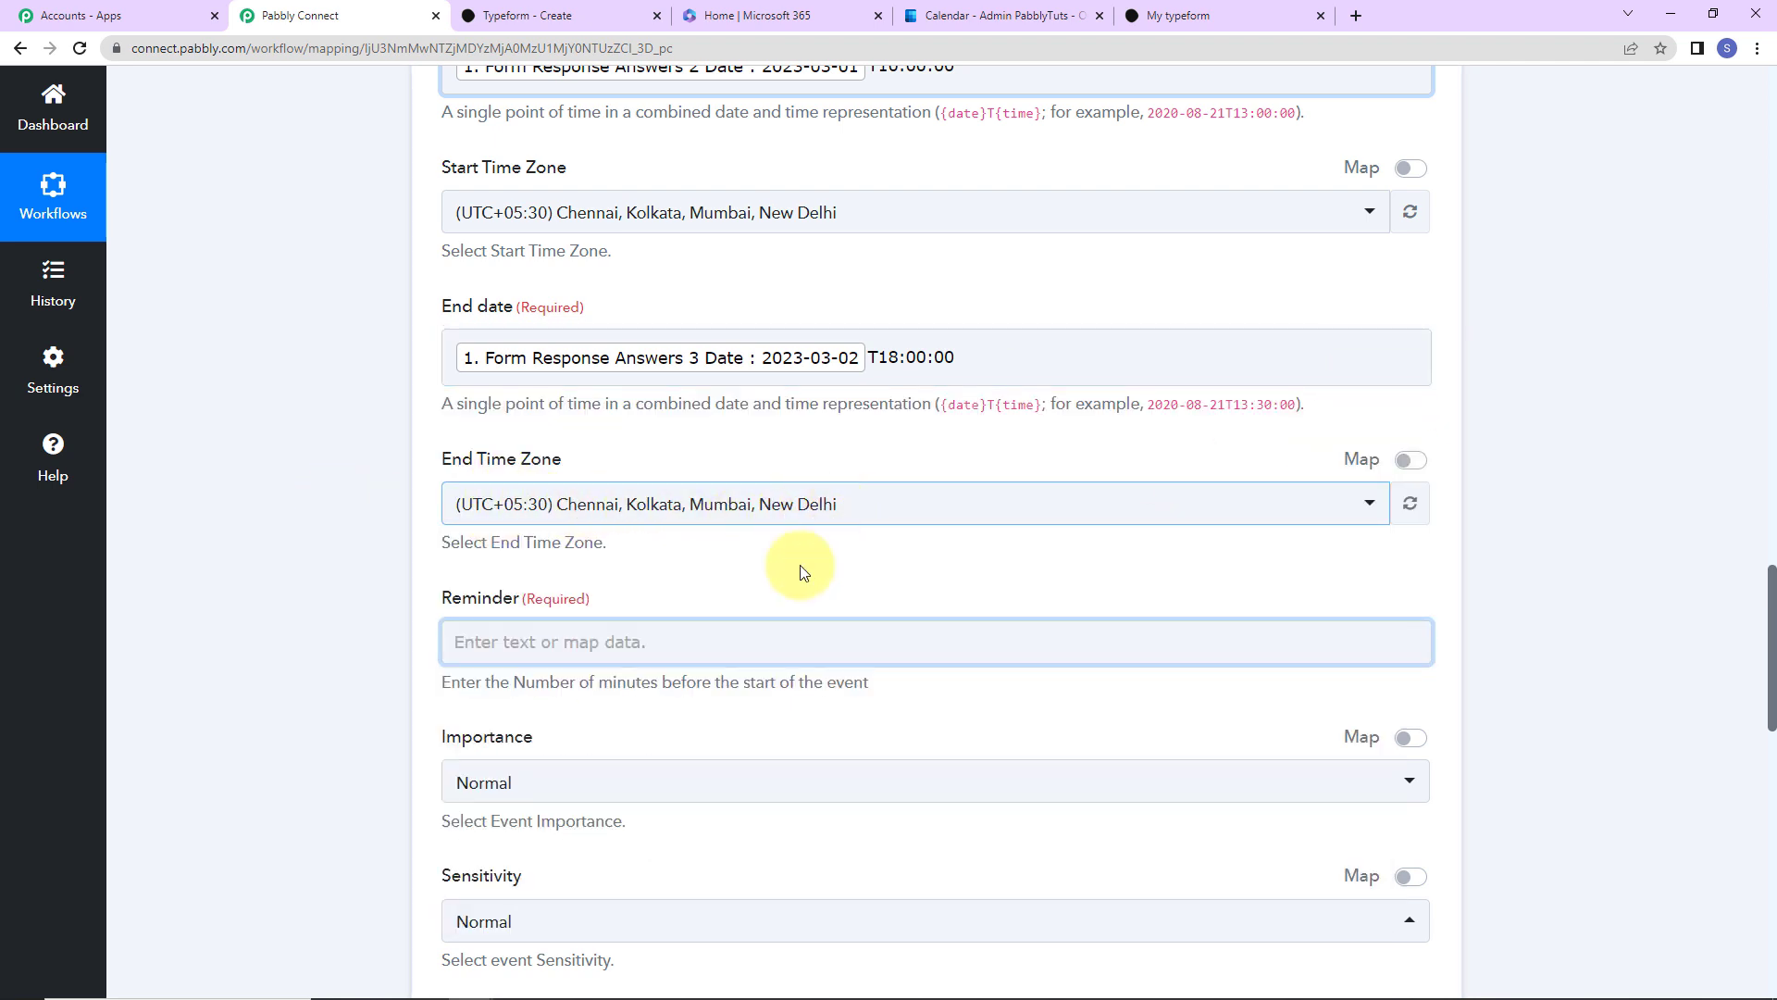
{"action": "scroll", "coordinate": [741, 588], "scroll_direction": "down", "scroll_amount": 2}
{"action": "left_click", "coordinate": [537, 427]}
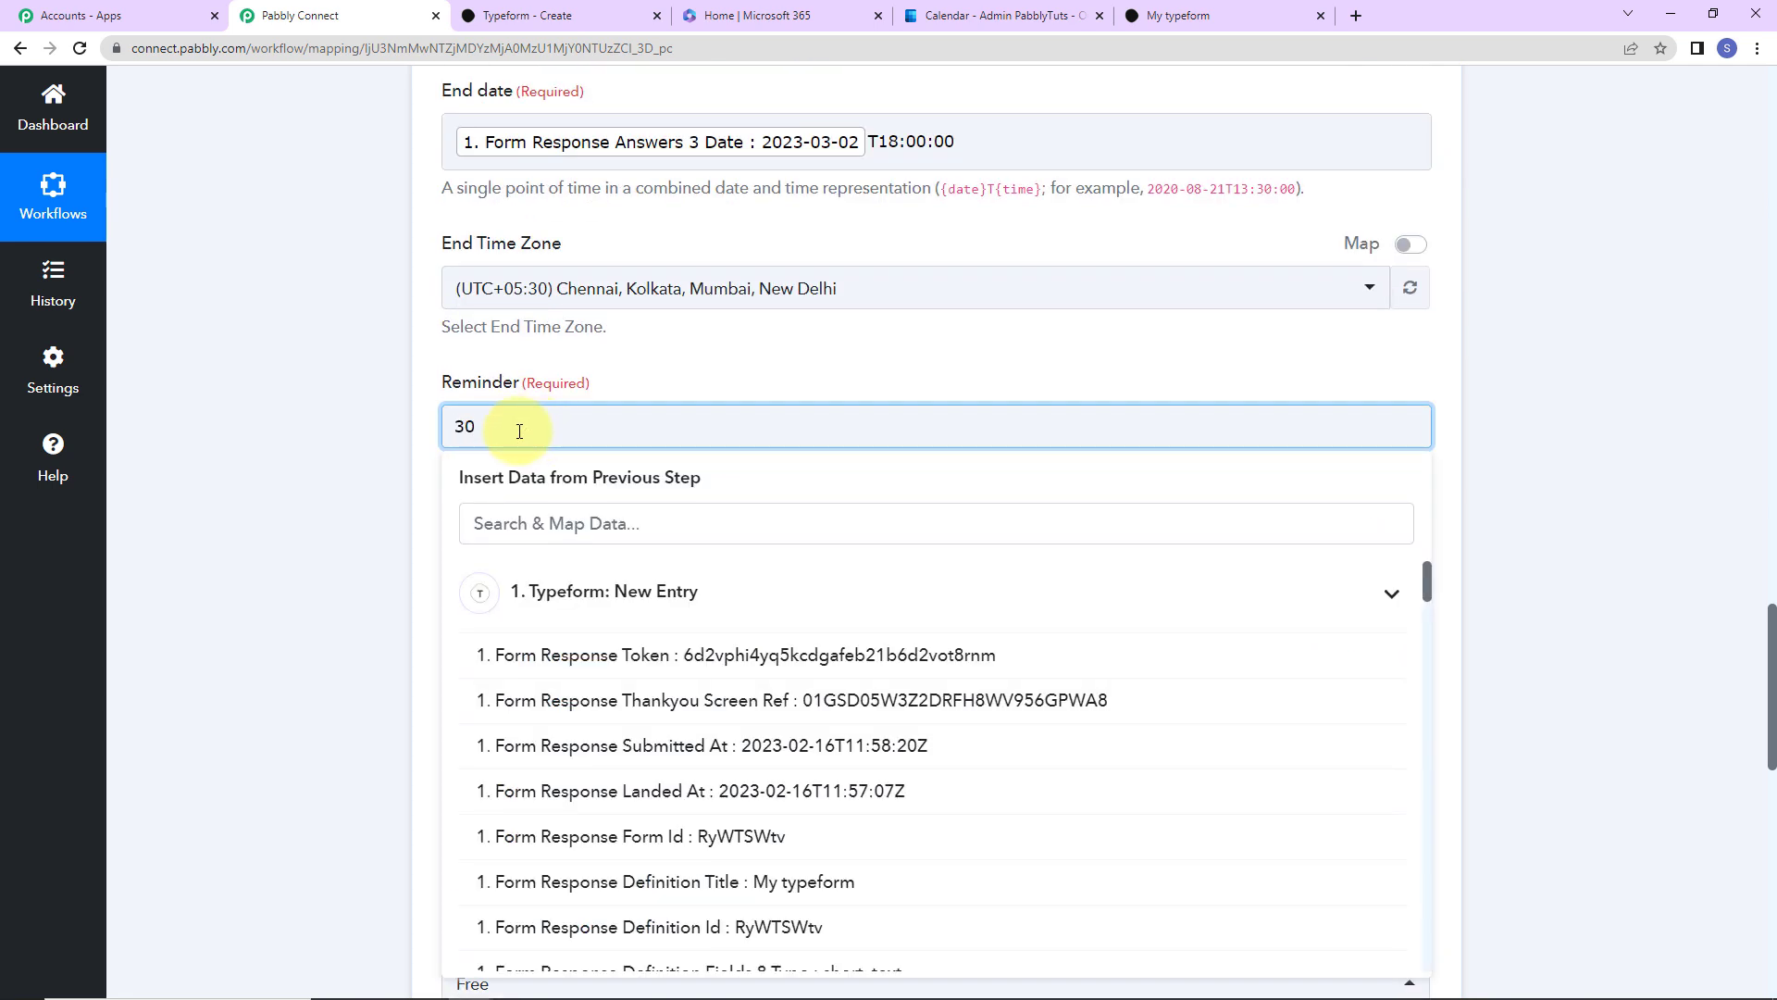
{"action": "left_click", "coordinate": [374, 468]}
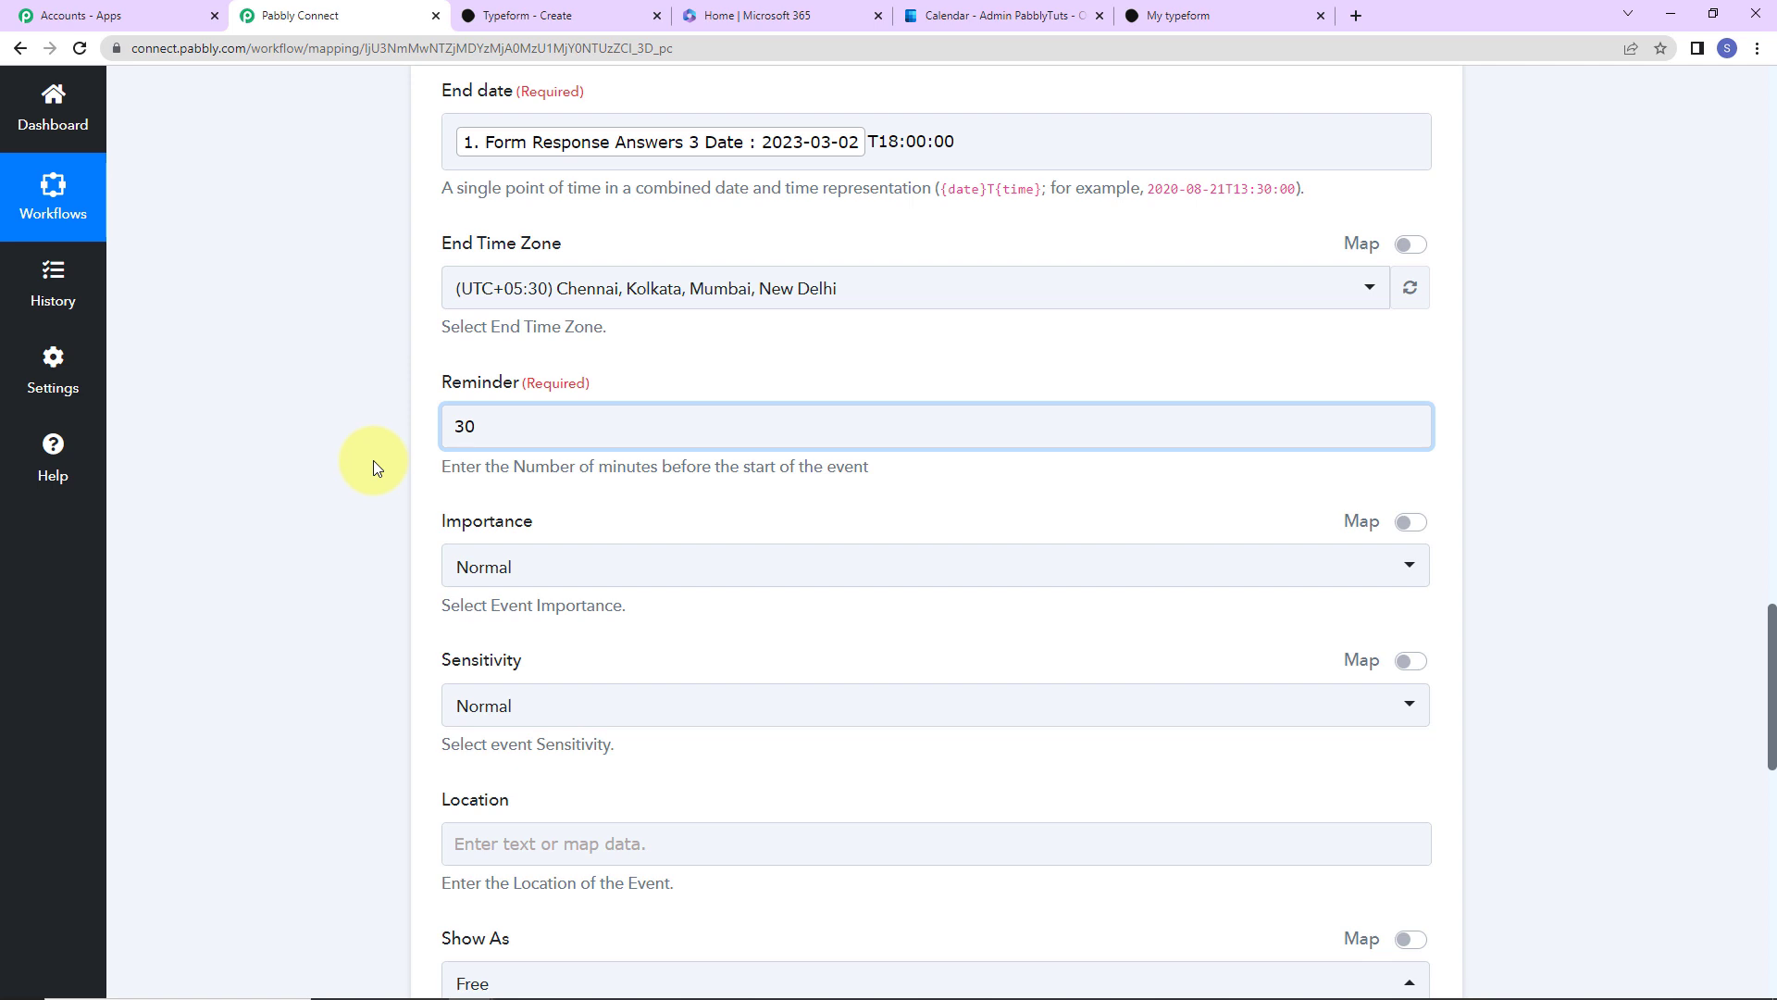
- Keep the event's Importance at Normal and set its Show As status to Tentative
{"action": "scroll", "coordinate": [389, 445], "scroll_direction": "down", "scroll_amount": 2}
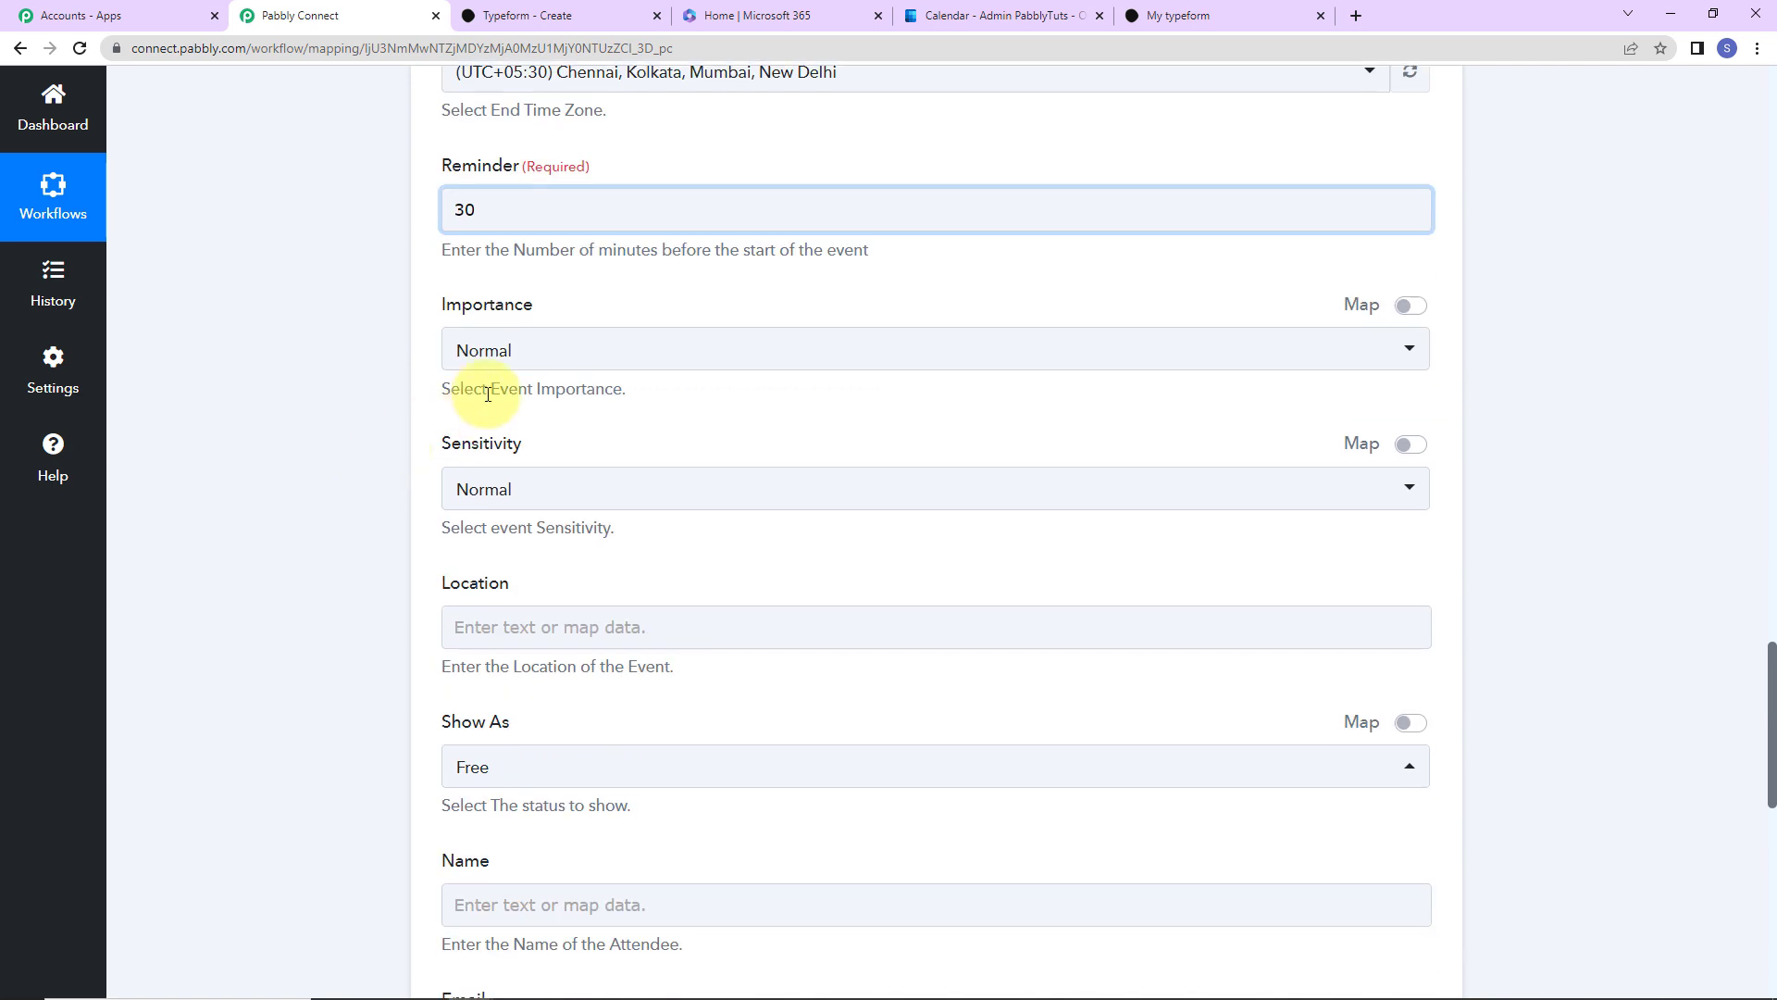
{"action": "left_click", "coordinate": [524, 493]}
{"action": "left_click", "coordinate": [550, 363]}
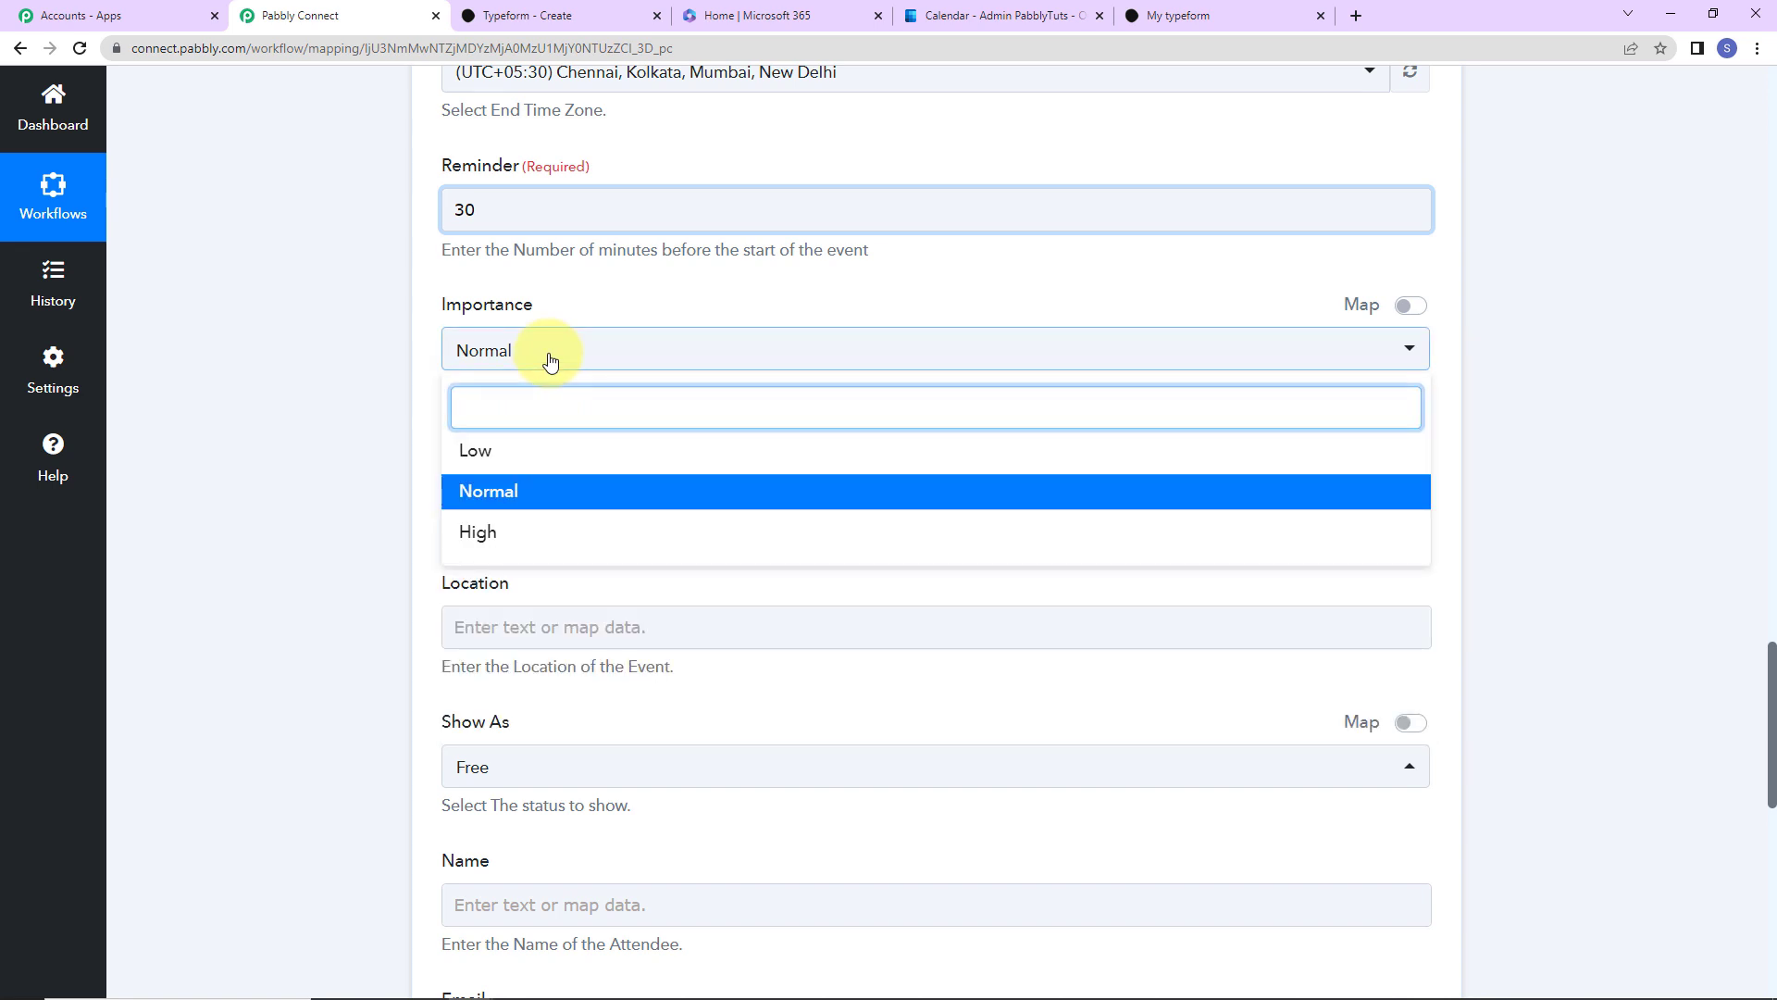
{"action": "left_click", "coordinate": [402, 558]}
{"action": "scroll", "coordinate": [401, 558], "scroll_direction": "down", "scroll_amount": 3}
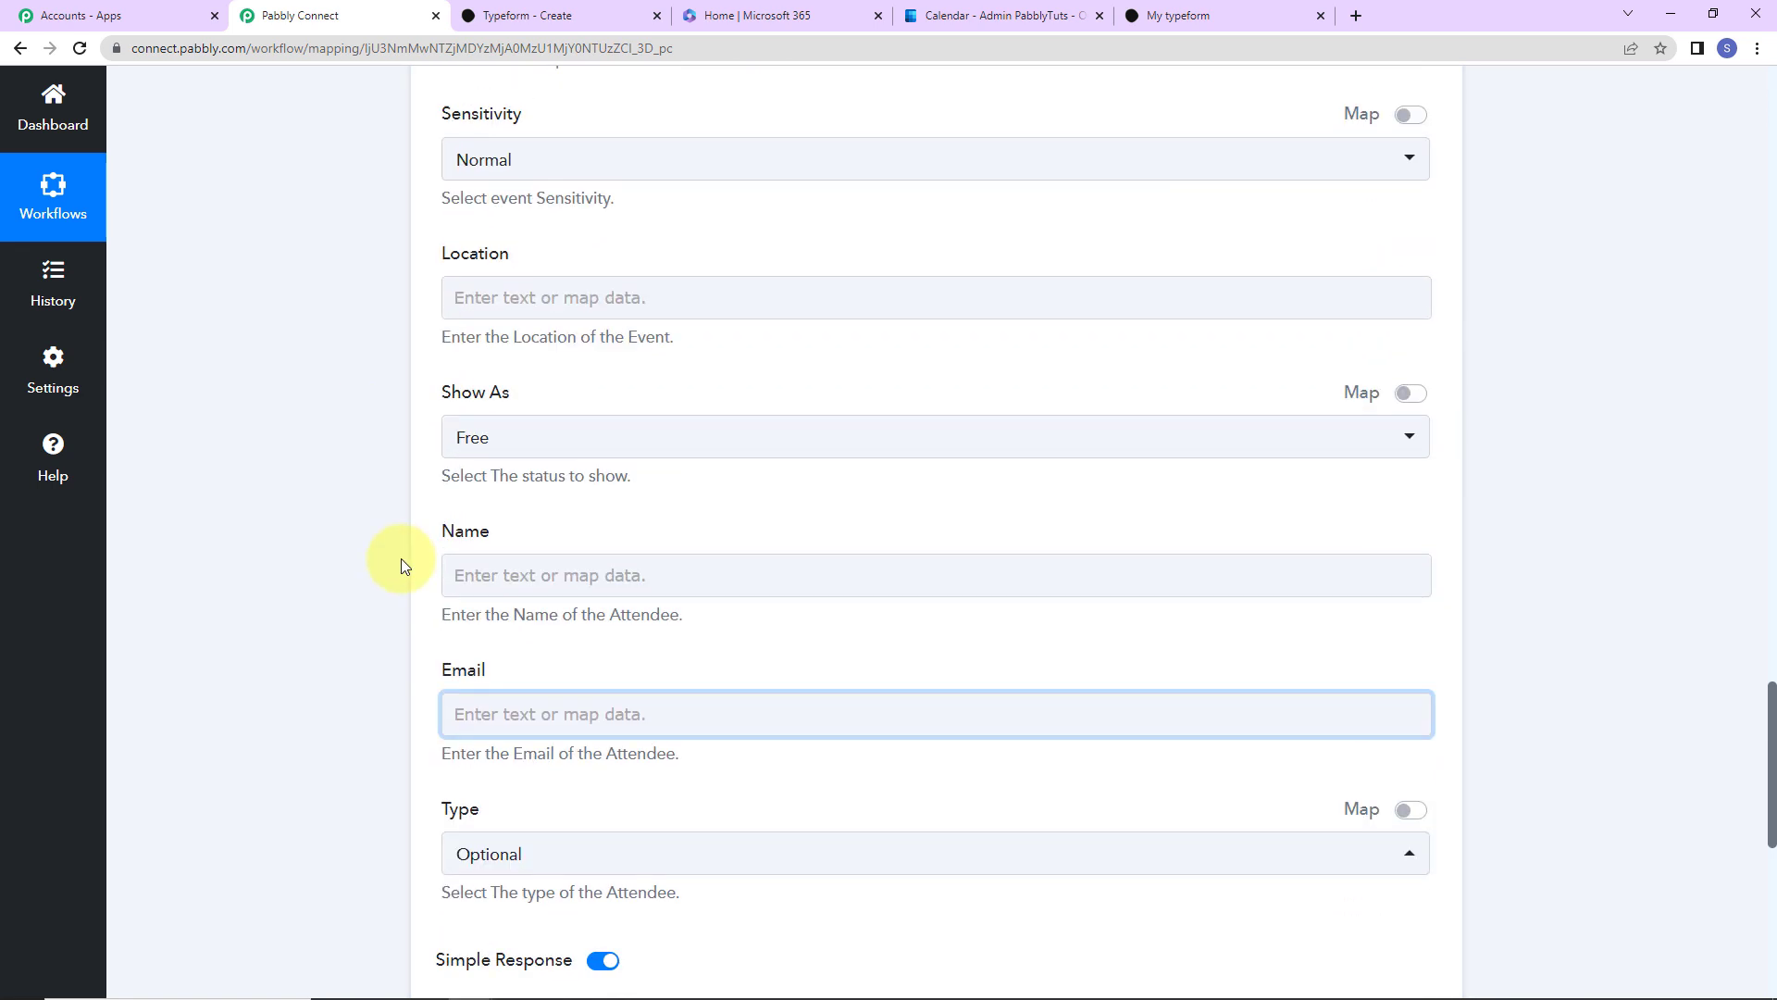
{"action": "scroll", "coordinate": [401, 558], "scroll_direction": "down", "scroll_amount": 1}
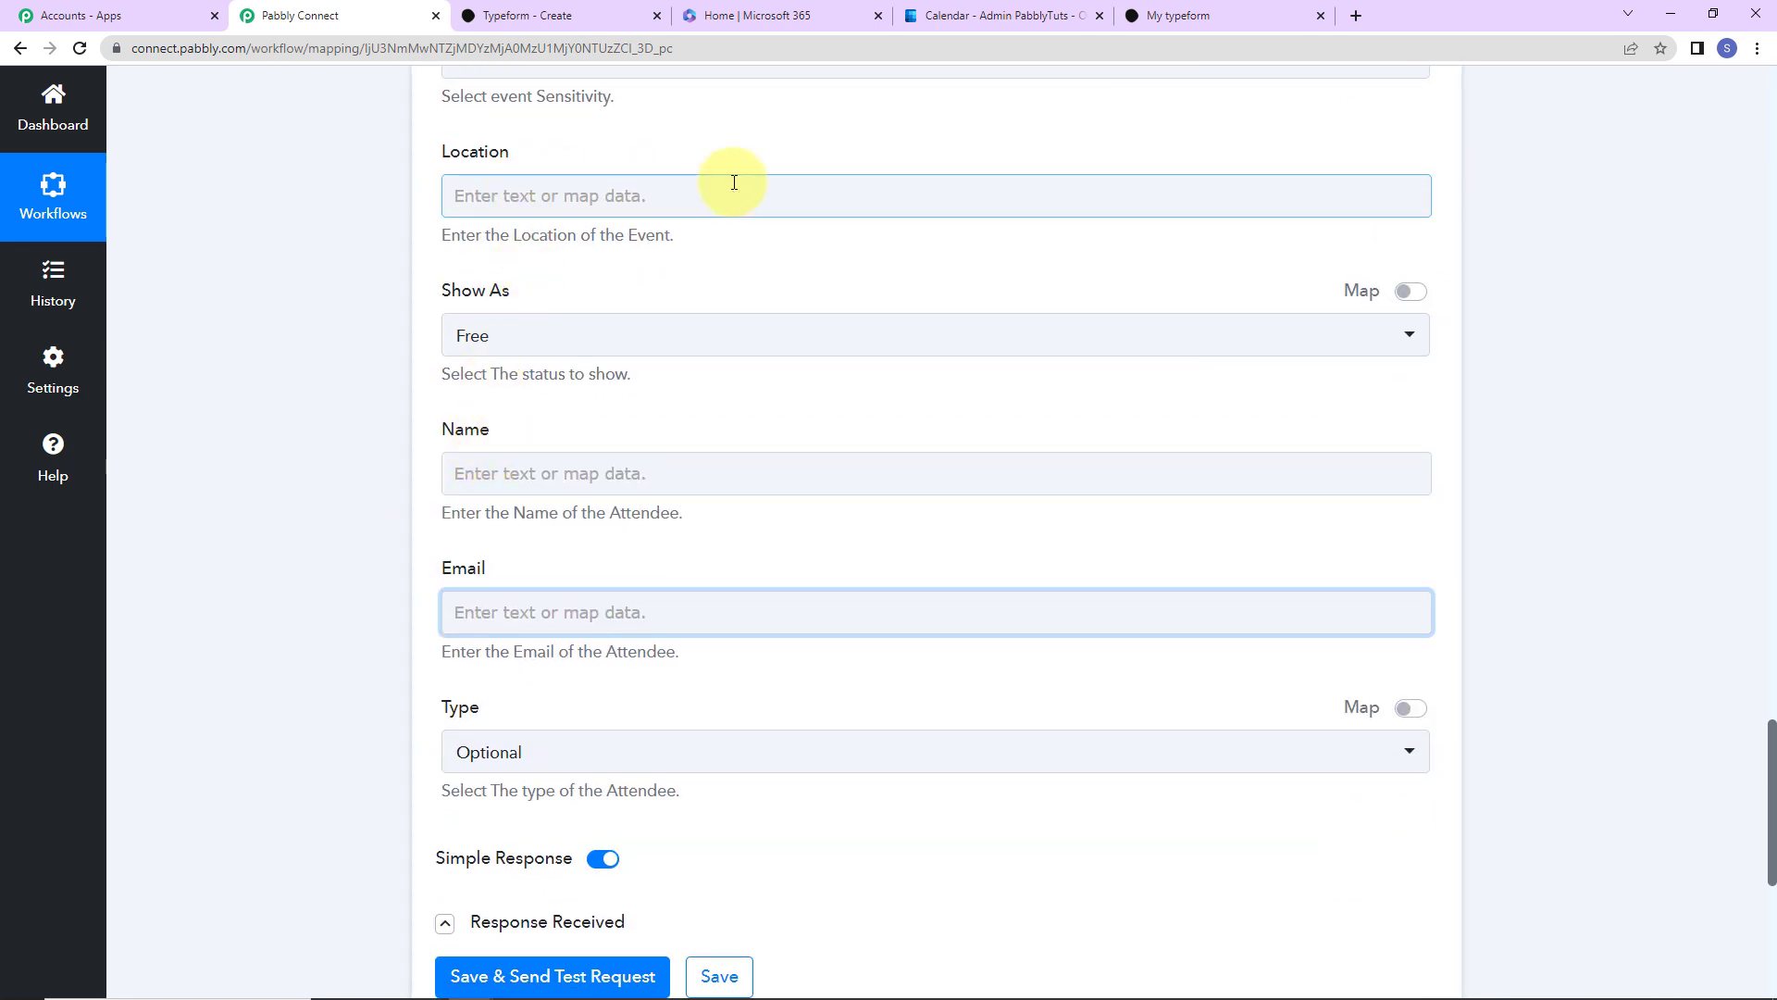
{"action": "left_click", "coordinate": [515, 342]}
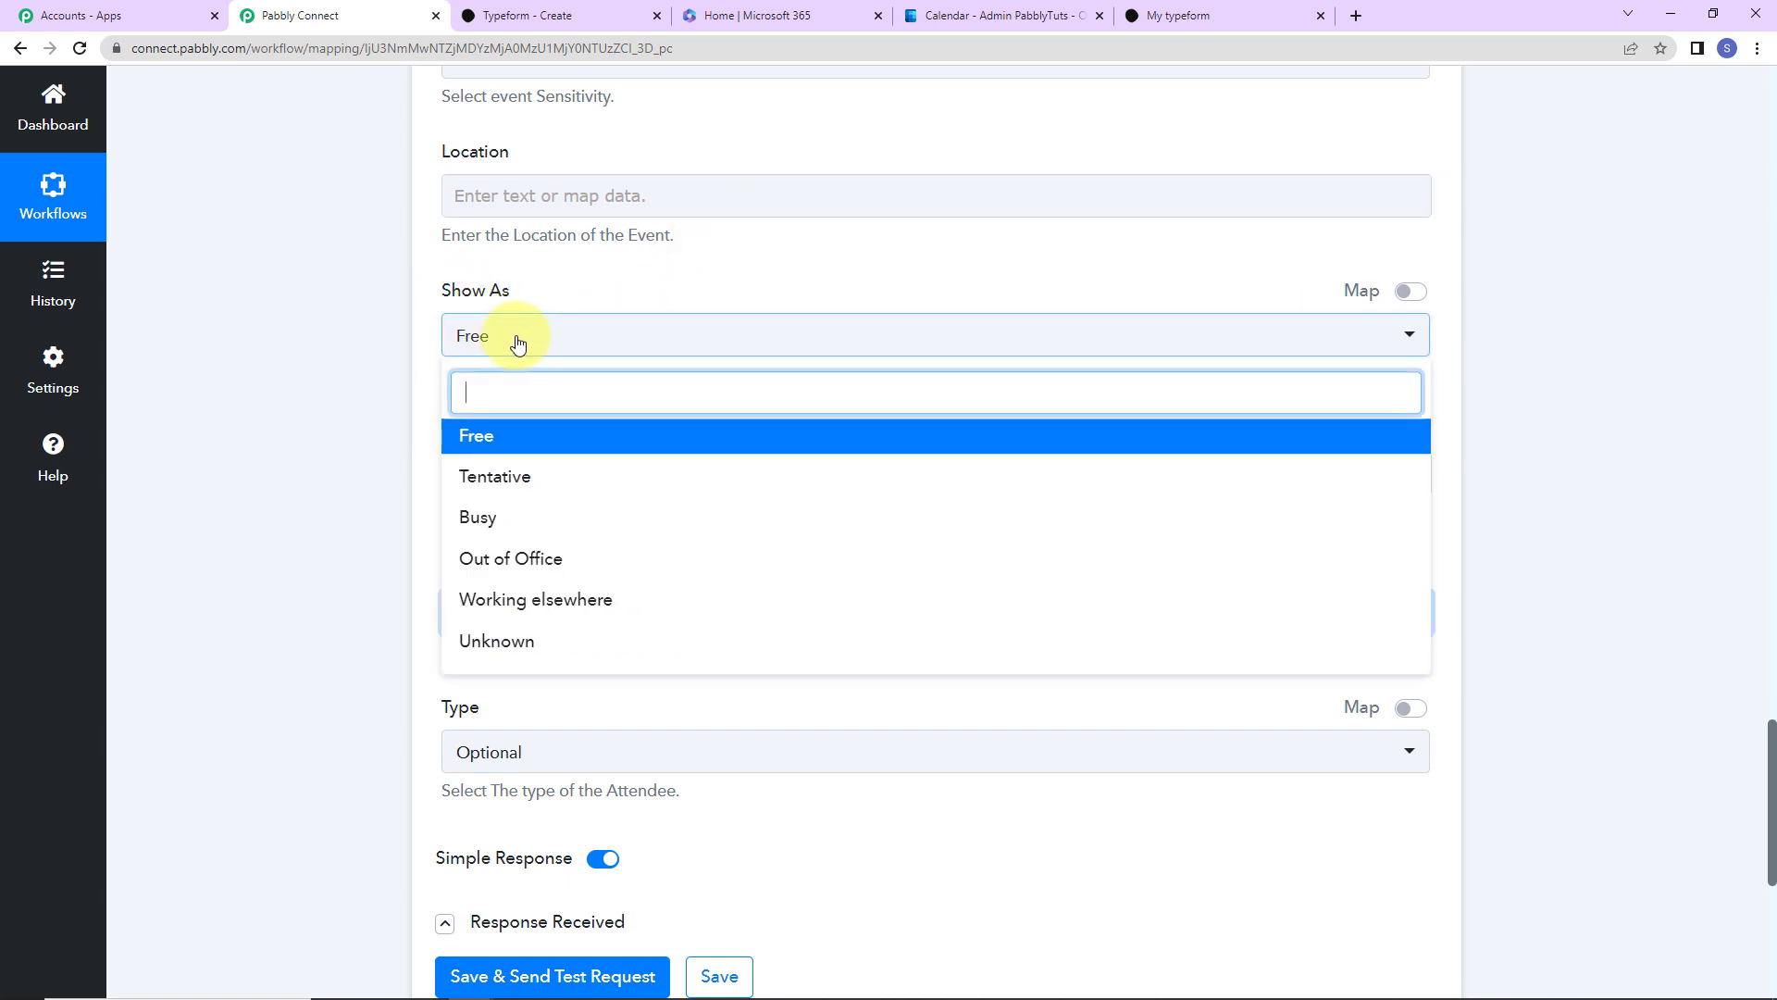
{"action": "left_click", "coordinate": [496, 477]}
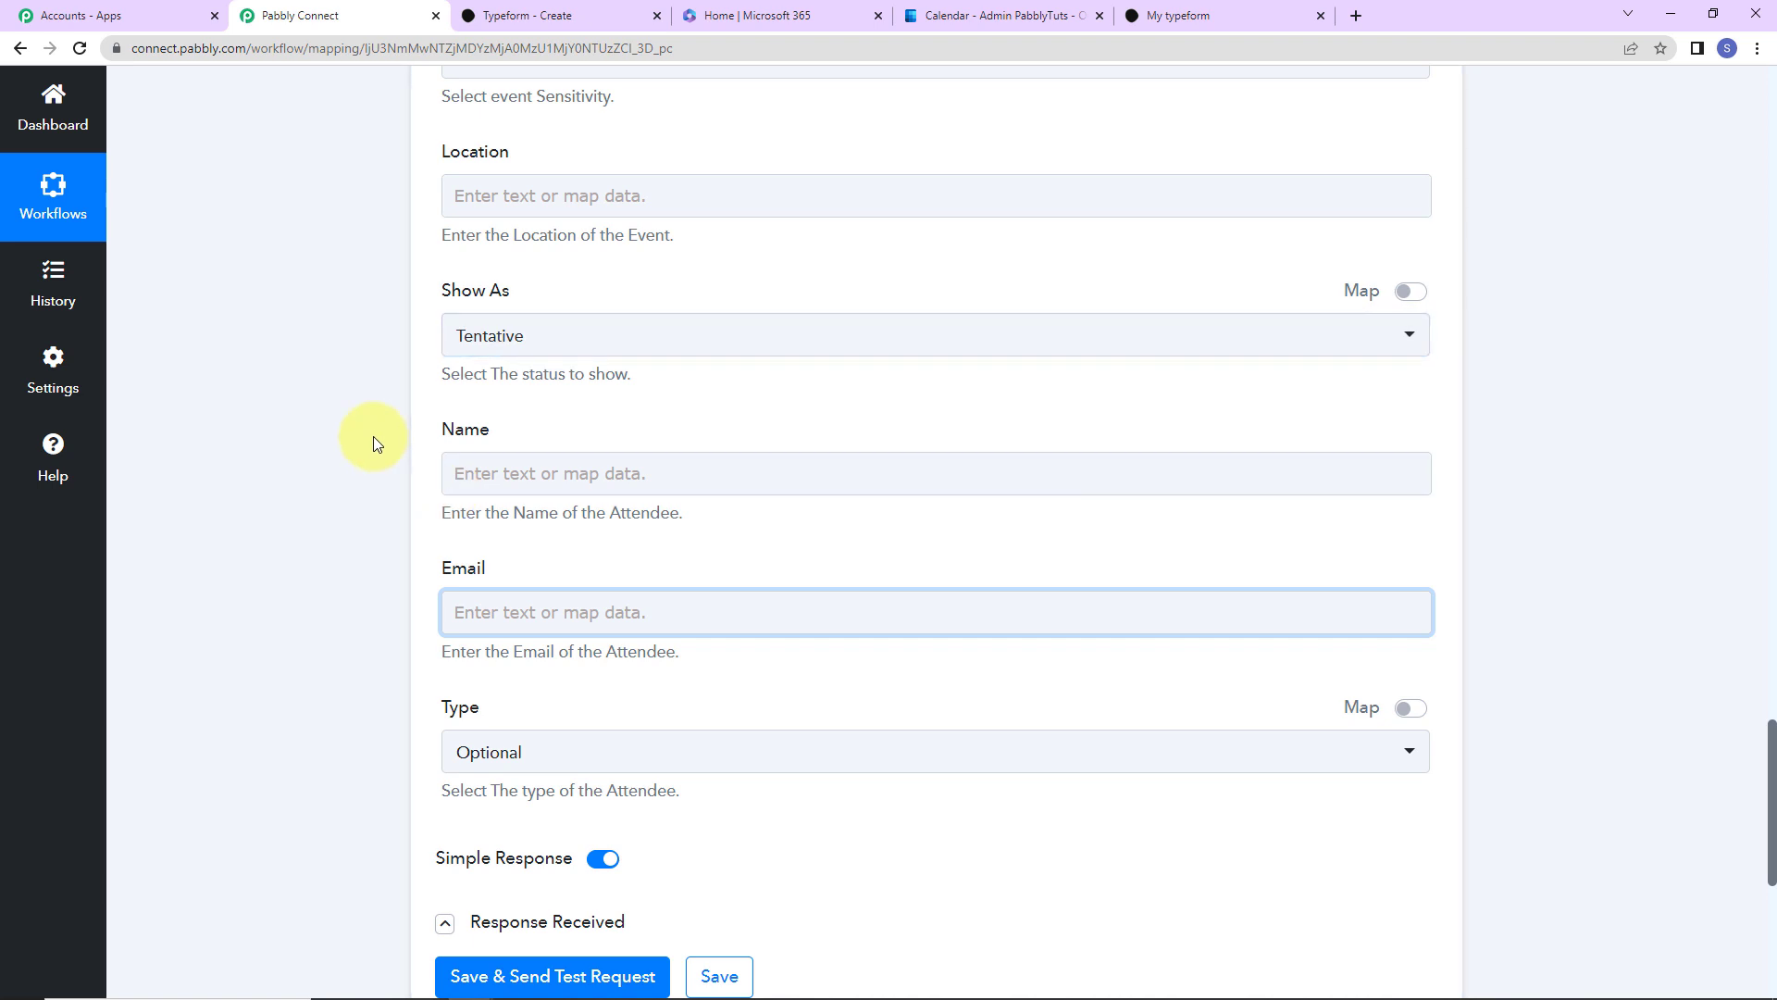
- Map the attendee's Name to Form Response Answers 4 Text followed by Form Response Answers 5 Text
{"action": "scroll", "coordinate": [374, 435], "scroll_direction": "down", "scroll_amount": 2}
{"action": "left_click", "coordinate": [540, 268]}
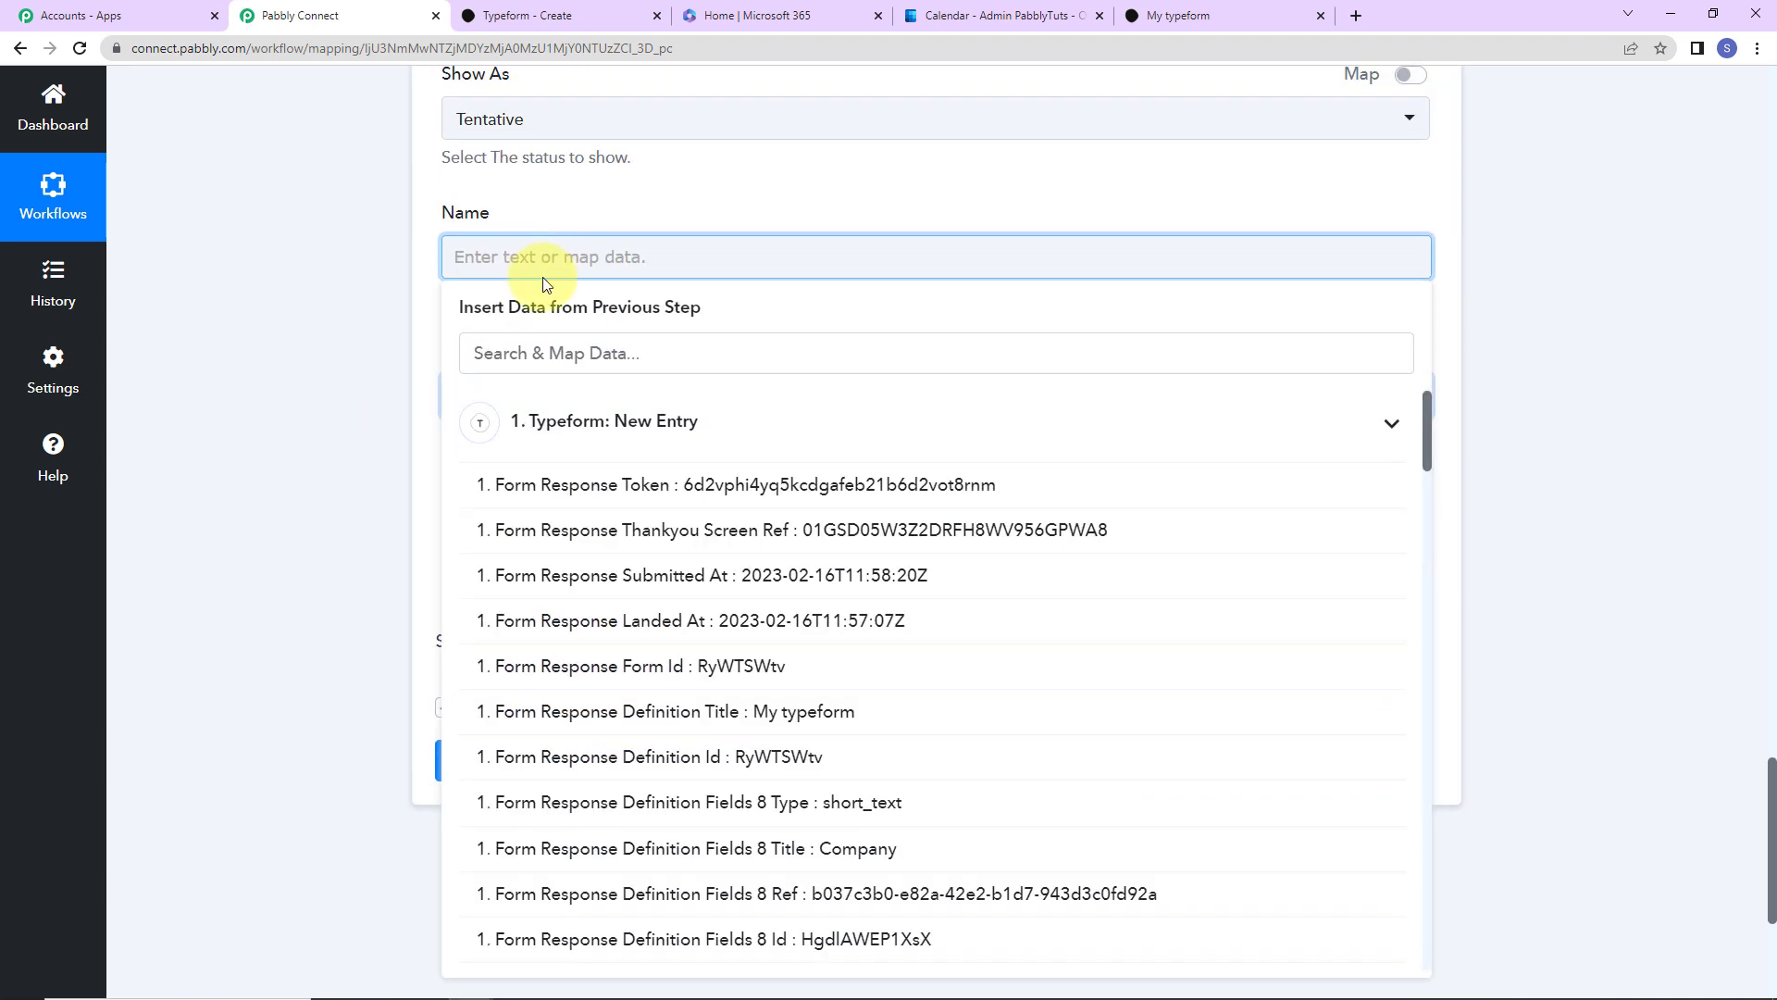
{"action": "left_click", "coordinate": [572, 366]}
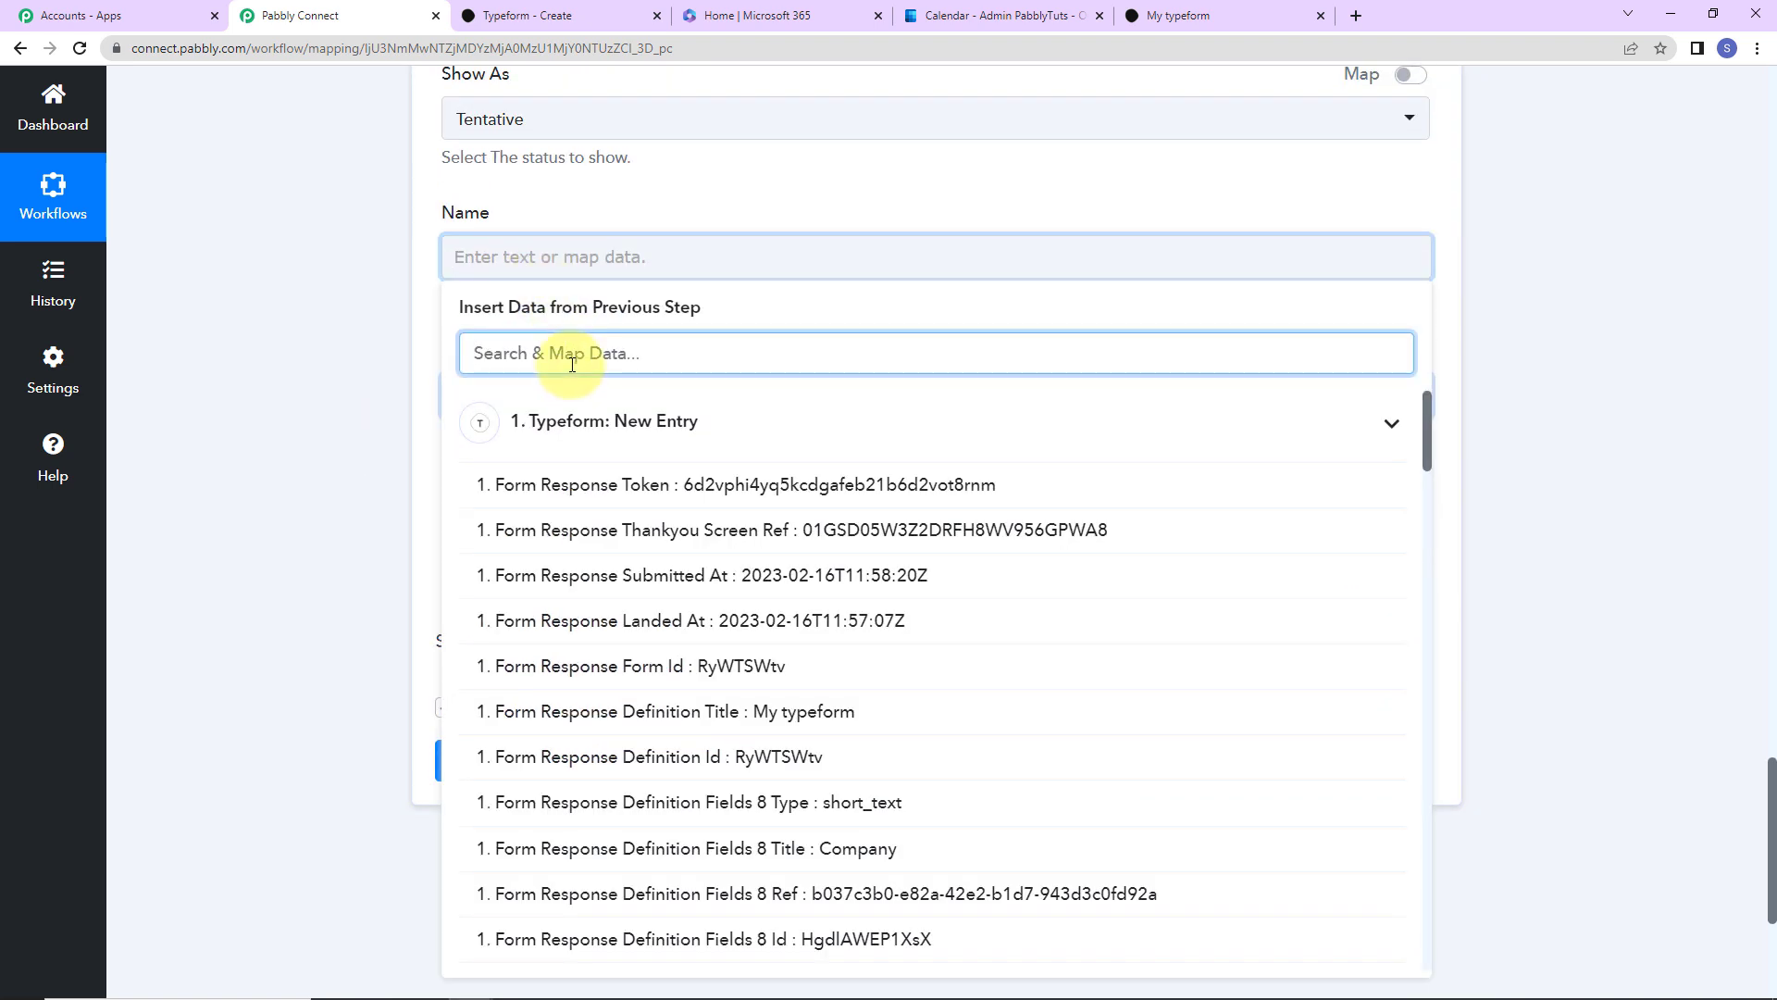
{"action": "type", "text": "new"}
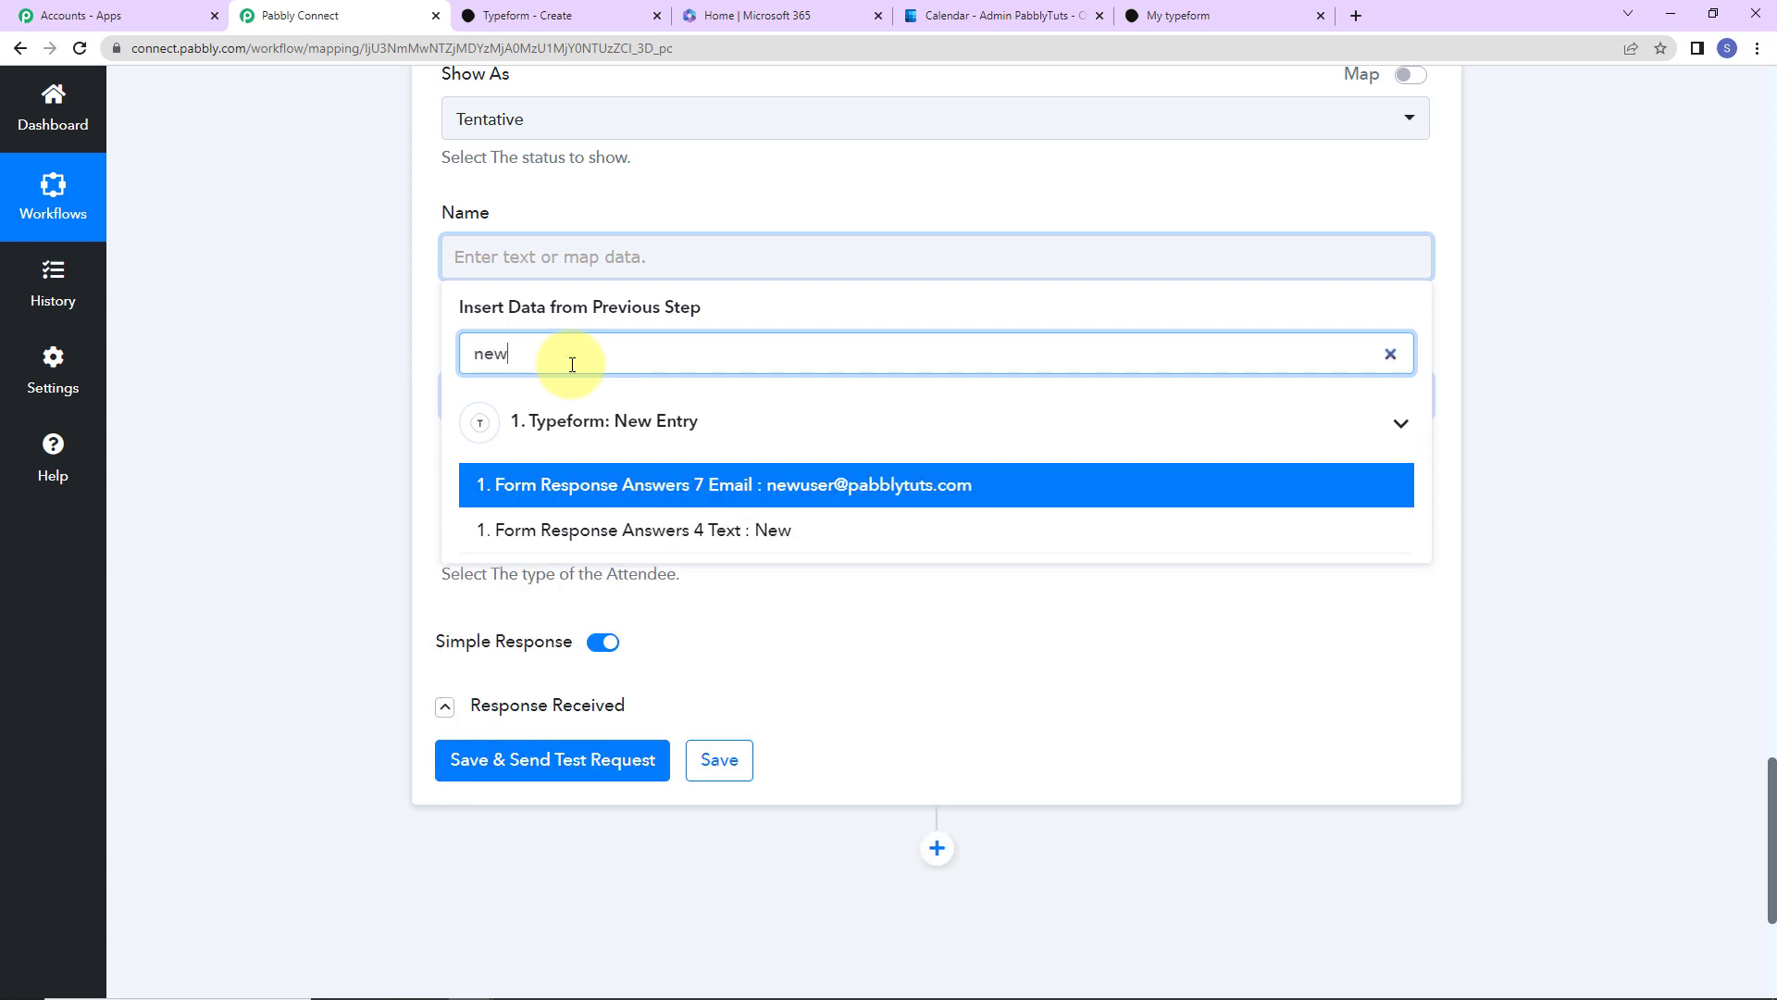
{"action": "left_click", "coordinate": [639, 537]}
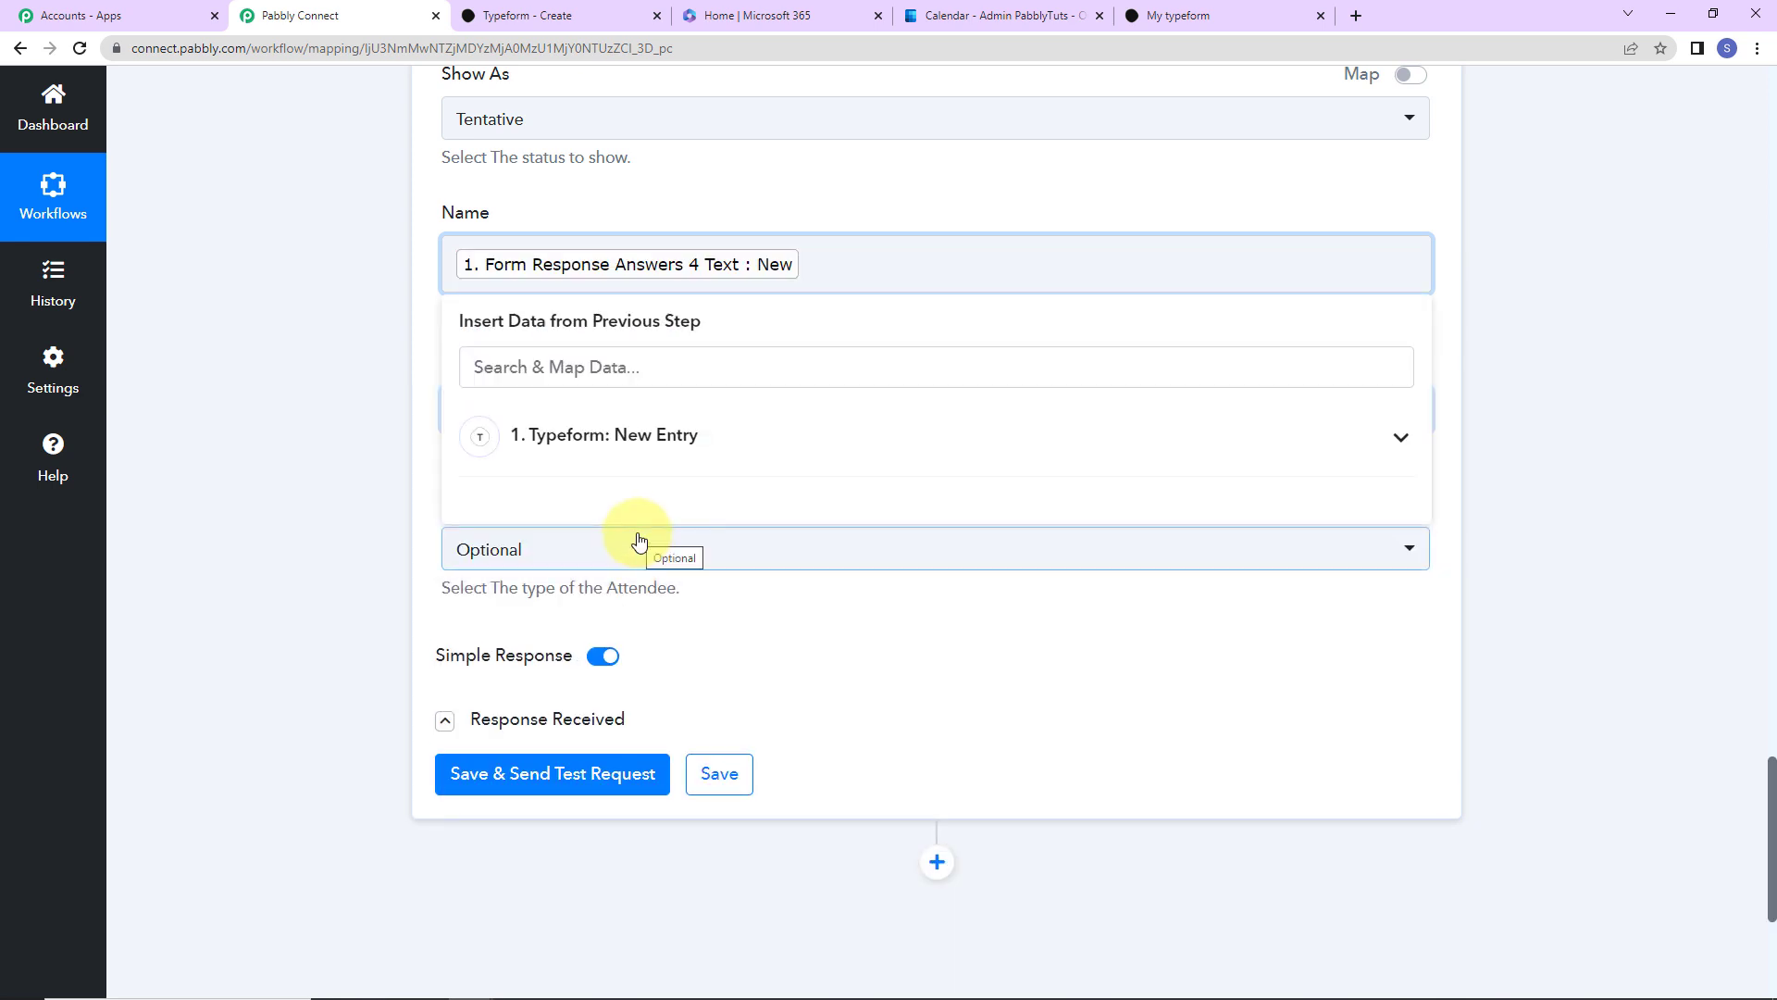
{"action": "left_click", "coordinate": [648, 435]}
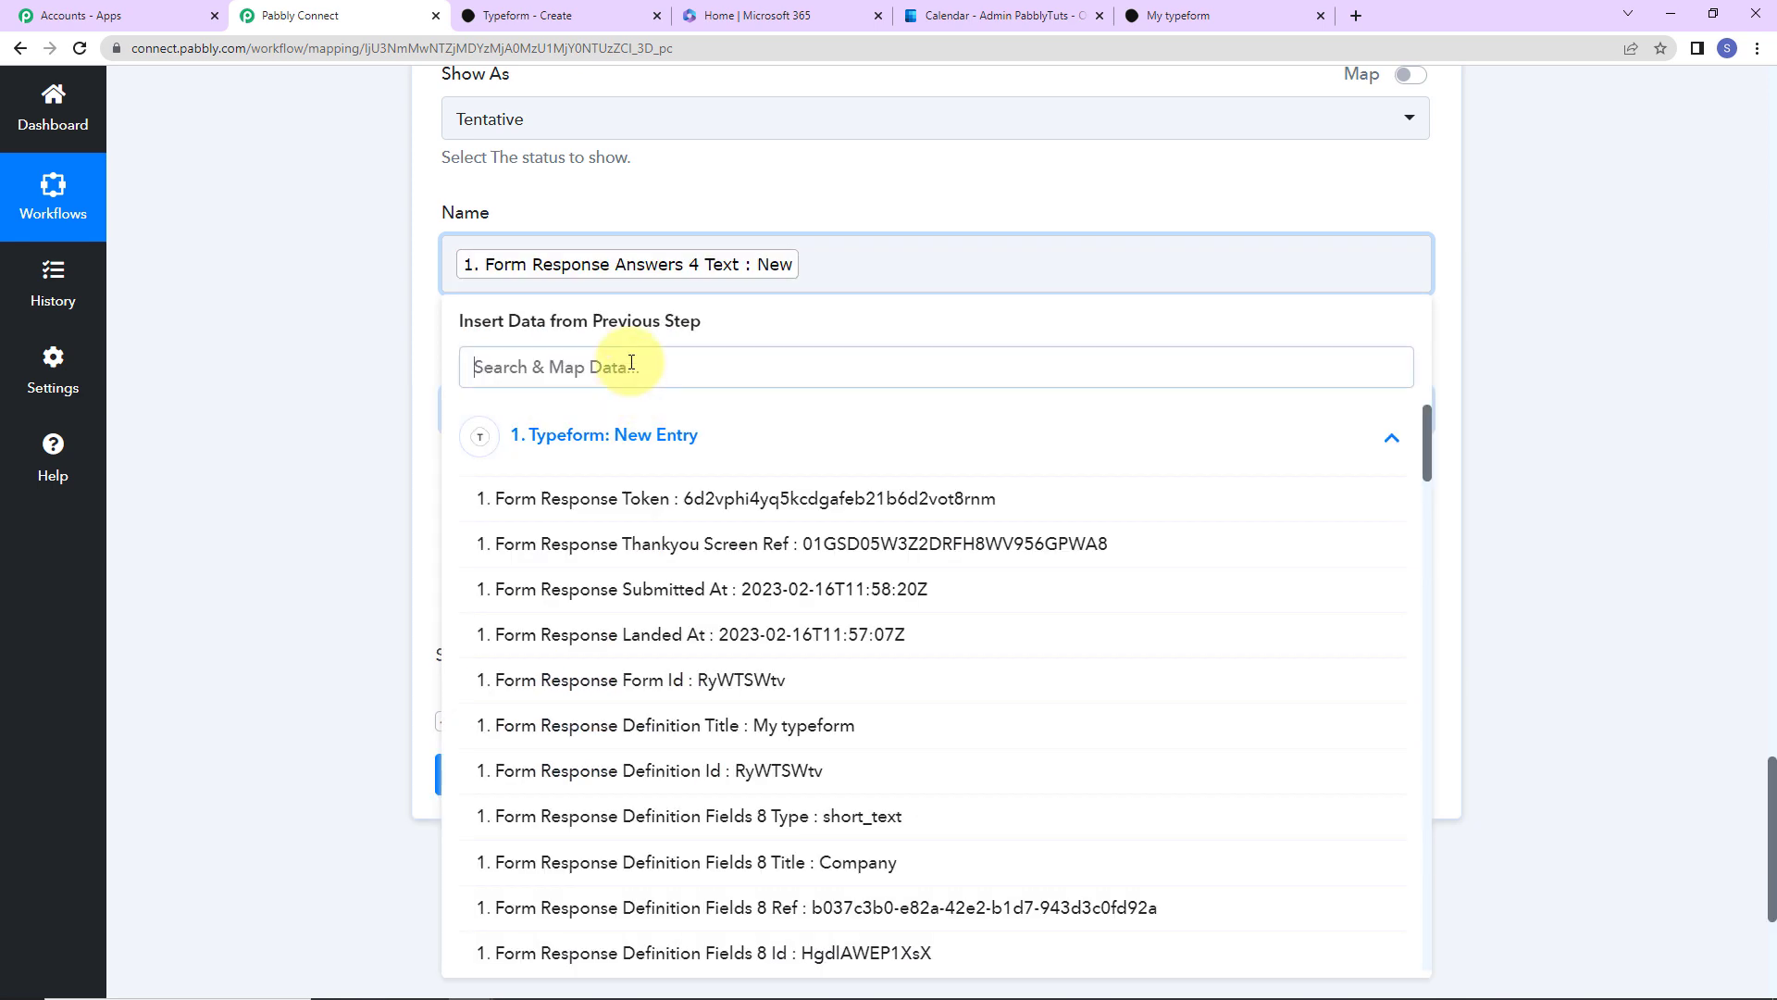
{"action": "left_click", "coordinate": [631, 363]}
{"action": "type", "text": "user"}
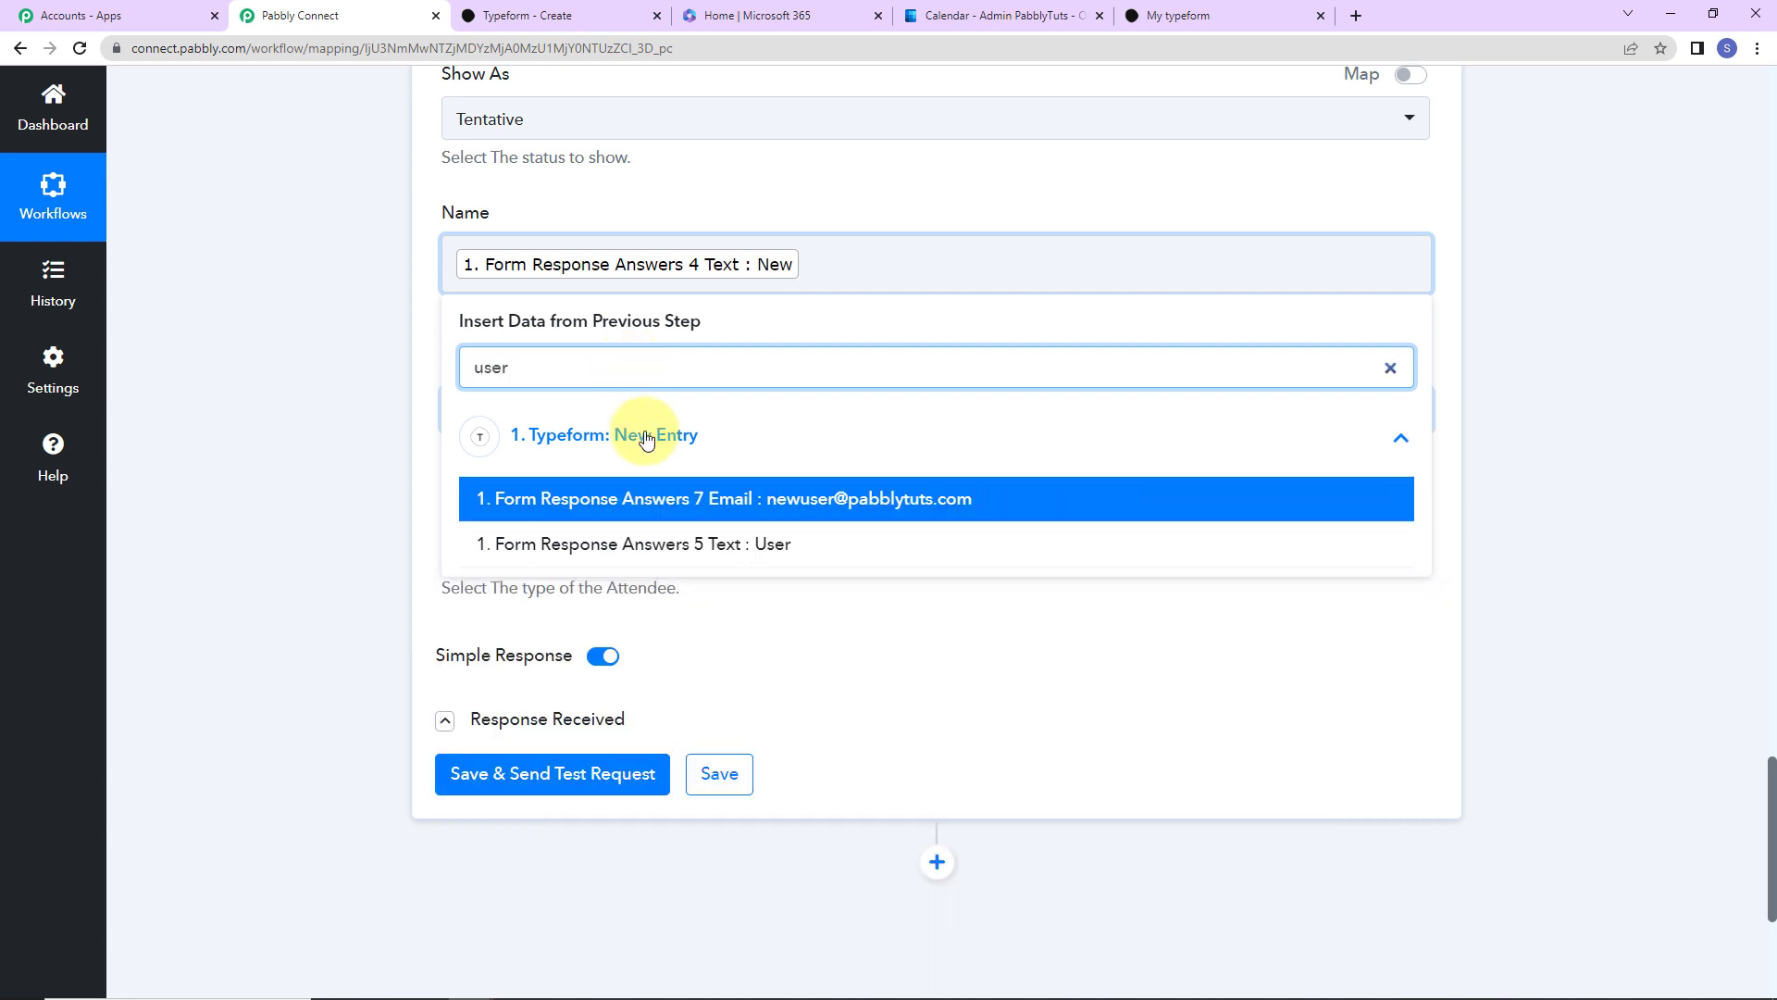
{"action": "left_click", "coordinate": [658, 539]}
{"action": "left_click", "coordinate": [375, 342]}
- Map the attendee's Email to Form Response Answers 7 Email from the Typeform response
{"action": "left_click", "coordinate": [464, 409]}
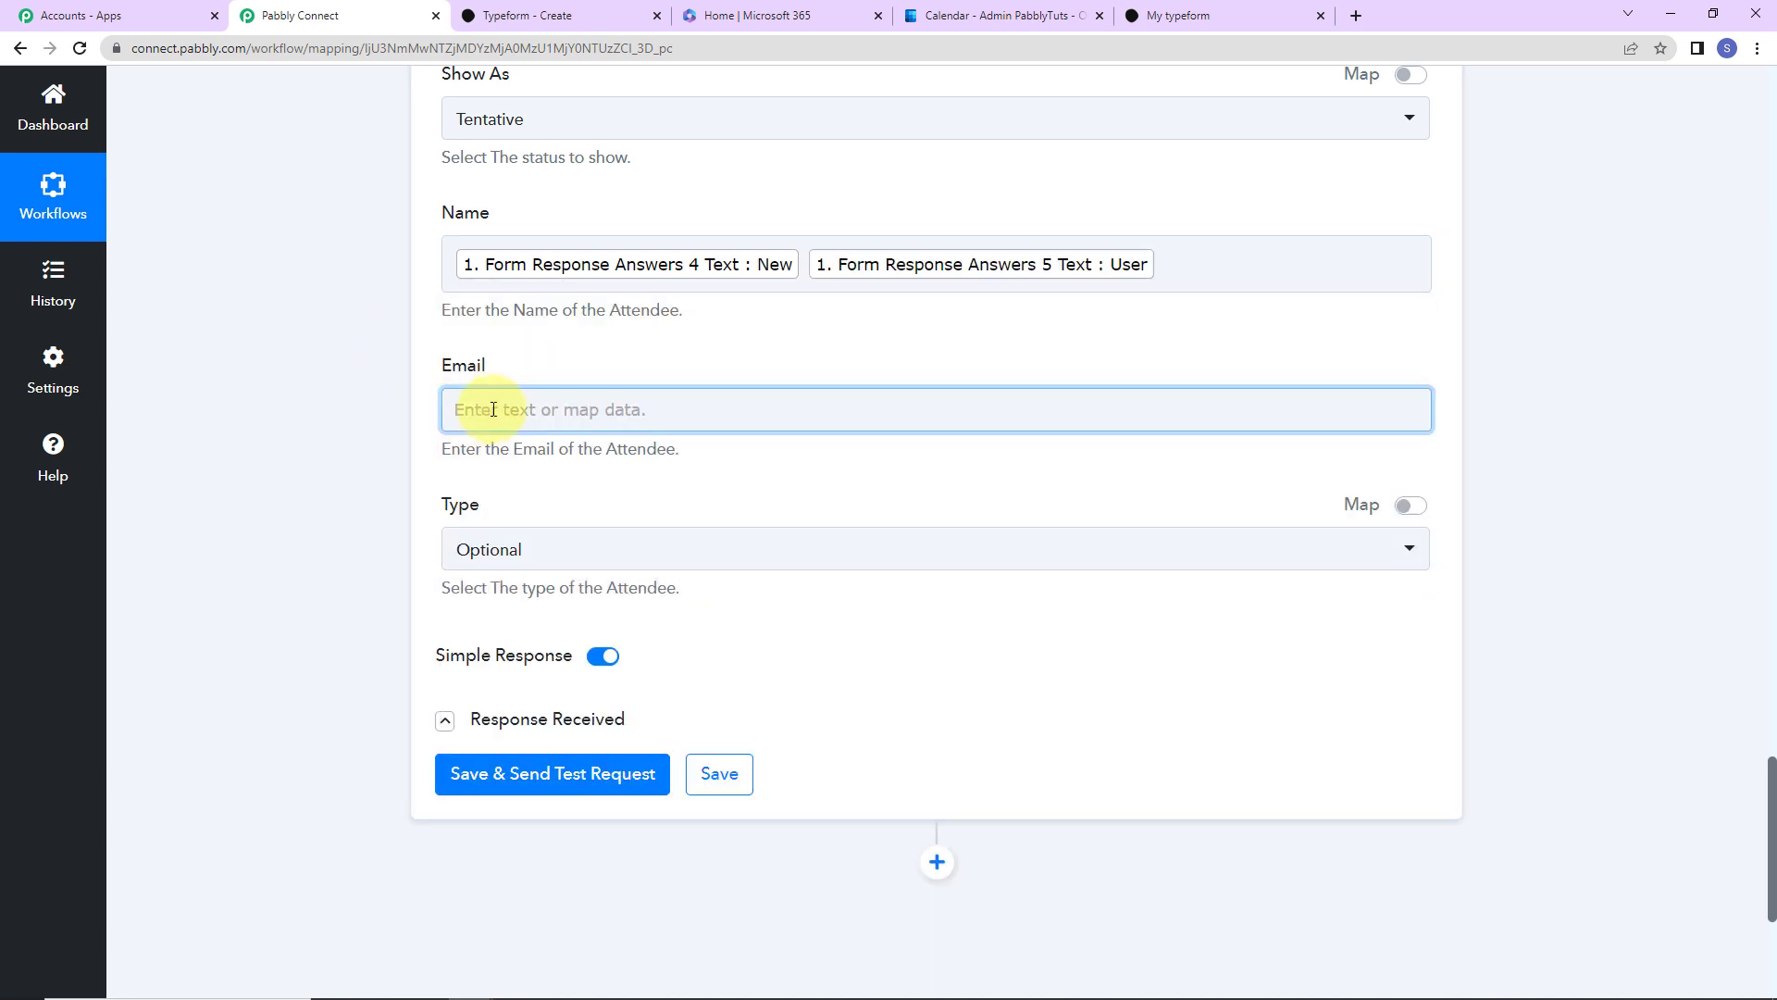
{"action": "left_click", "coordinate": [546, 507]}
{"action": "type", "text": "@"}
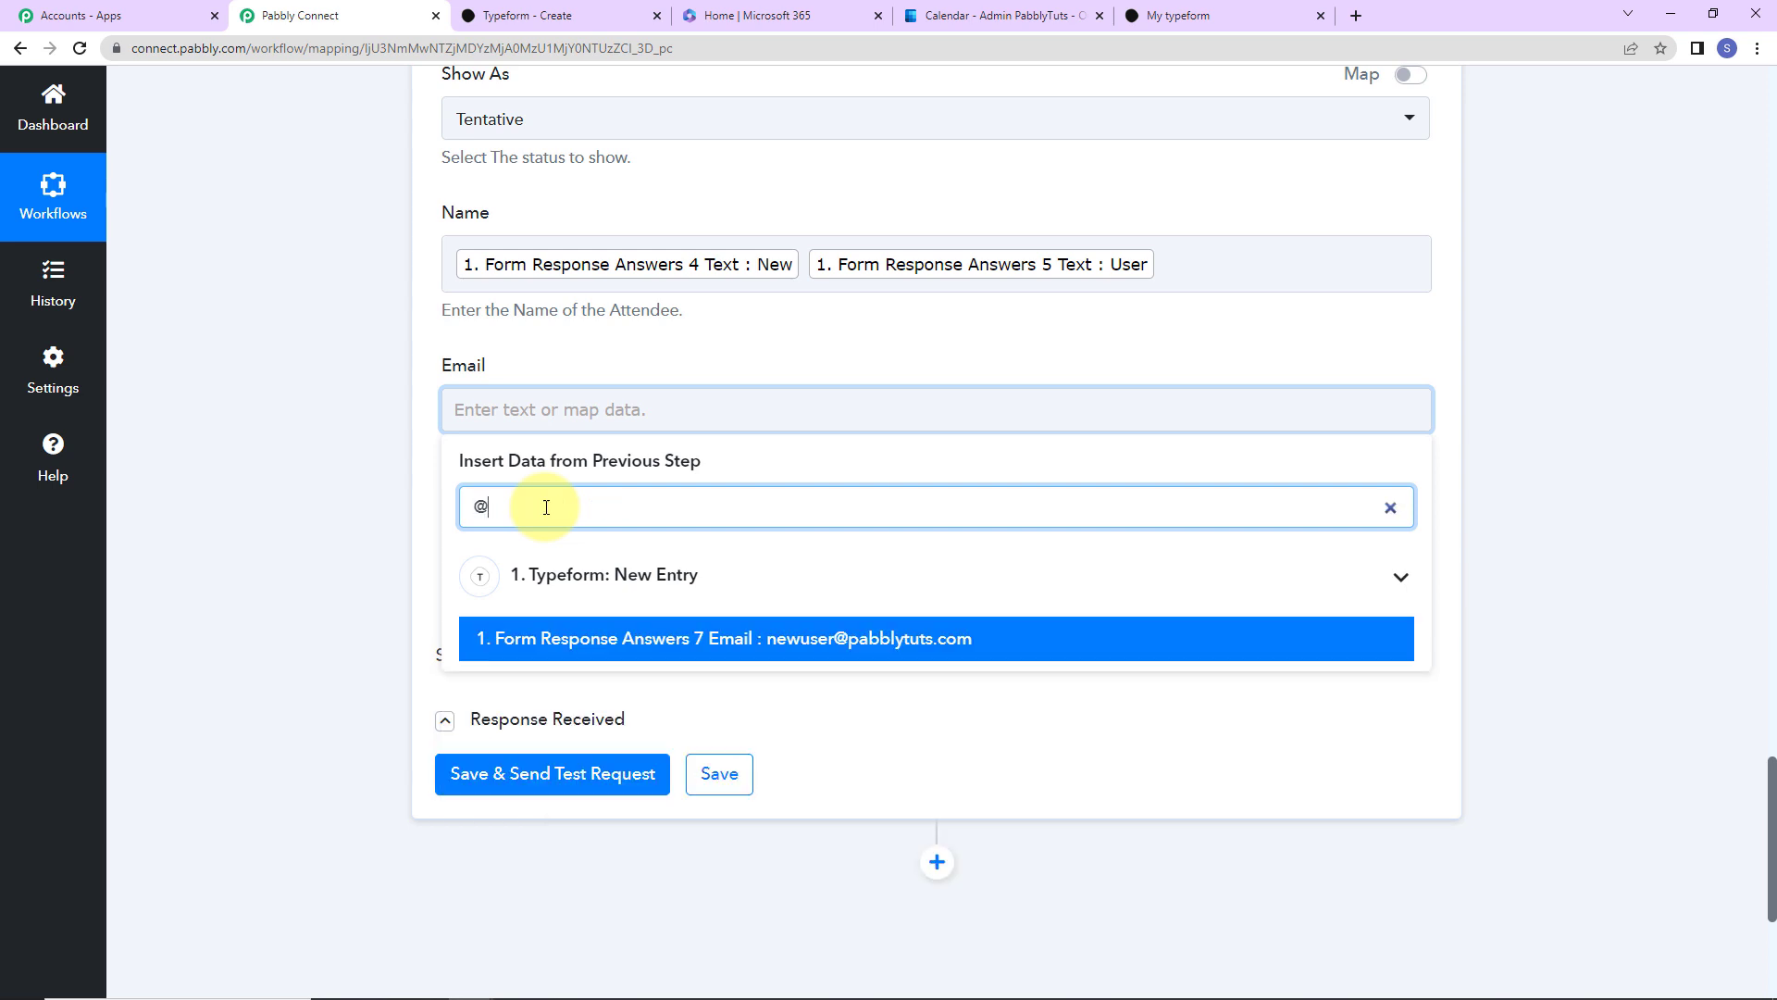
{"action": "left_click", "coordinate": [587, 637]}
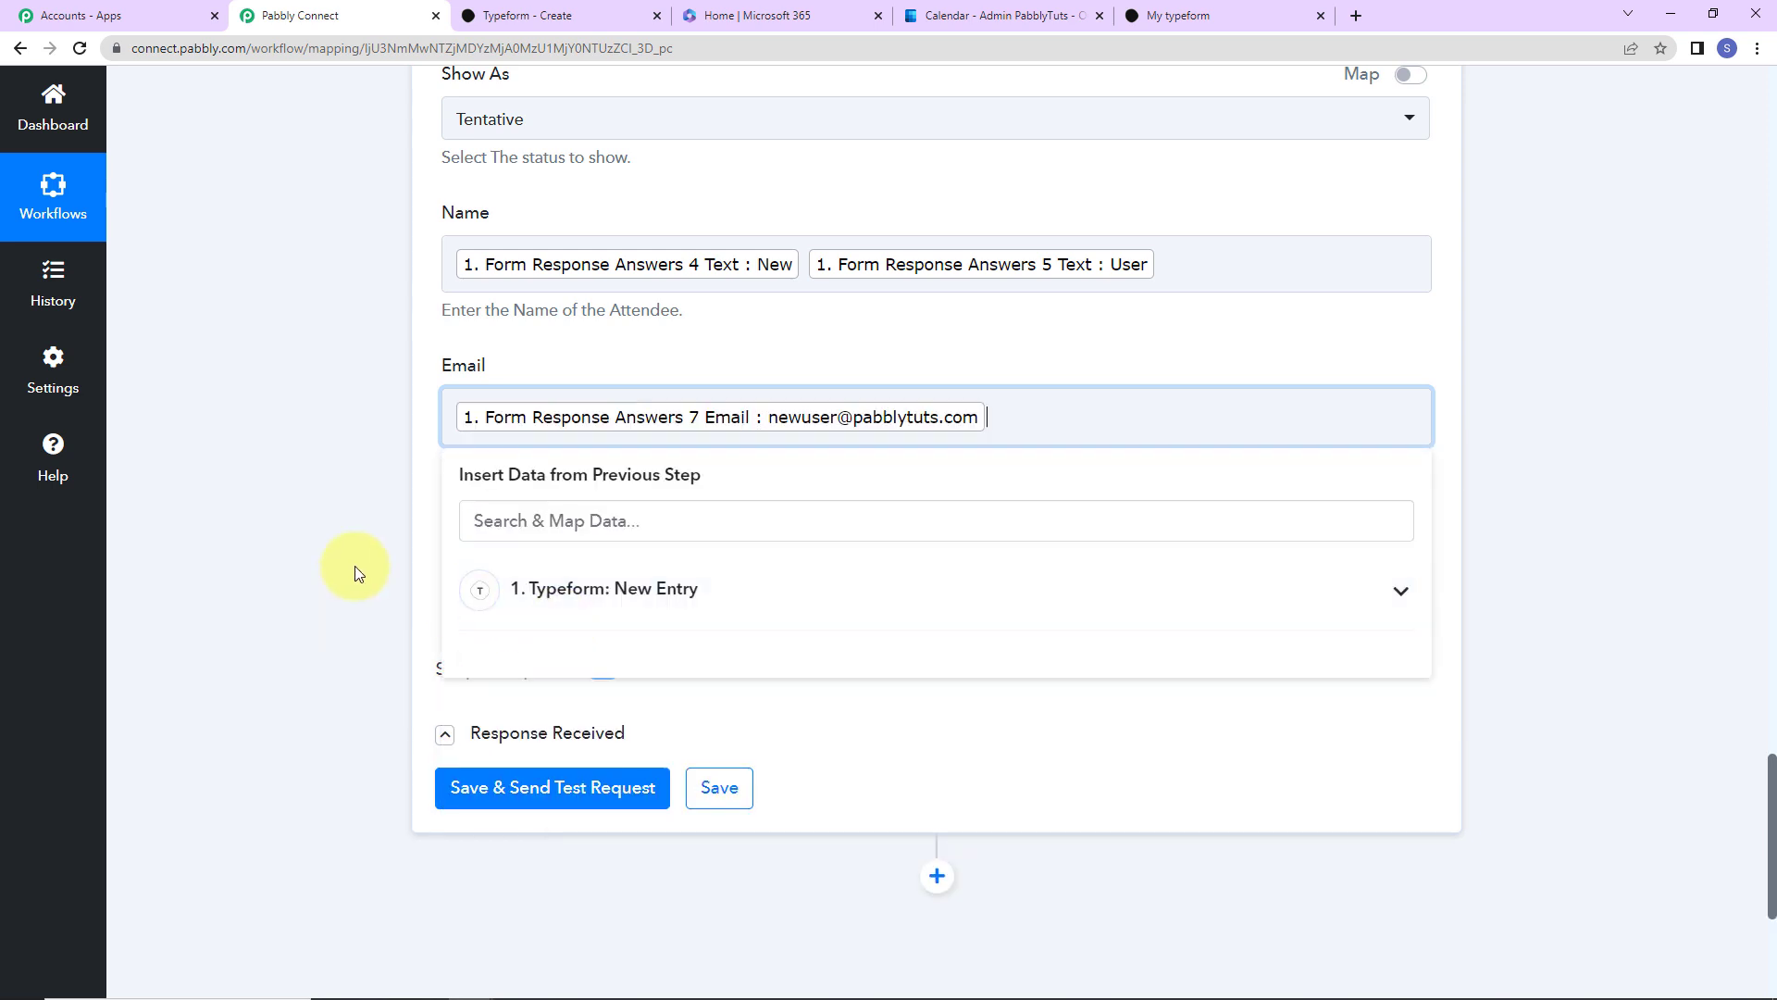
{"action": "left_click", "coordinate": [401, 539]}
- Set the attendee Type to Required, and save the action while sending a test request
{"action": "left_click", "coordinate": [467, 569]}
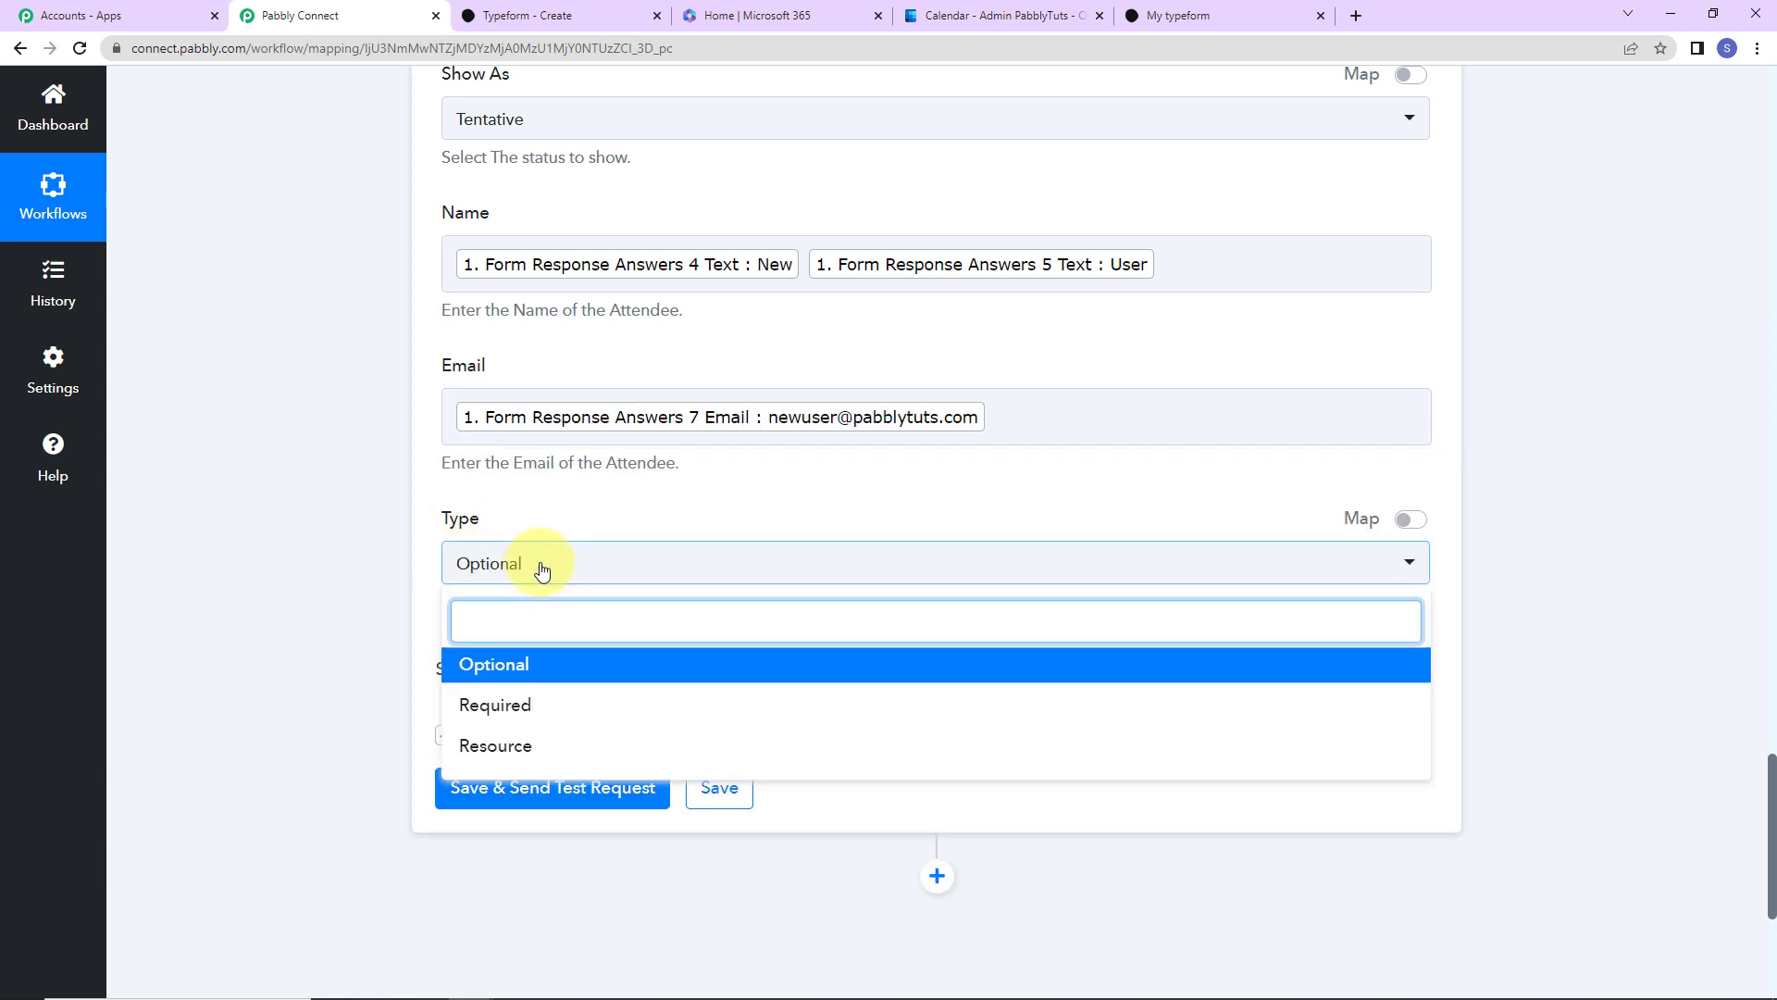
{"action": "left_click", "coordinate": [486, 703]}
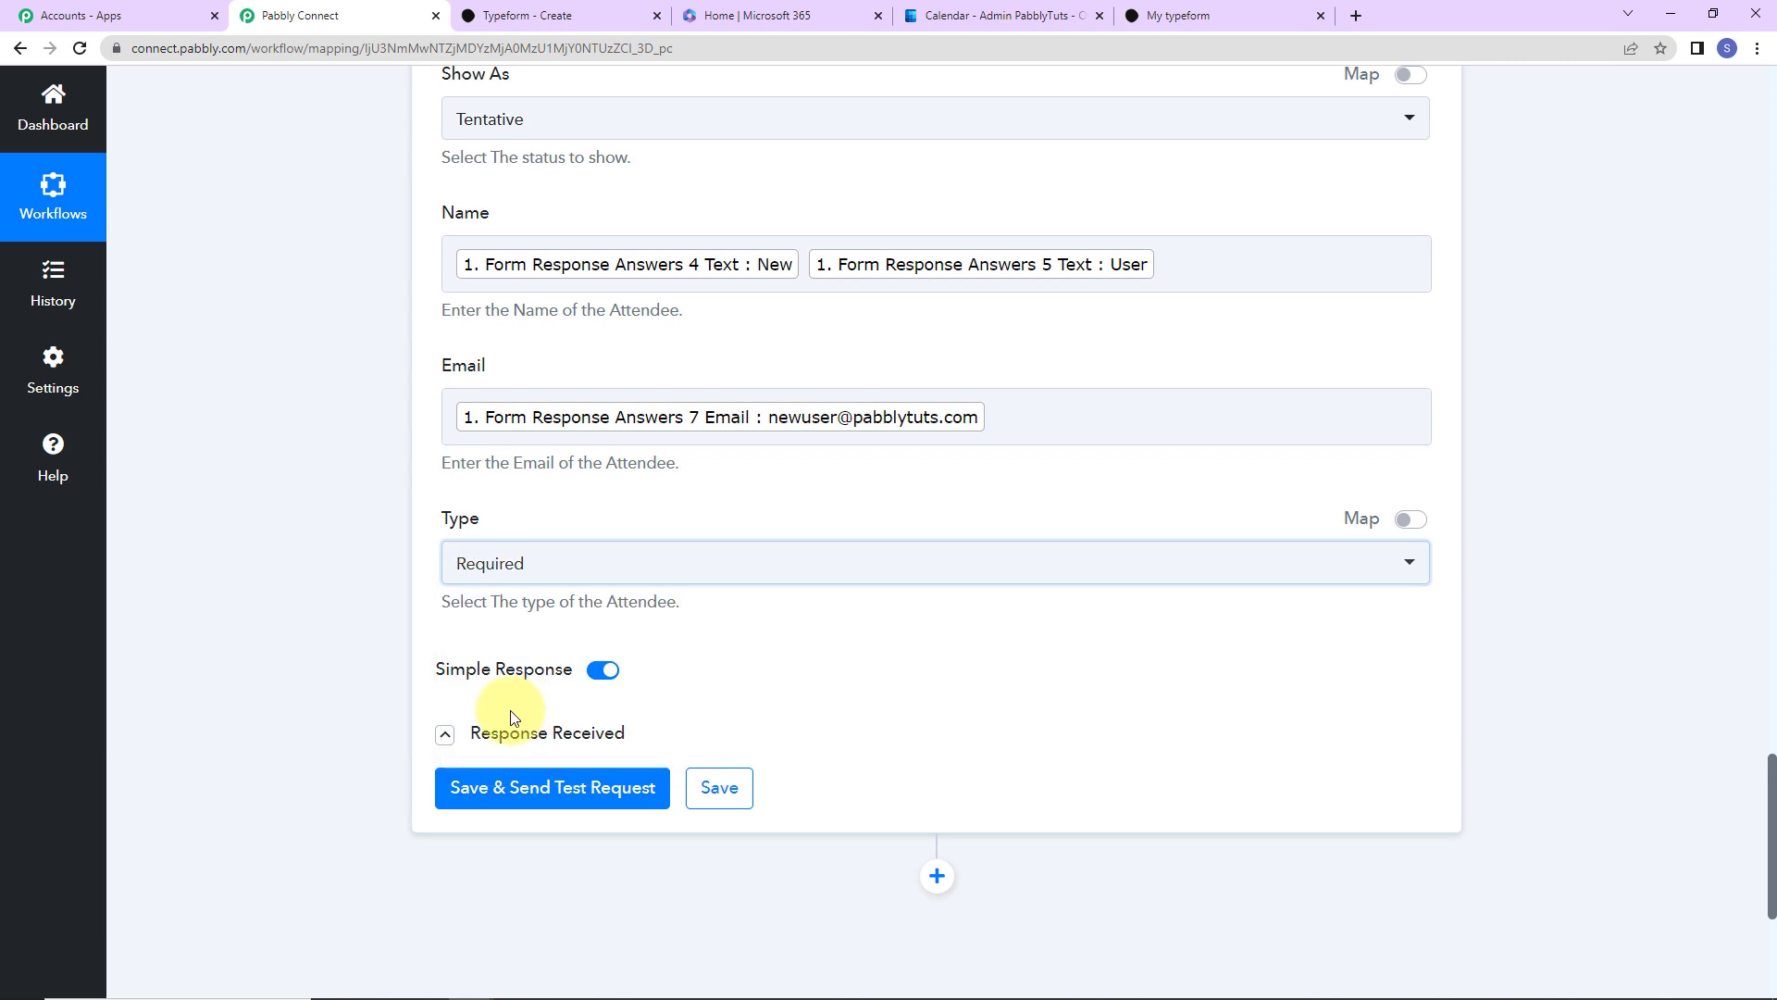
{"action": "left_click", "coordinate": [529, 789]}
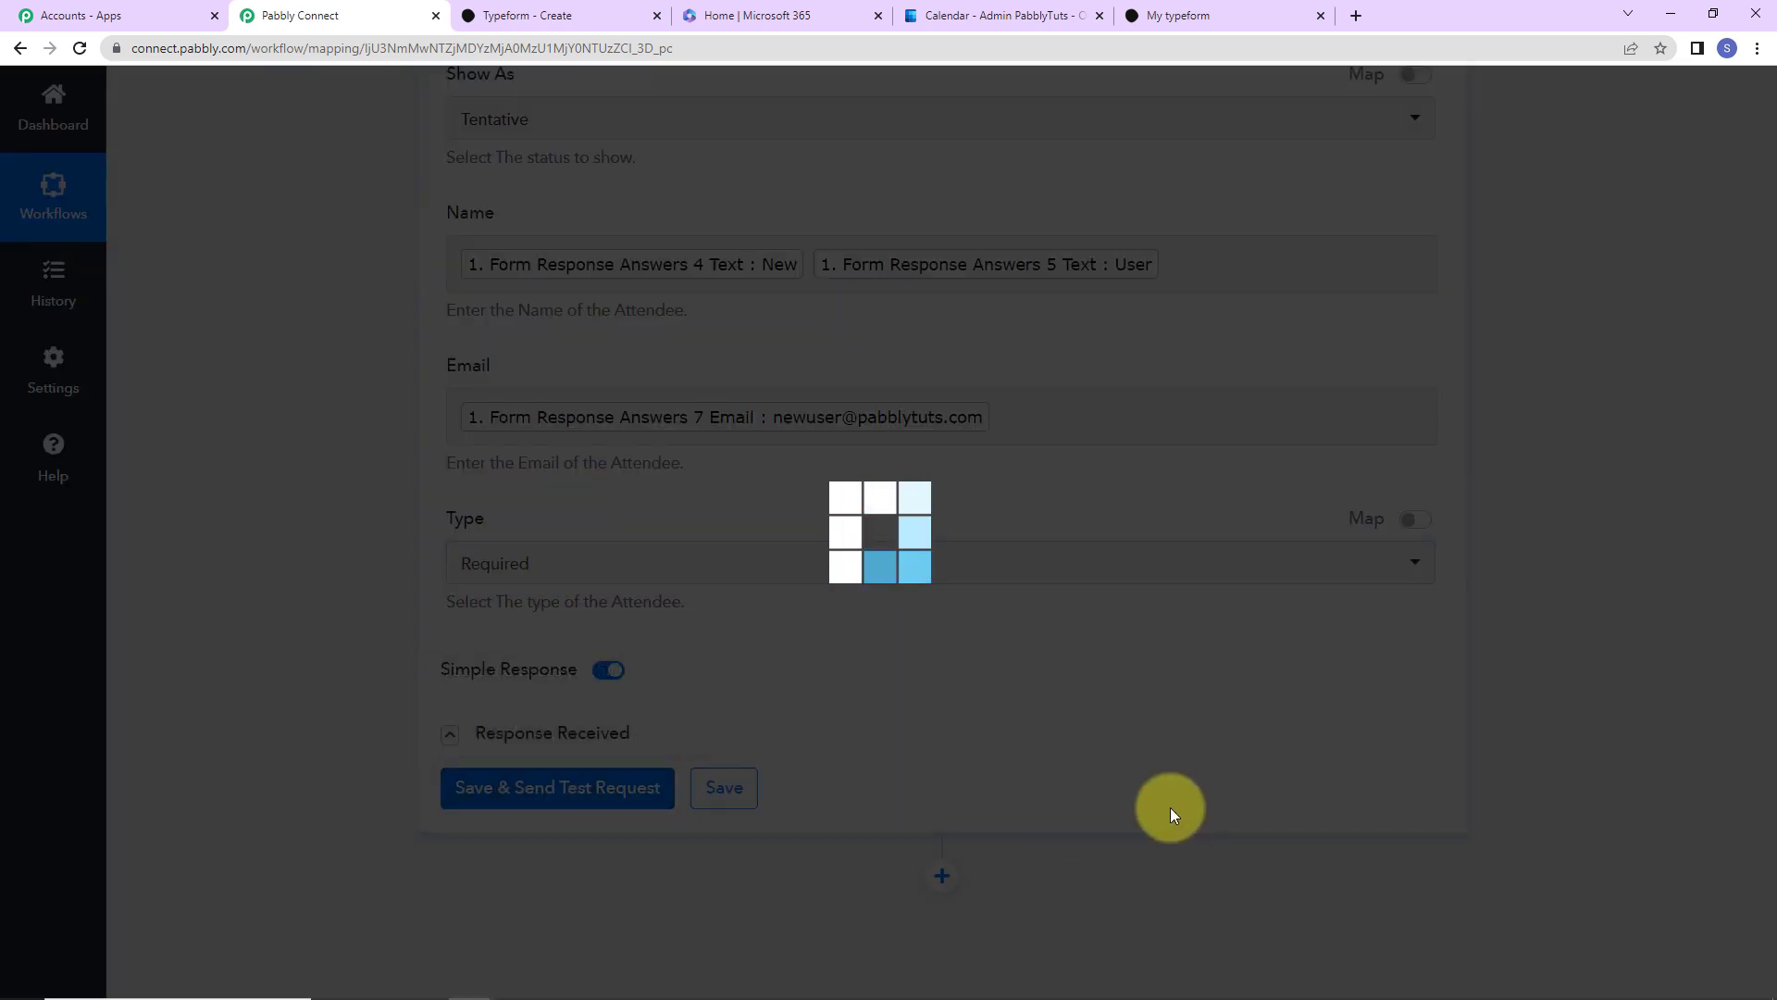
- Review the received response fields and check the details of the March 1 Testing123 event in the Outlook calendar
{"action": "scroll", "coordinate": [1548, 772], "scroll_direction": "down", "scroll_amount": 4}
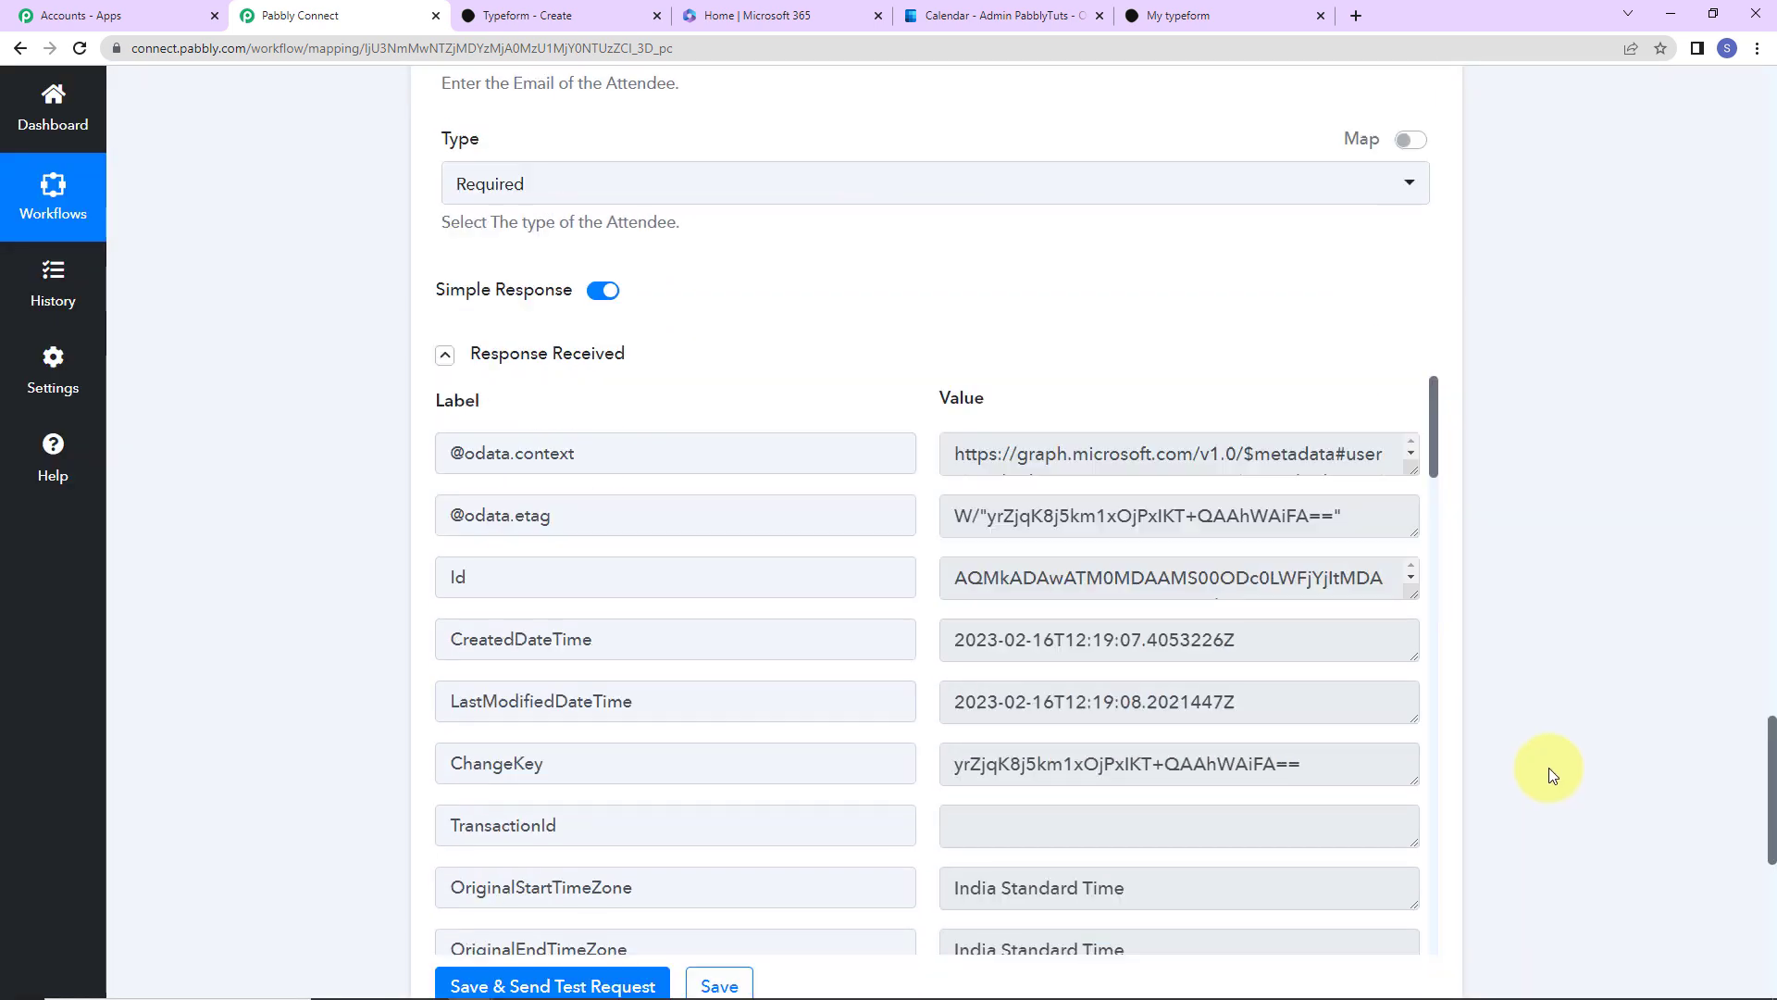
{"action": "scroll", "coordinate": [1547, 768], "scroll_direction": "down", "scroll_amount": 1}
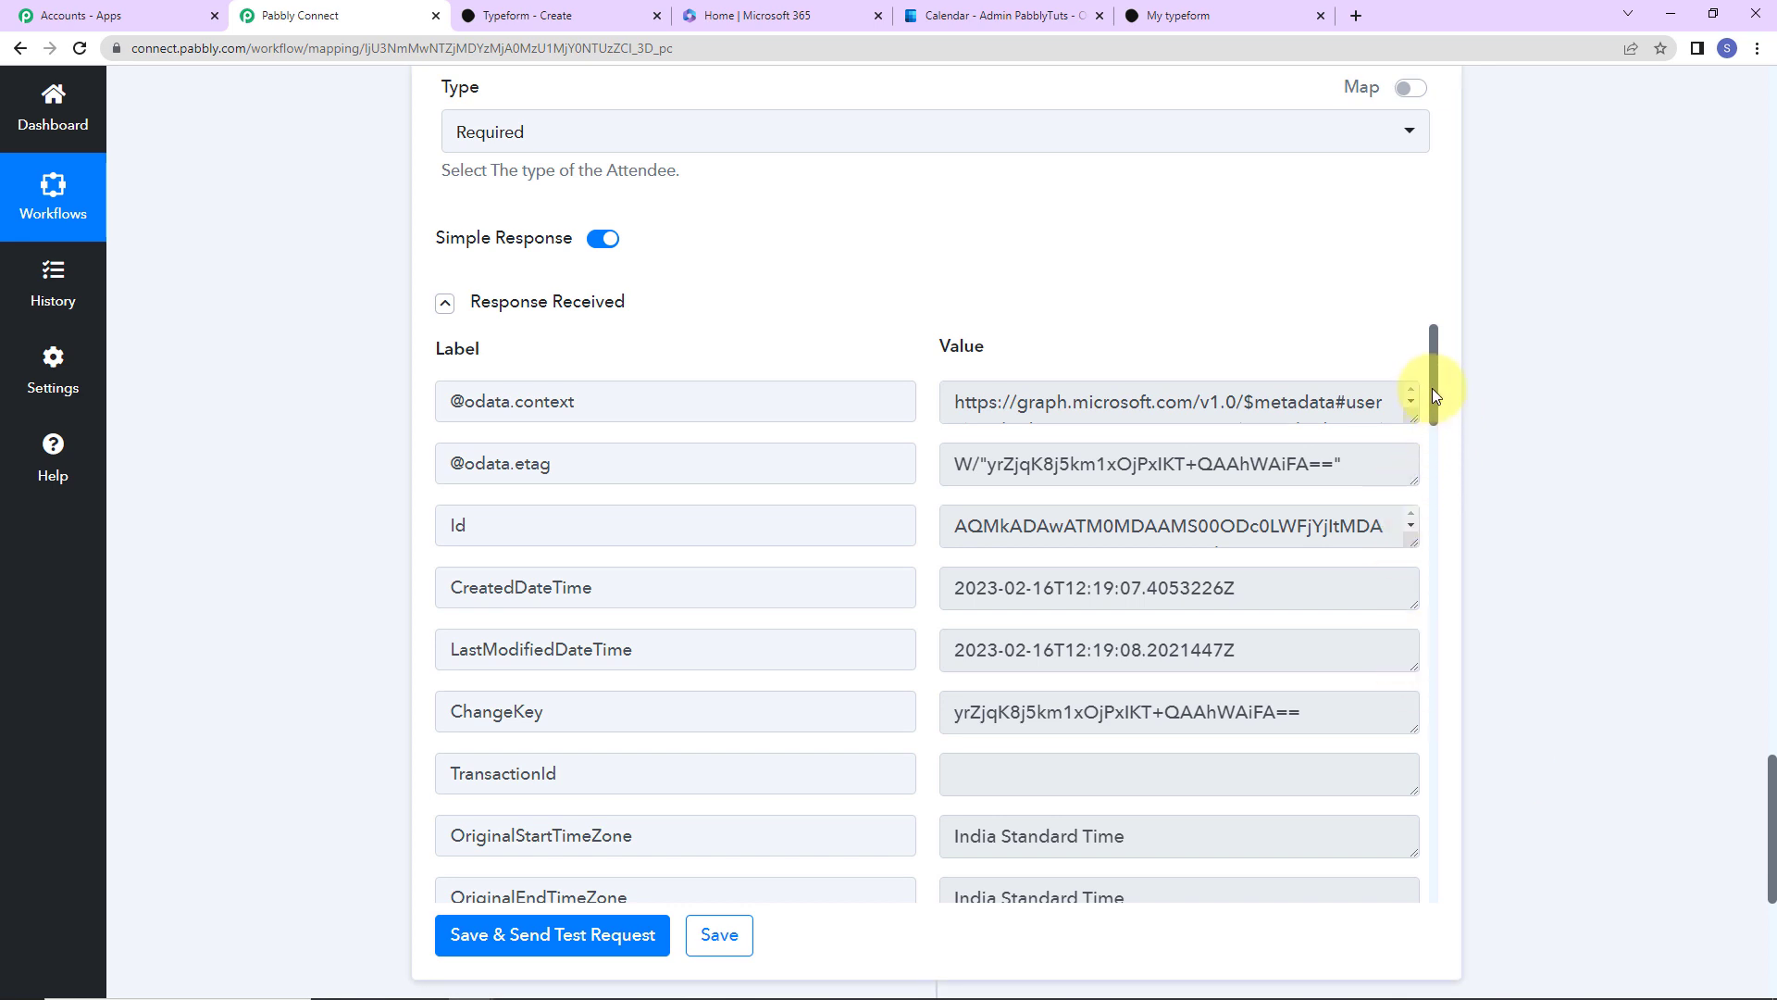
{"action": "left_click_drag", "start_coordinate": [1434, 391], "coordinate": [1453, 481]}
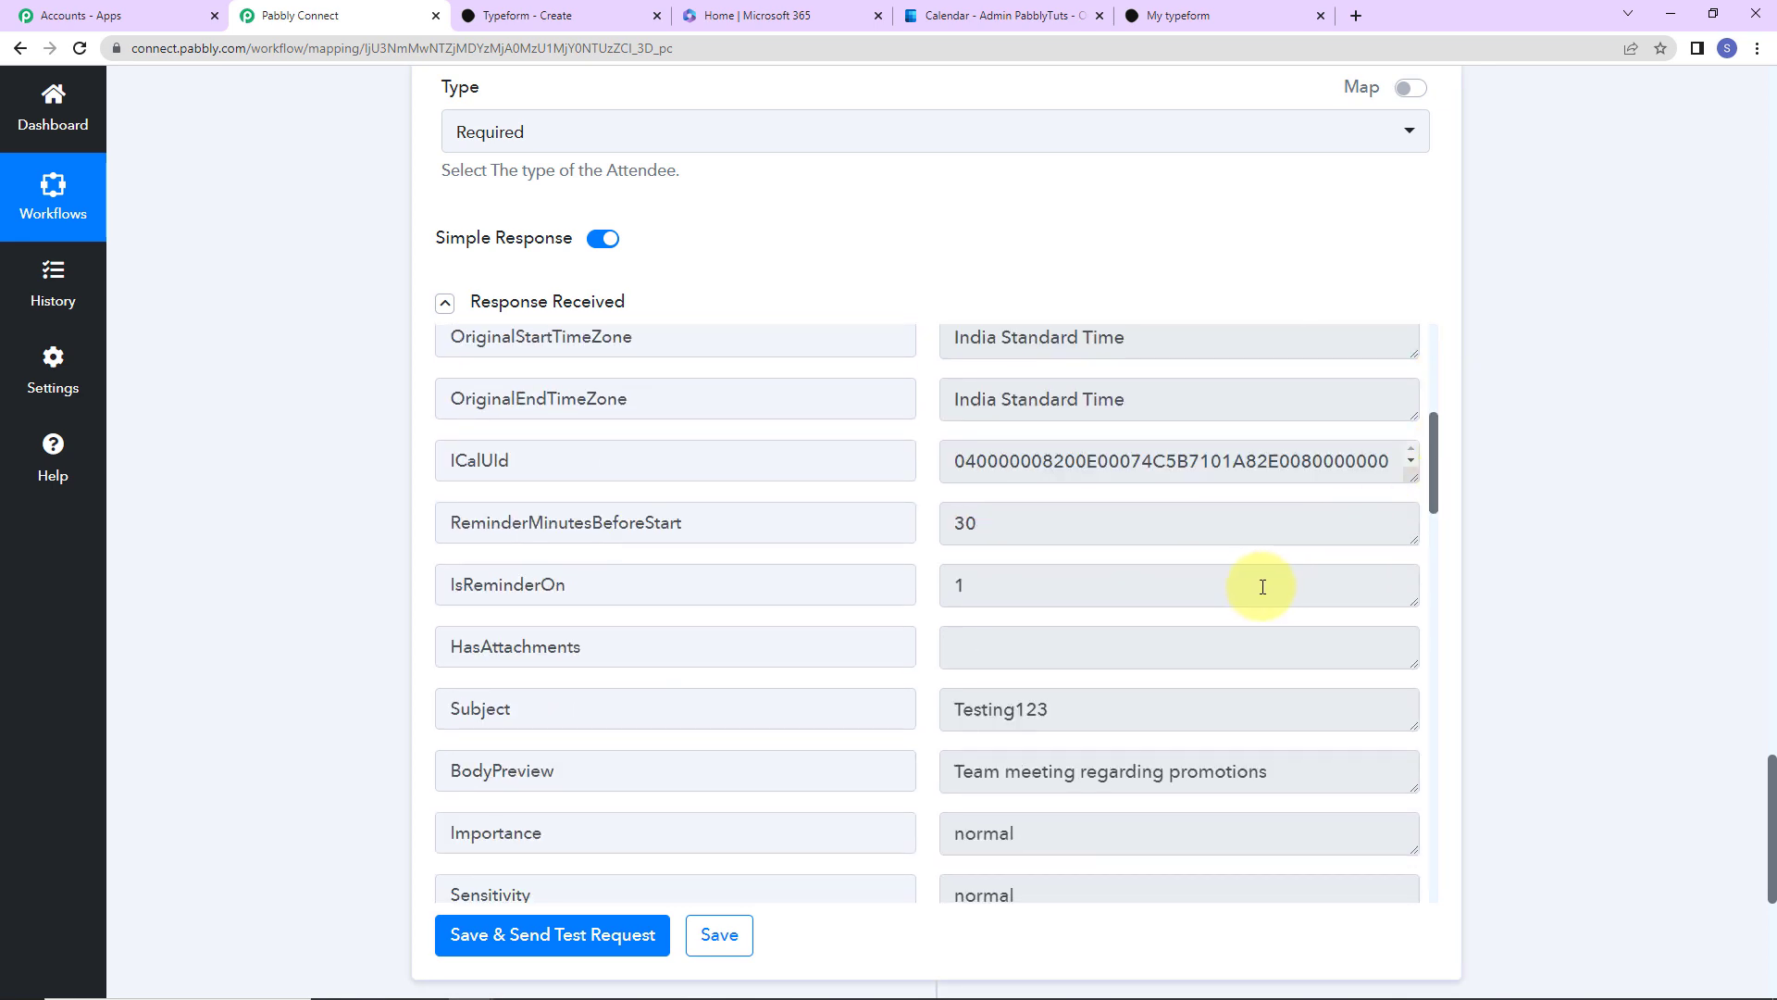
{"action": "left_click", "coordinate": [947, 17]}
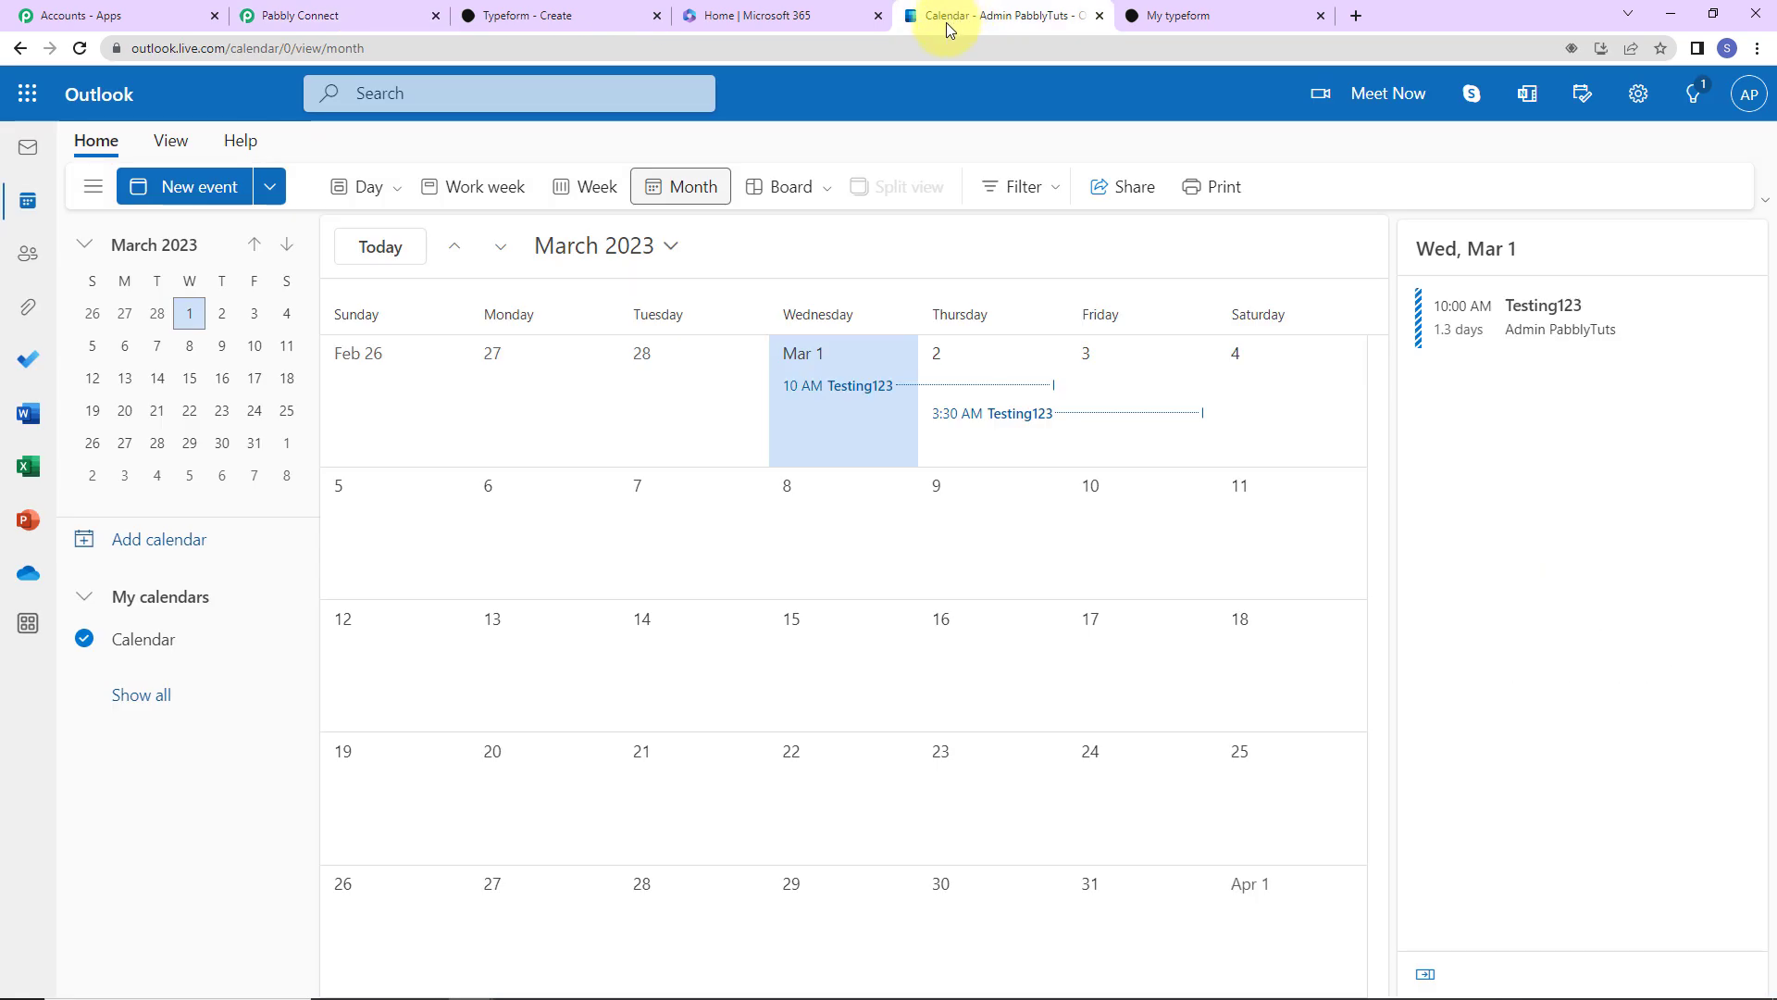
{"action": "left_click", "coordinate": [830, 387]}
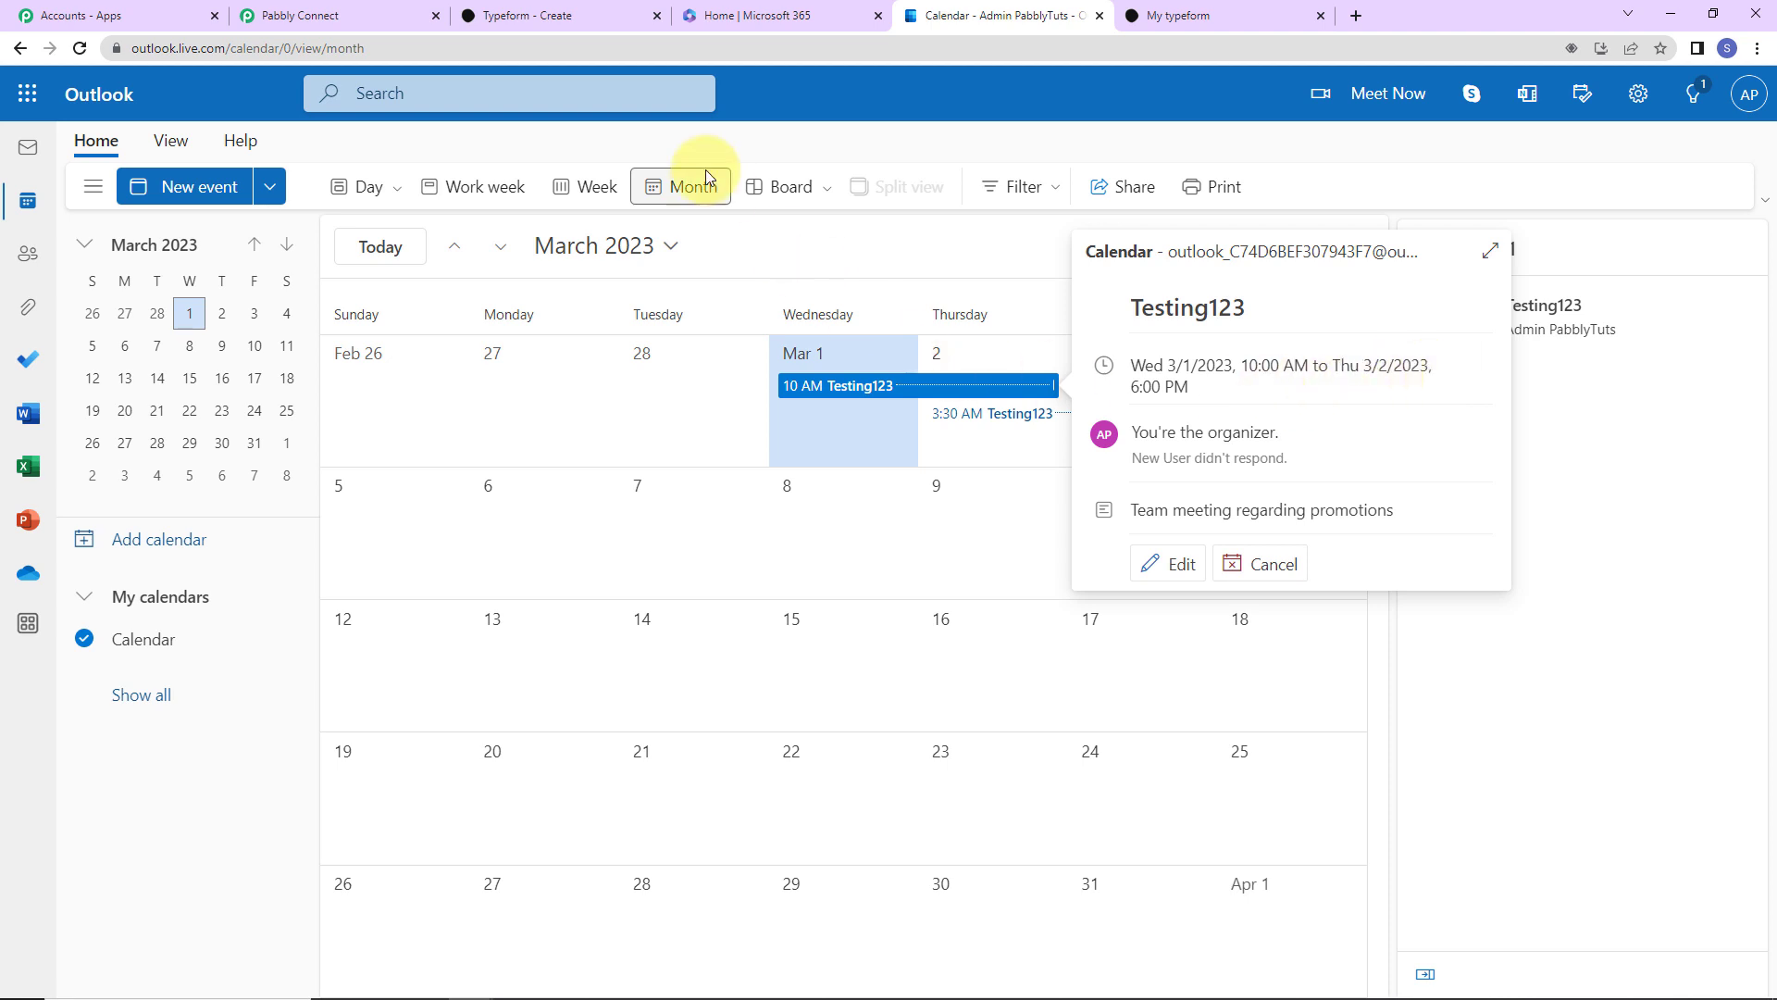
- Switch to the live Typeform, reload it for a new submission and enter Team Meeting as the Event Name
{"action": "left_click", "coordinate": [1255, 16]}
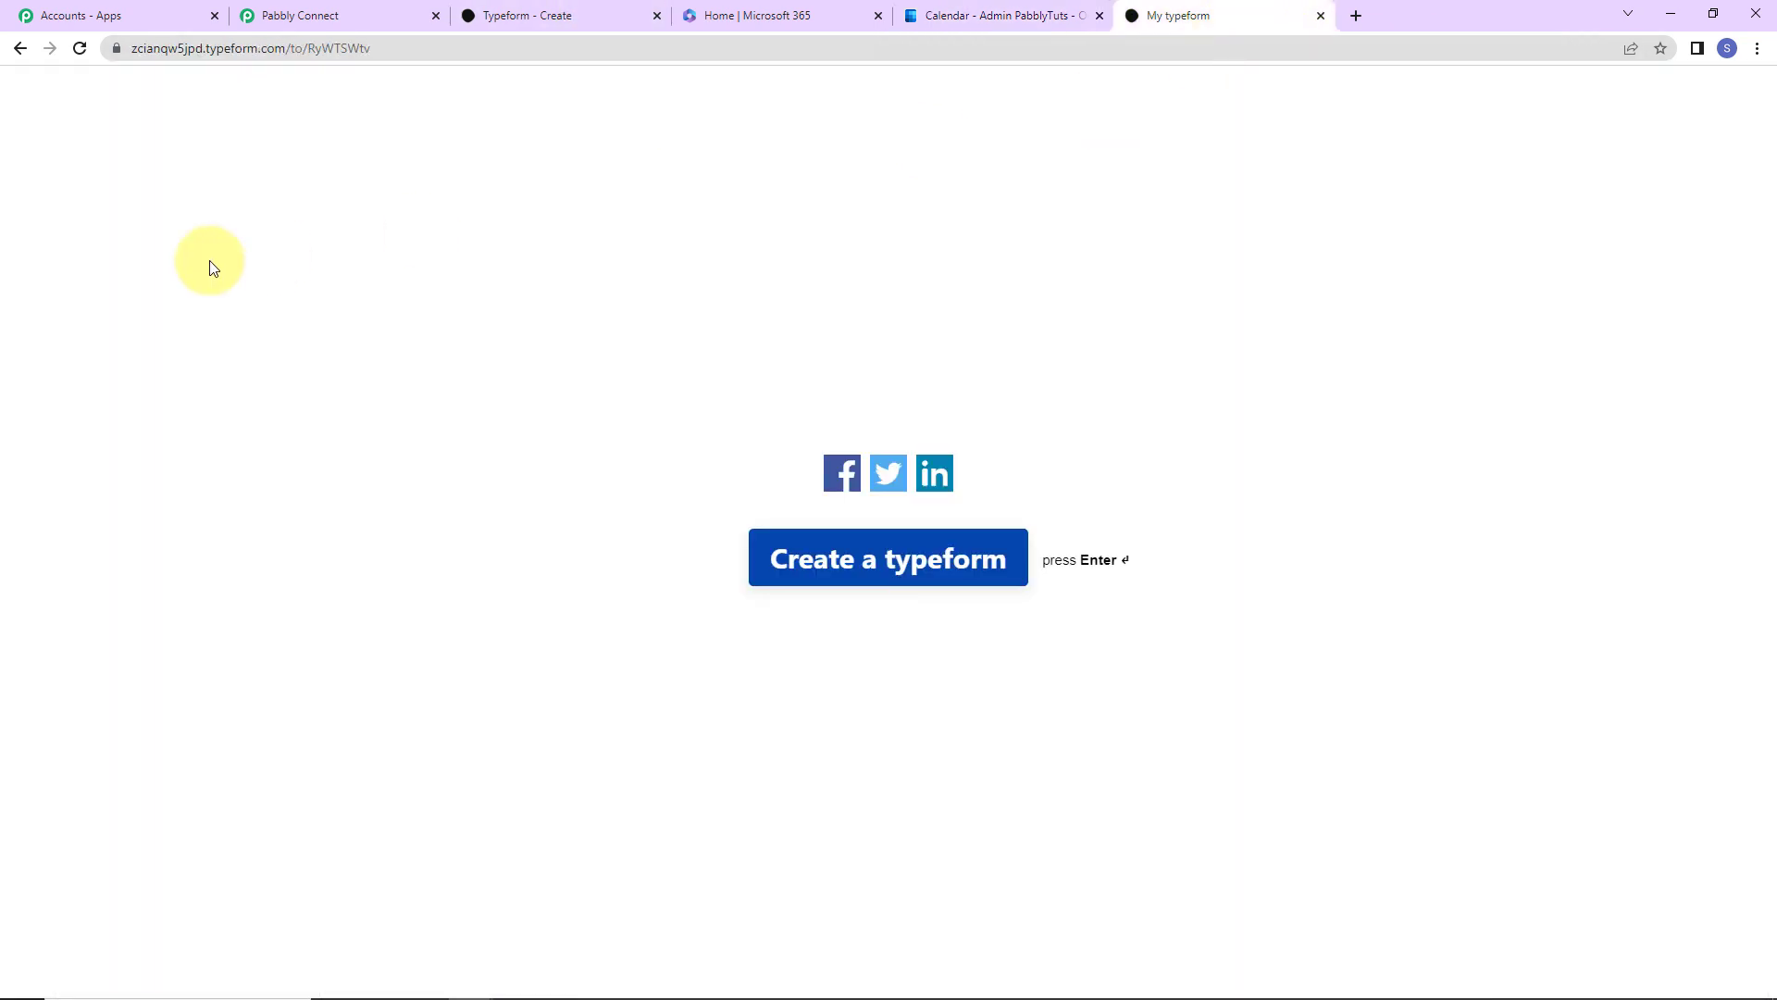
{"action": "left_click", "coordinate": [79, 48]}
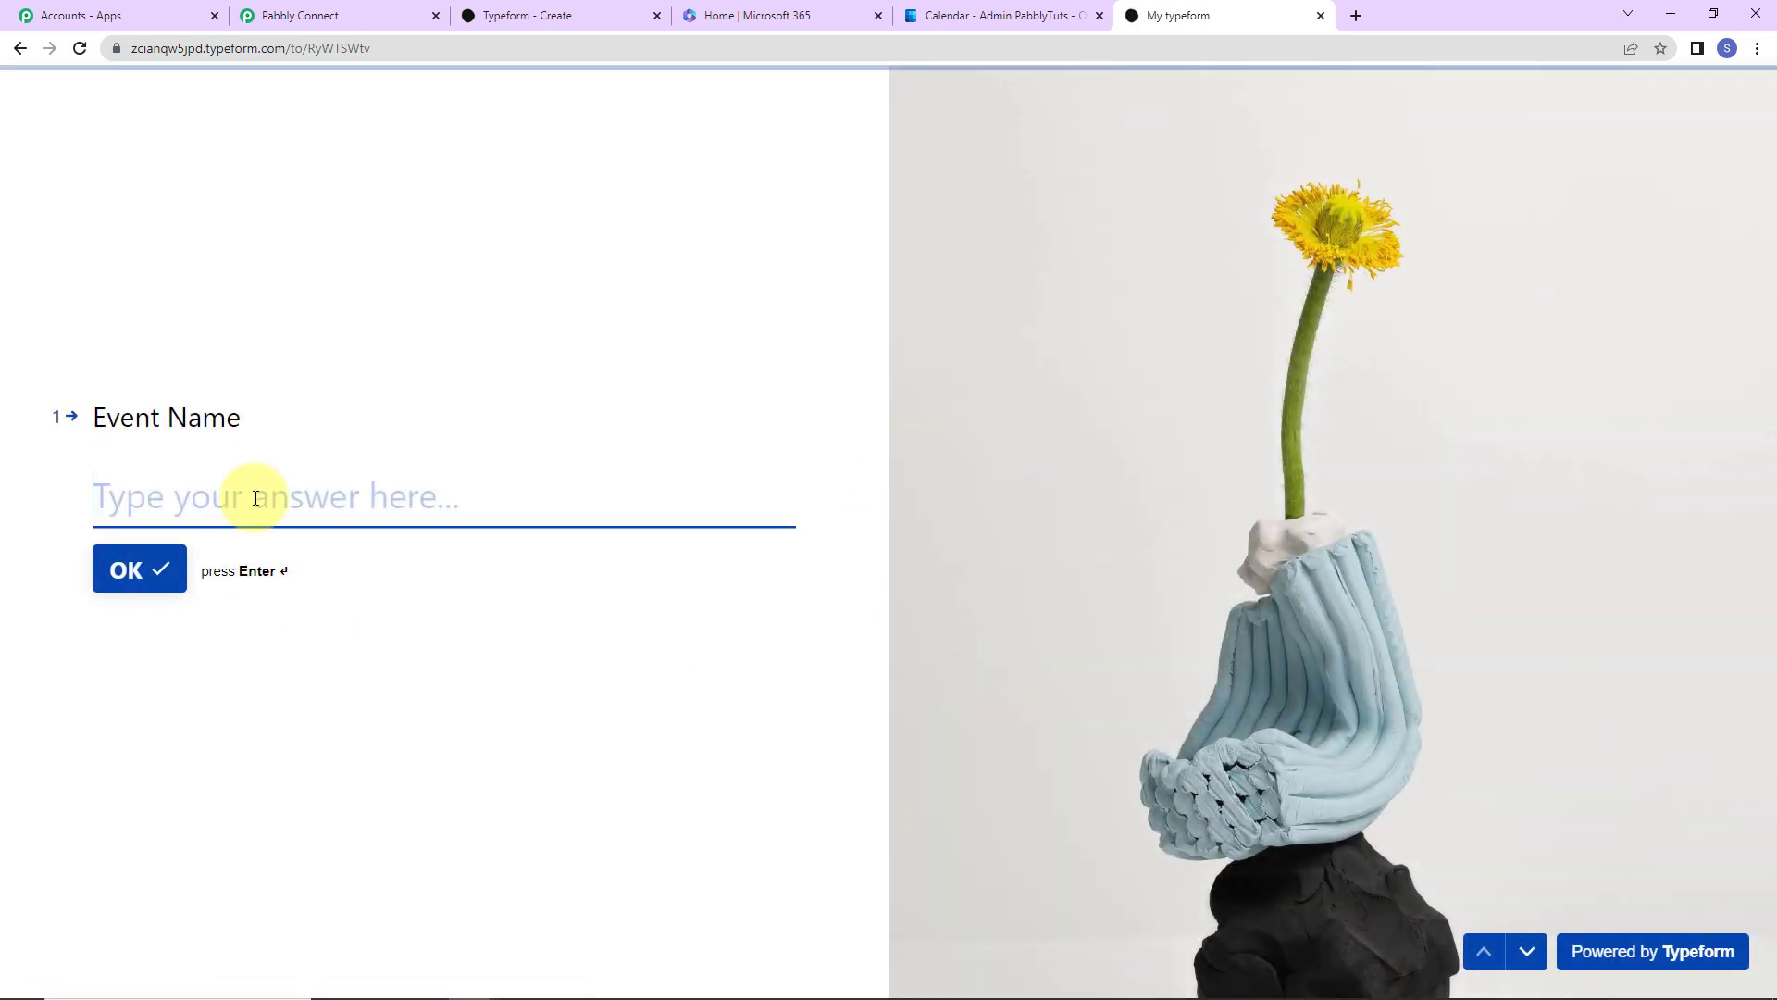
{"action": "left_click", "coordinate": [256, 498]}
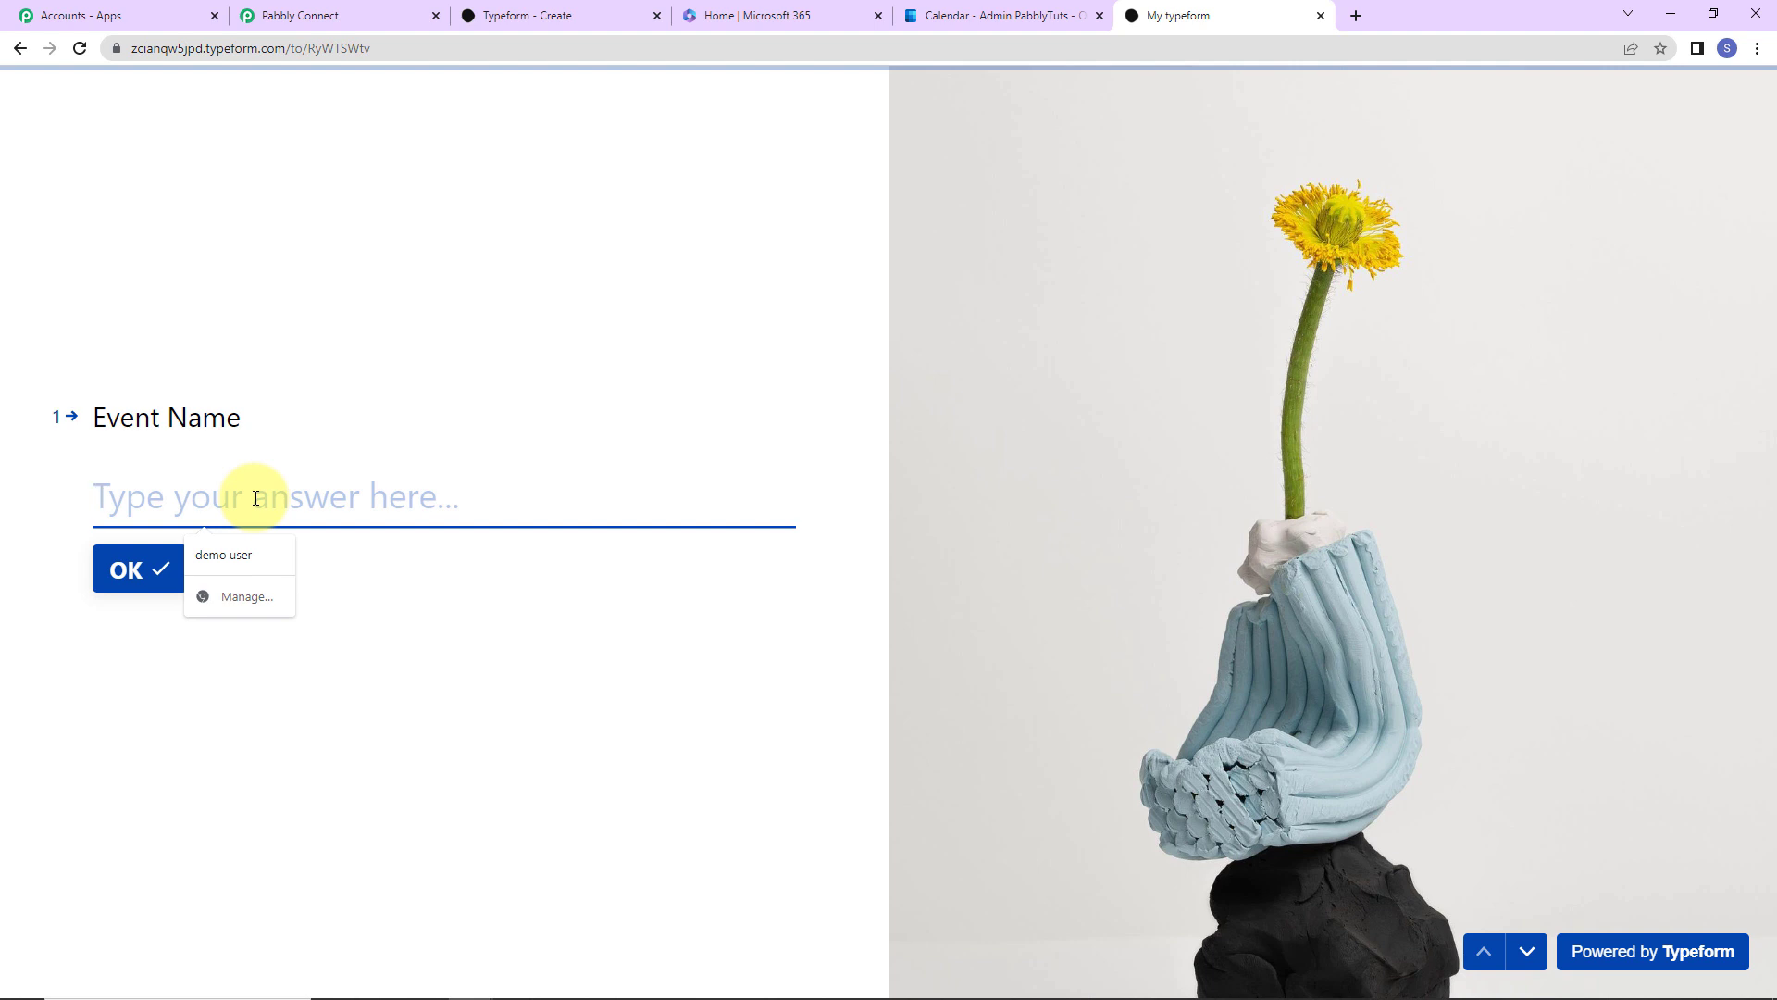
{"action": "type", "text": "Team Meeting"}
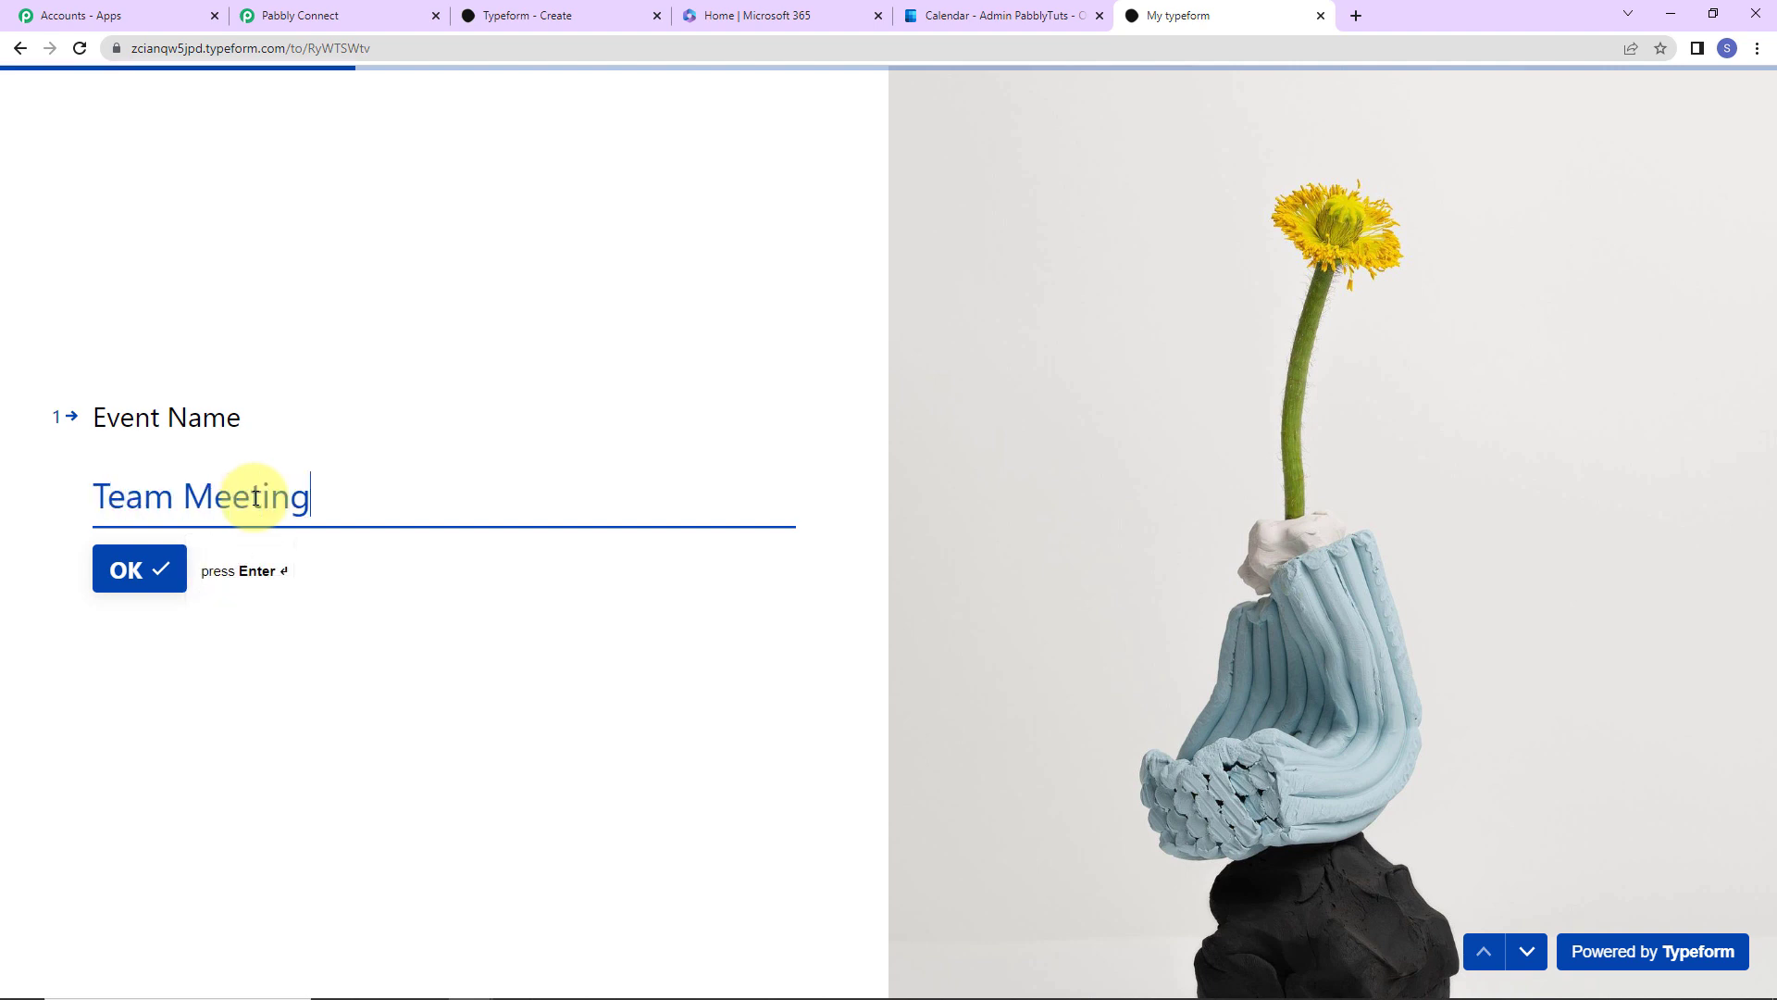
- Continue to the Event Description question and answer it with Regarding appraisals
{"action": "left_click", "coordinate": [120, 568]}
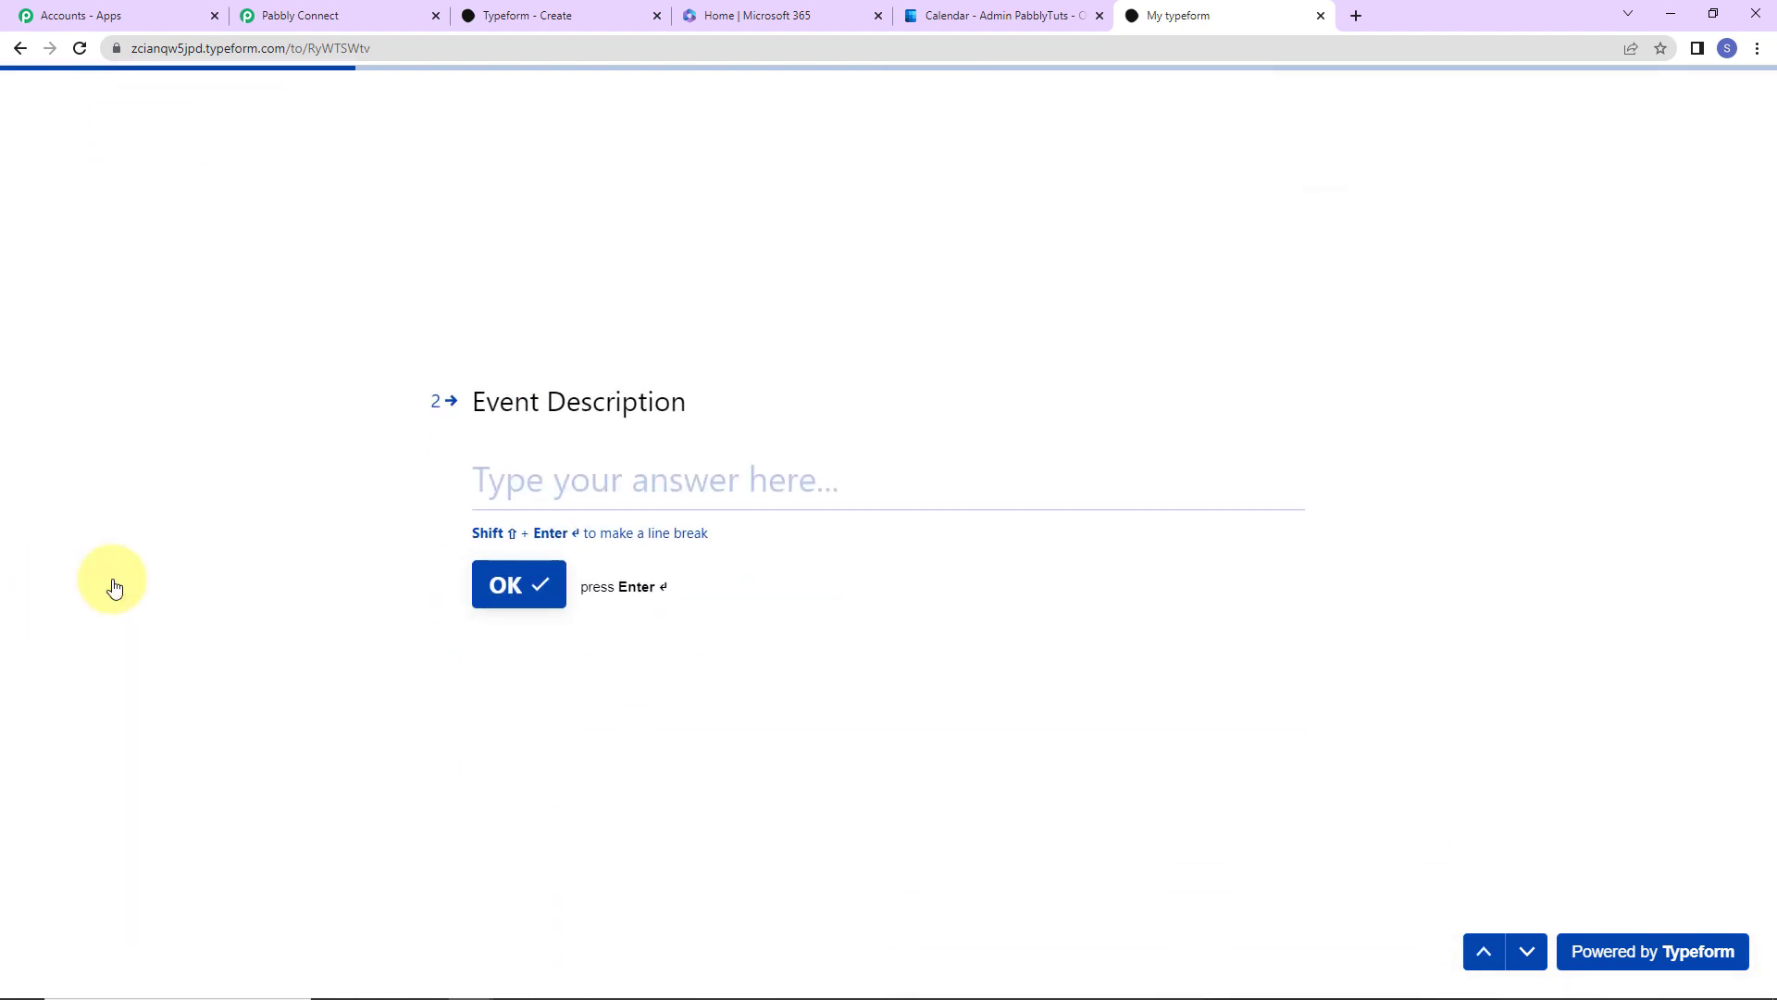
{"action": "type", "text": "Regardi"}
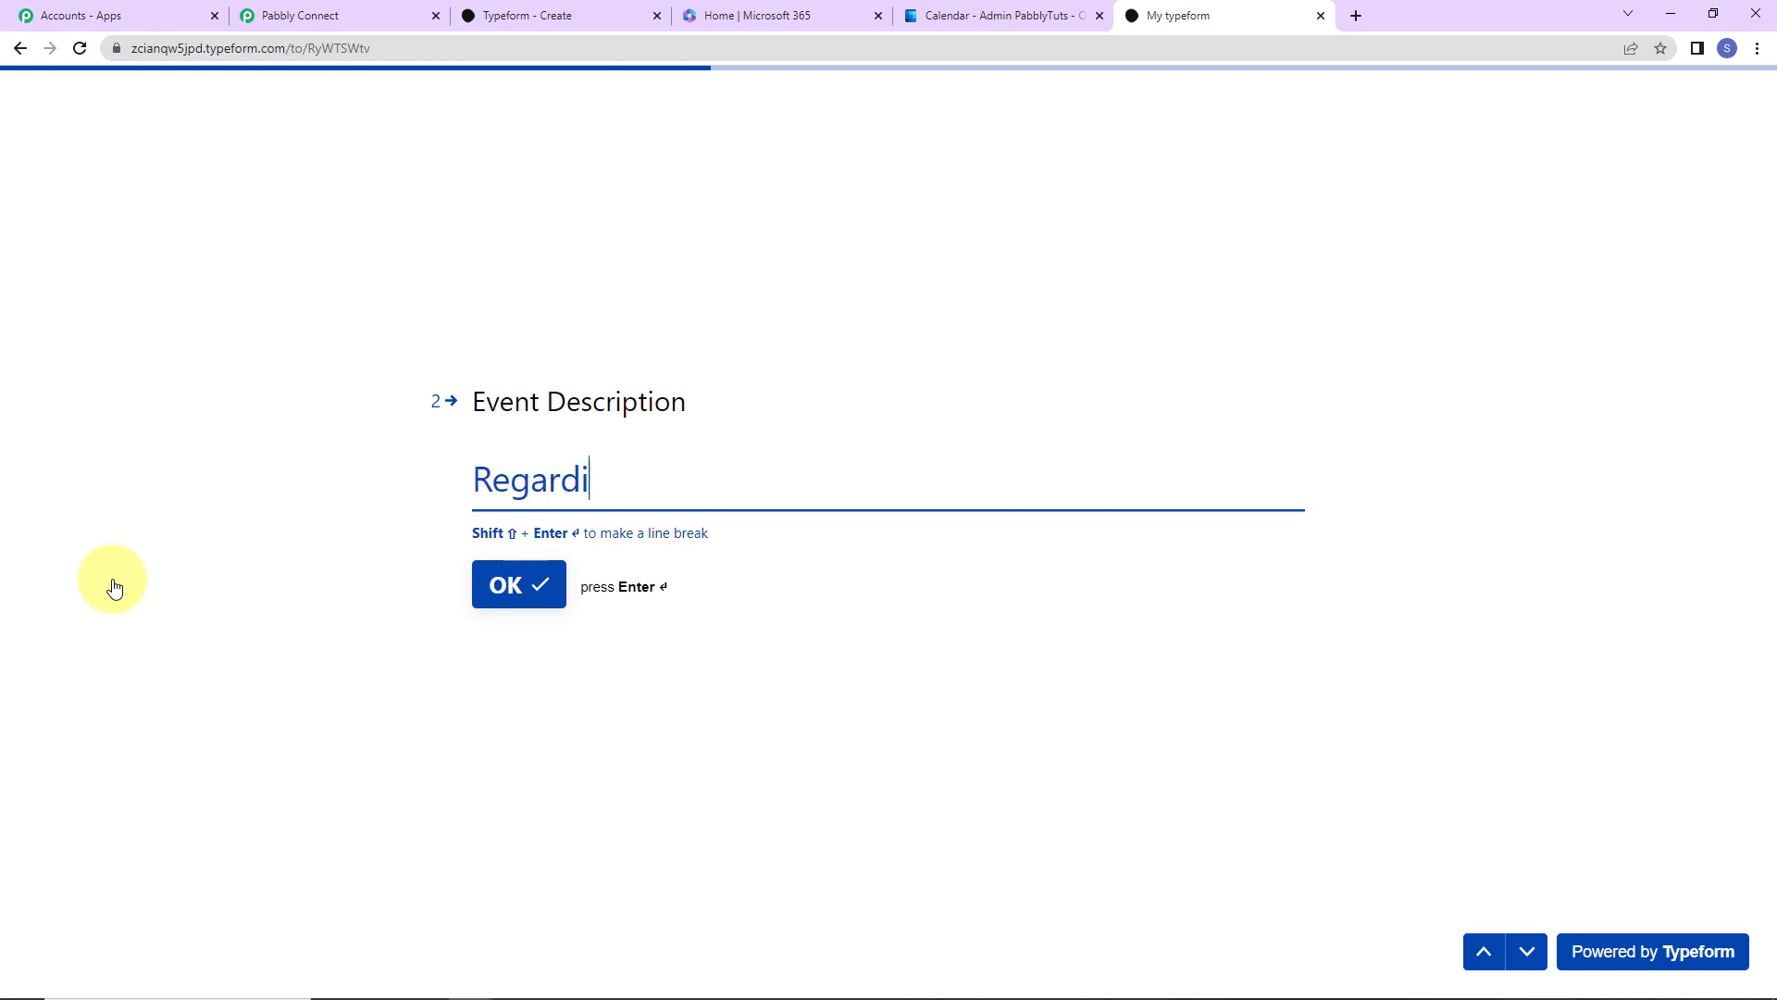
{"action": "type", "text": "ng appraisals"}
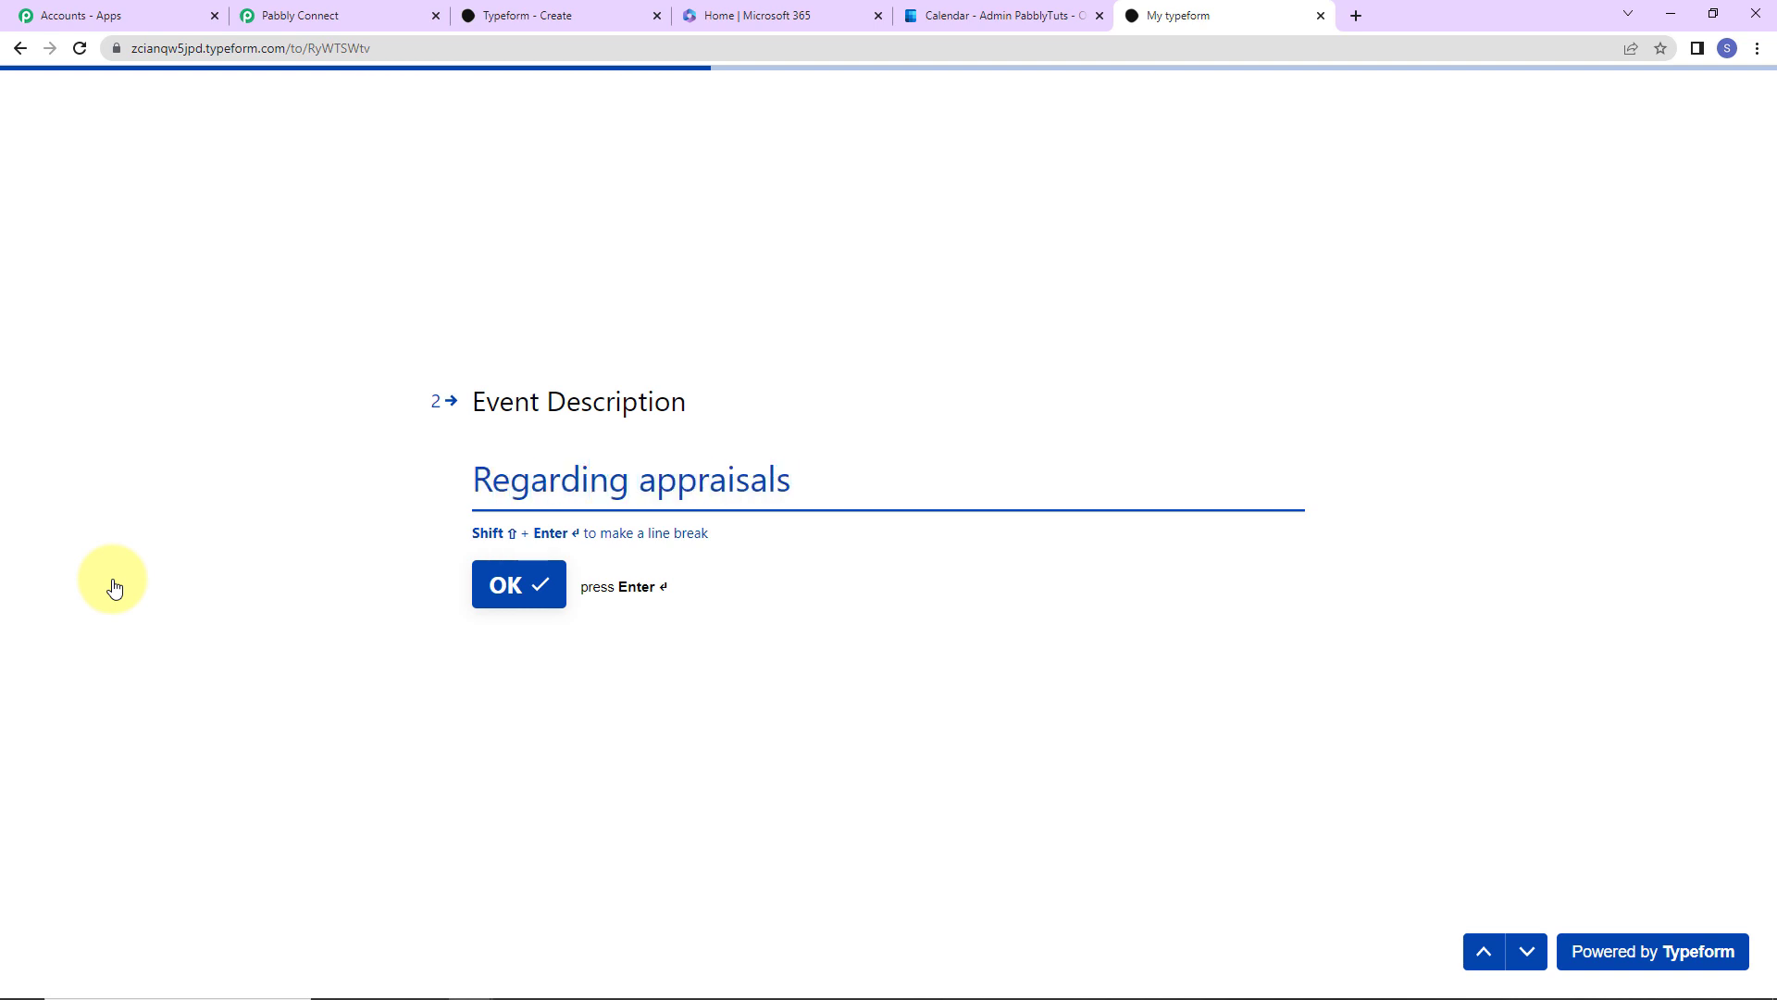
{"action": "key", "text": "Return"}
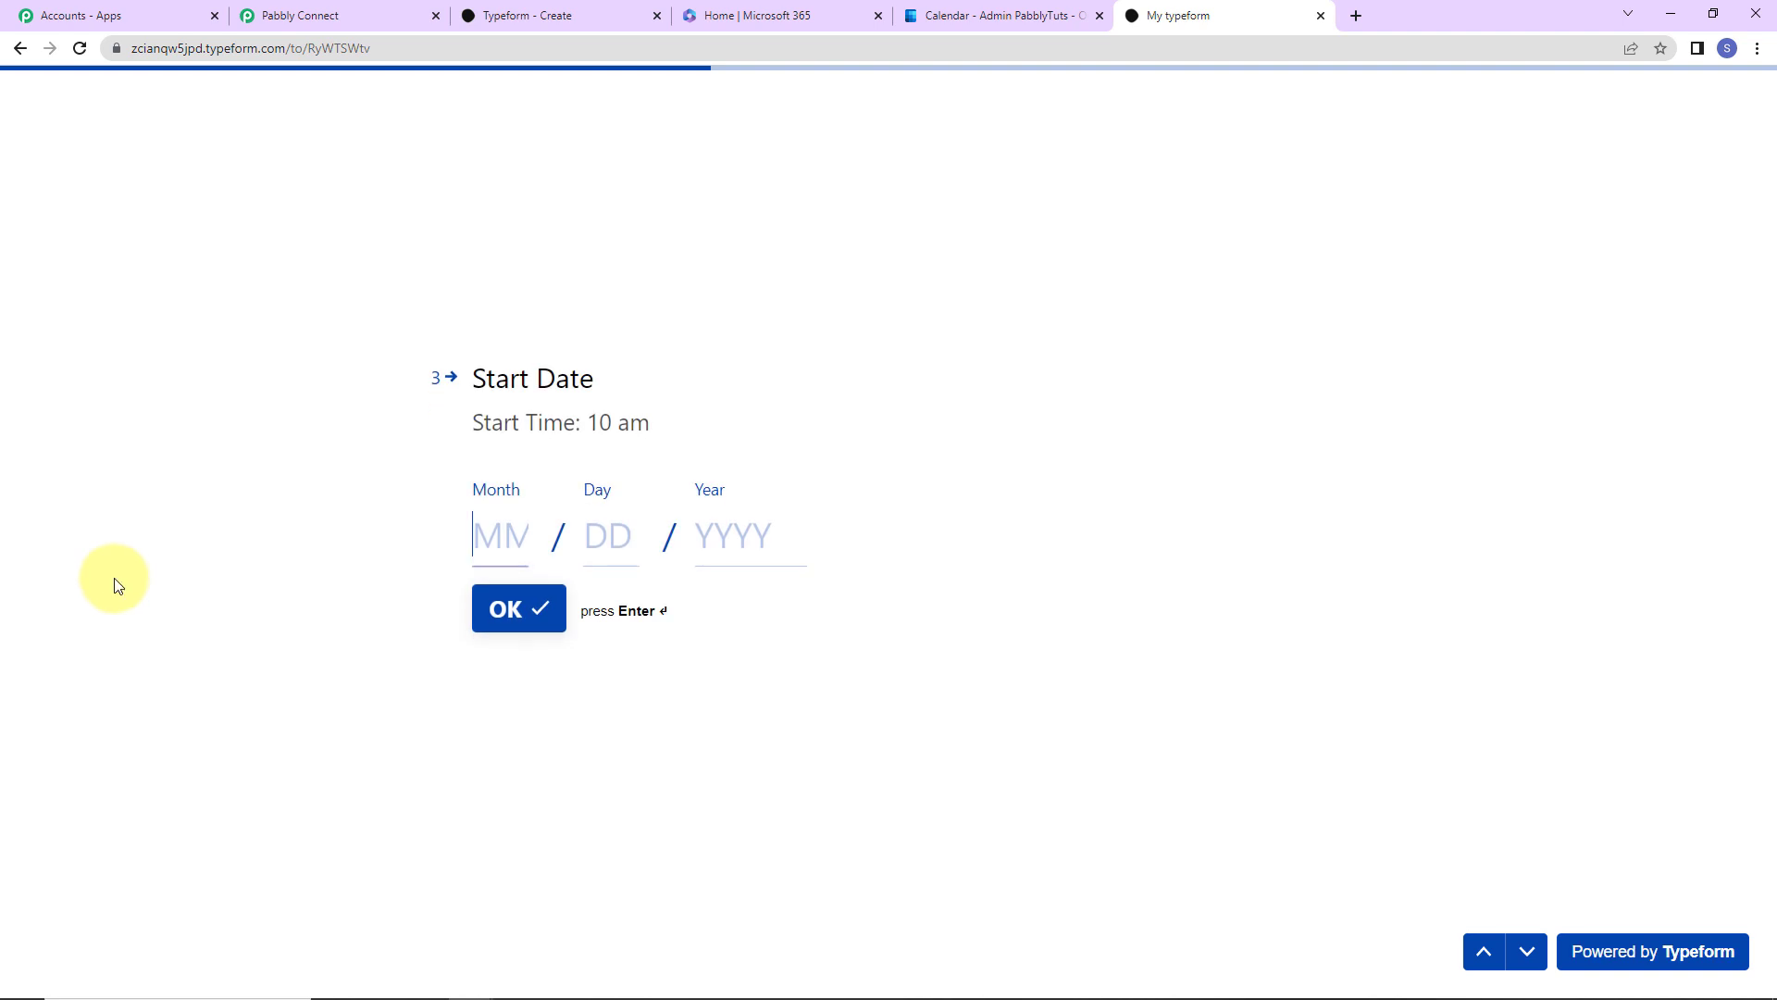
- Set both the Start Date and the End Date of the event to 03/05/2023
{"action": "type", "text": "0"}
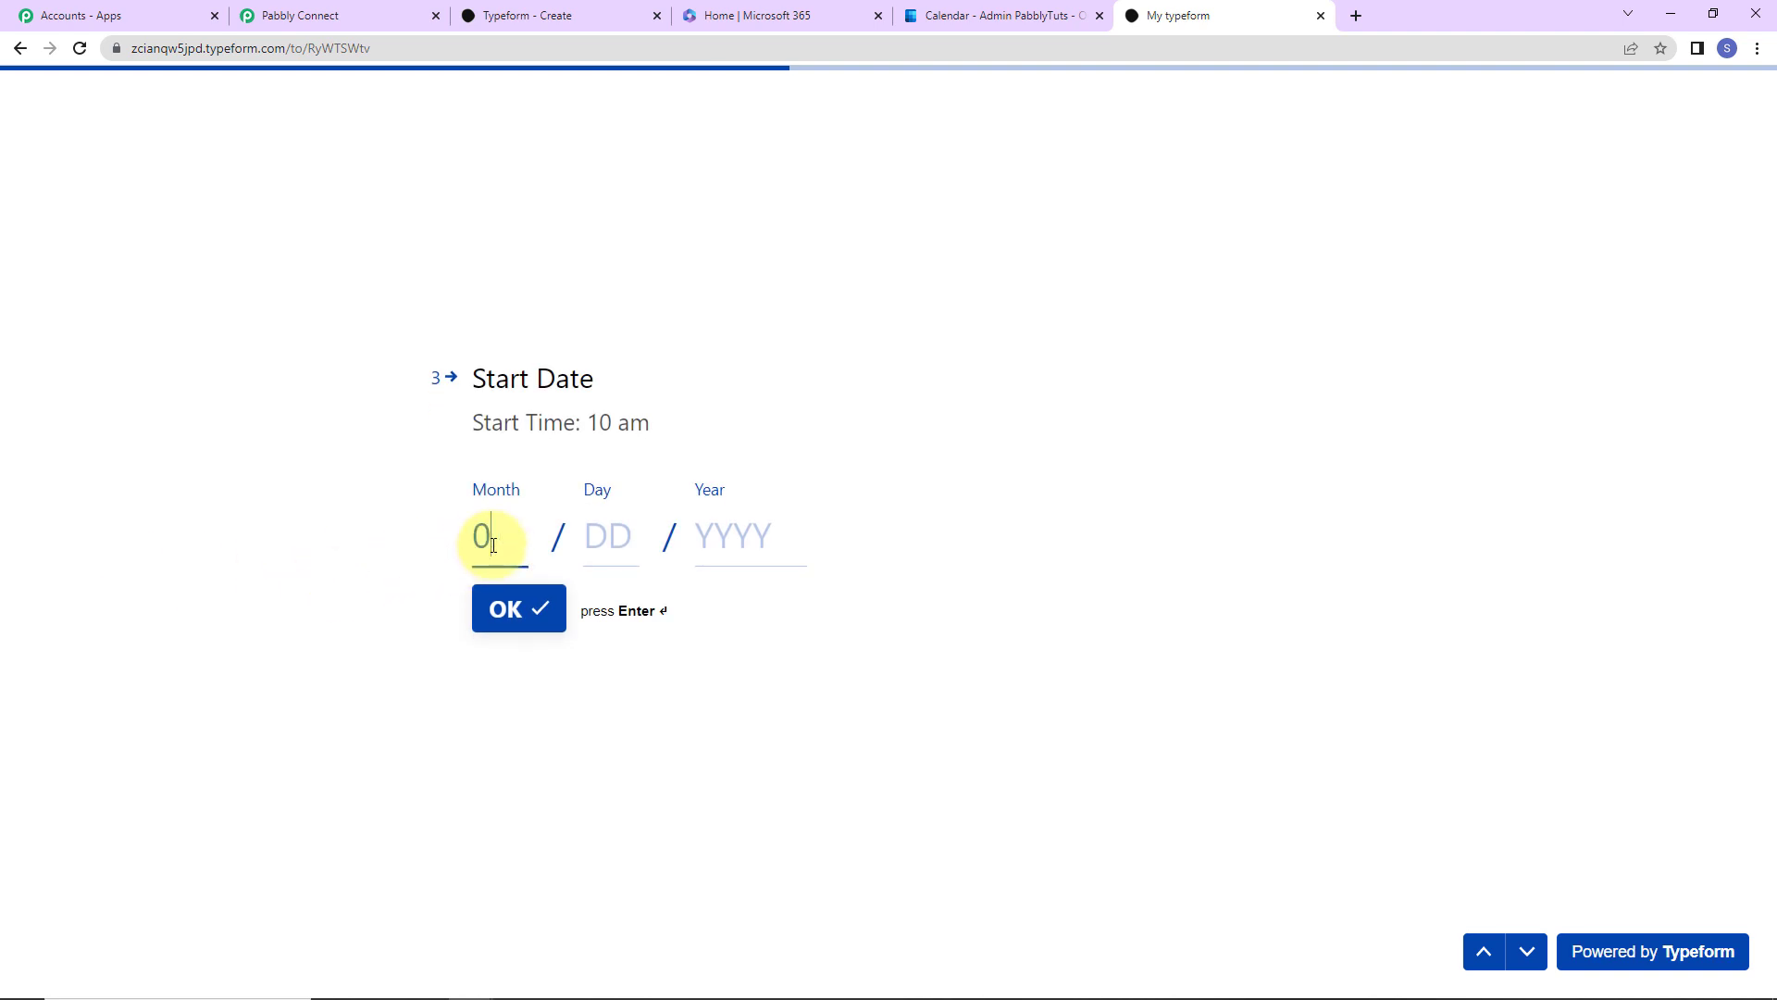
{"action": "type", "text": "3 / 0"}
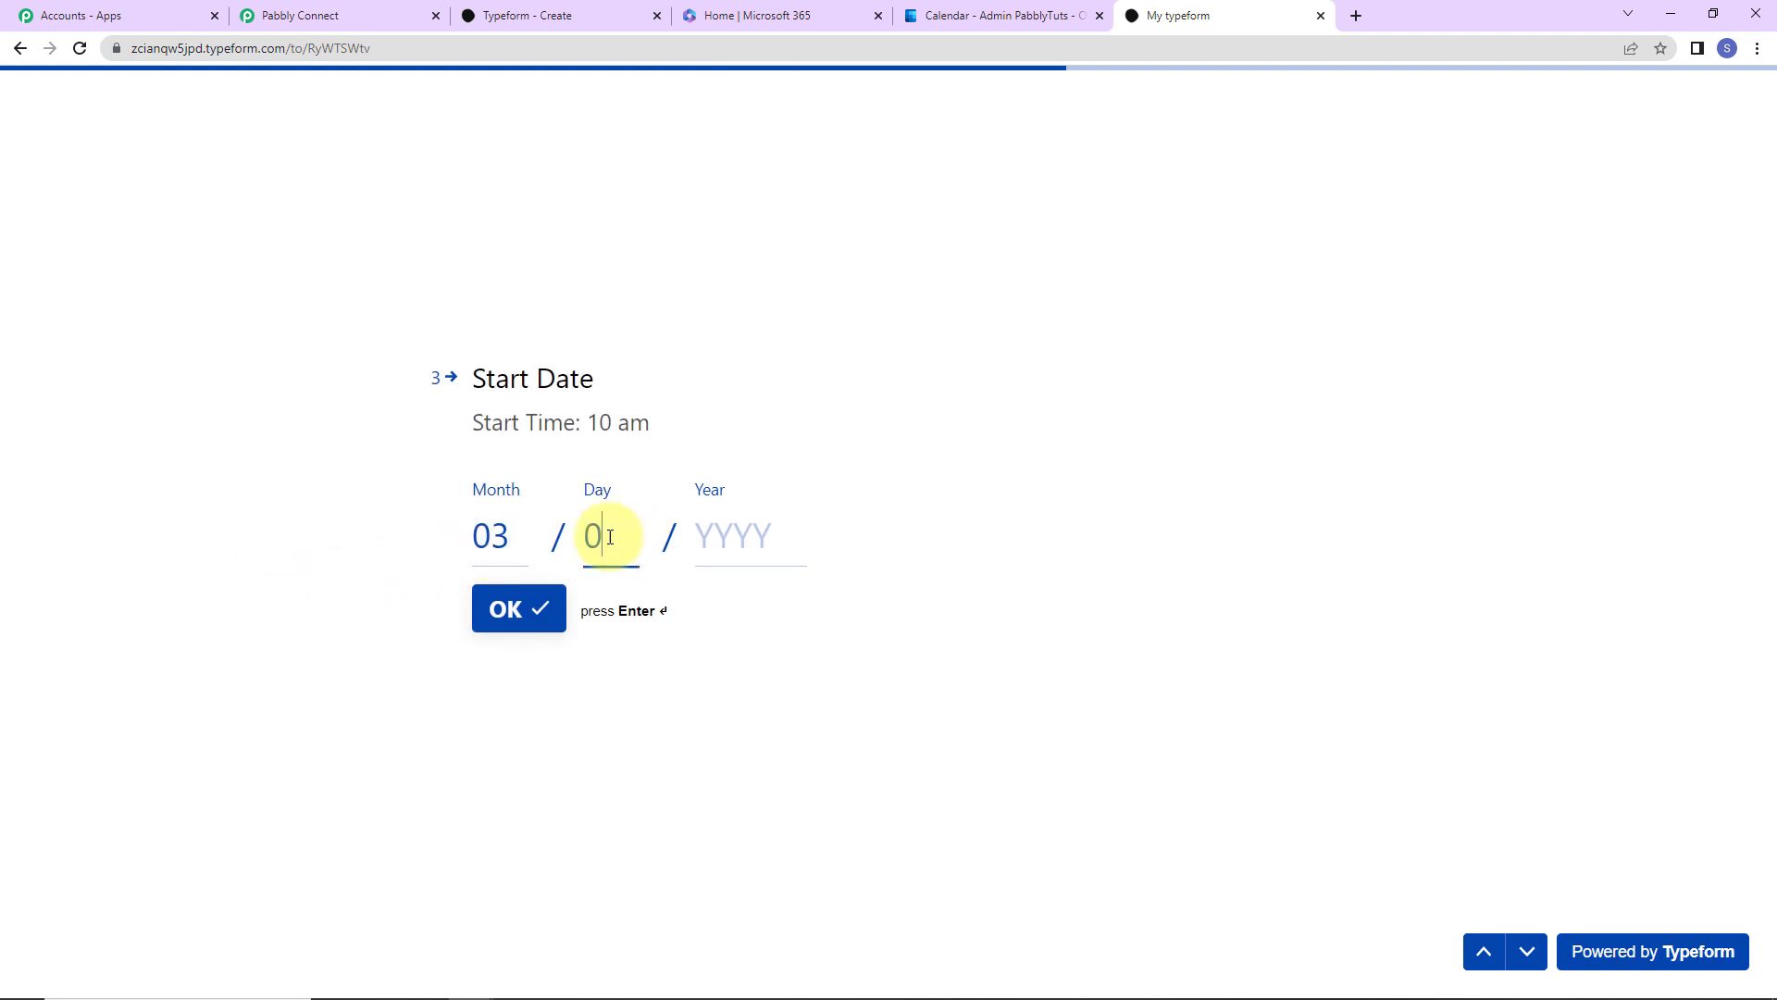
{"action": "type", "text": "5 / 2023"}
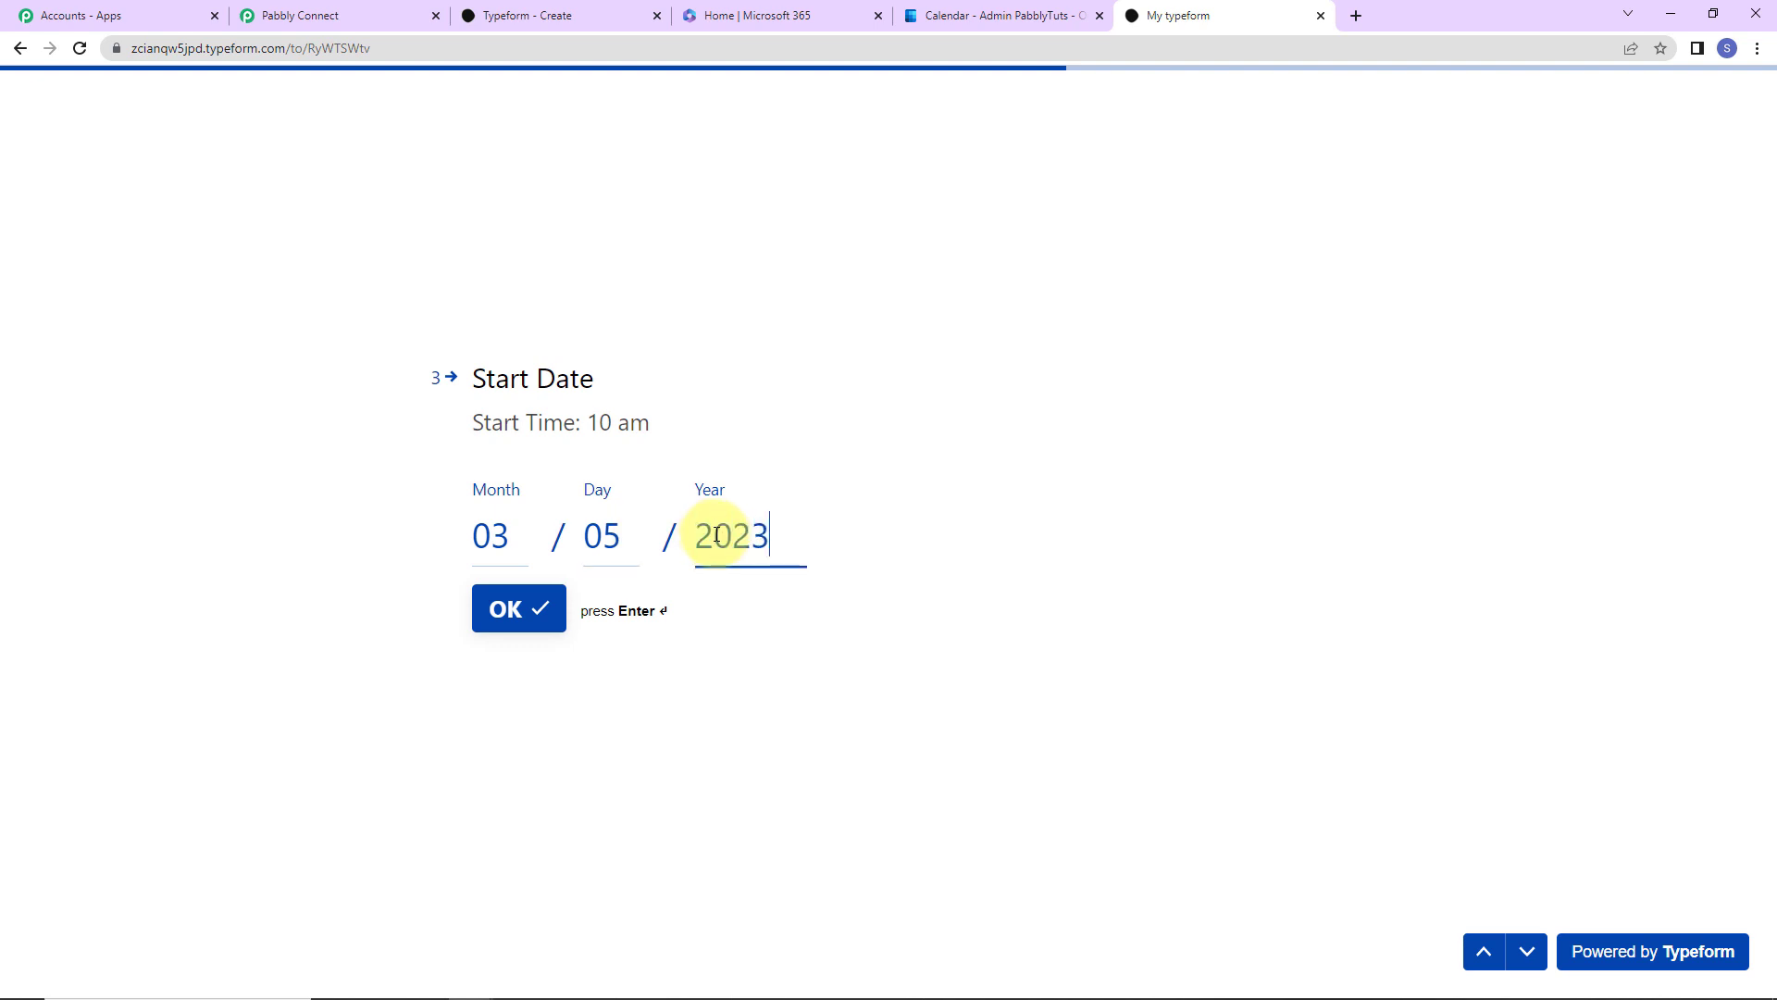
{"action": "key", "text": "Return"}
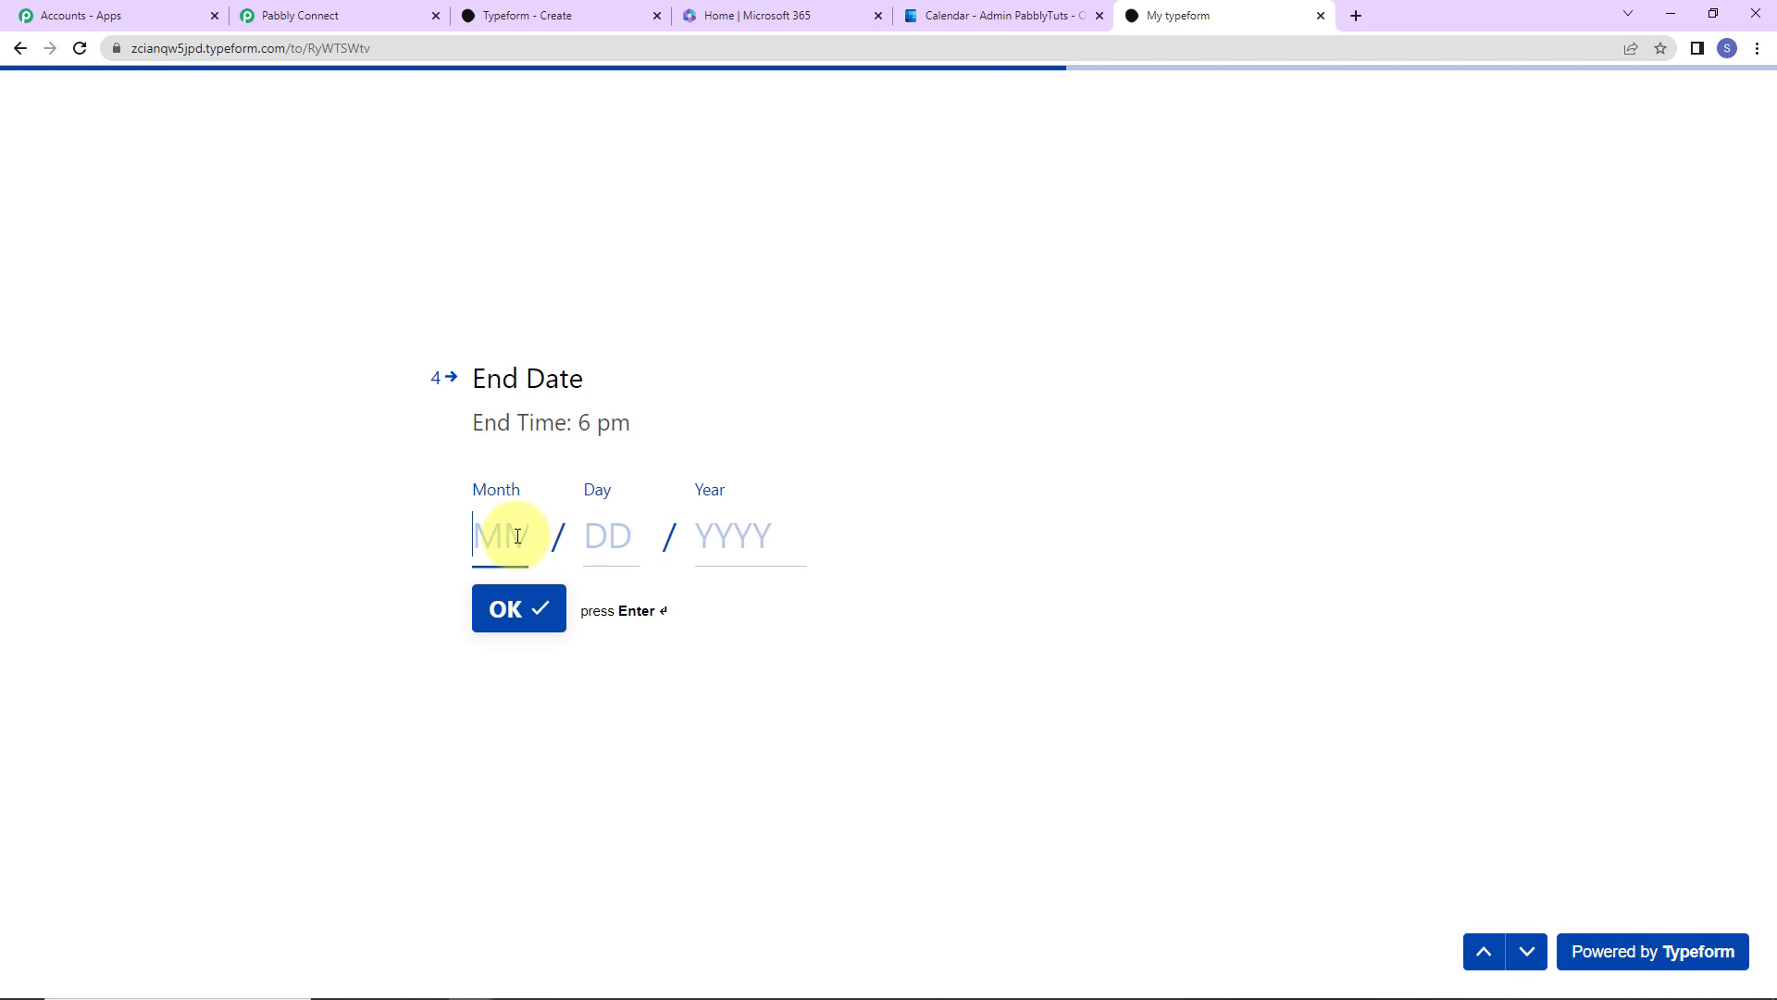
{"action": "type", "text": "03 / 05 / "}
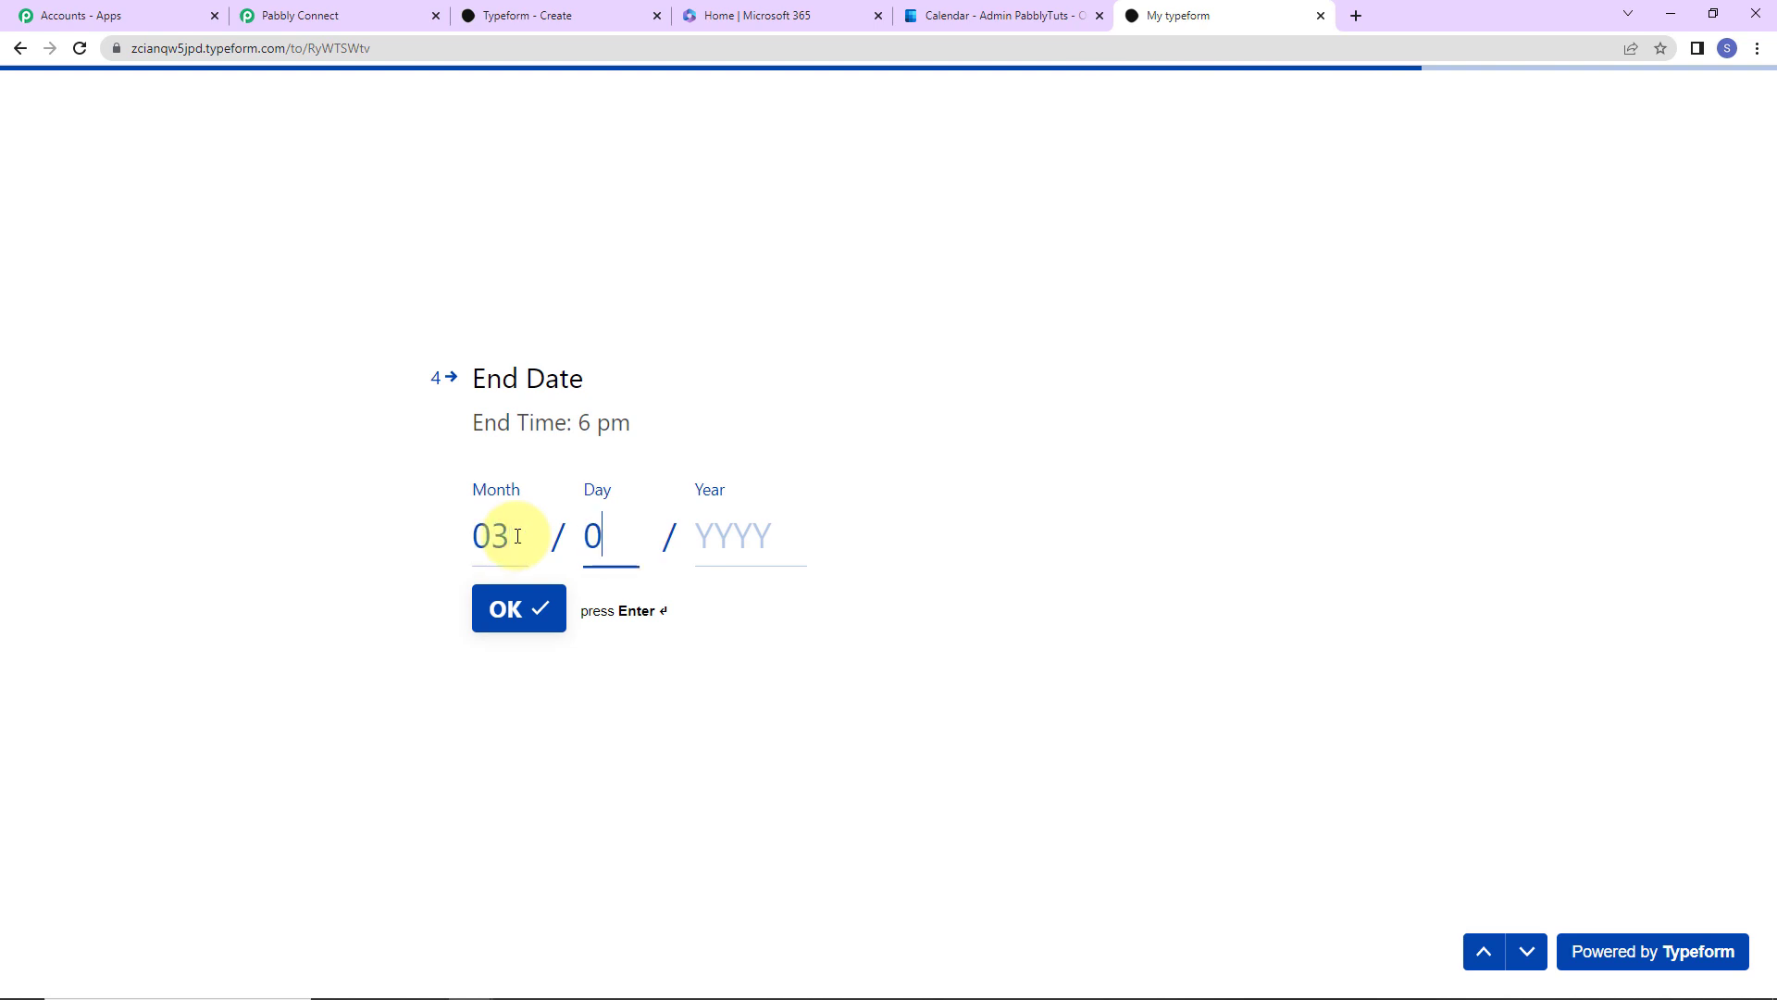
{"action": "type", "text": "2023"}
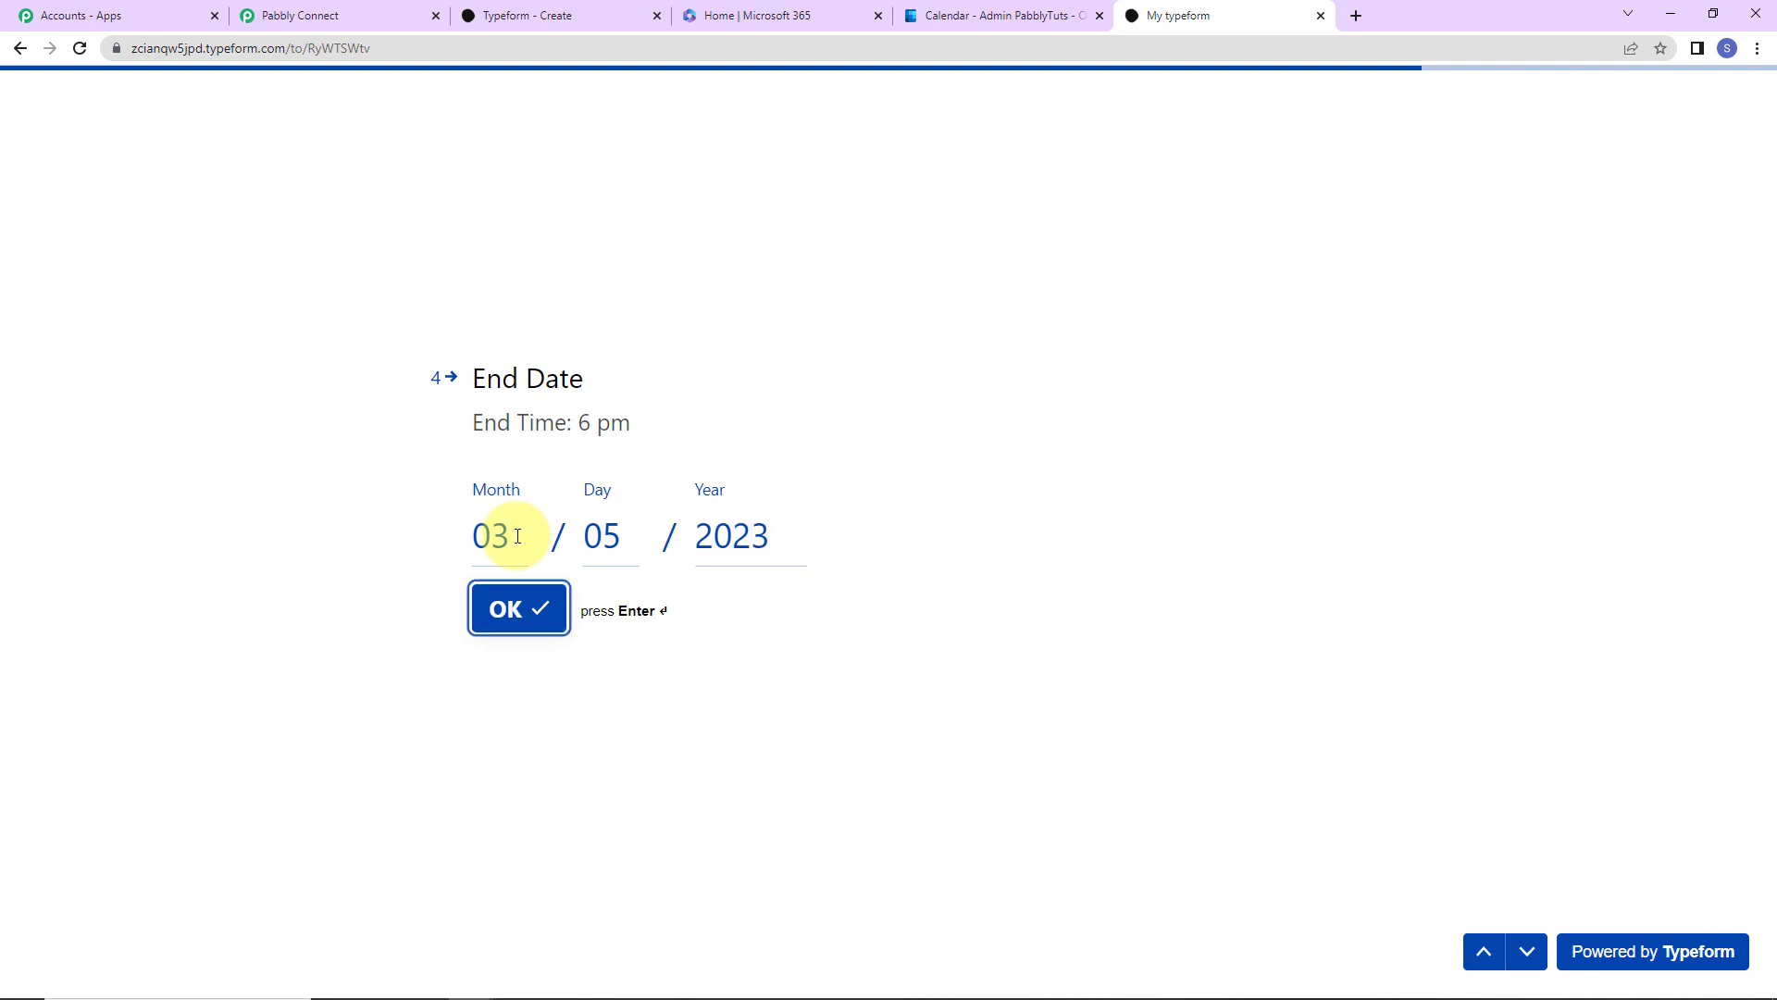
{"action": "key", "text": "Return"}
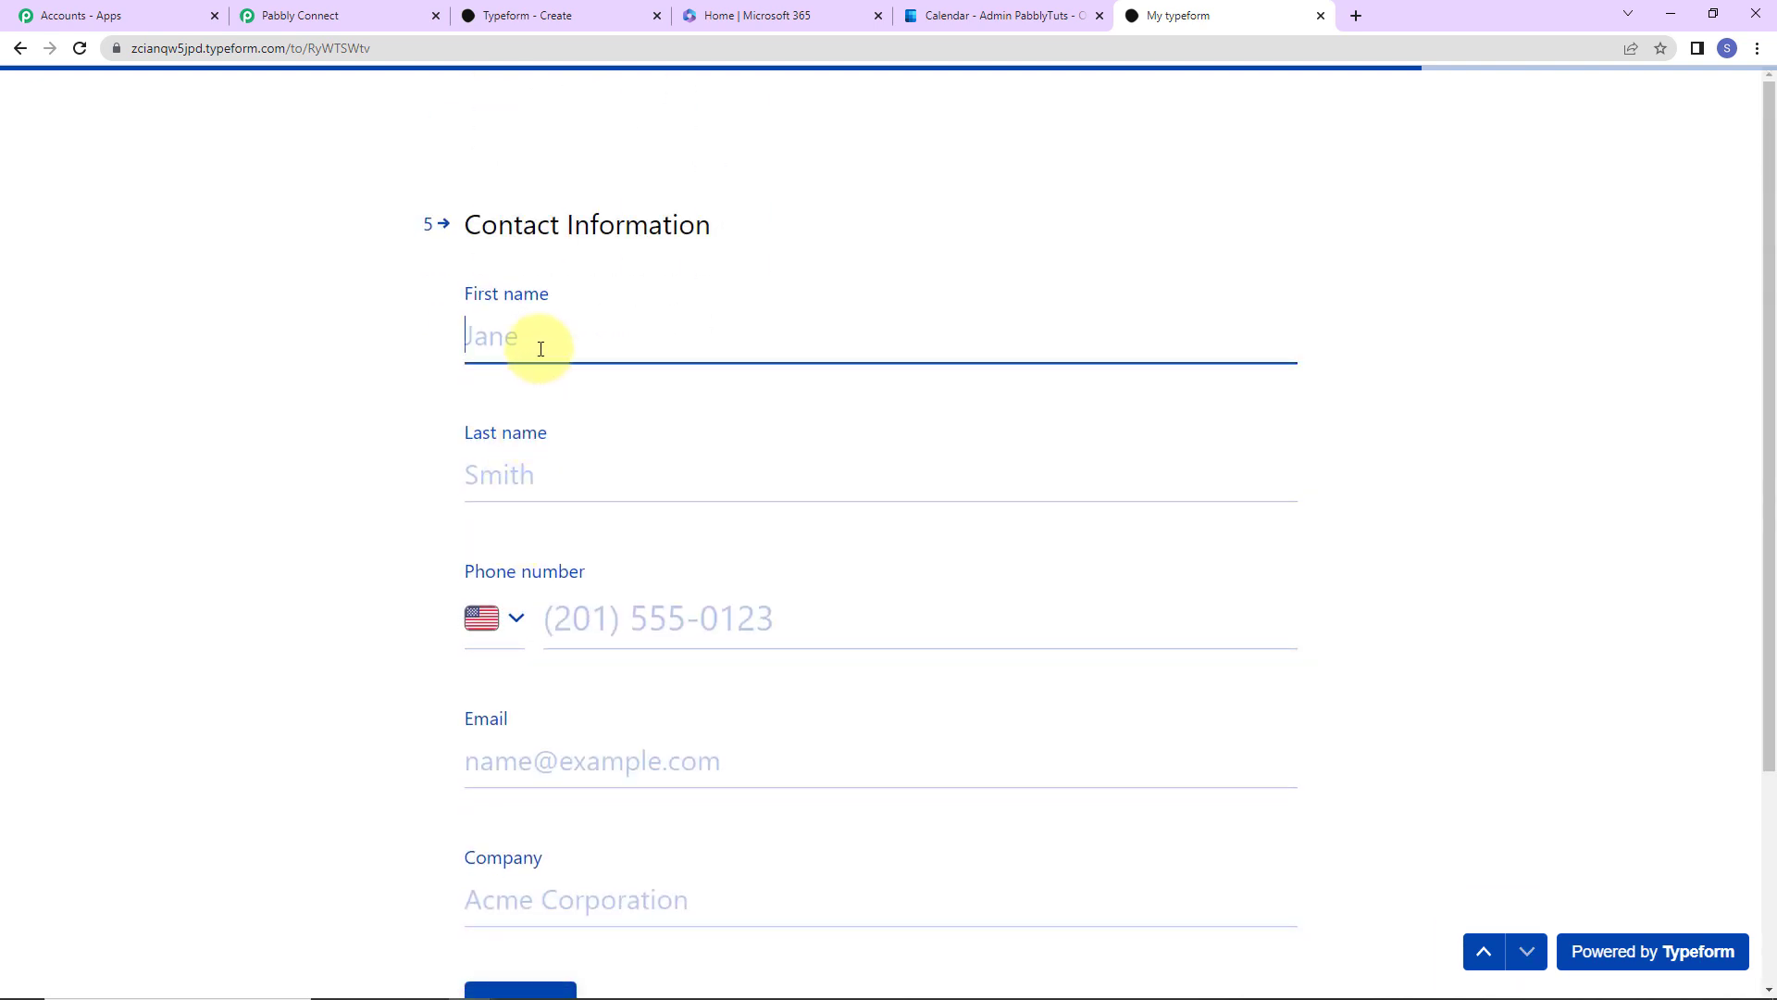
- Fill in the contact's first name and last name in the Contact Information section
{"action": "type", "text": "Ne"}
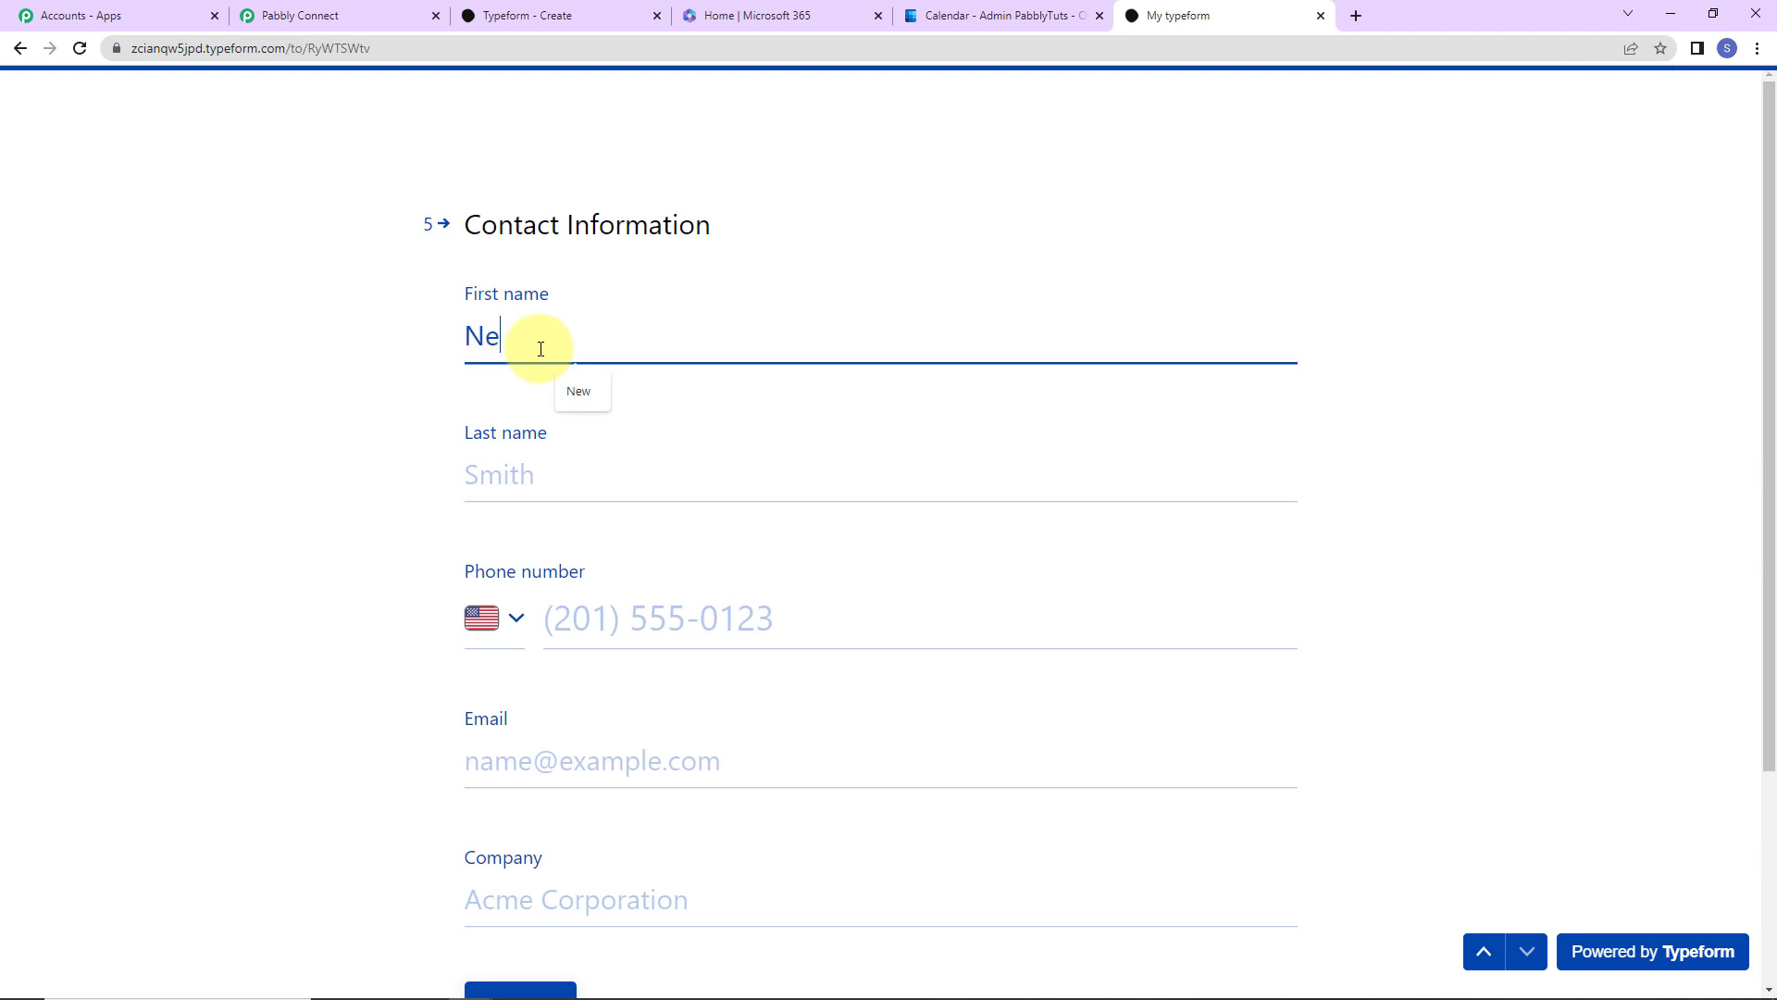
{"action": "type", "text": "w123"}
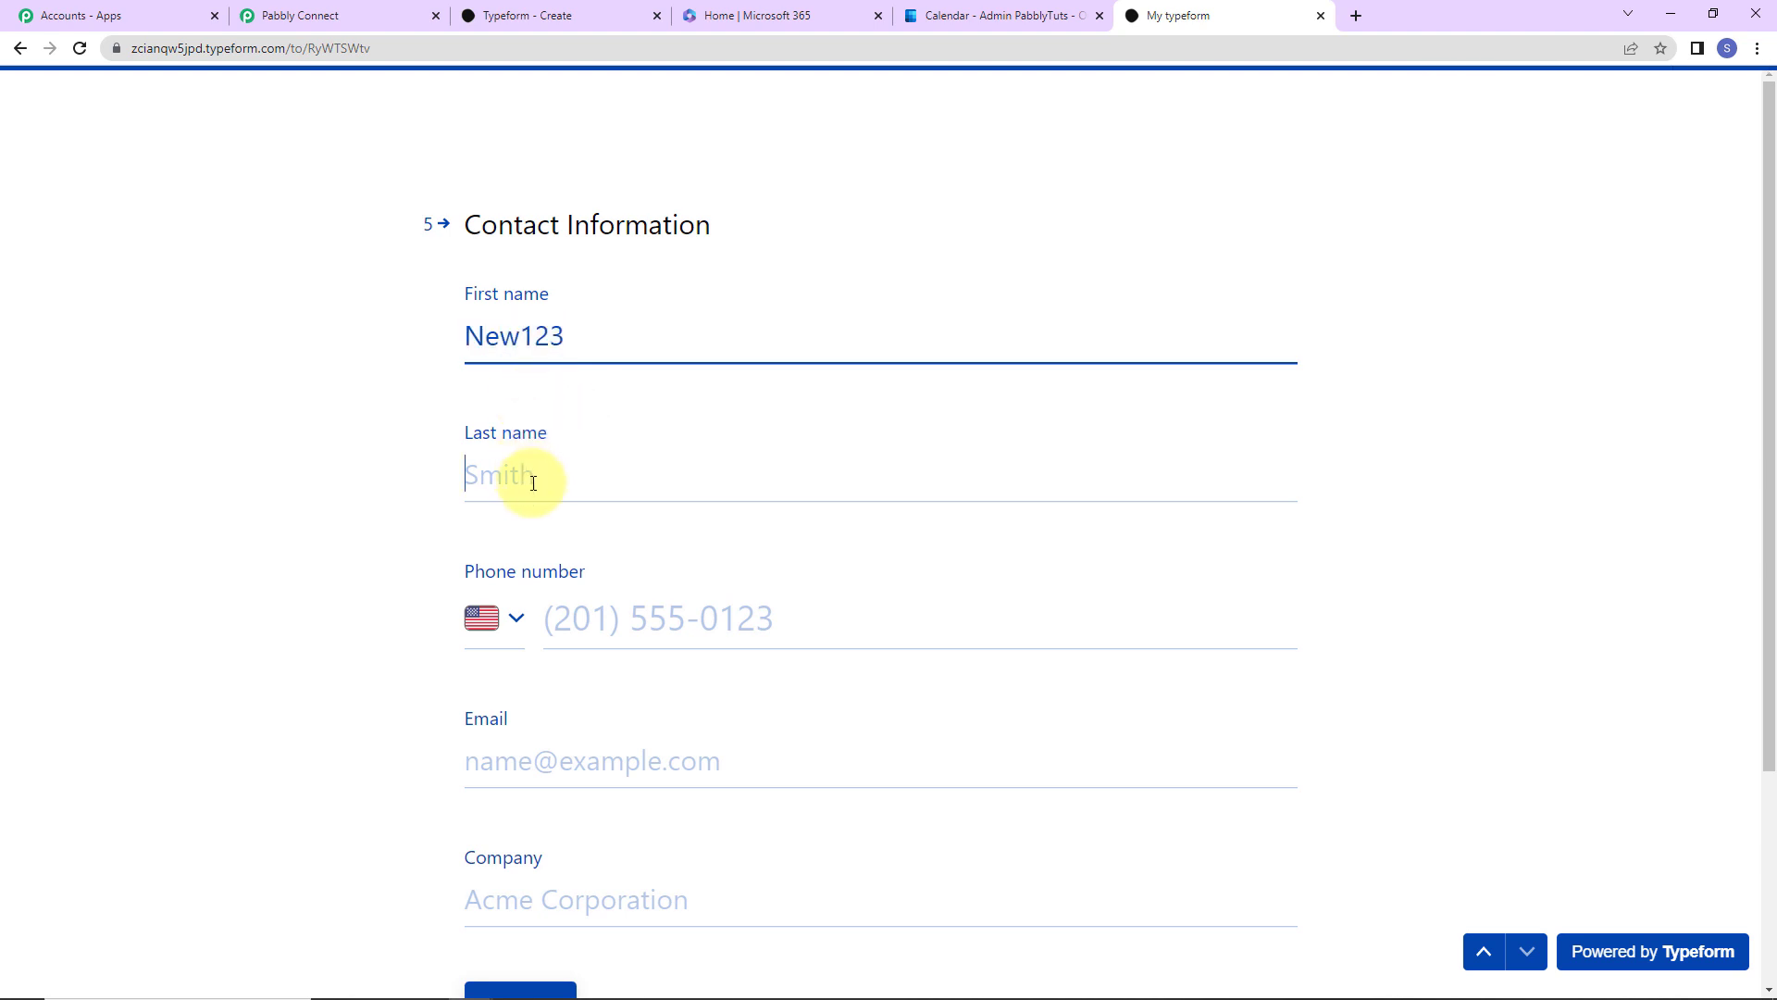
{"action": "left_click", "coordinate": [530, 481]}
{"action": "type", "text": "User"}
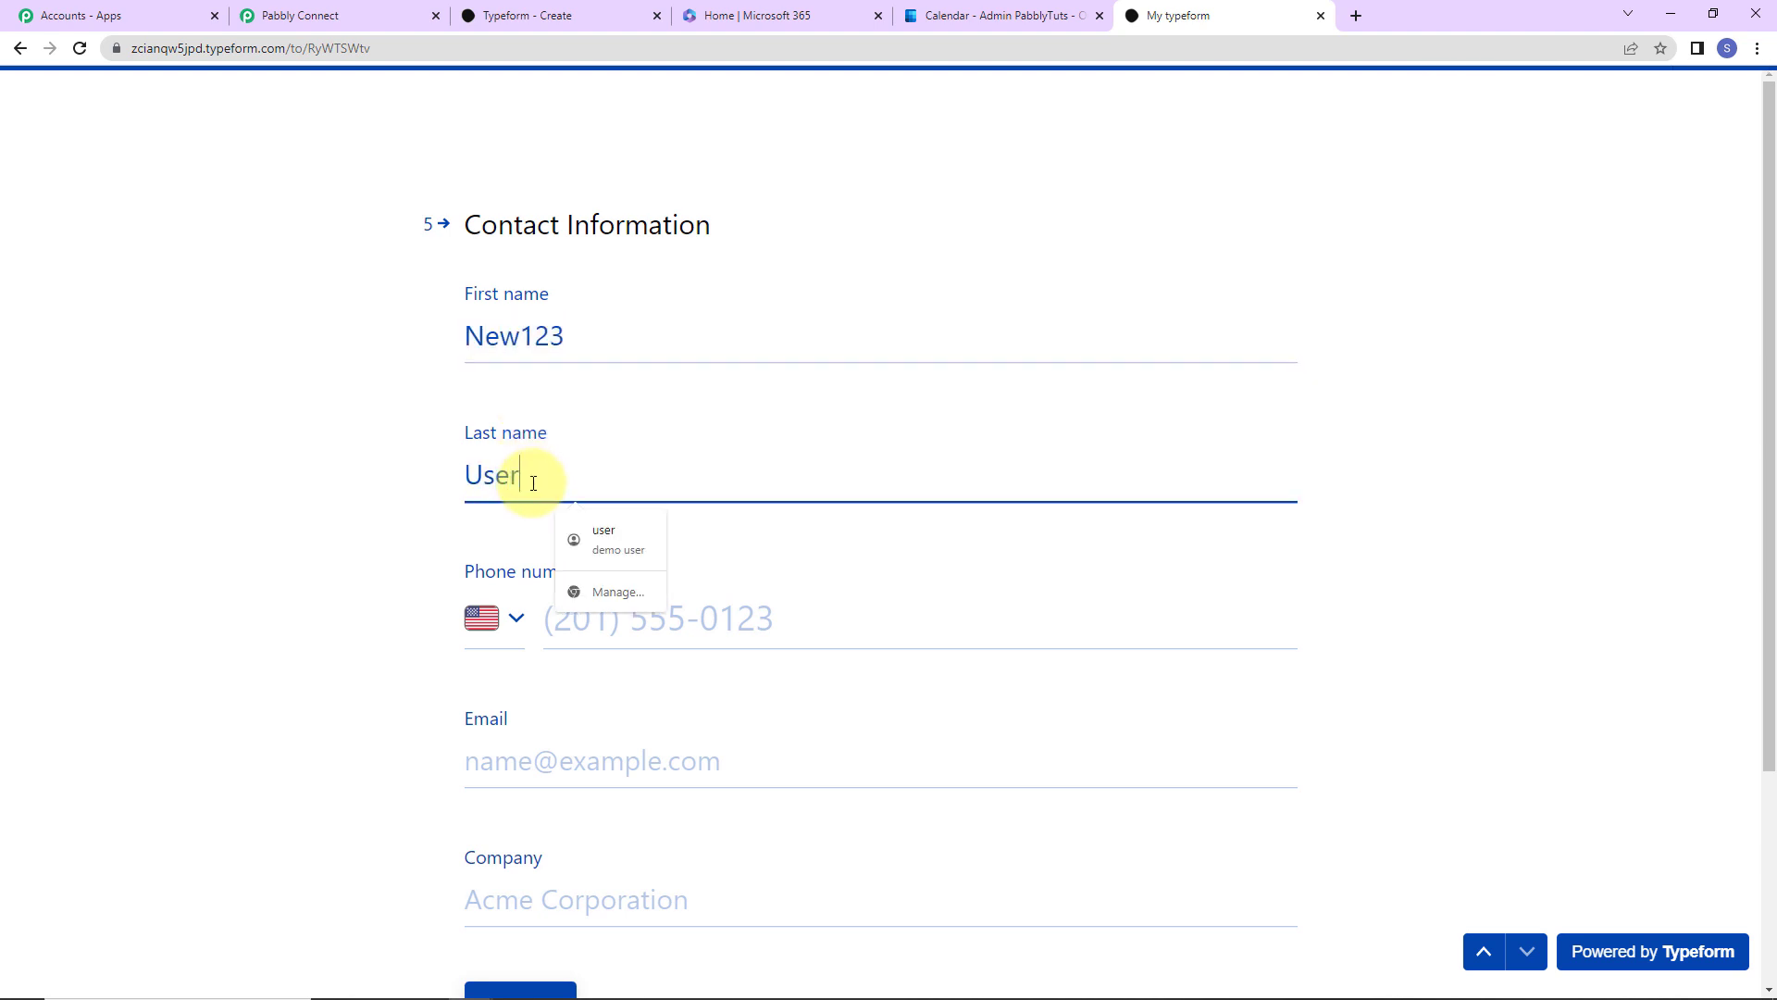
- Choose India as the phone country and fill in the contact's phone number without a leading zero and e-mail address
{"action": "left_click", "coordinate": [515, 616]}
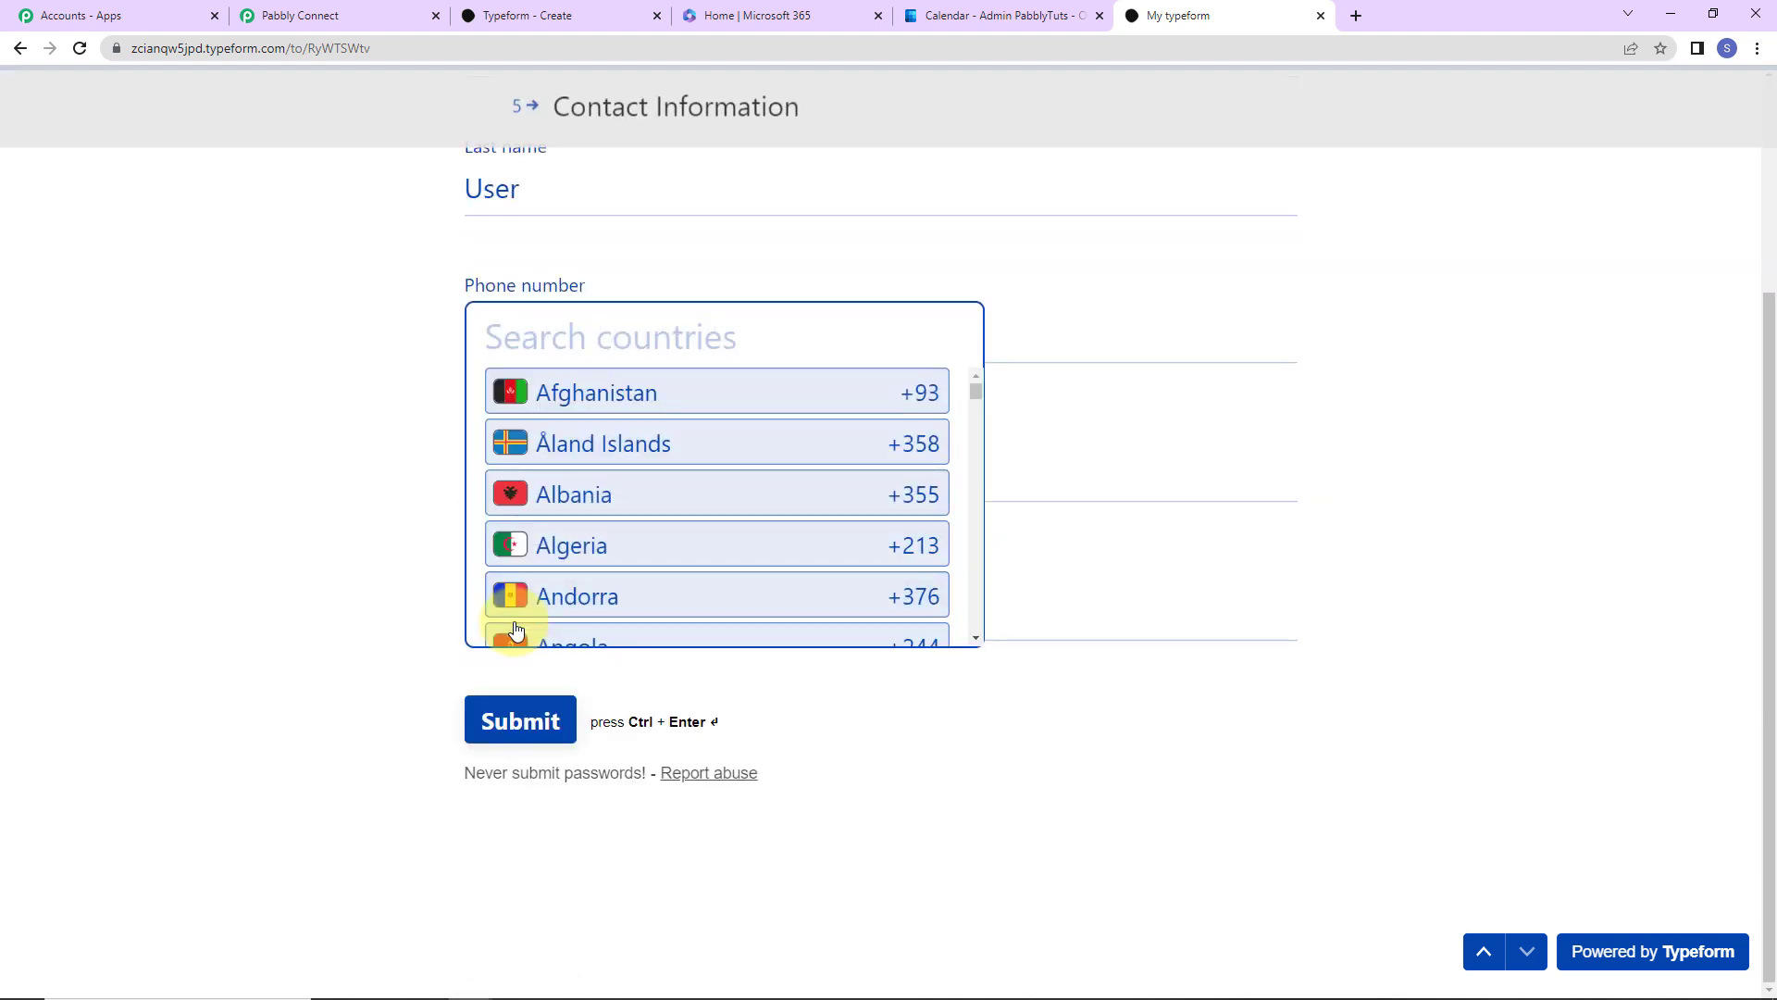
{"action": "type", "text": "india"}
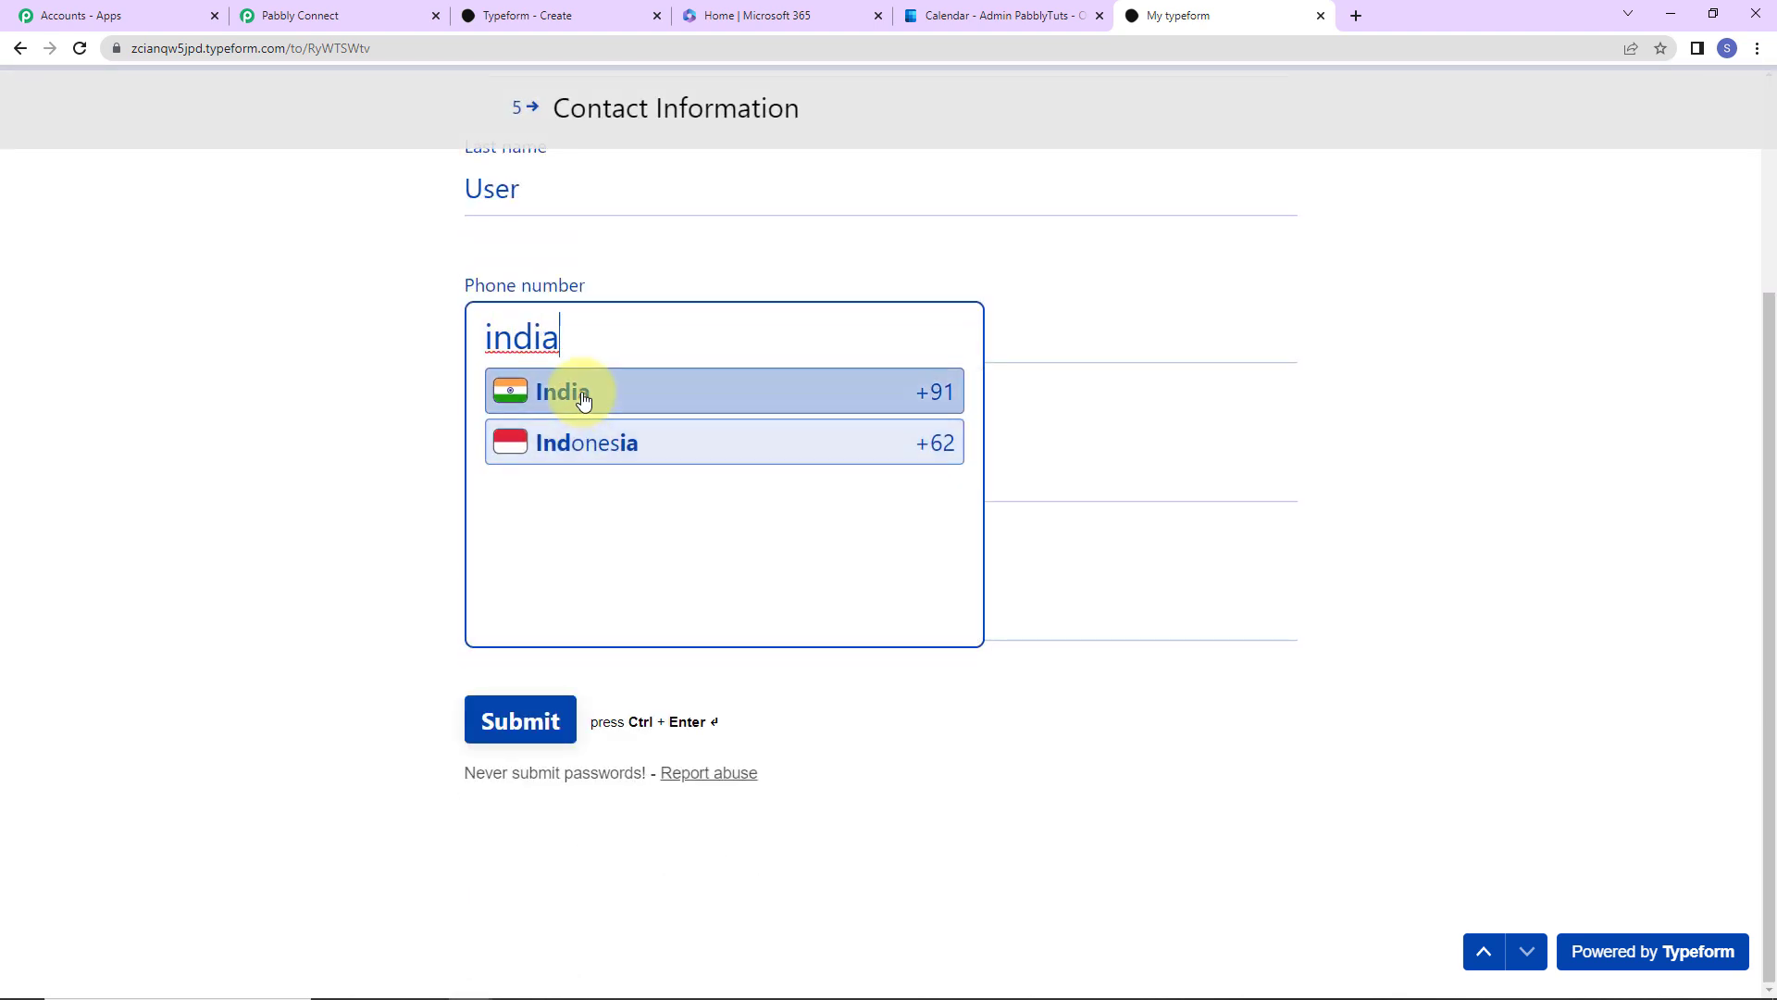
{"action": "left_click", "coordinate": [583, 401]}
{"action": "left_click", "coordinate": [668, 335]}
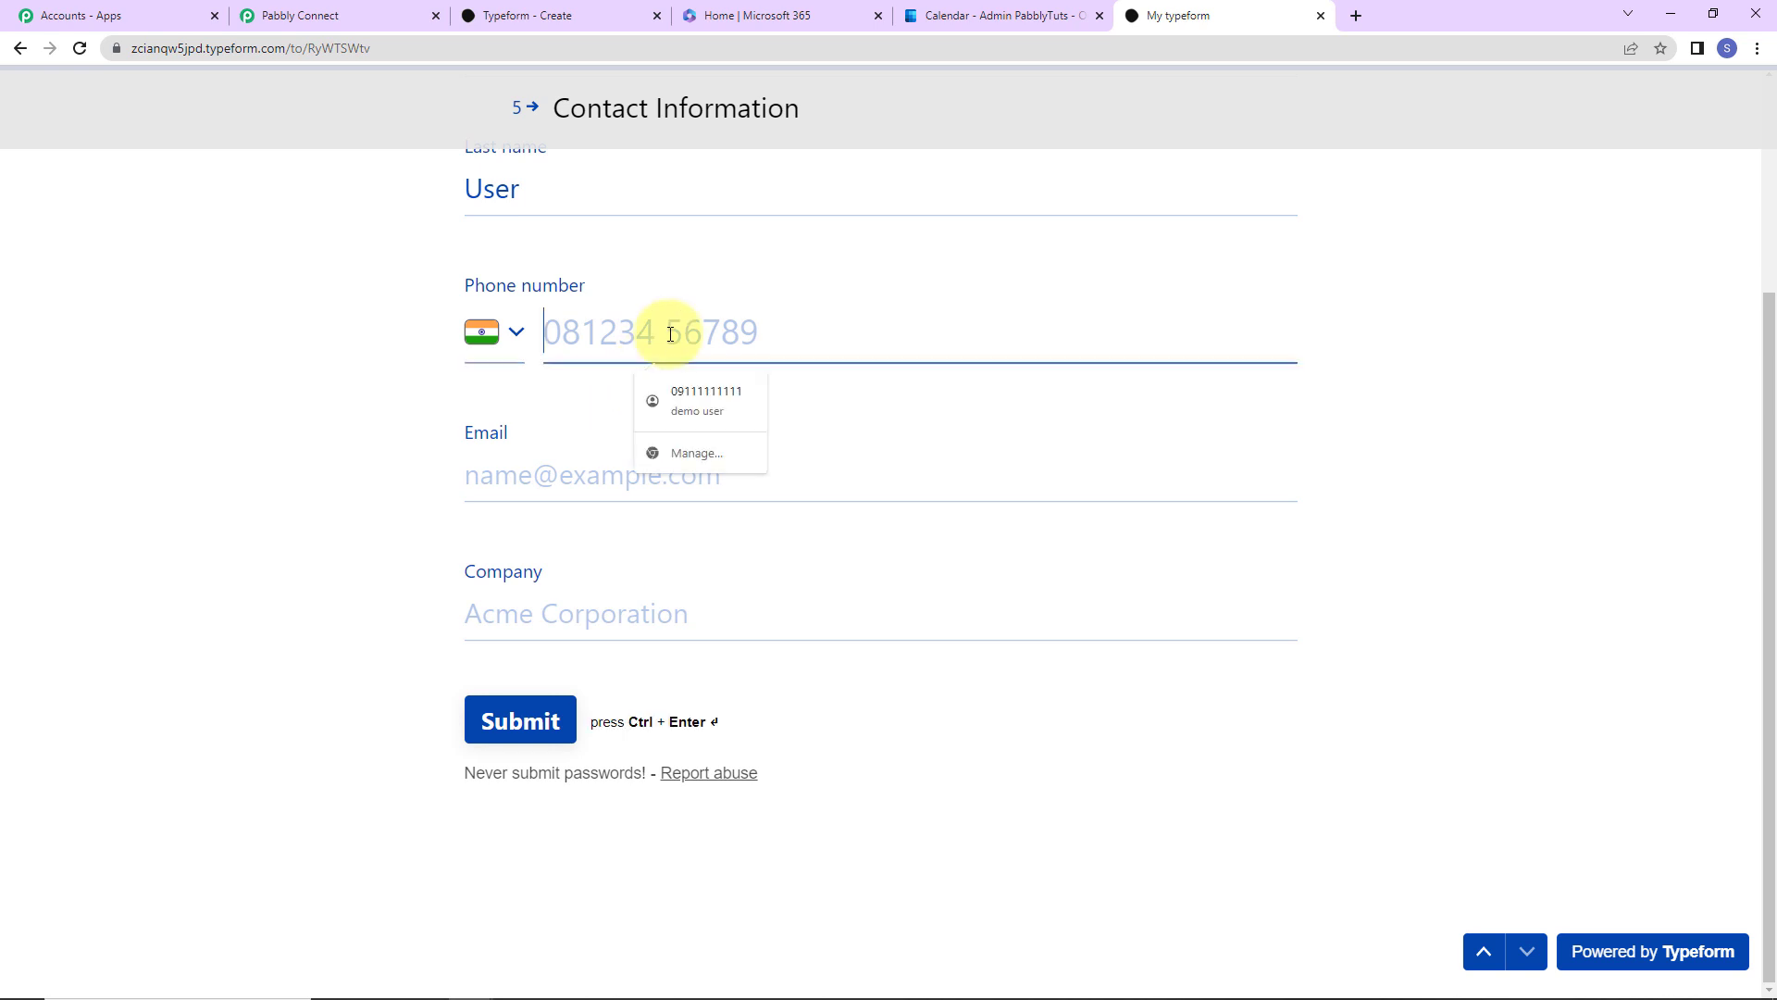
{"action": "left_click", "coordinate": [694, 401]}
{"action": "left_click", "coordinate": [562, 333]}
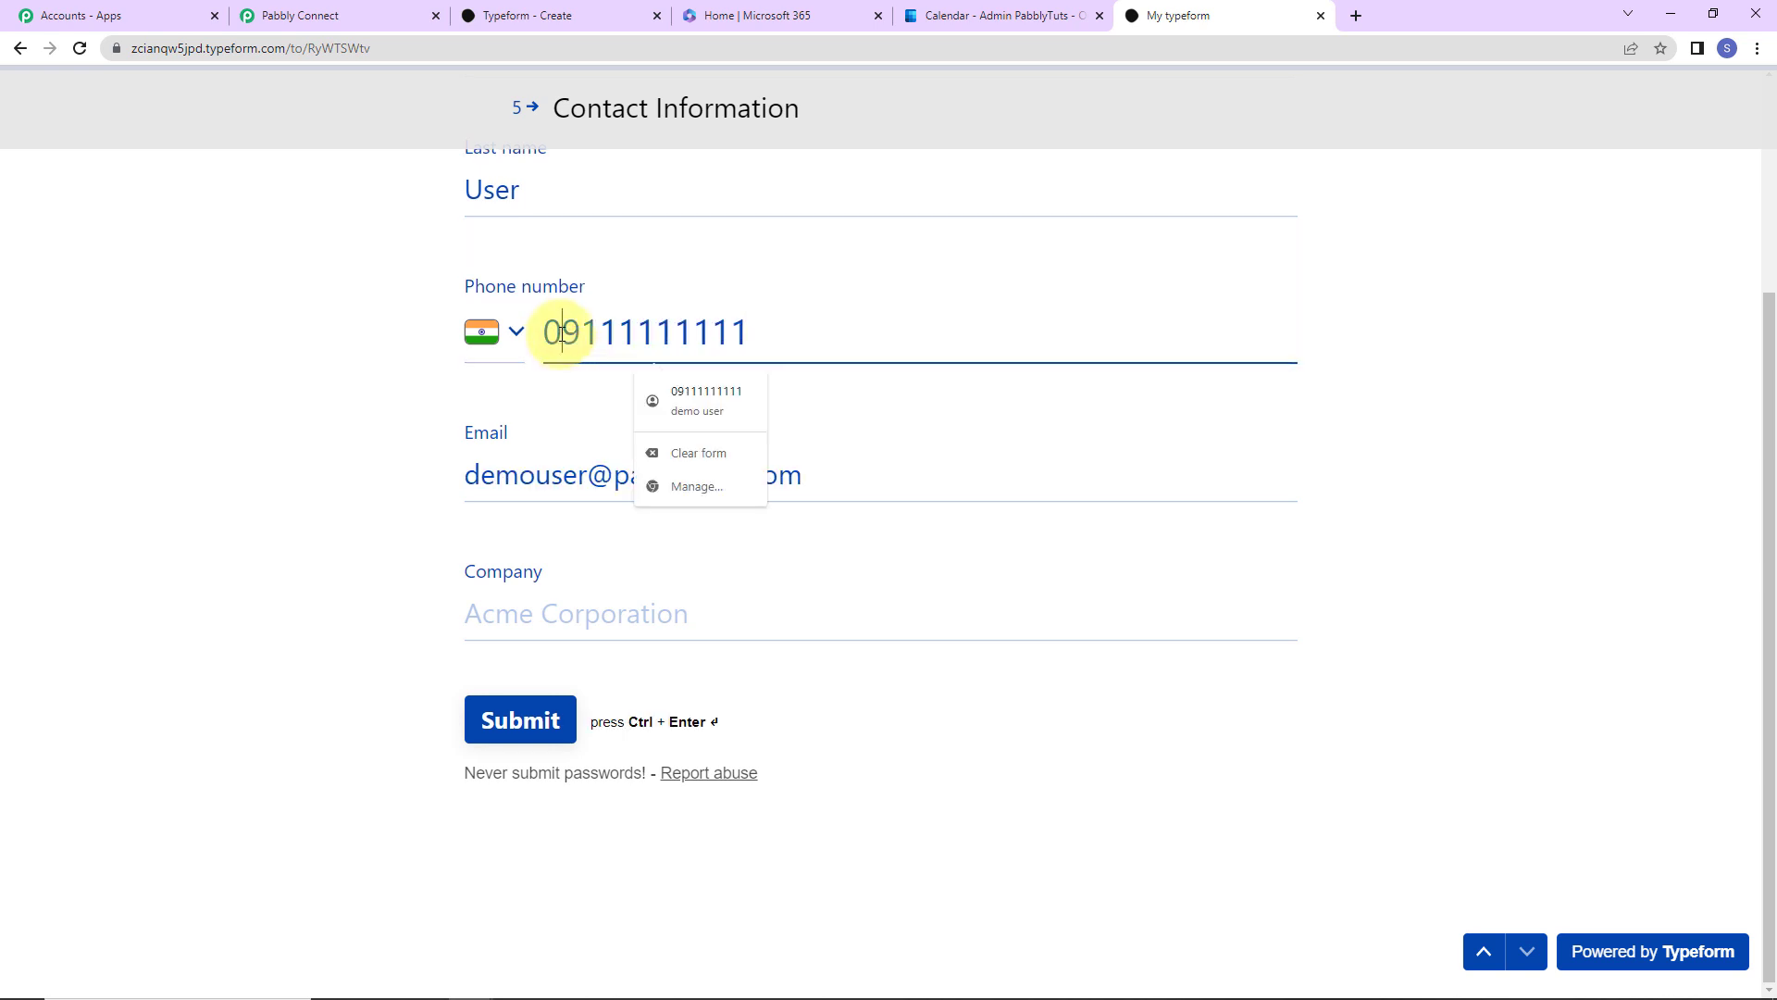
{"action": "key", "text": "BackSpace"}
{"action": "left_click_drag", "start_coordinate": [590, 473], "coordinate": [105, 493]}
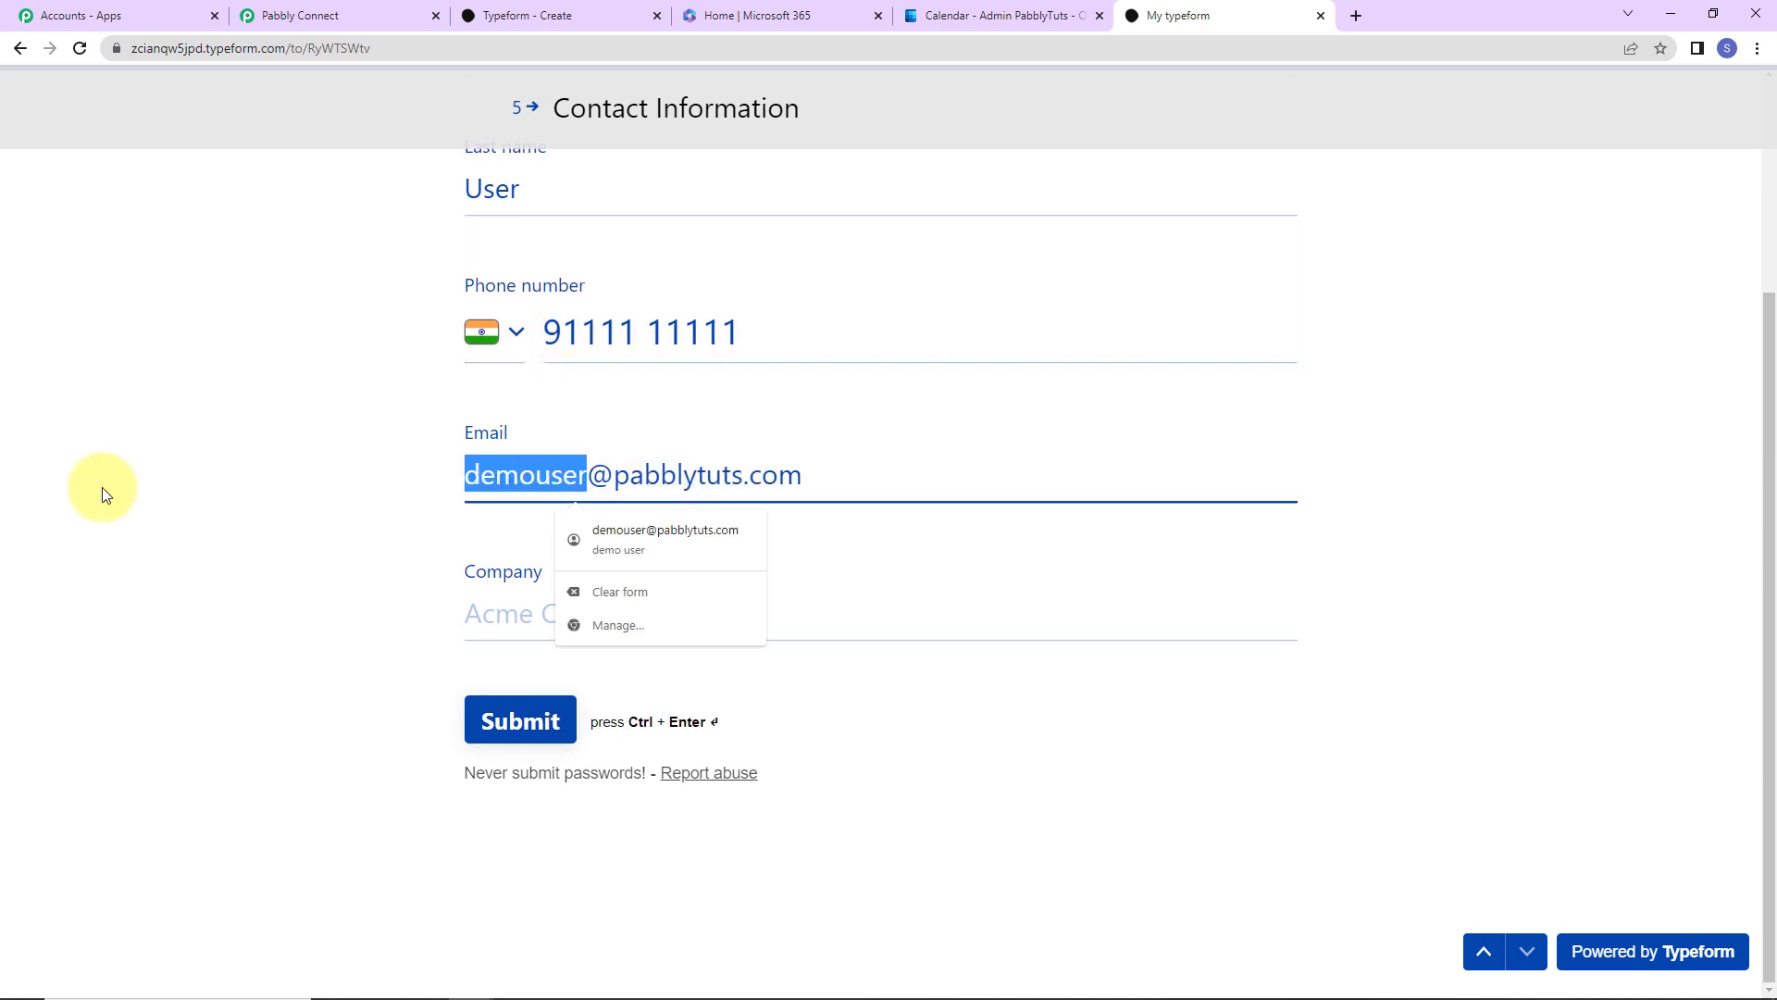
{"action": "type", "text": "new123"}
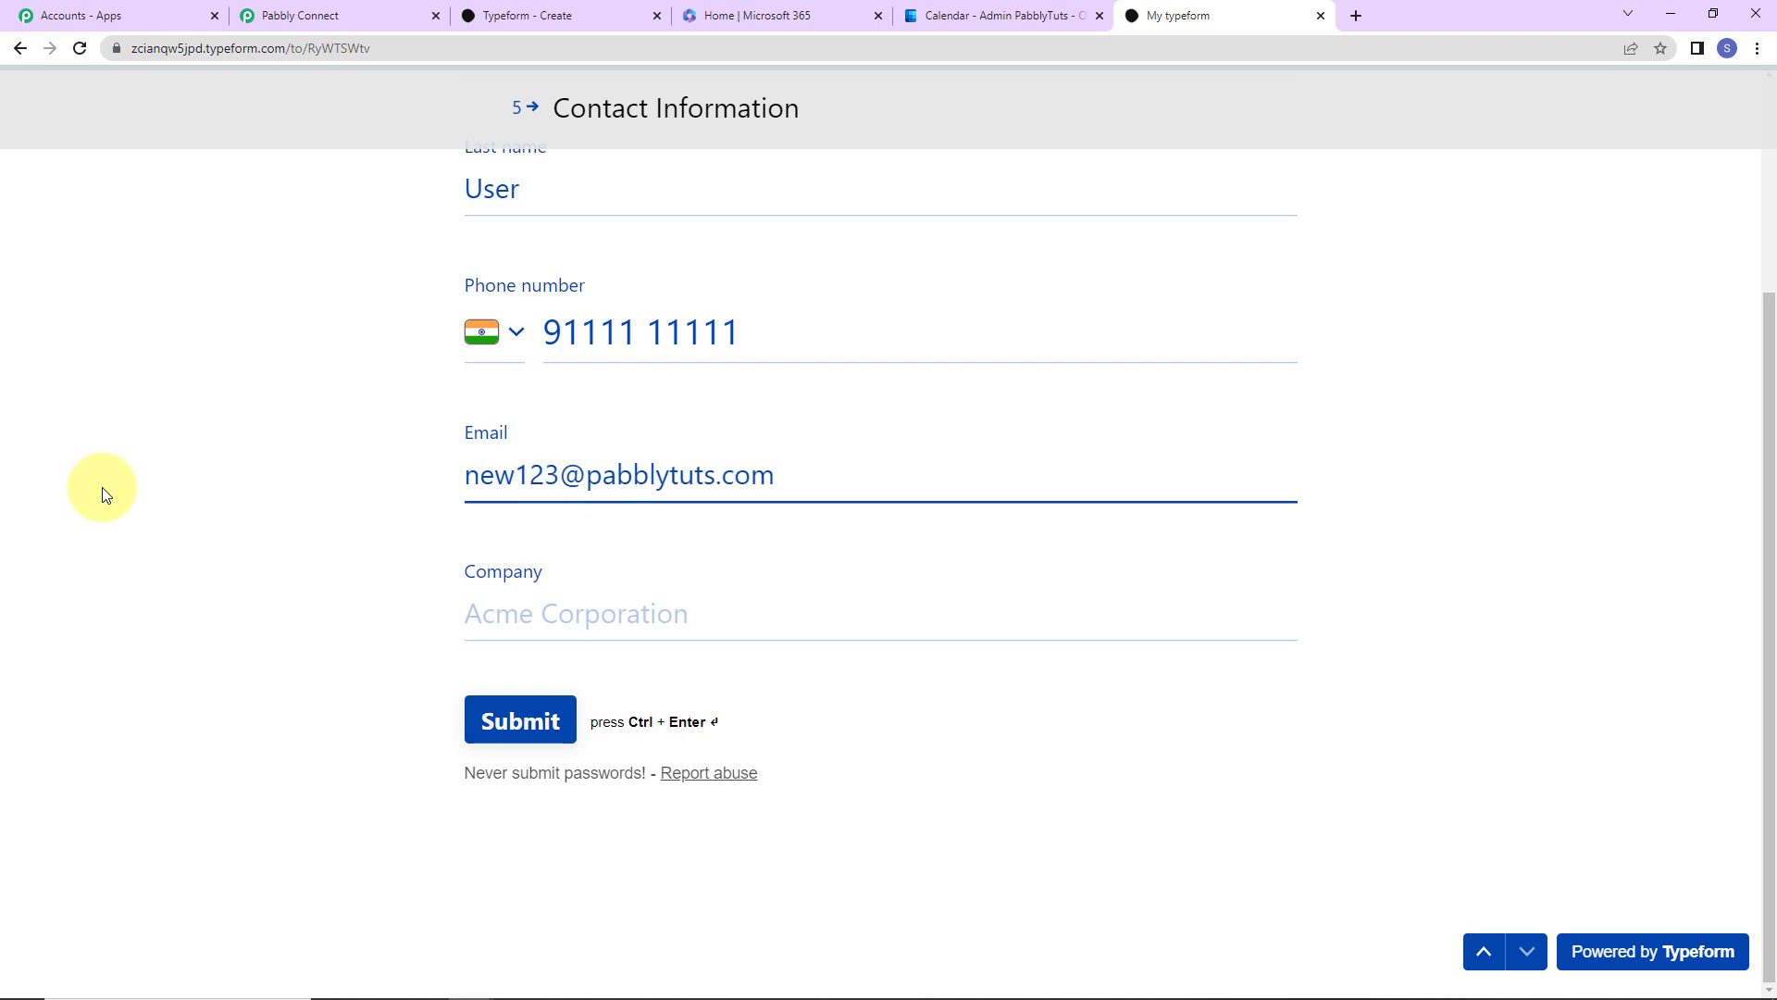
- Set the Company to Pabbly Connect and submit the form response
{"action": "left_click", "coordinate": [562, 611]}
{"action": "left_click", "coordinate": [583, 672]}
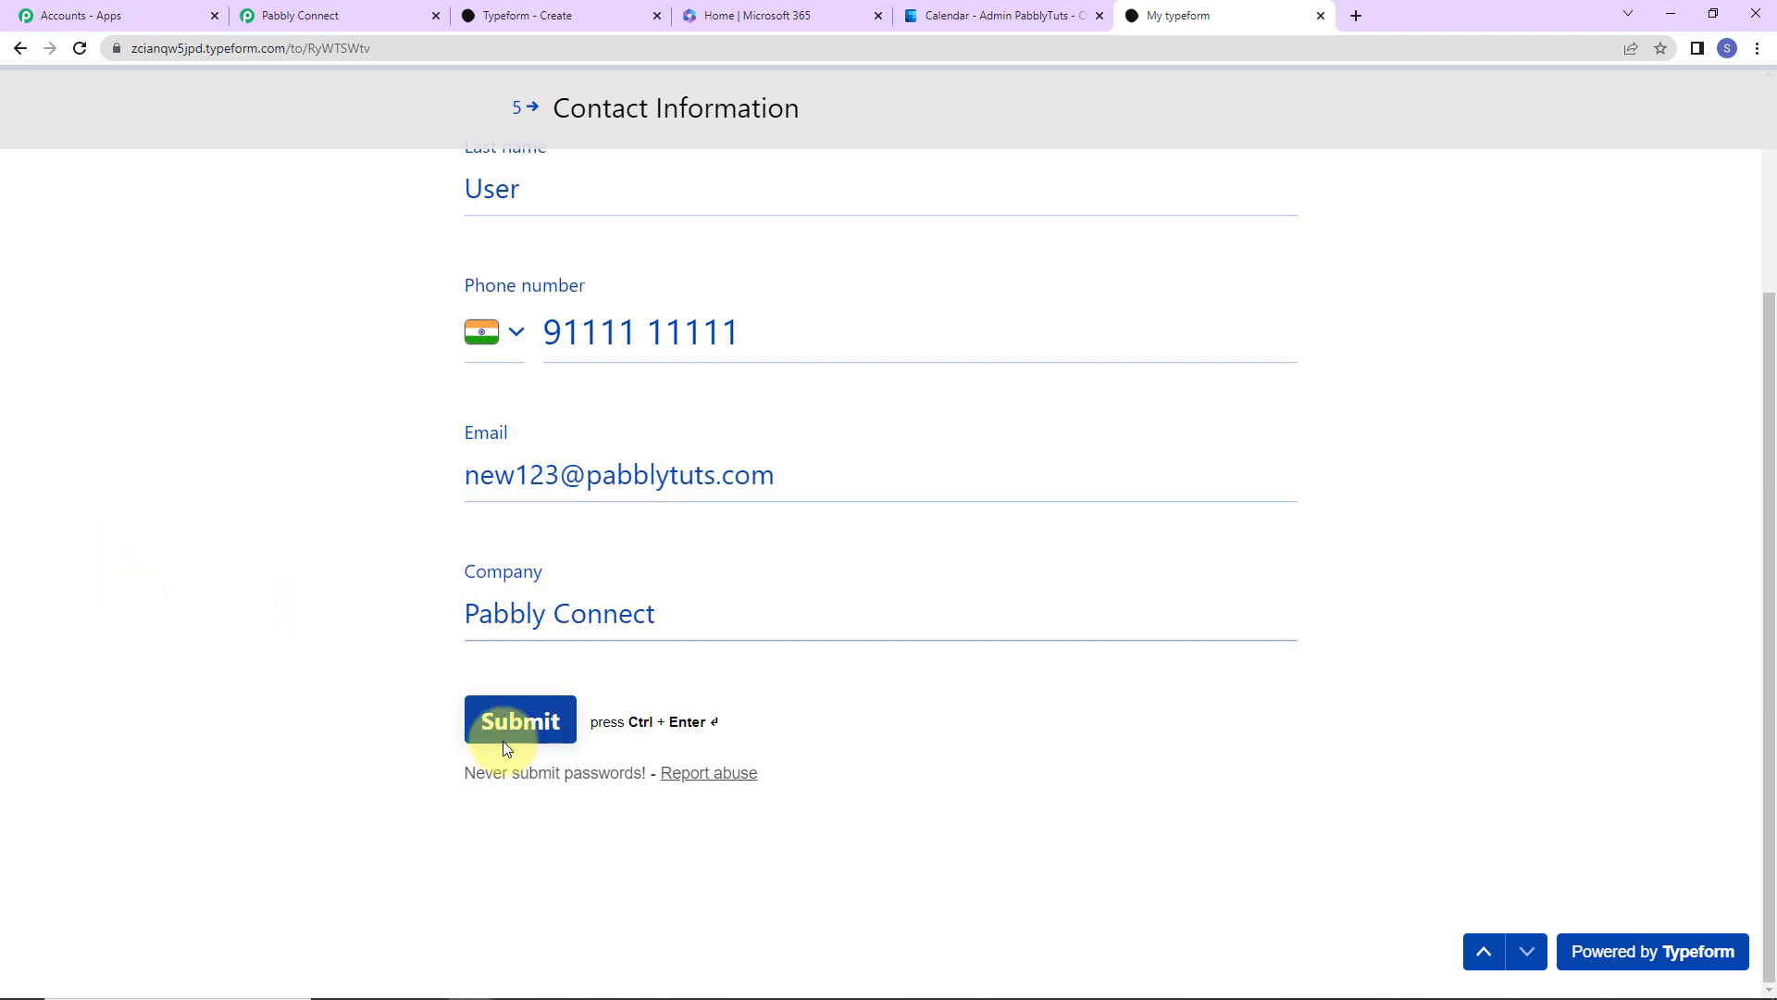
{"action": "left_click", "coordinate": [503, 742]}
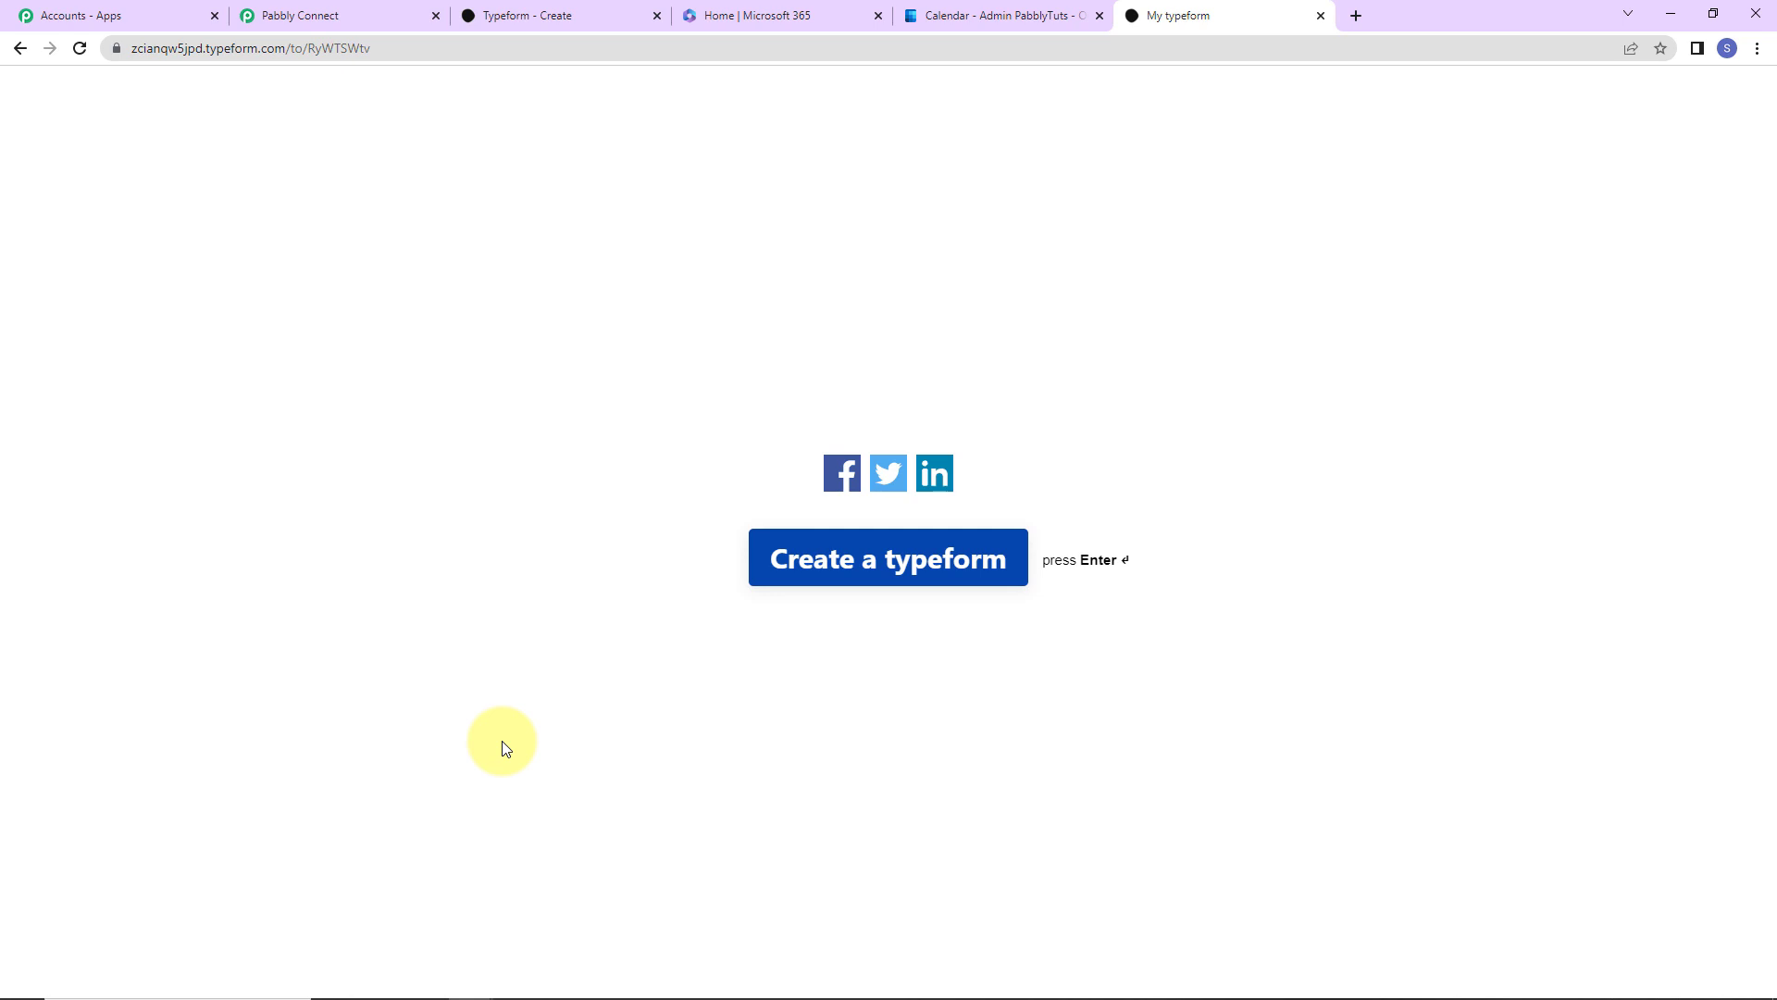
- Switch to the Outlook calendar and check the details of the Team Meeting event on March 5
{"action": "left_click", "coordinate": [985, 16]}
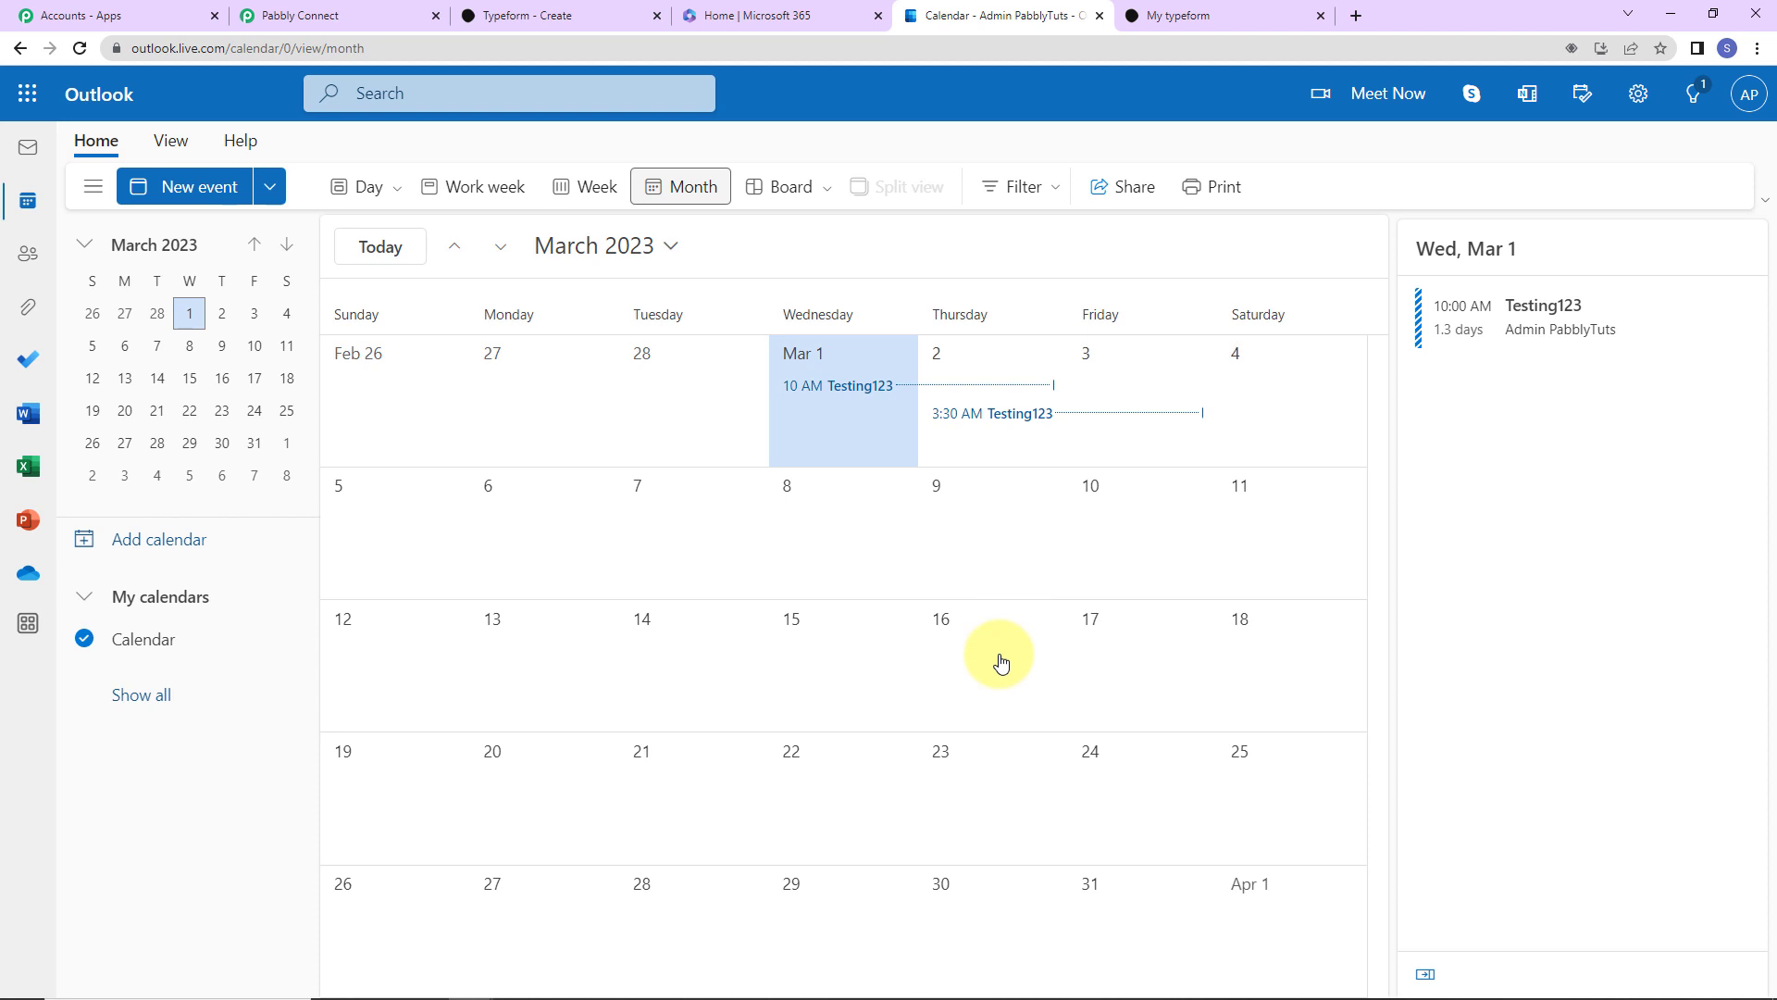
{"action": "left_click", "coordinate": [407, 546]}
{"action": "left_click", "coordinate": [423, 520]}
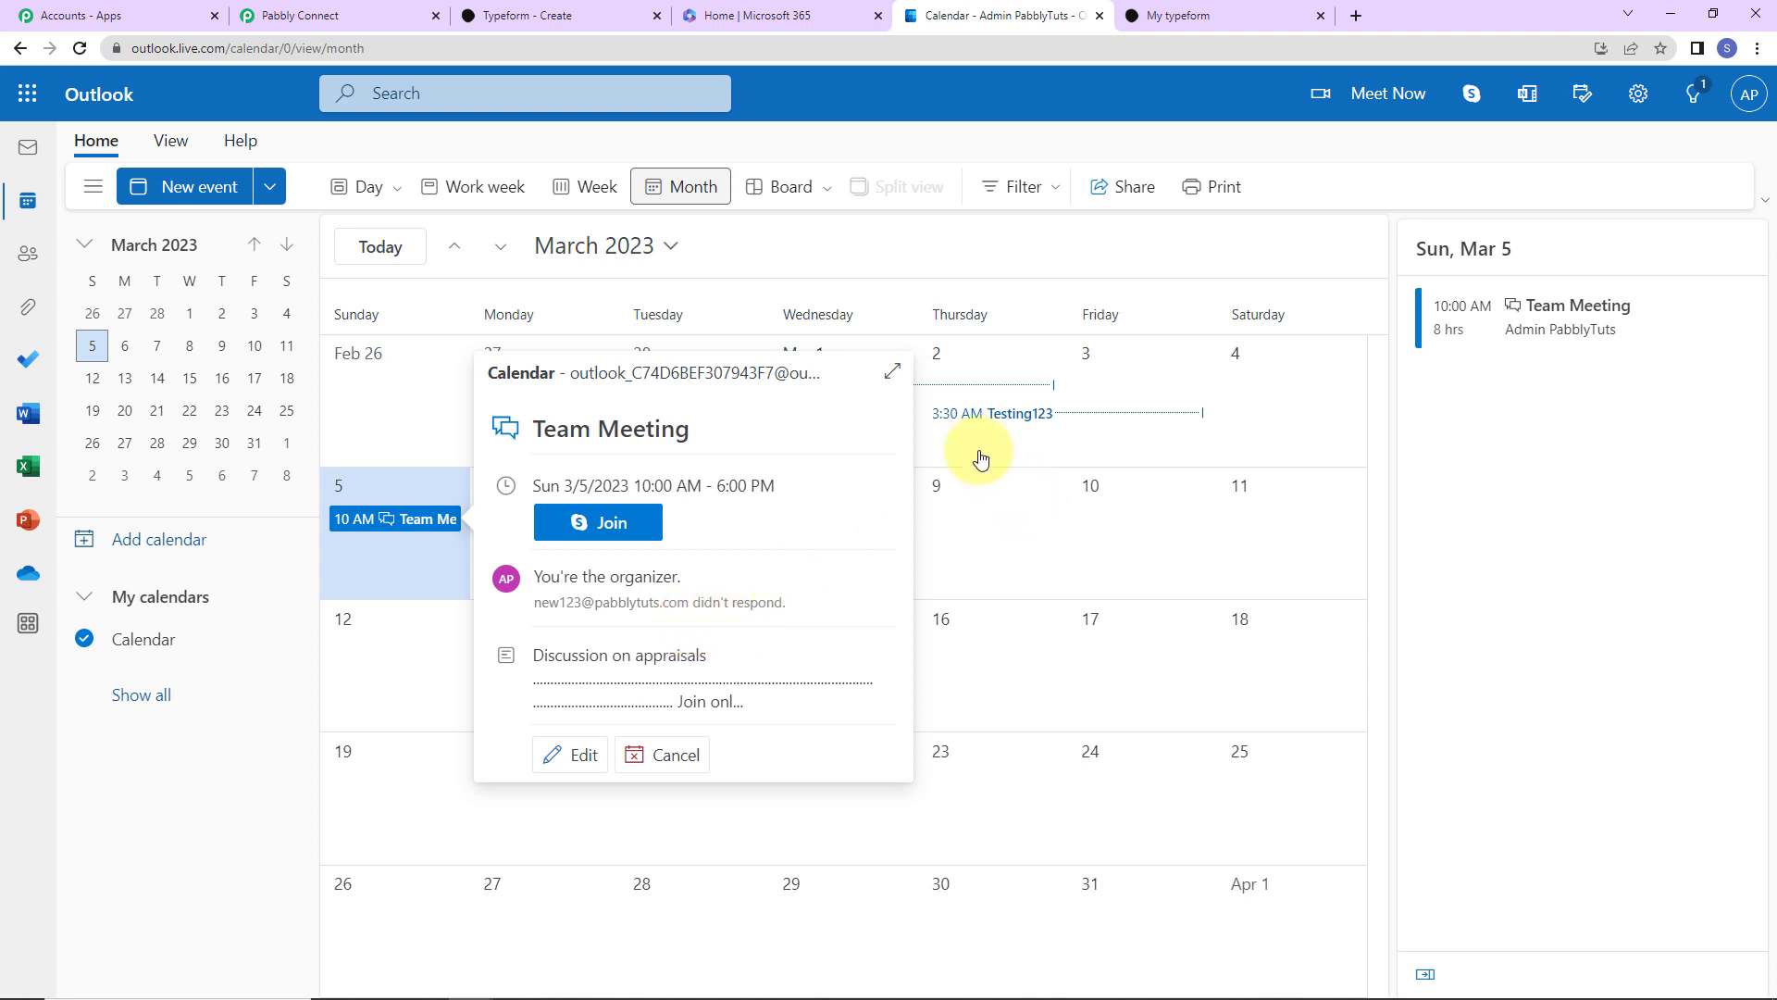
- Return to the Pabbly Connect workflow and collapse both the Typeform trigger and the Microsoft Office 365 action
{"action": "left_click", "coordinate": [369, 16]}
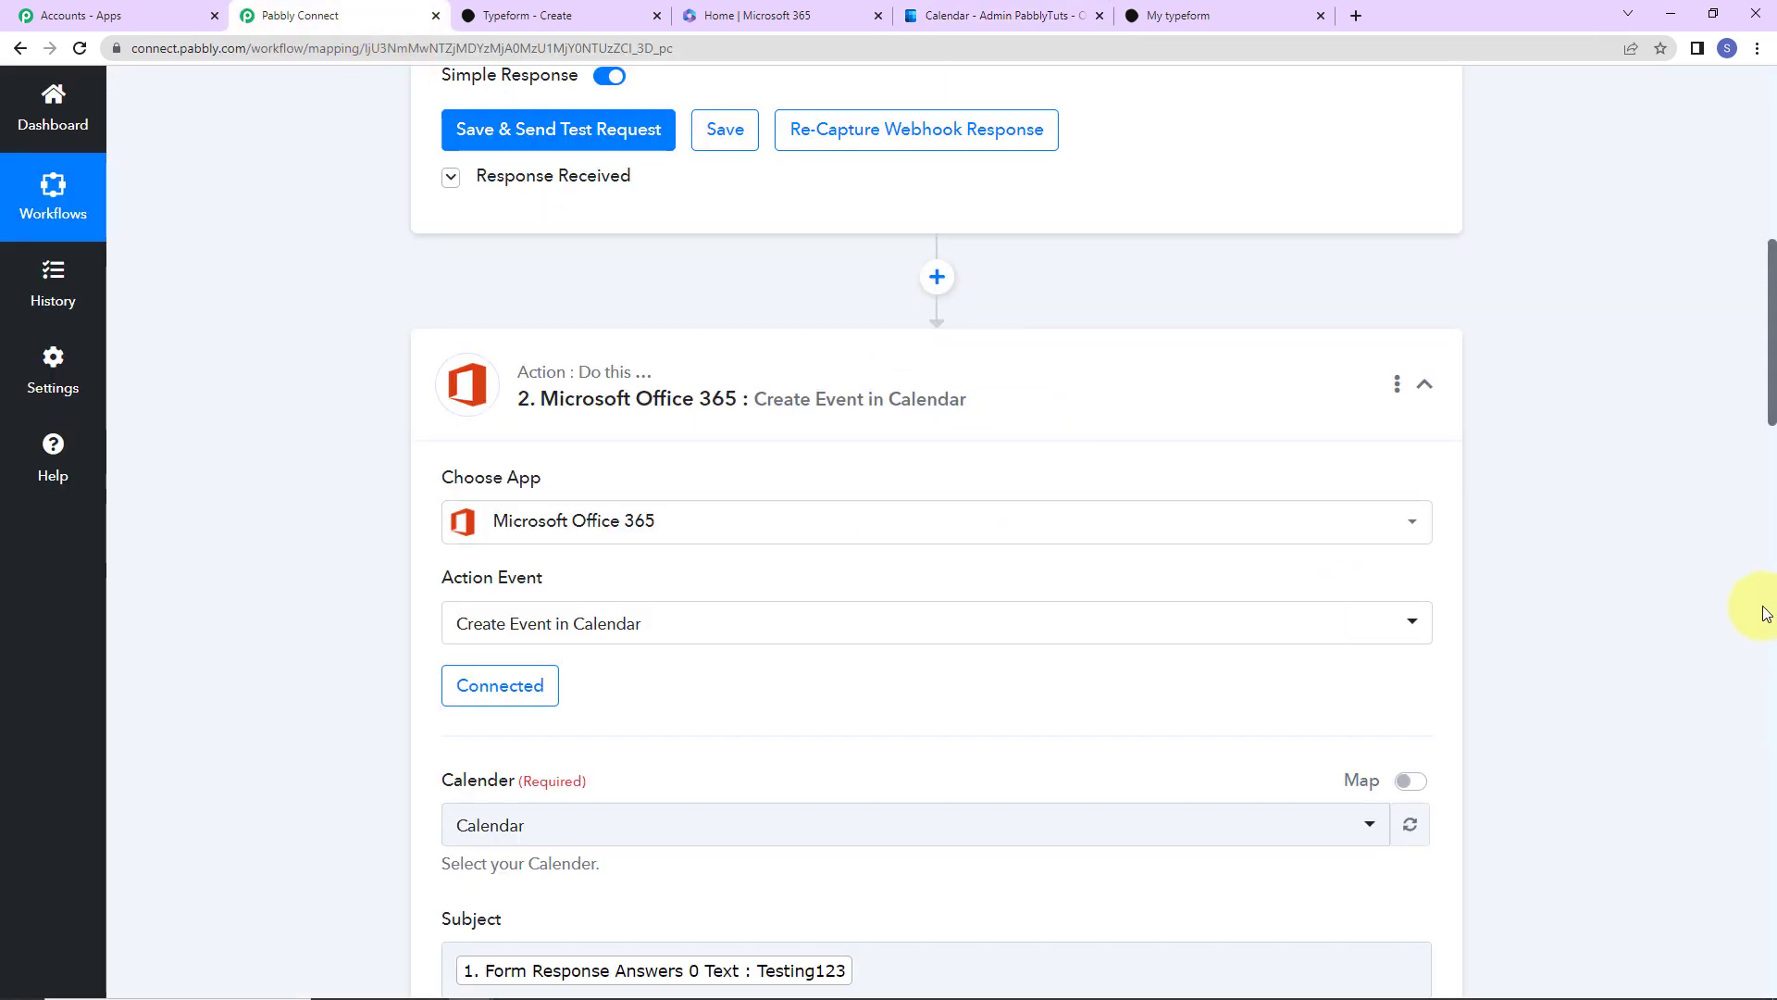
{"action": "scroll", "coordinate": [1768, 383], "scroll_direction": "up", "scroll_amount": 9}
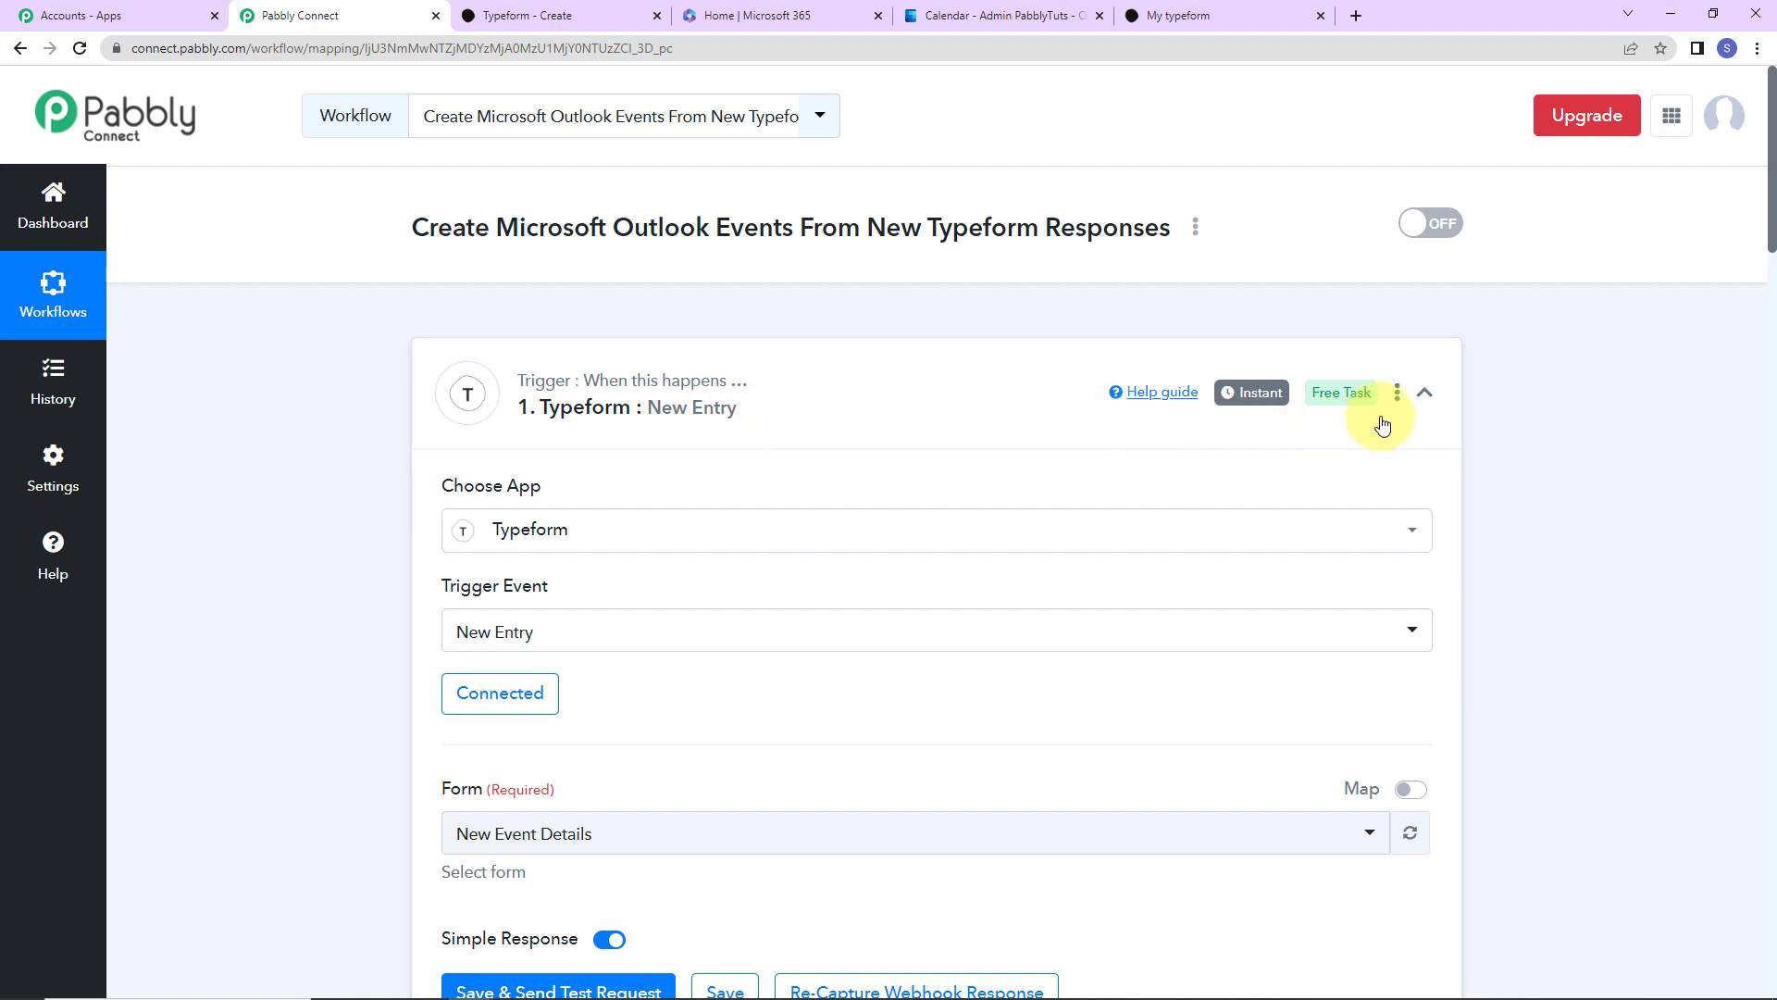
{"action": "left_click", "coordinate": [1423, 393]}
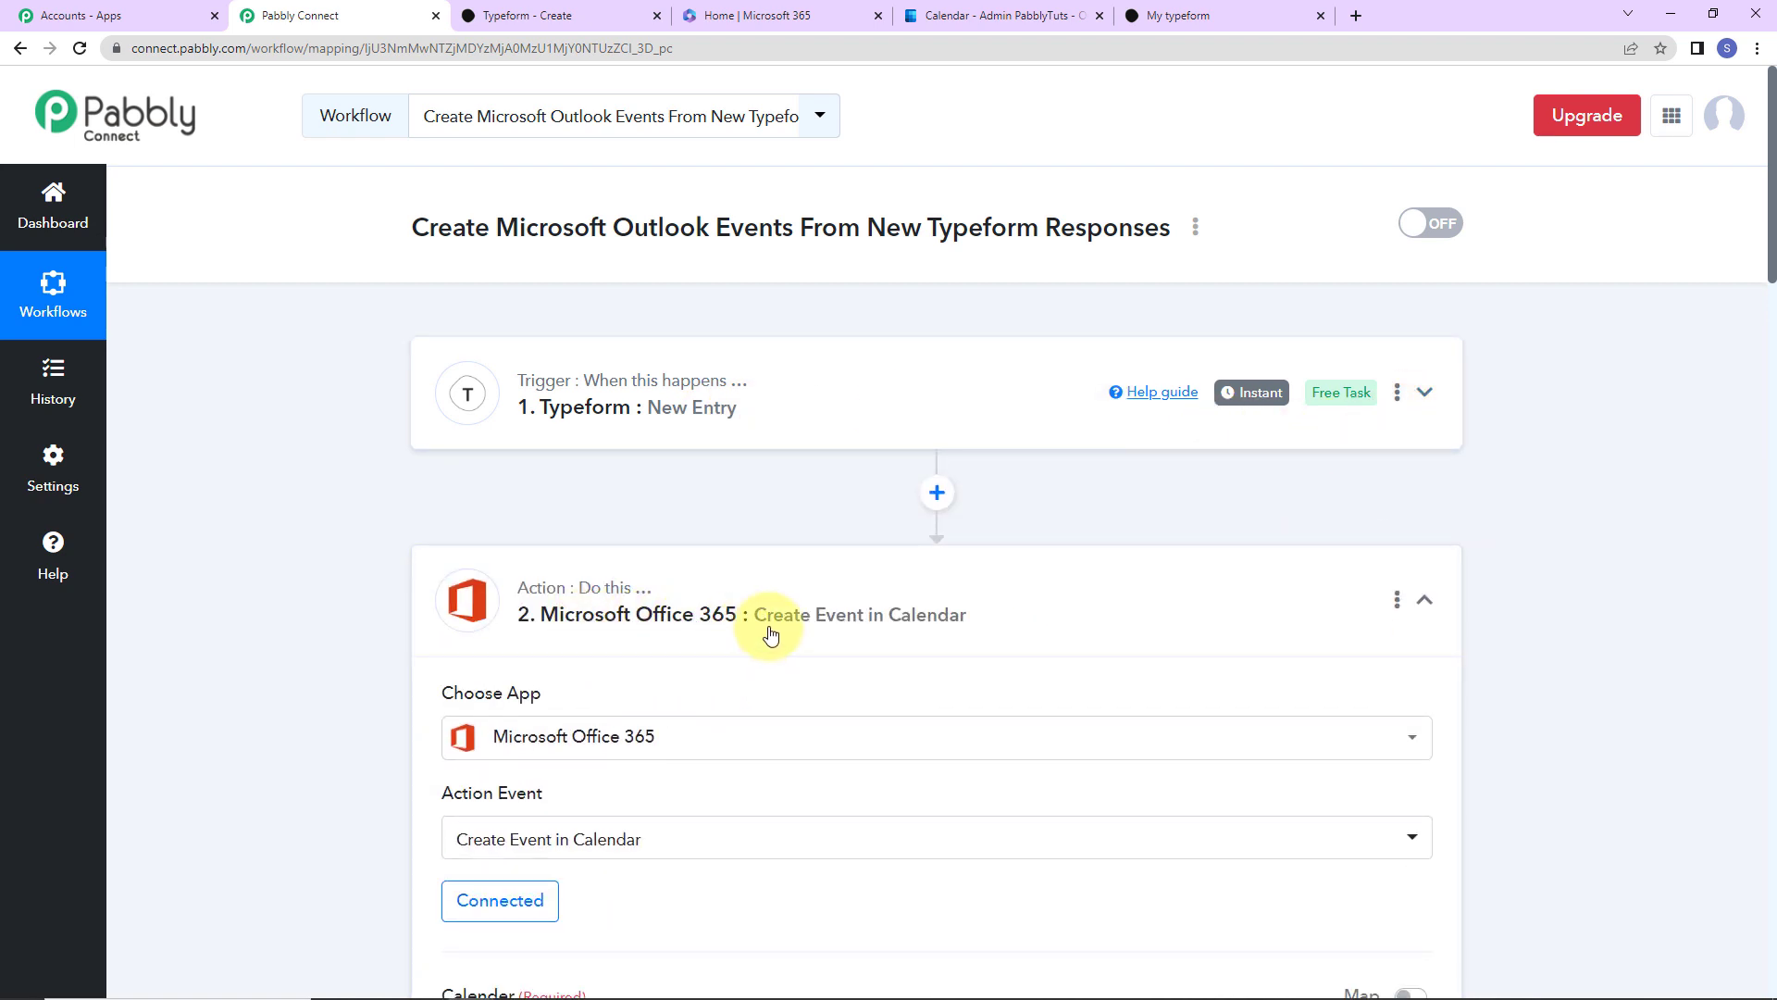
{"action": "left_click", "coordinate": [1433, 604]}
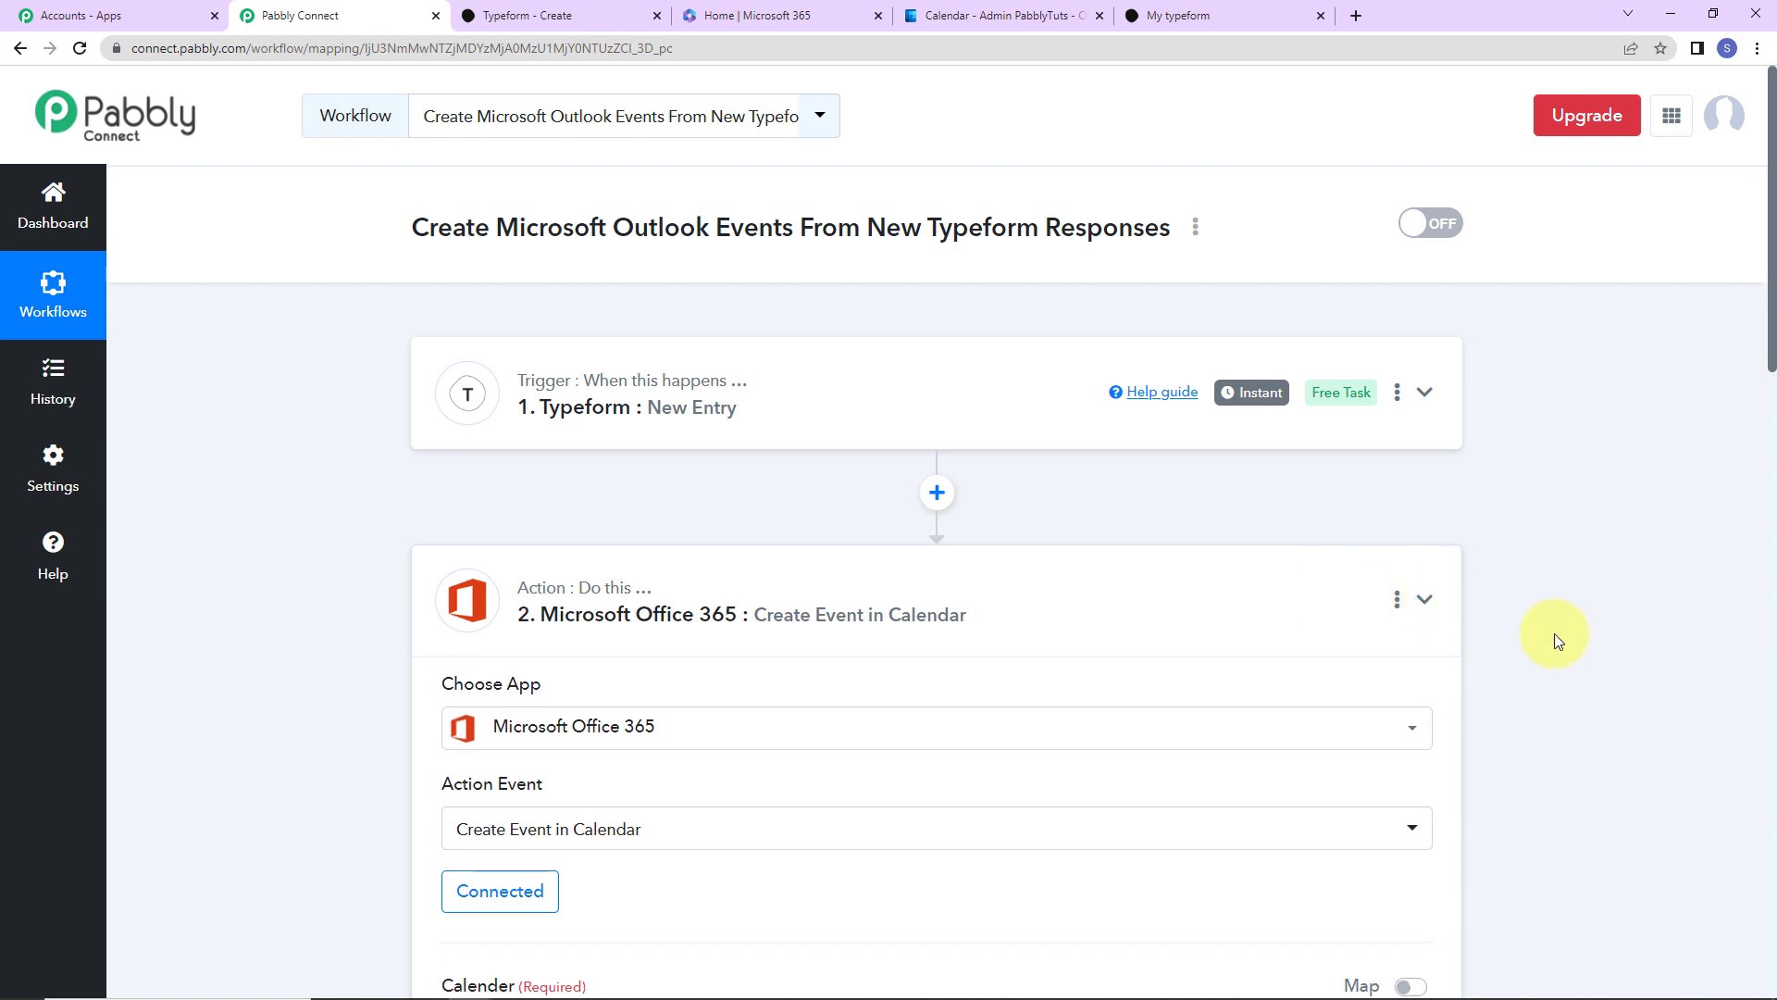